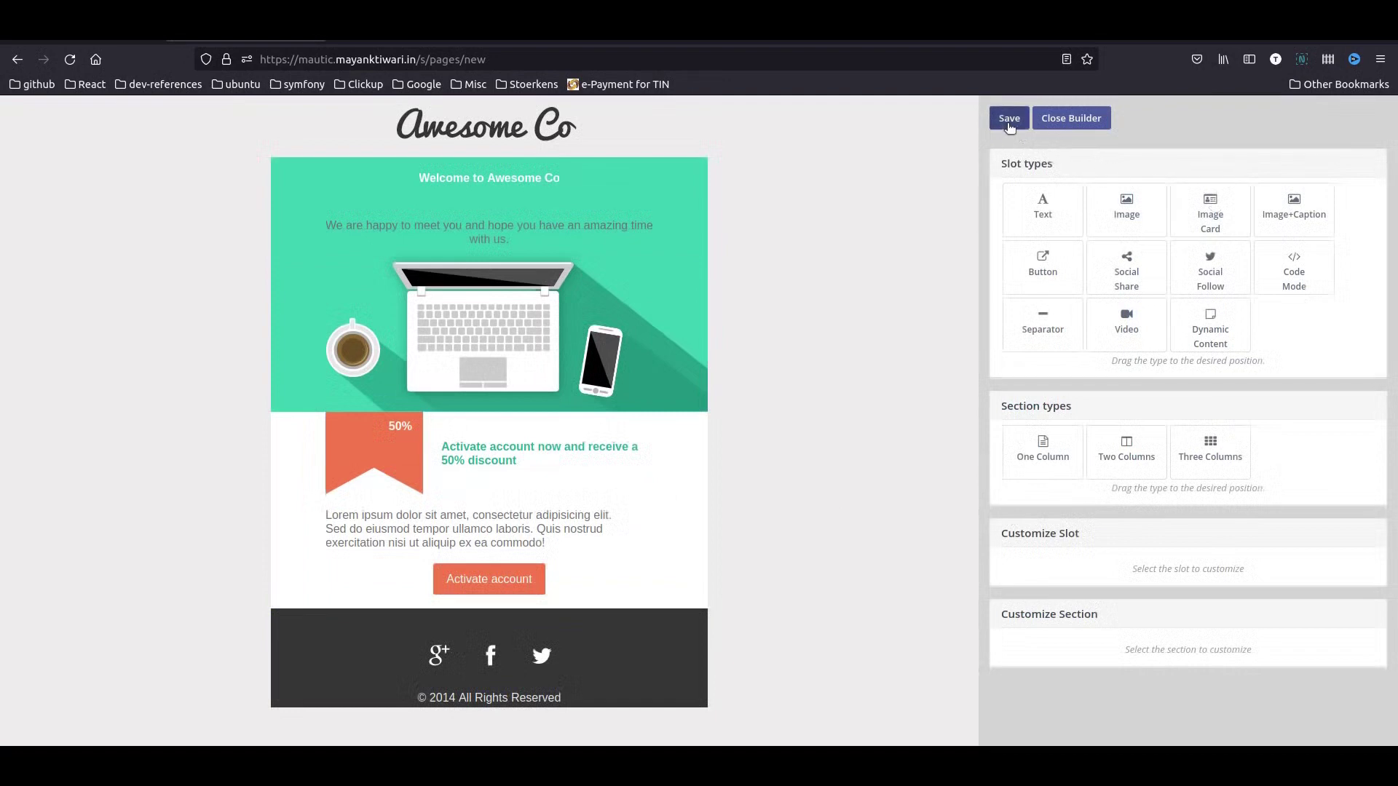
# - Save and publish the Free Ebook Landing Page, then go to the Forms list
pyautogui.click(1009, 117)
pyautogui.click(1103, 121)
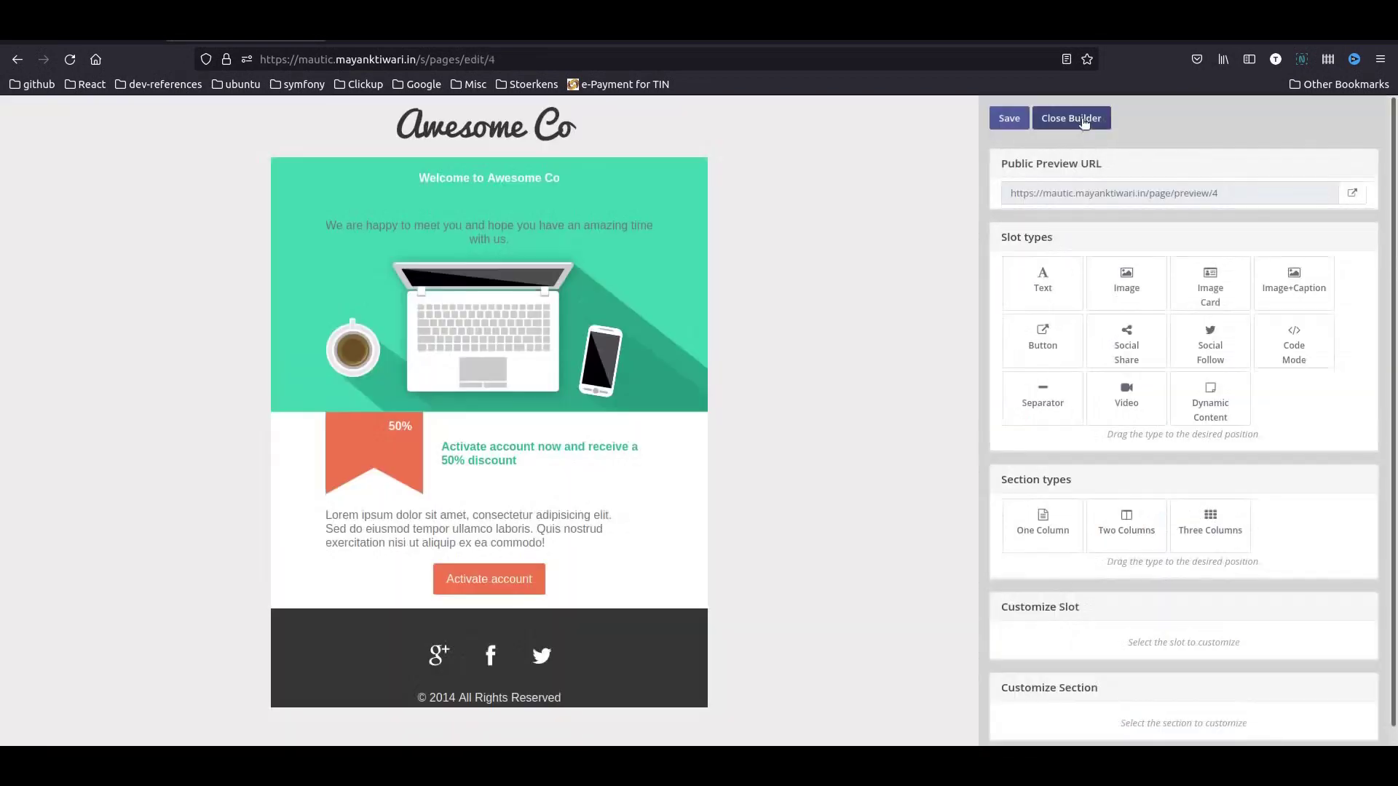
pyautogui.click(1084, 121)
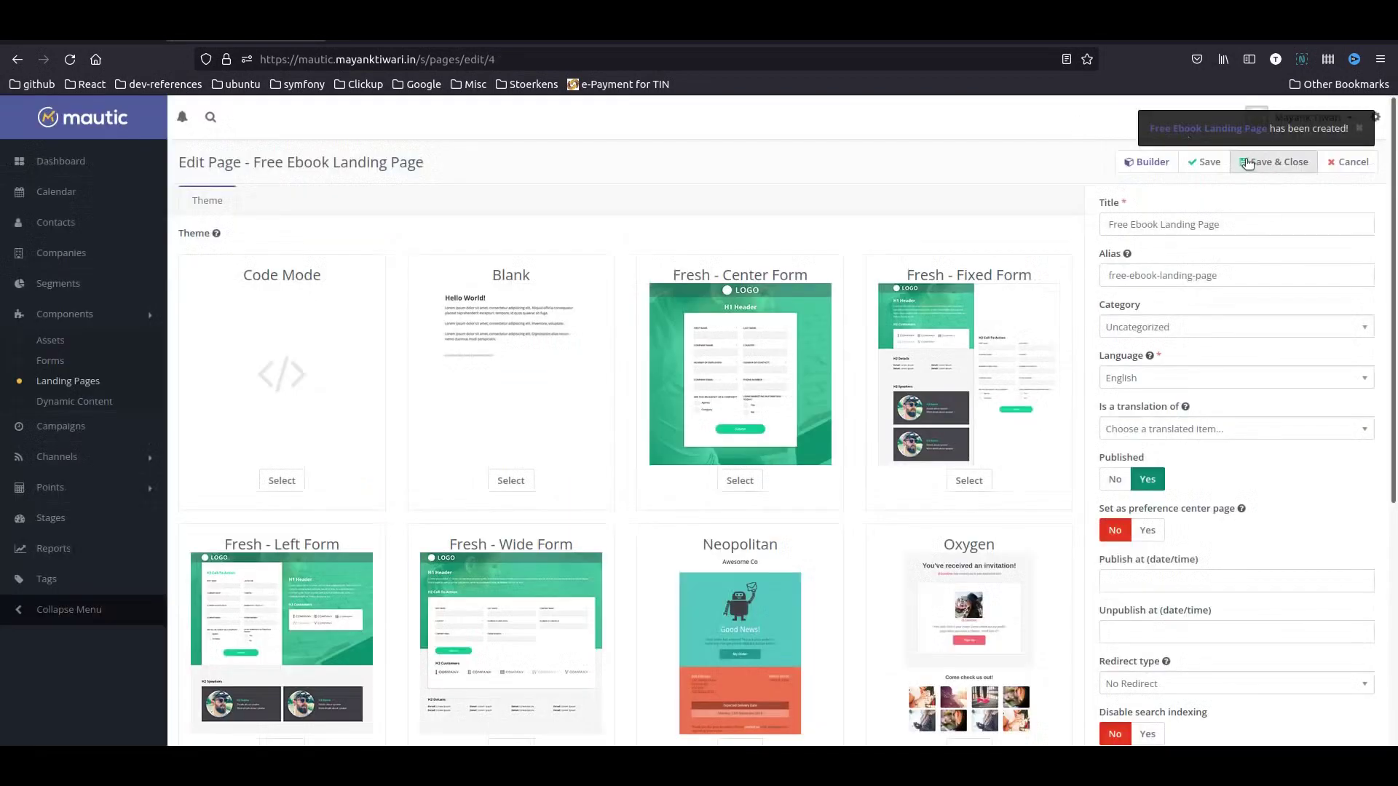
pyautogui.click(1272, 161)
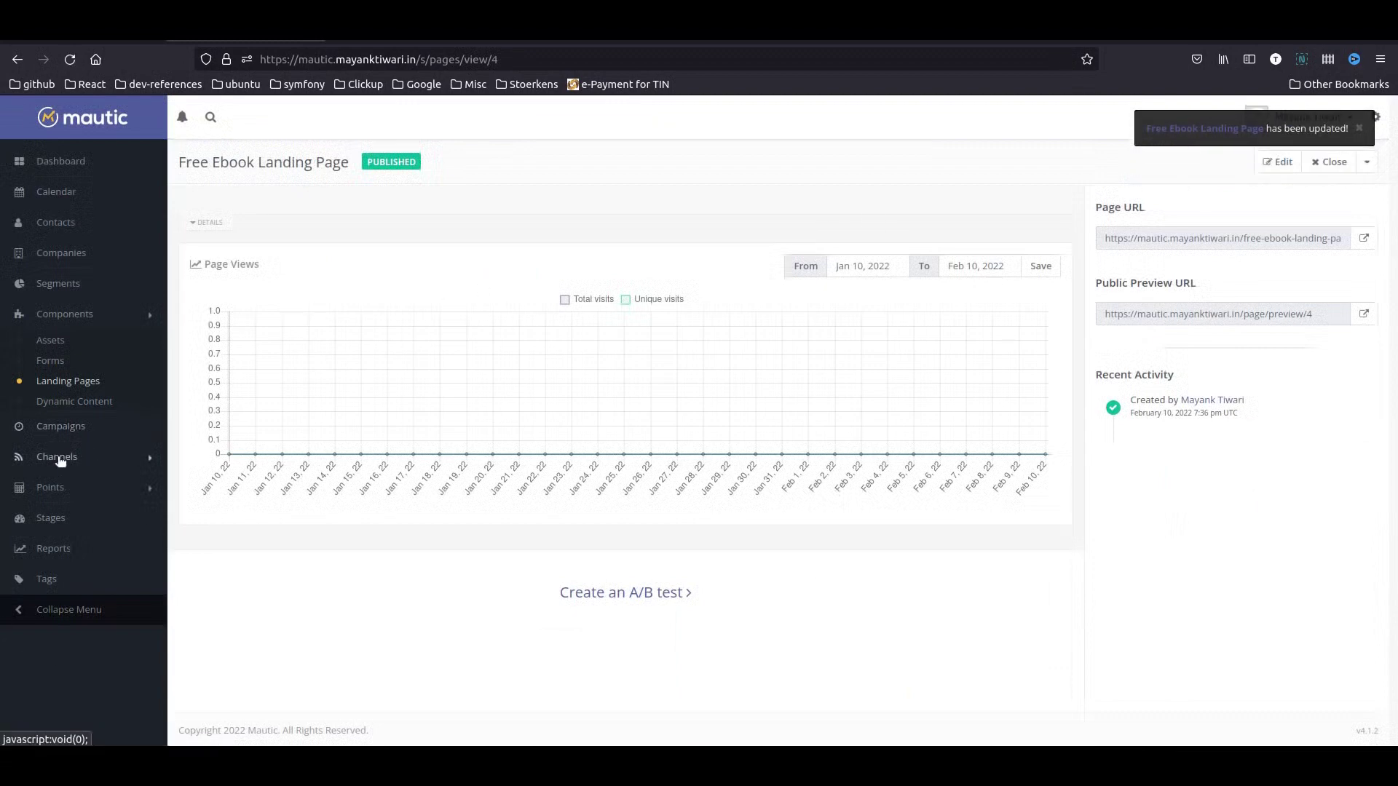
pyautogui.click(58, 361)
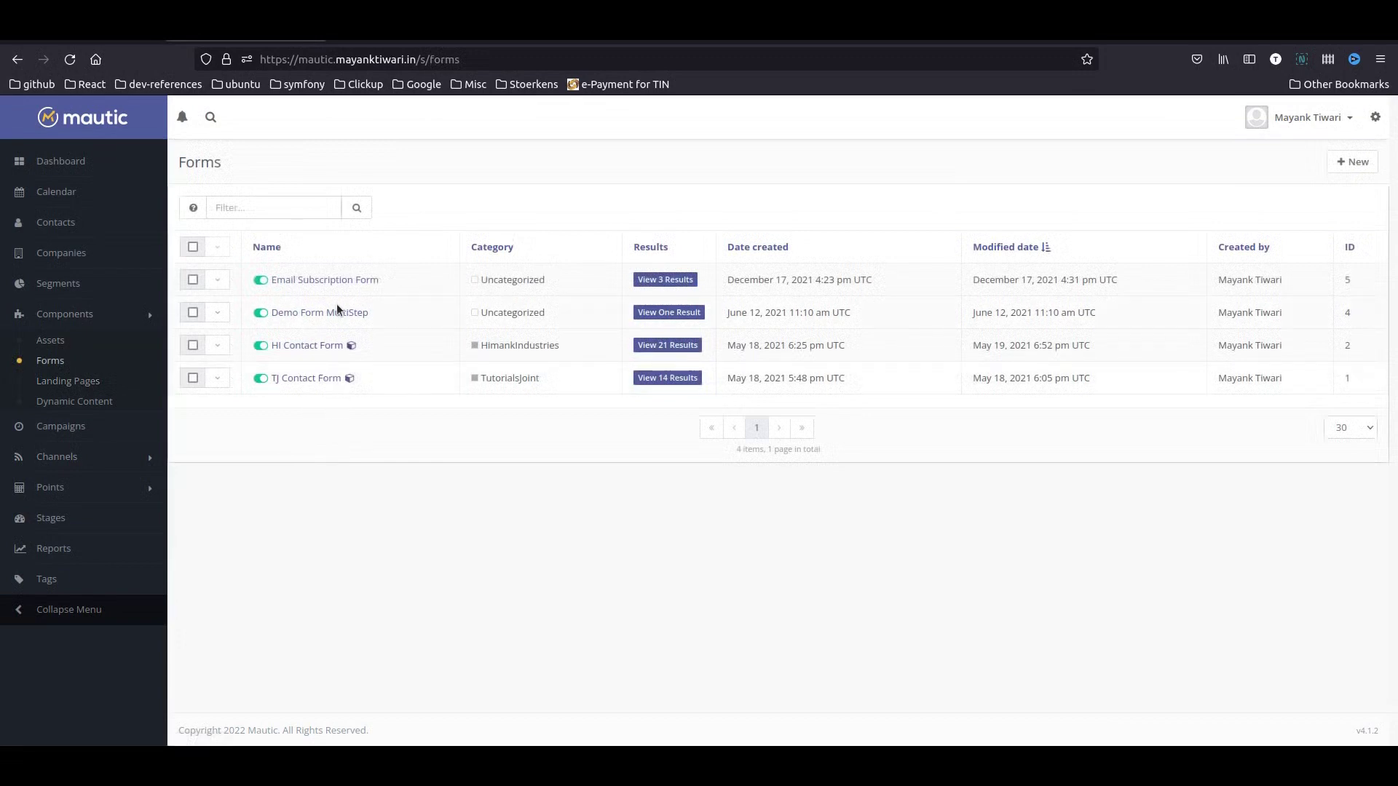
# - Start a new Campaign Form
pyautogui.click(1352, 161)
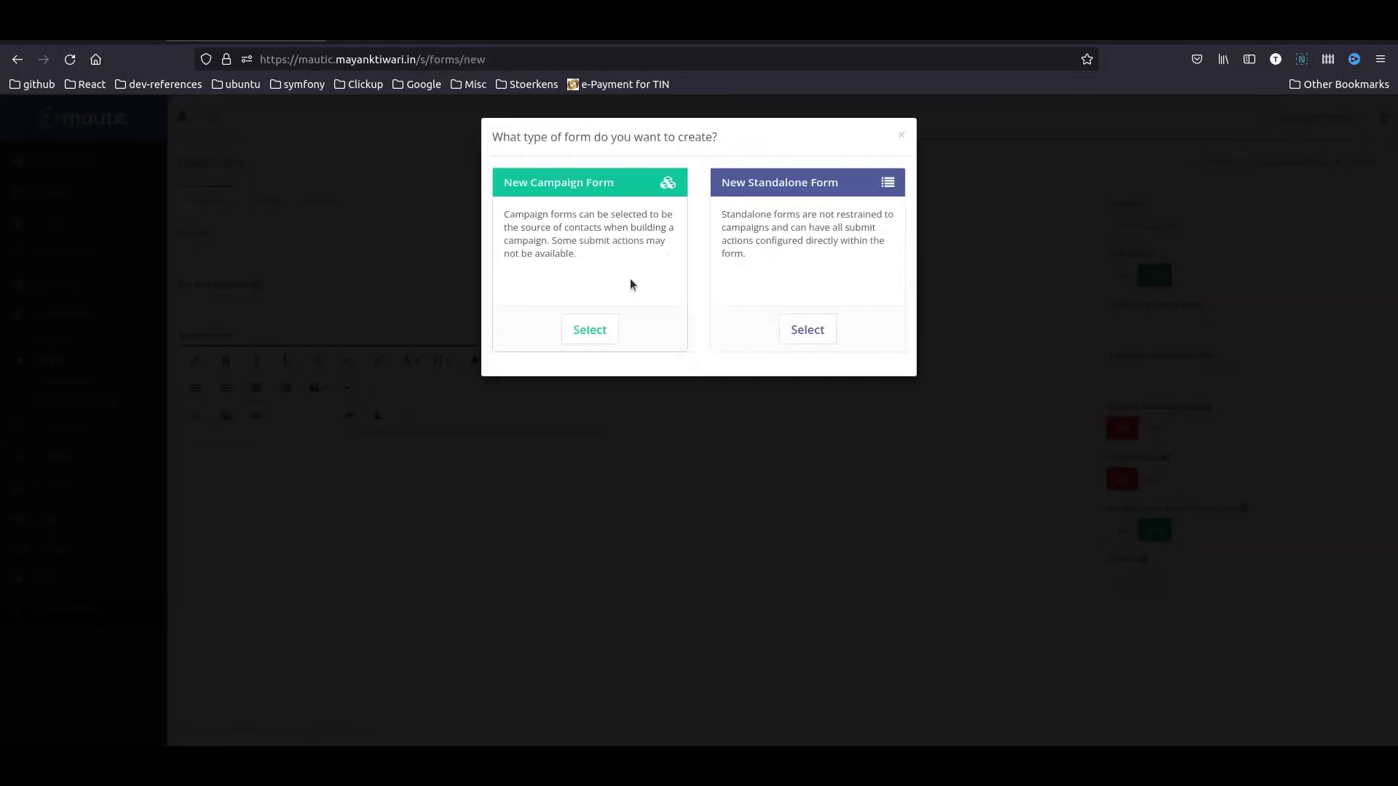
pyautogui.click(595, 324)
pyautogui.click(254, 250)
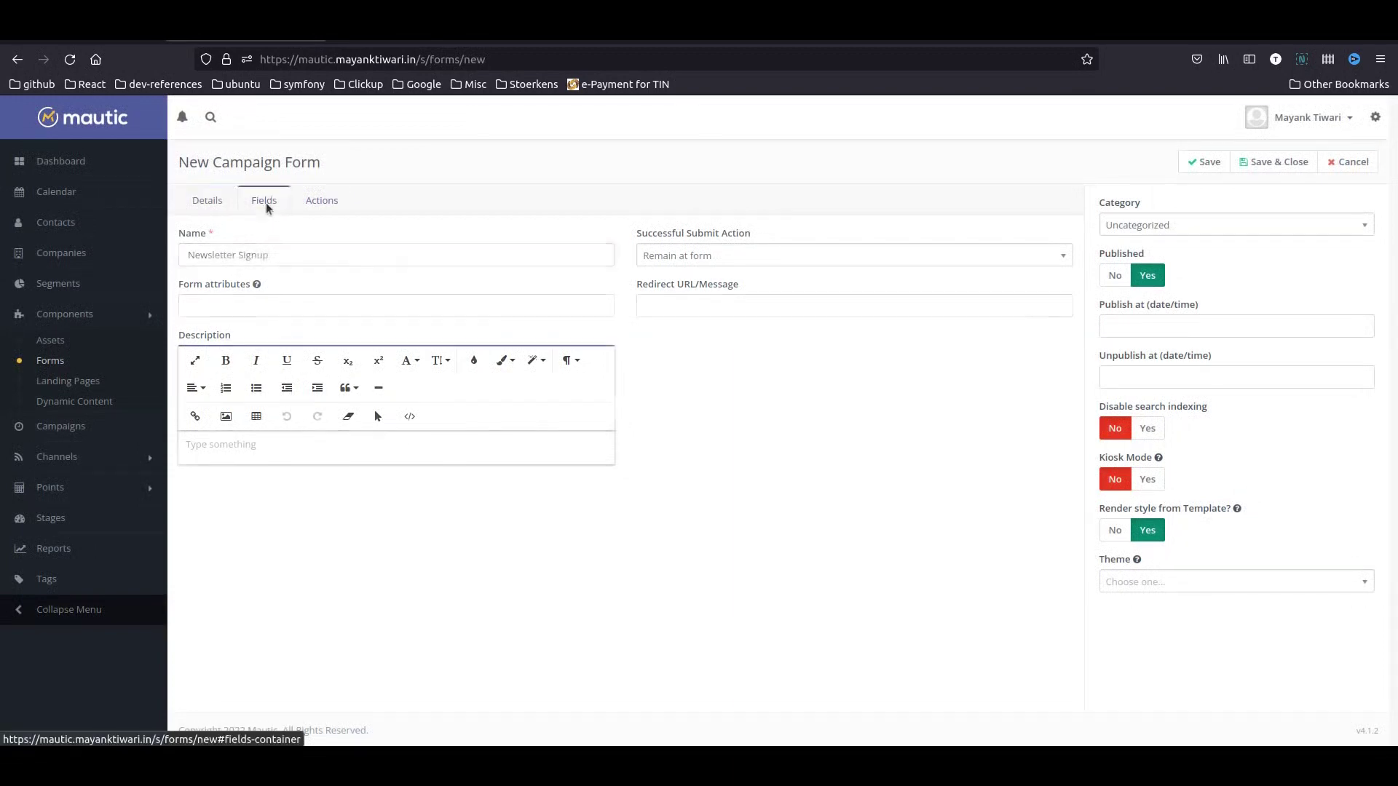
# - Add a Text field labelled 'First Name' mapped to the contact's First Name
pyautogui.click(264, 201)
pyautogui.click(233, 244)
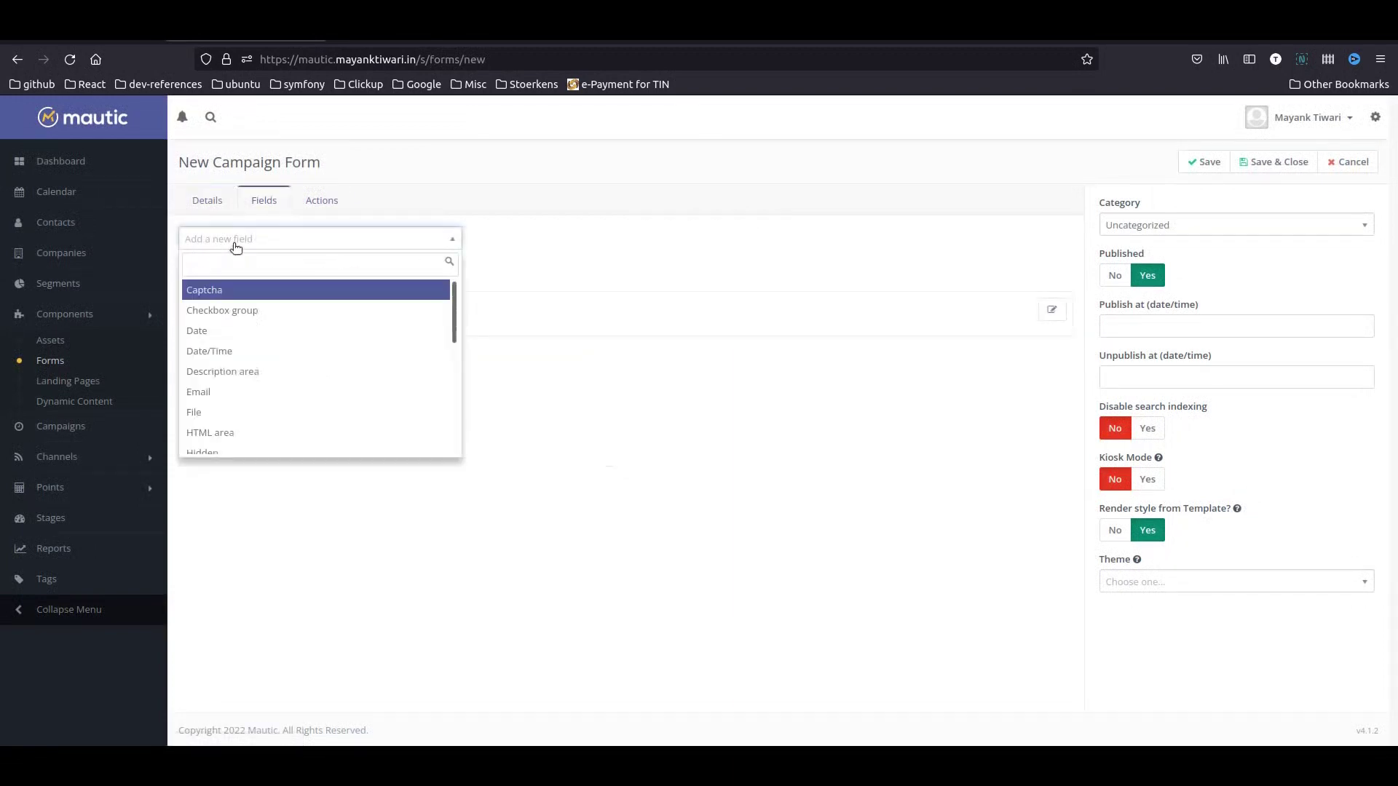
pyautogui.write('text')
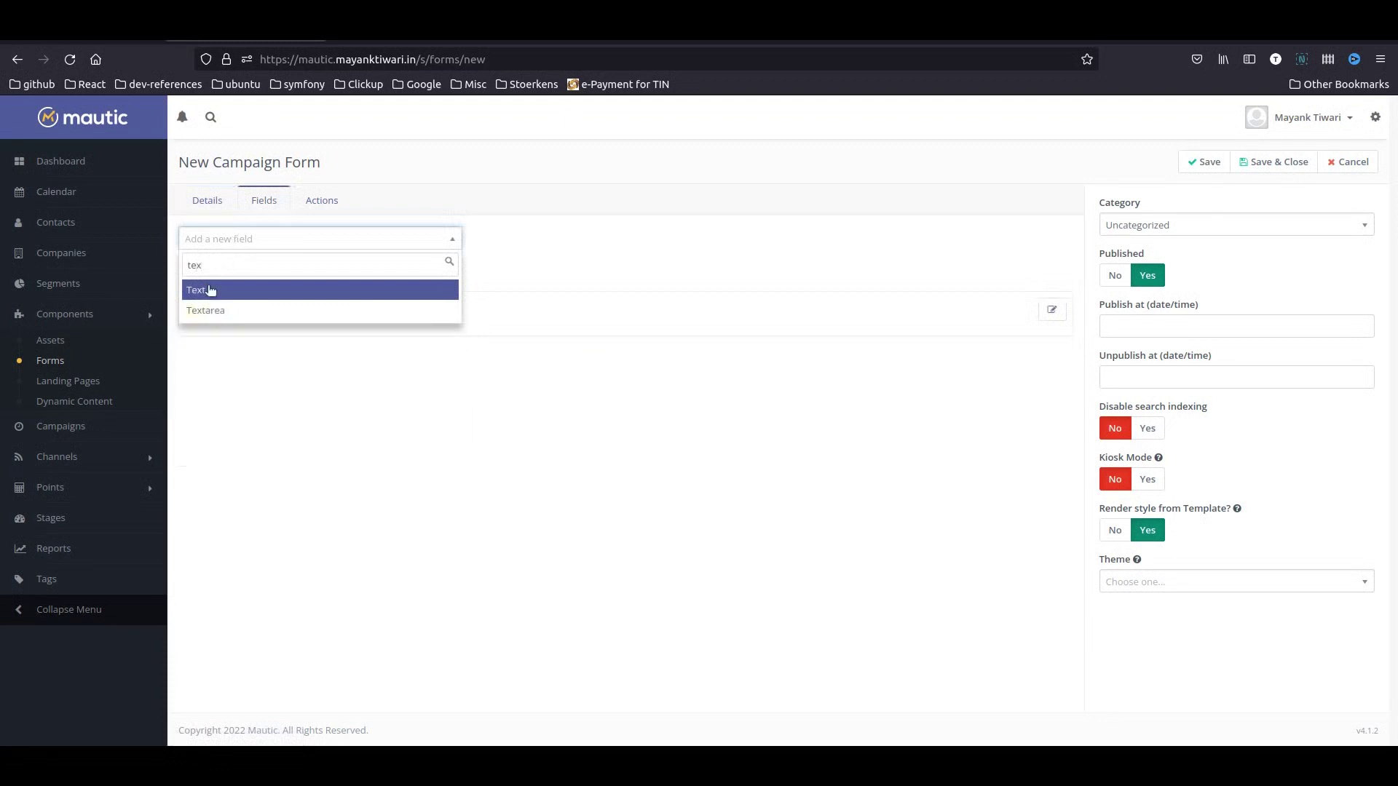
pyautogui.click(209, 289)
pyautogui.click(568, 243)
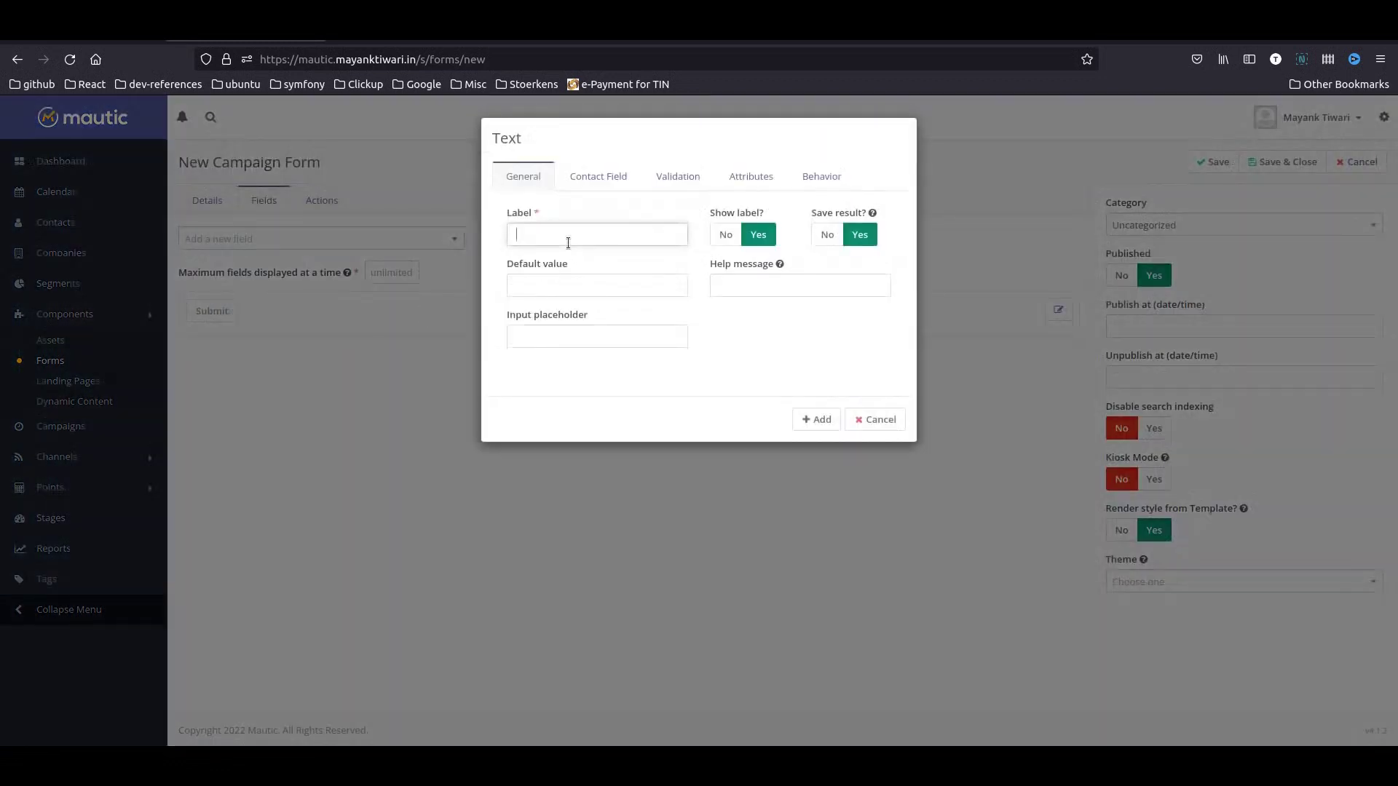
pyautogui.write('First Name')
pyautogui.click(600, 177)
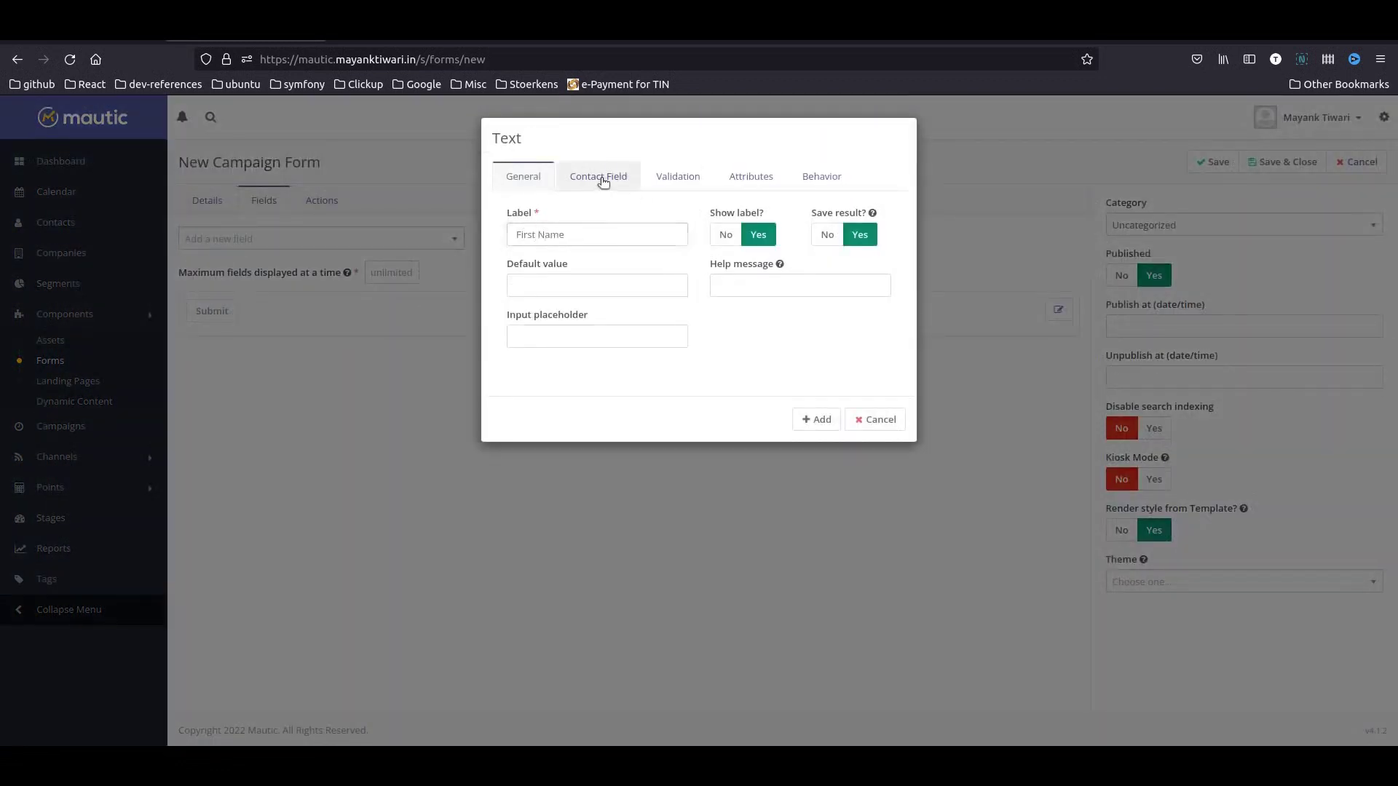
pyautogui.click(556, 219)
pyautogui.write('fir')
pyautogui.press('Return')
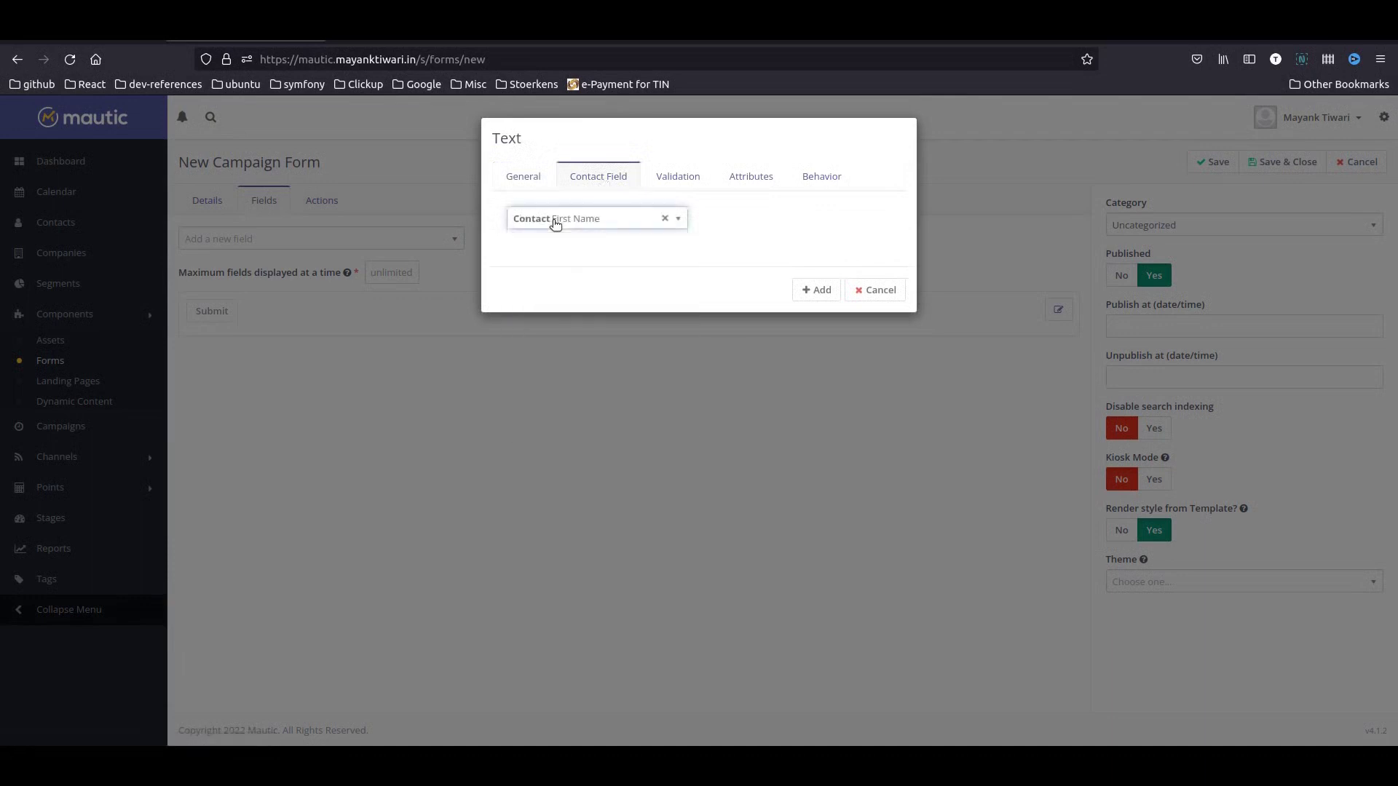
pyautogui.click(812, 290)
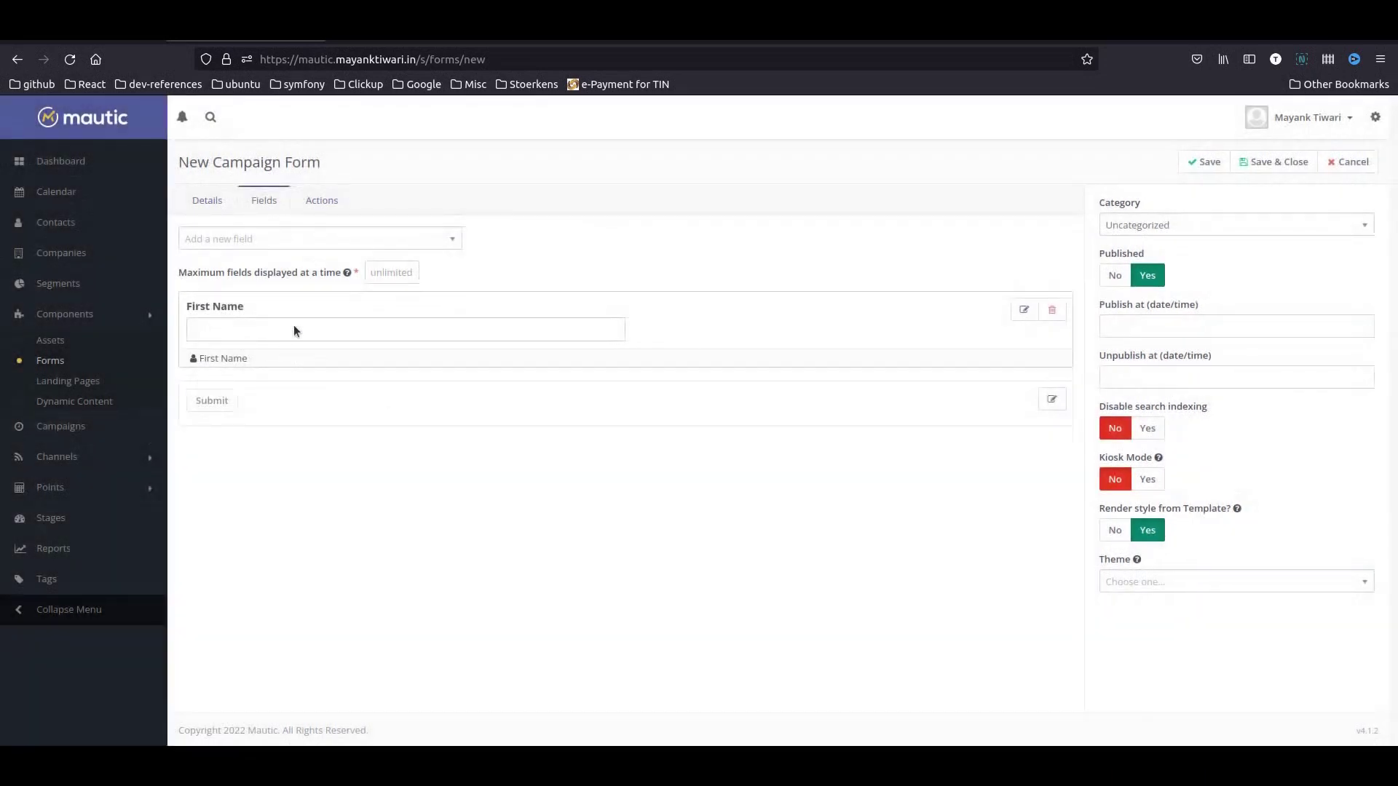
# - Add a required Text field mapped to the contact's Last Name
pyautogui.click(226, 240)
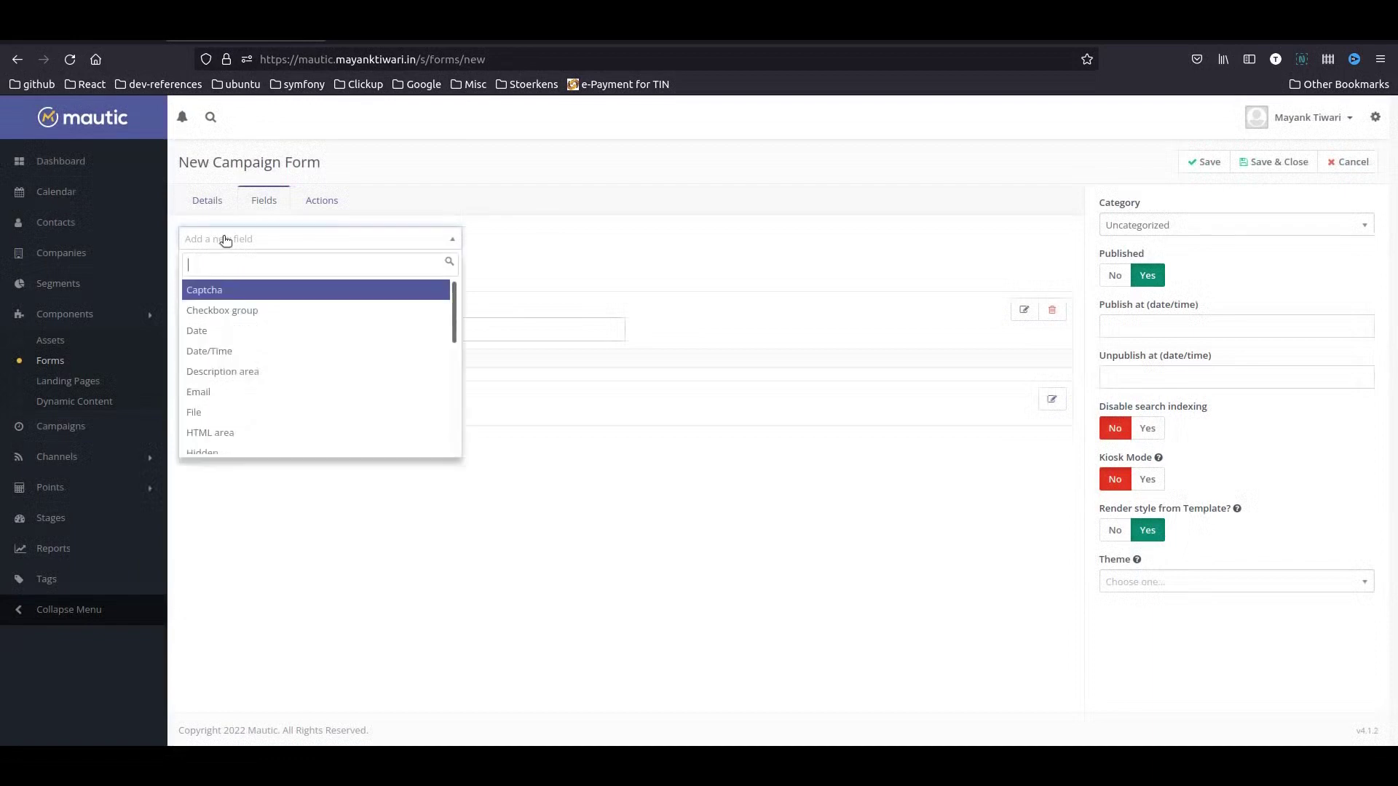
pyautogui.write('text')
pyautogui.press('Return')
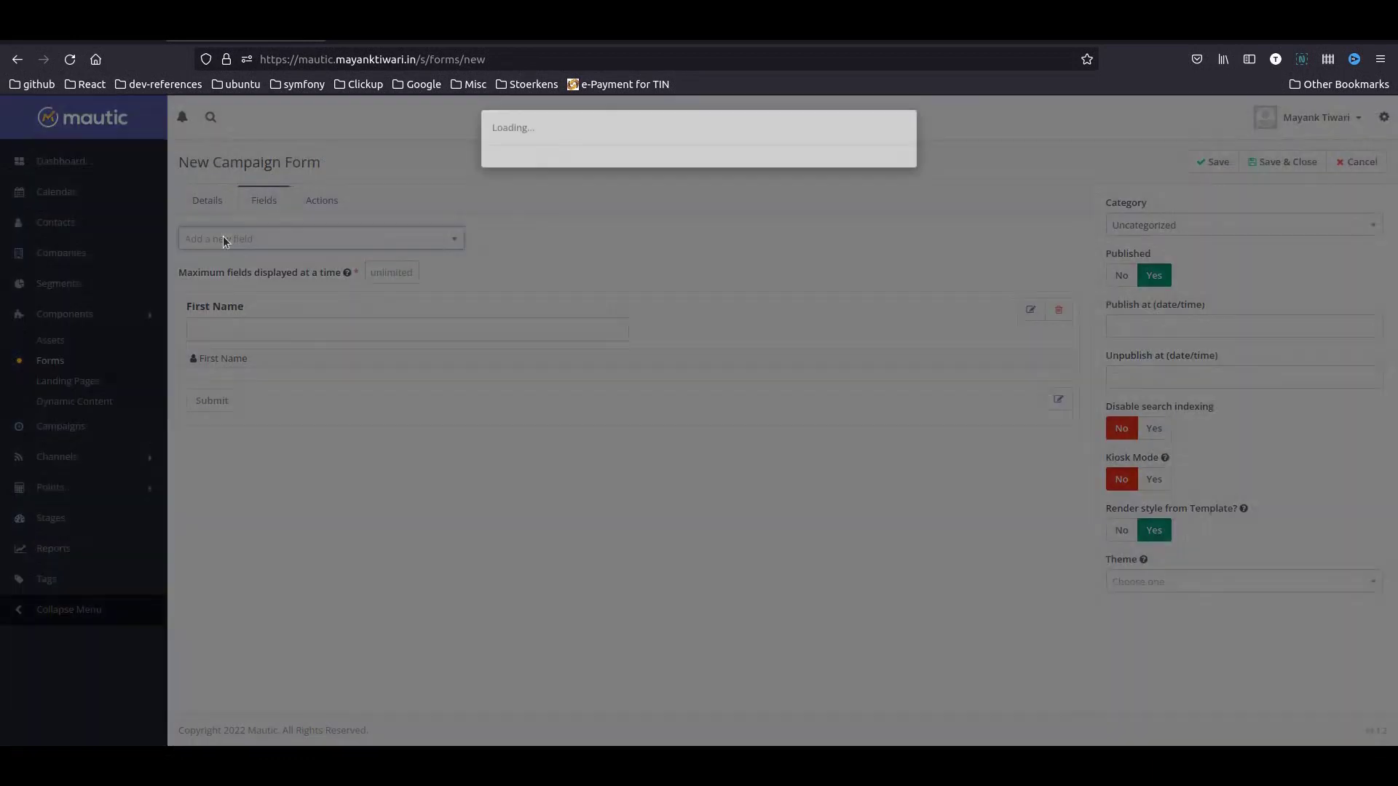
pyautogui.click(587, 232)
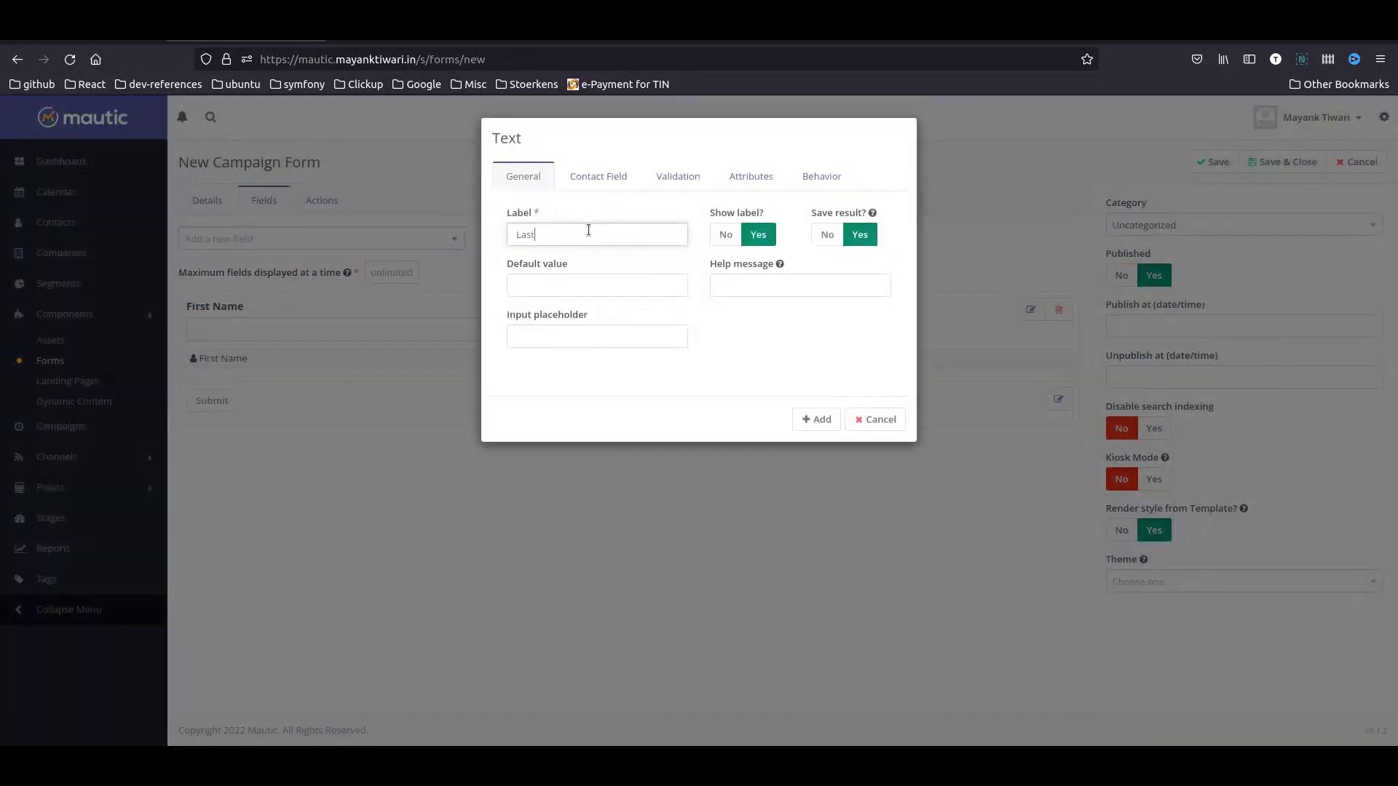
pyautogui.click(598, 177)
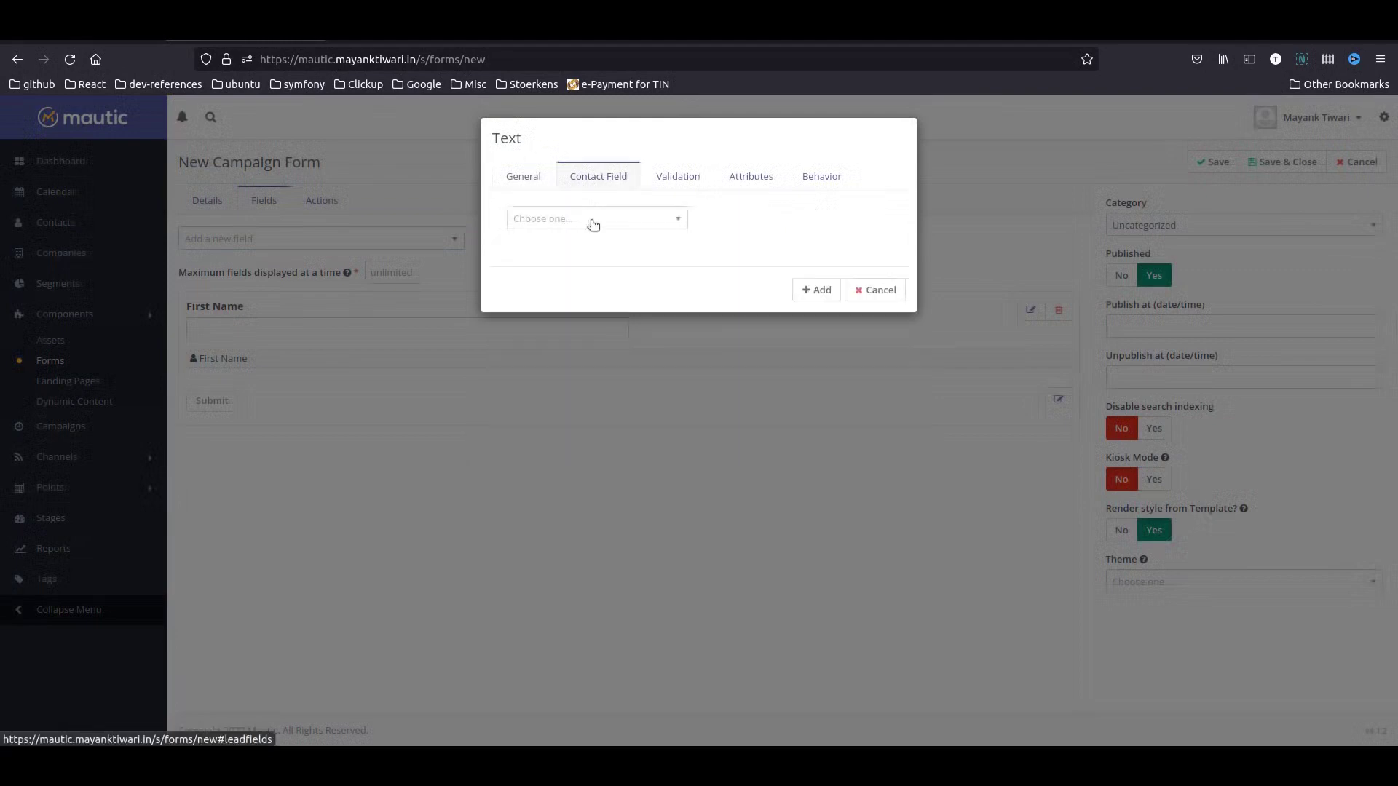
pyautogui.click(605, 218)
pyautogui.write('Last')
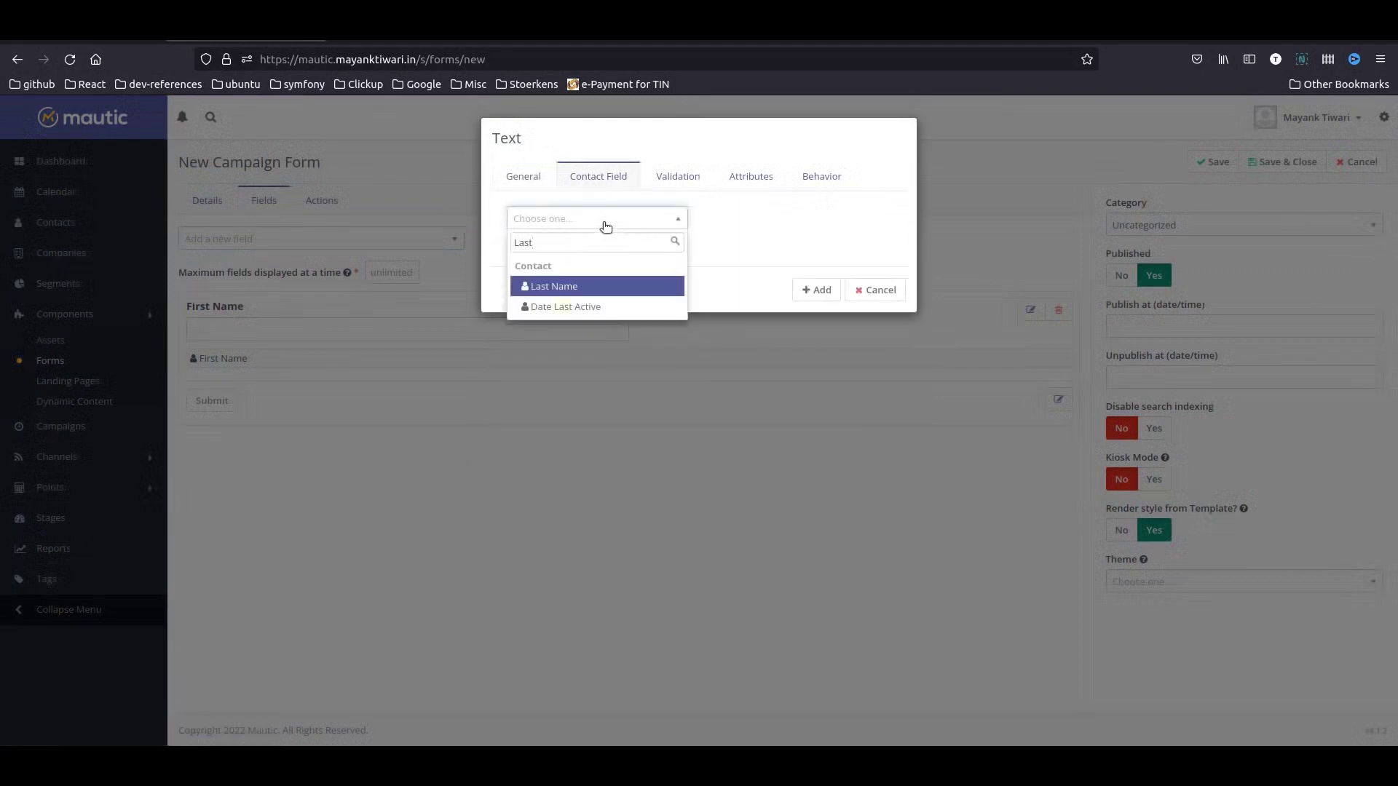
pyautogui.press('Return')
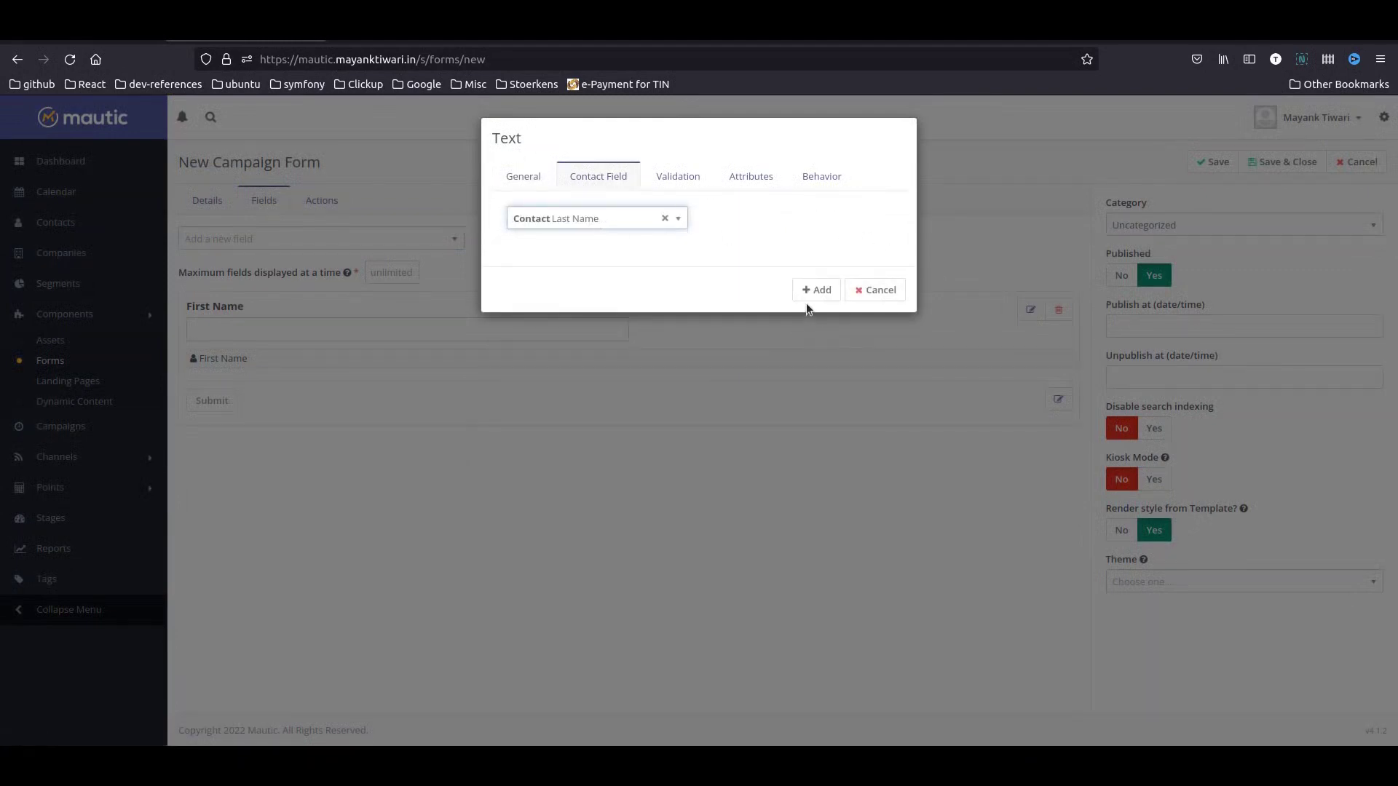
pyautogui.click(684, 185)
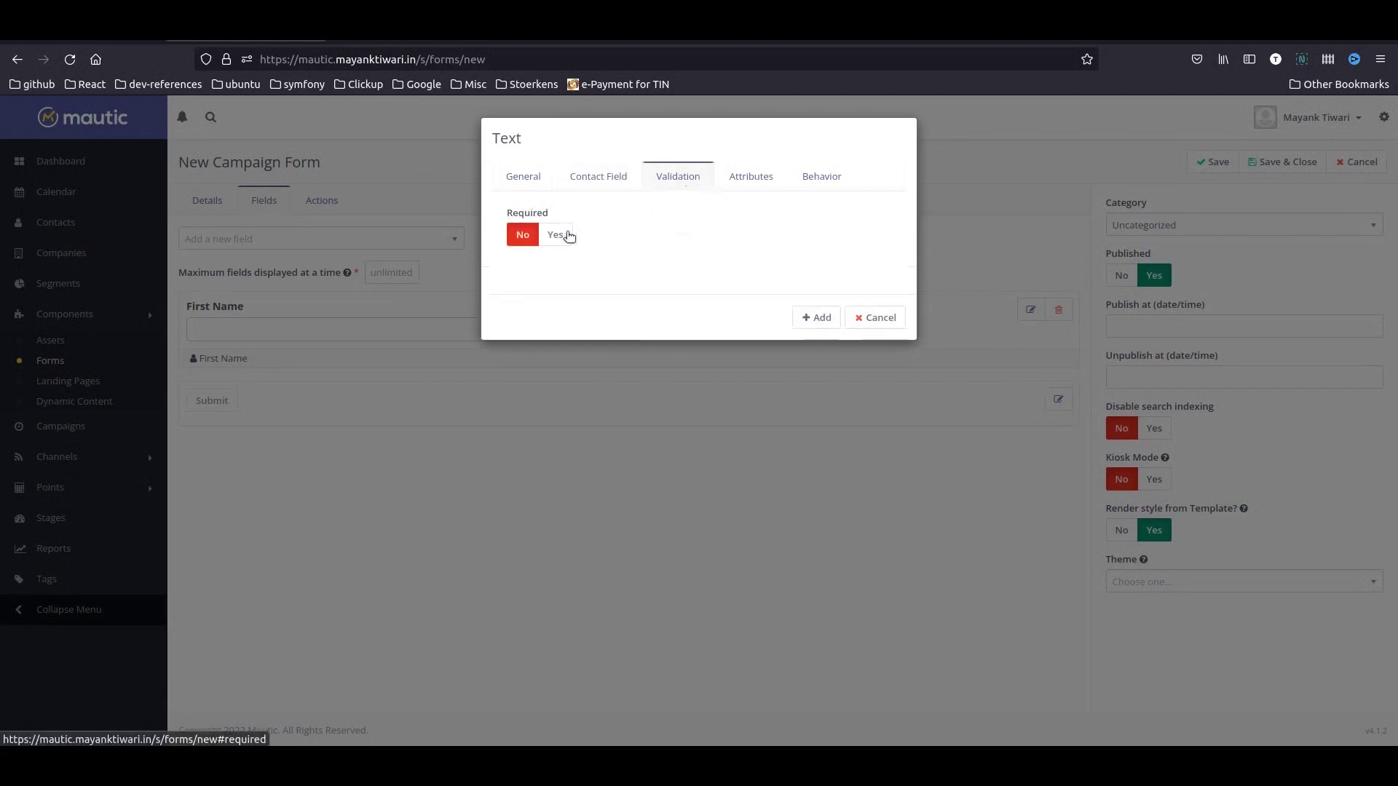
pyautogui.click(568, 234)
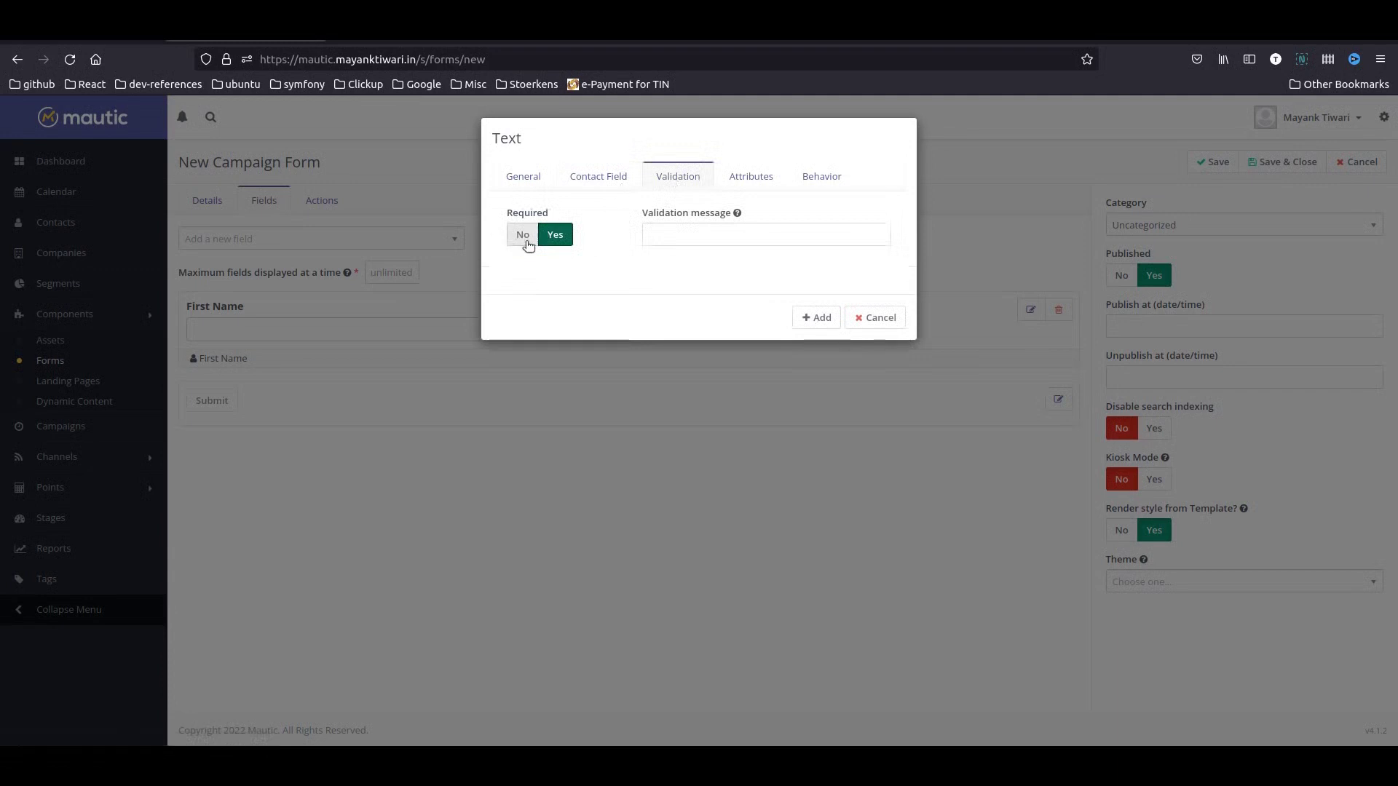
pyautogui.click(810, 317)
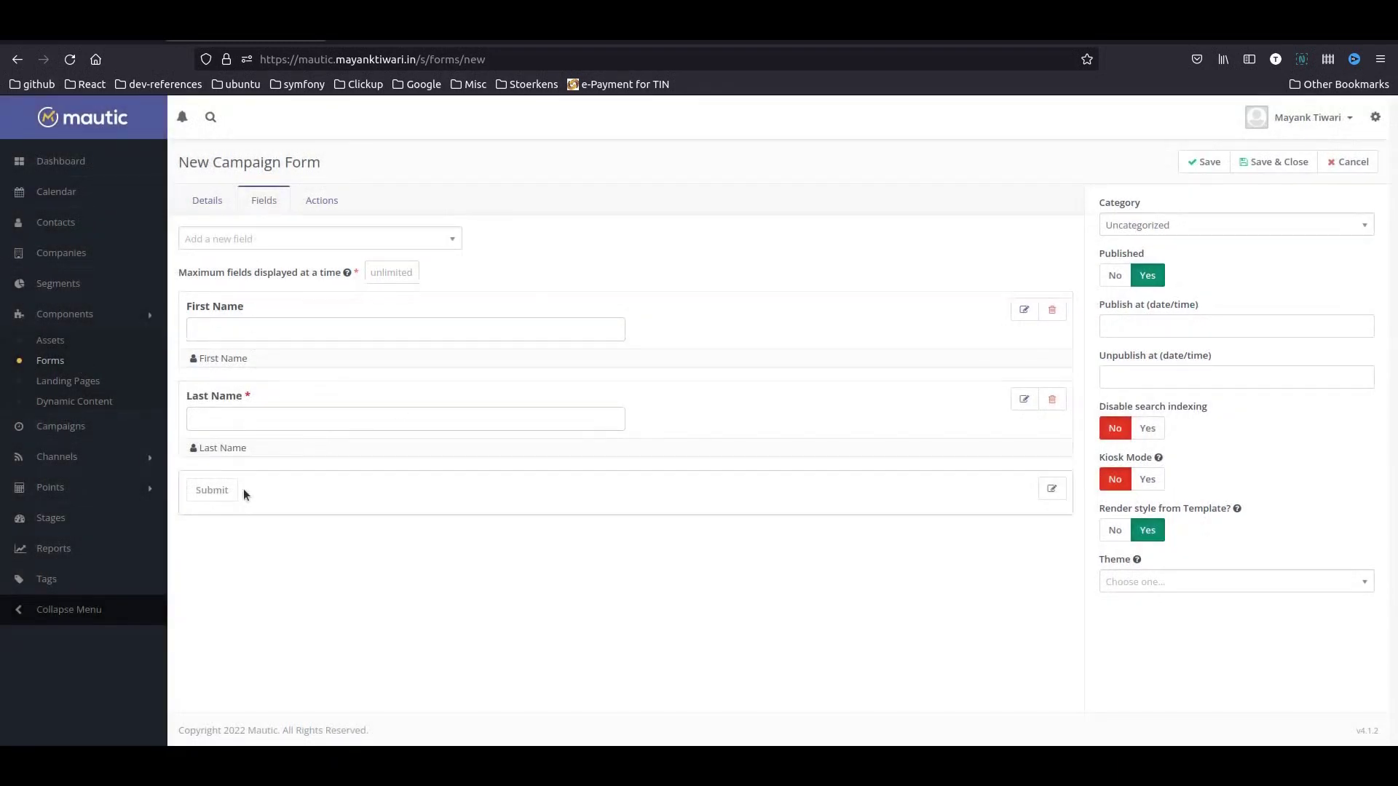
# - Add a required Email field labelled 'Email'
pyautogui.click(233, 240)
pyautogui.write('email')
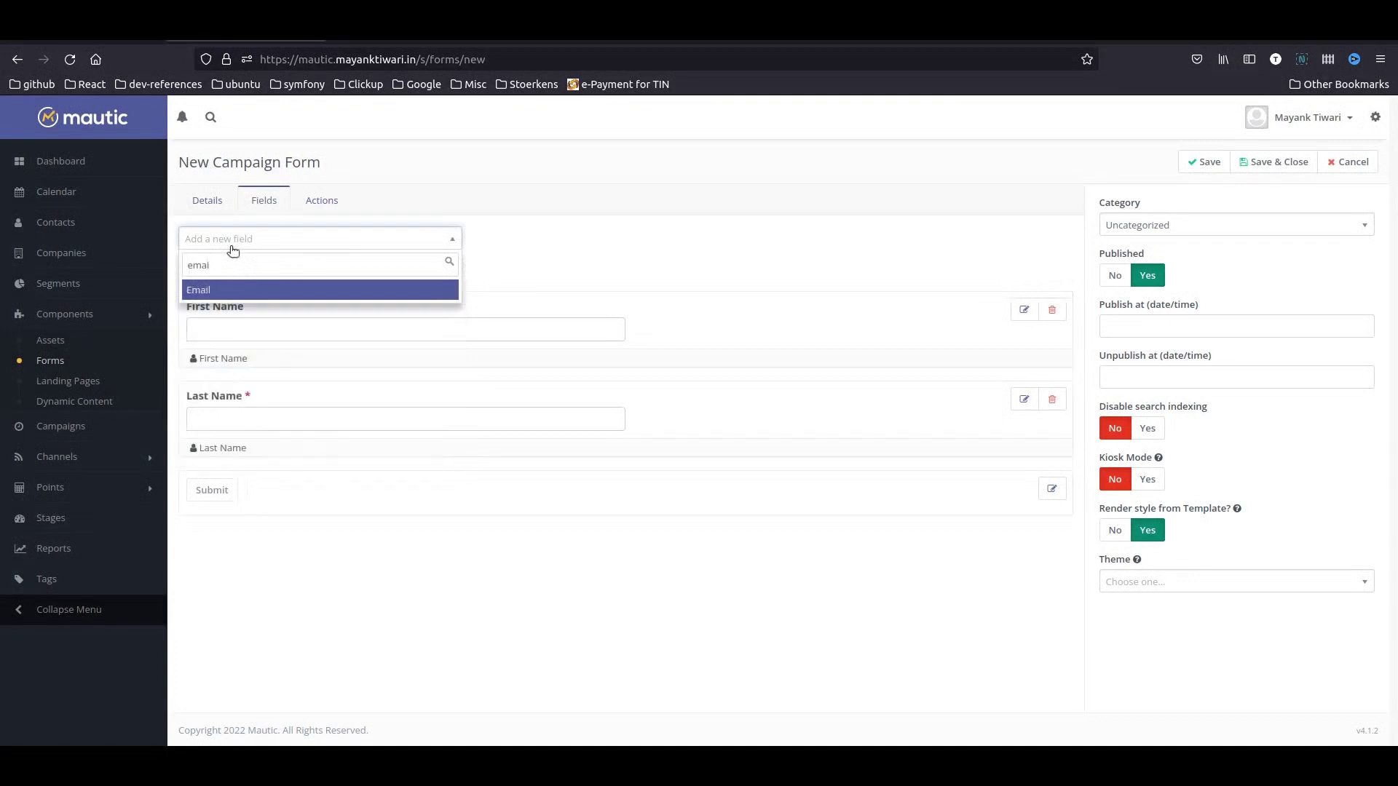
pyautogui.press('Return')
pyautogui.click(571, 233)
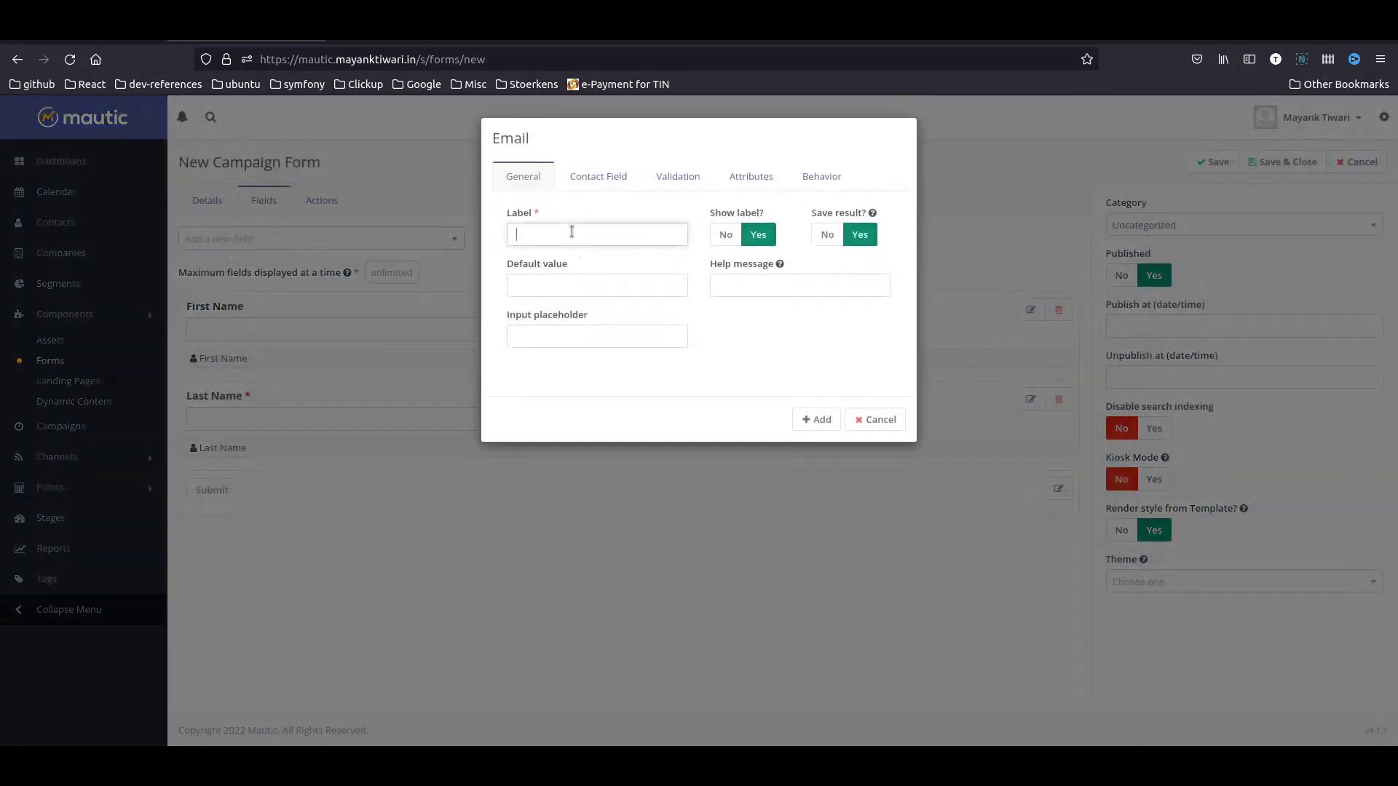
pyautogui.write('Email')
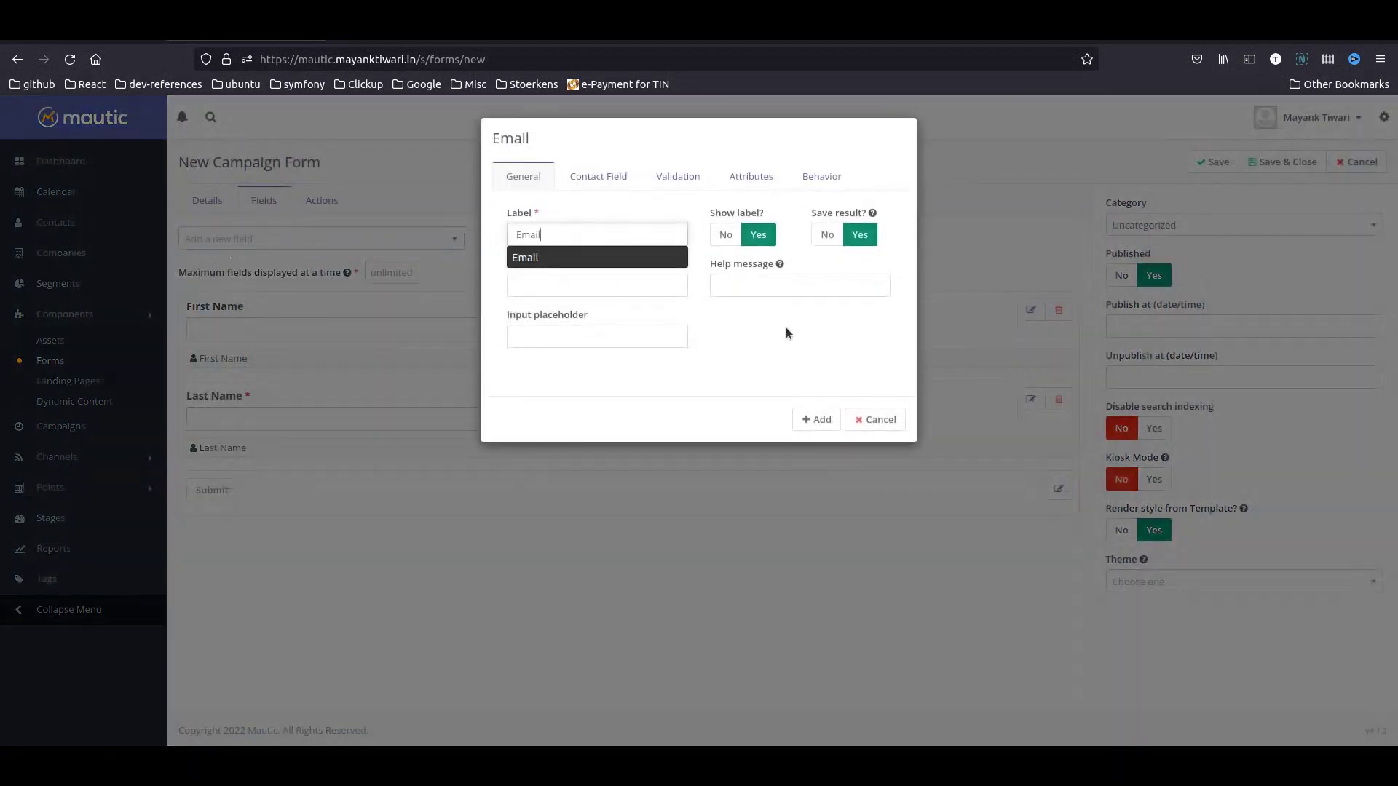
pyautogui.click(631, 183)
pyautogui.click(684, 181)
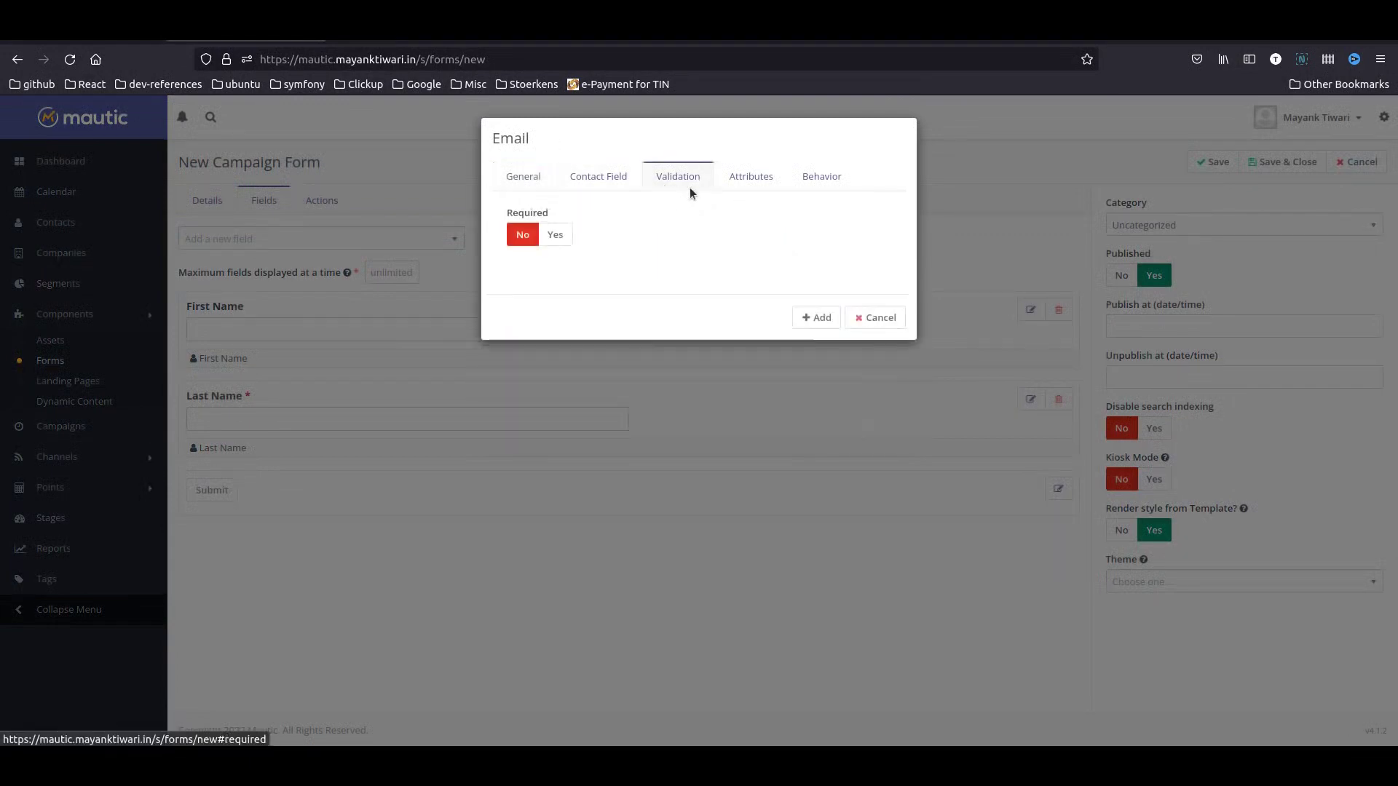
pyautogui.click(555, 234)
pyautogui.click(809, 321)
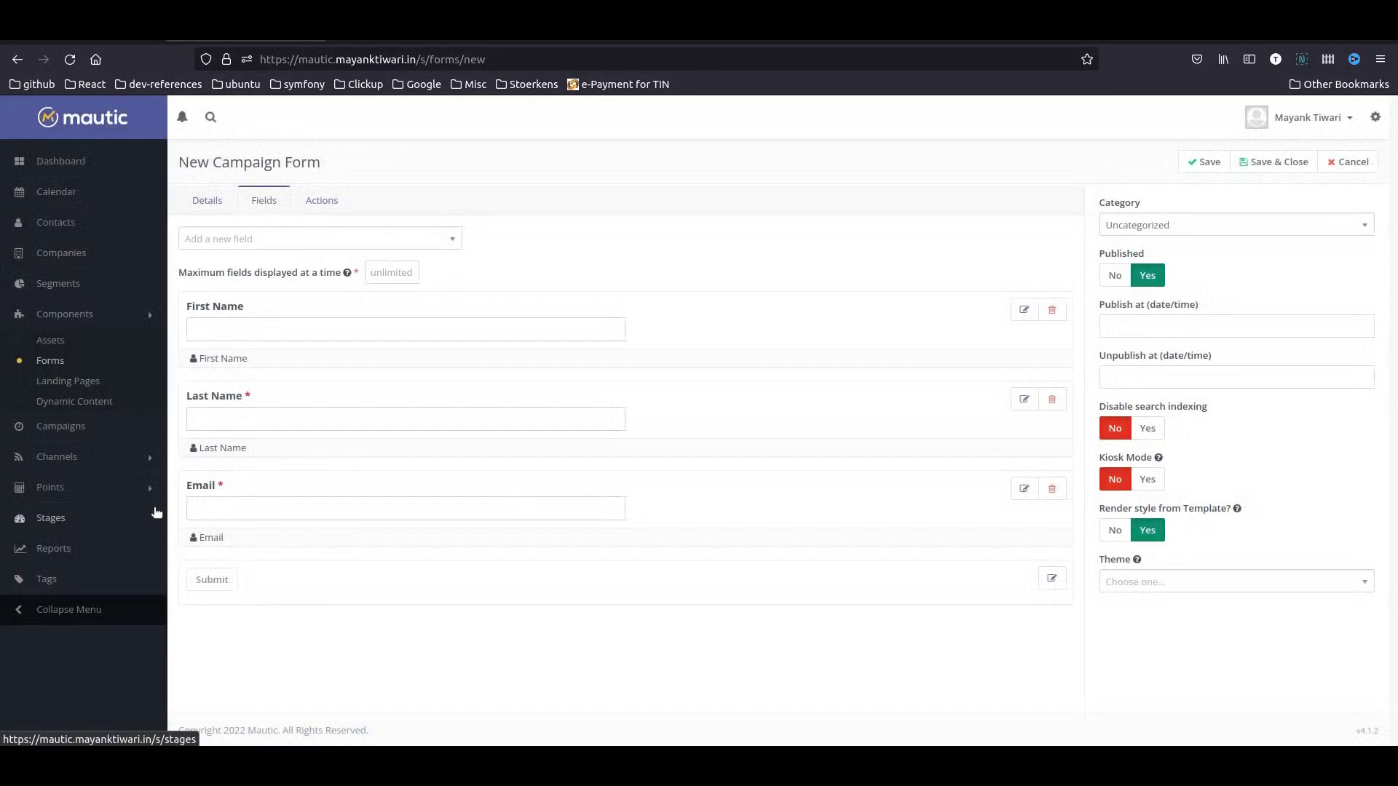
# - Review the form's submit actions without adding one, then save and close the Newsletter Signup form
pyautogui.click(325, 201)
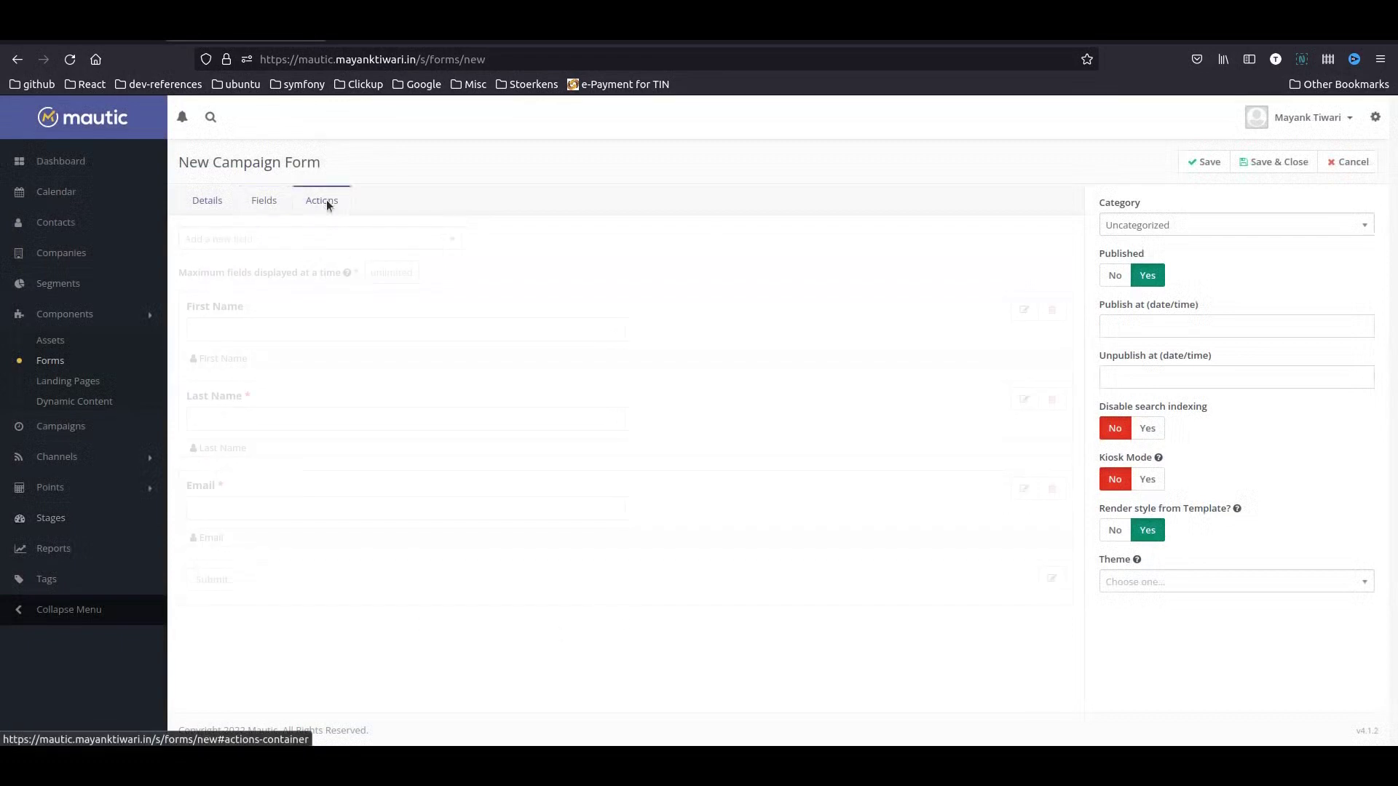
pyautogui.click(386, 234)
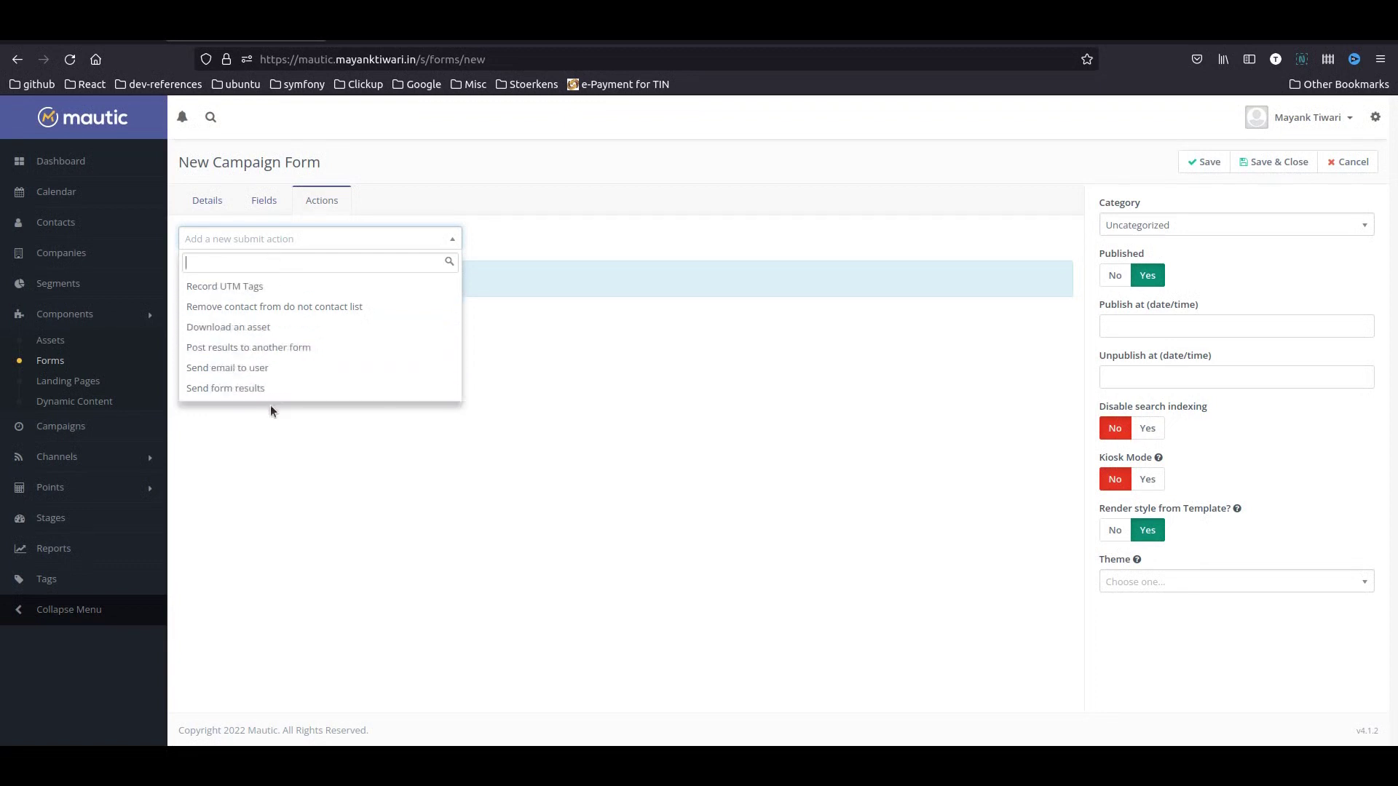
pyautogui.click(306, 454)
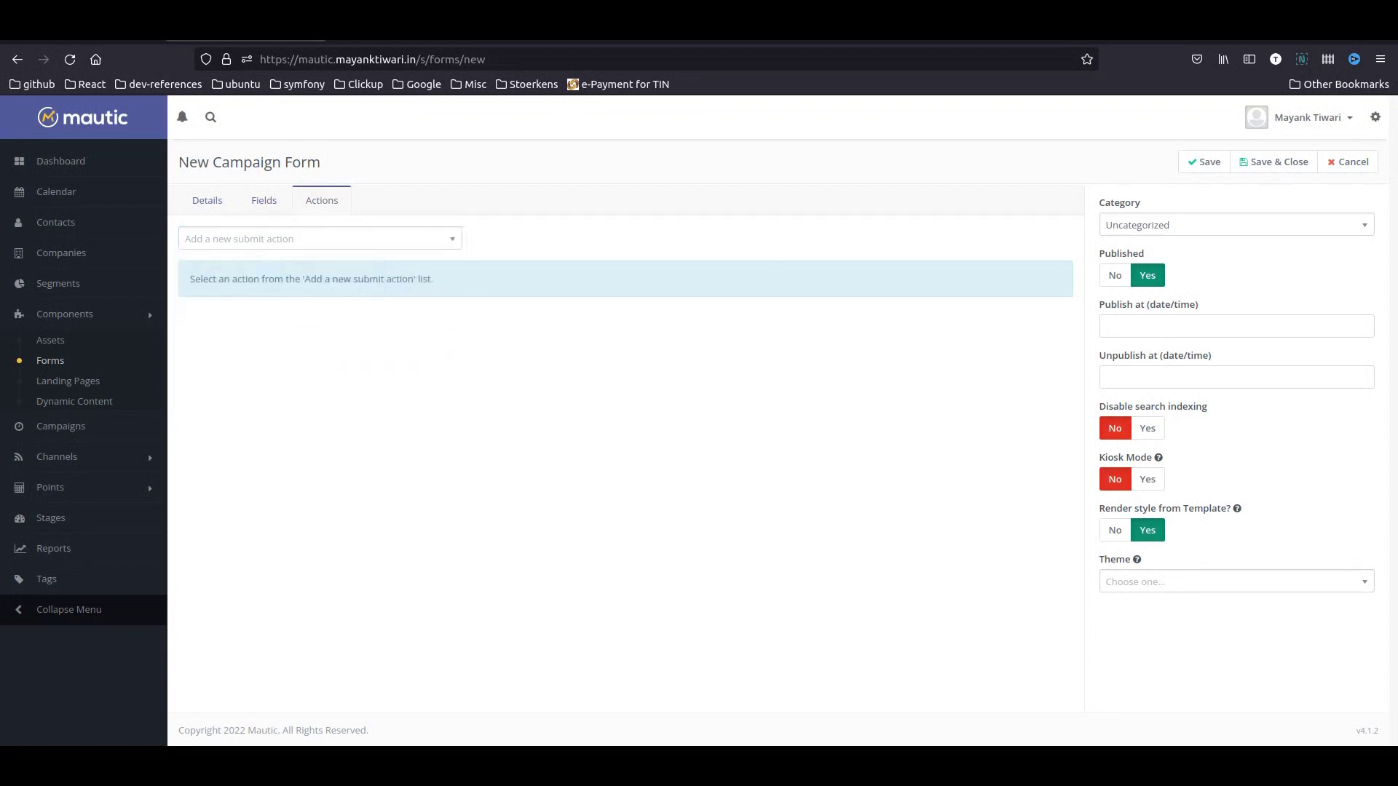
pyautogui.click(1273, 162)
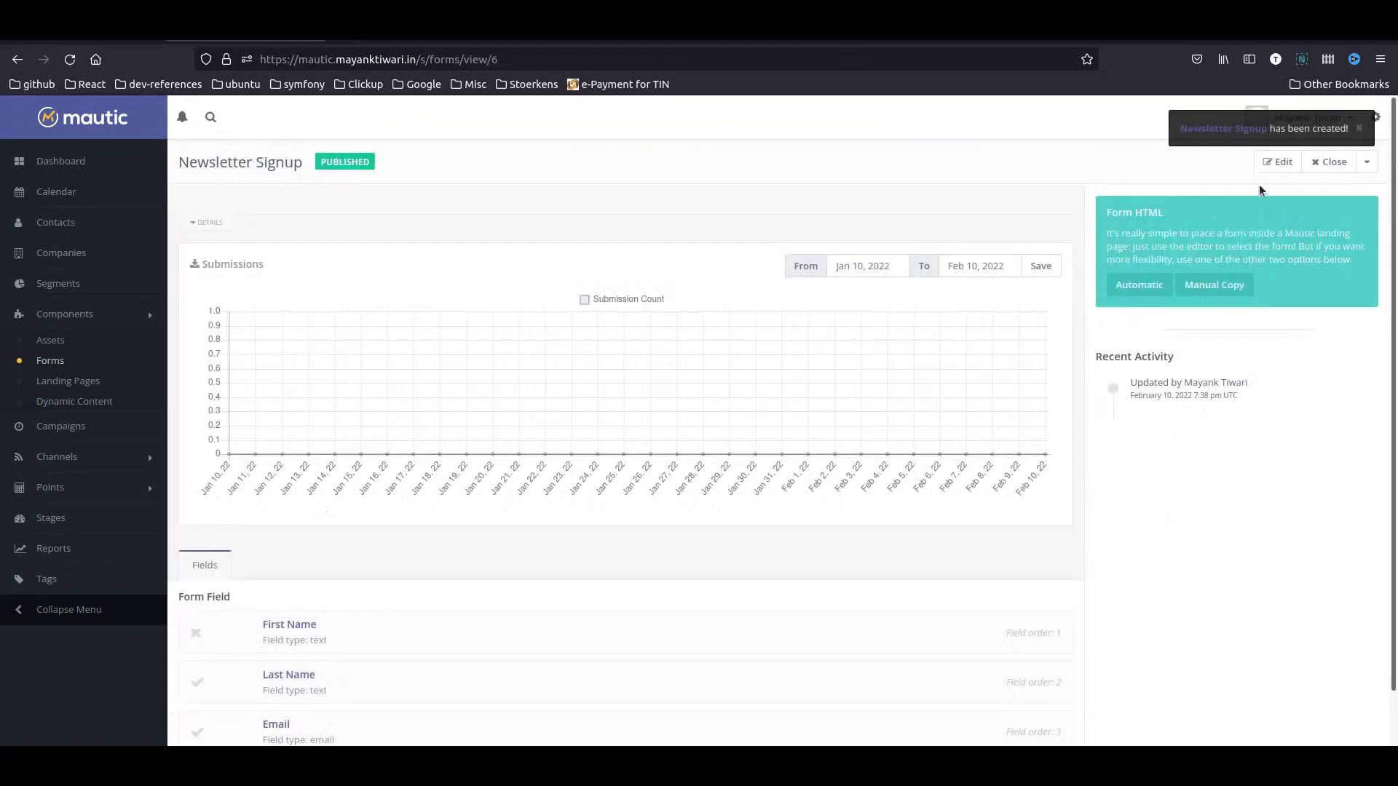
# - Switch the Newsletter Signup form to the Oxygen theme, save it, and note its form id 6
pyautogui.click(1279, 164)
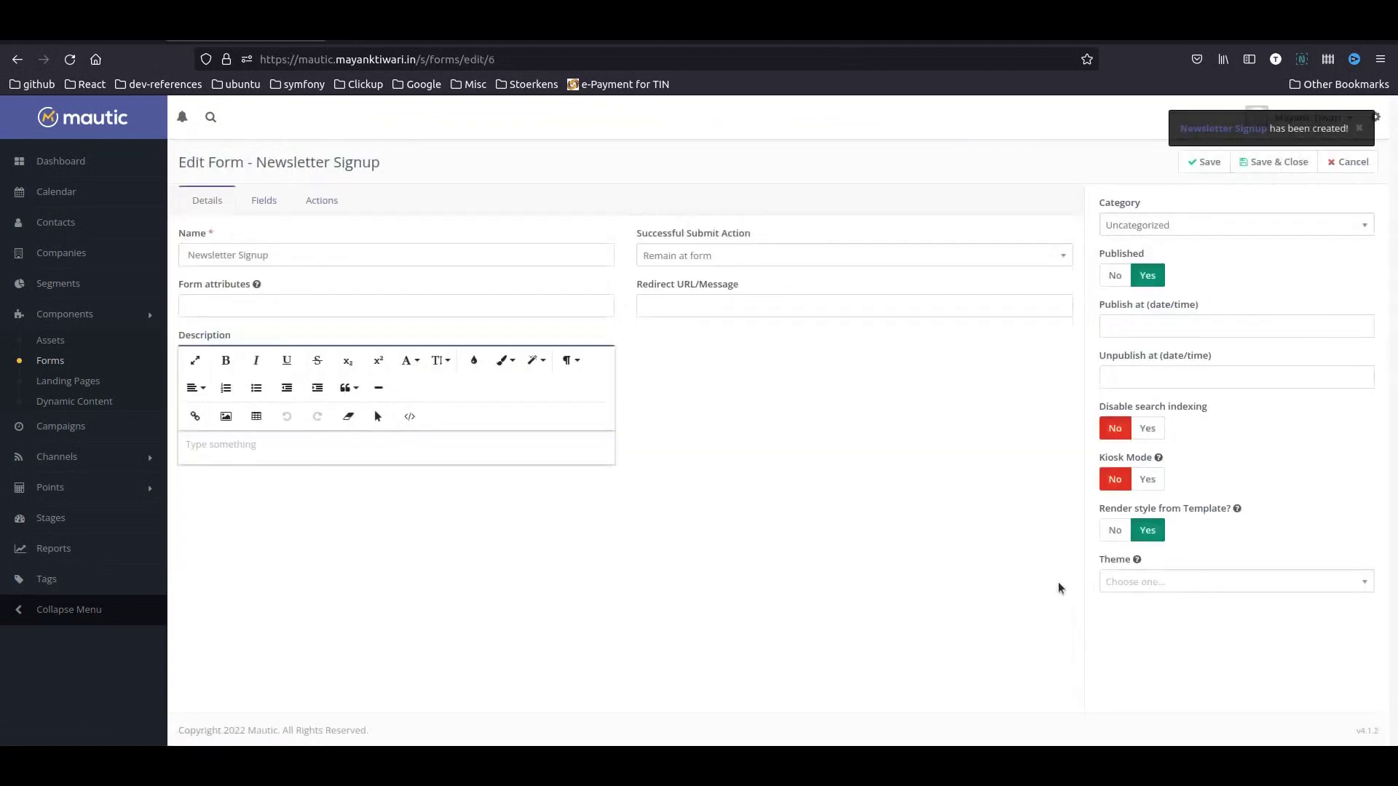
pyautogui.click(1160, 592)
pyautogui.scroll(-3, 1186, 582)
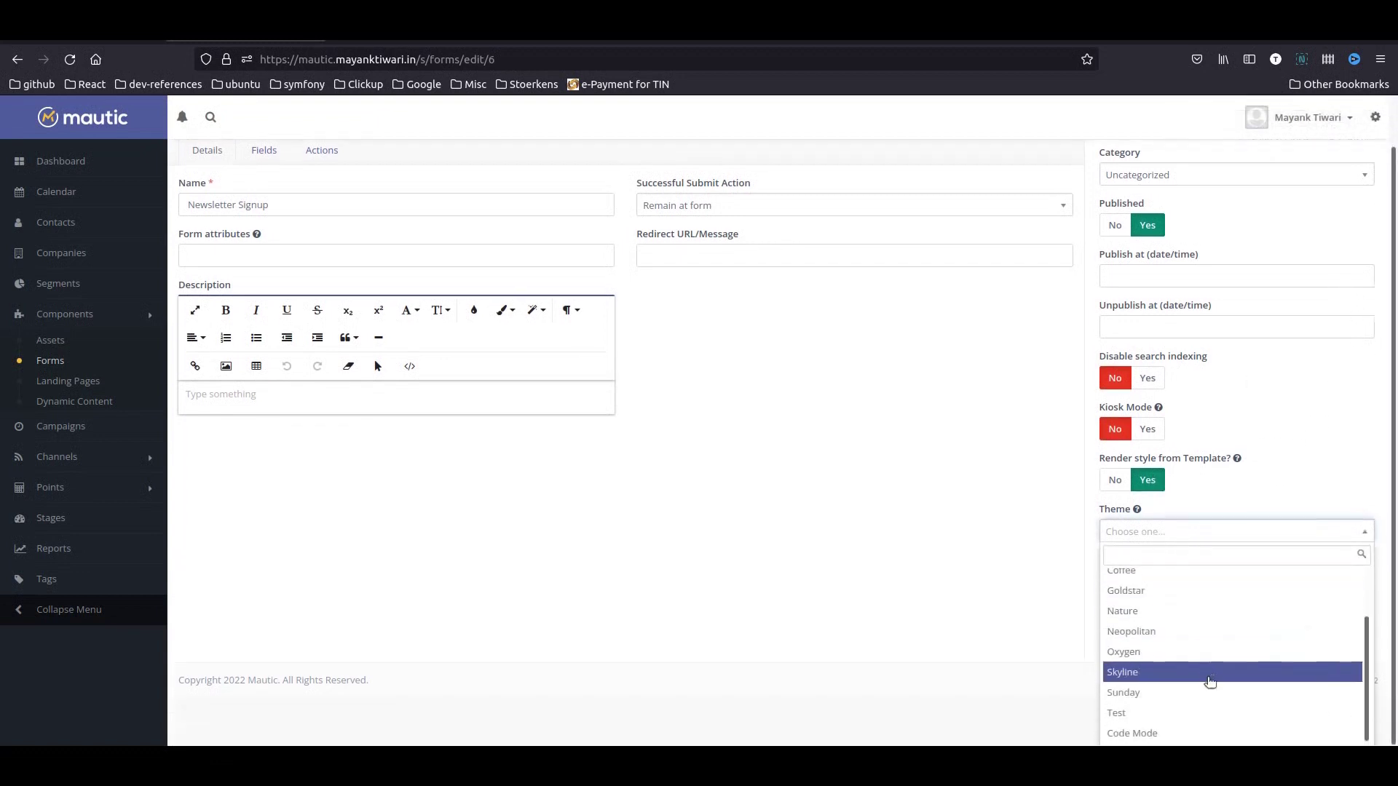
pyautogui.scroll(1, 1199, 692)
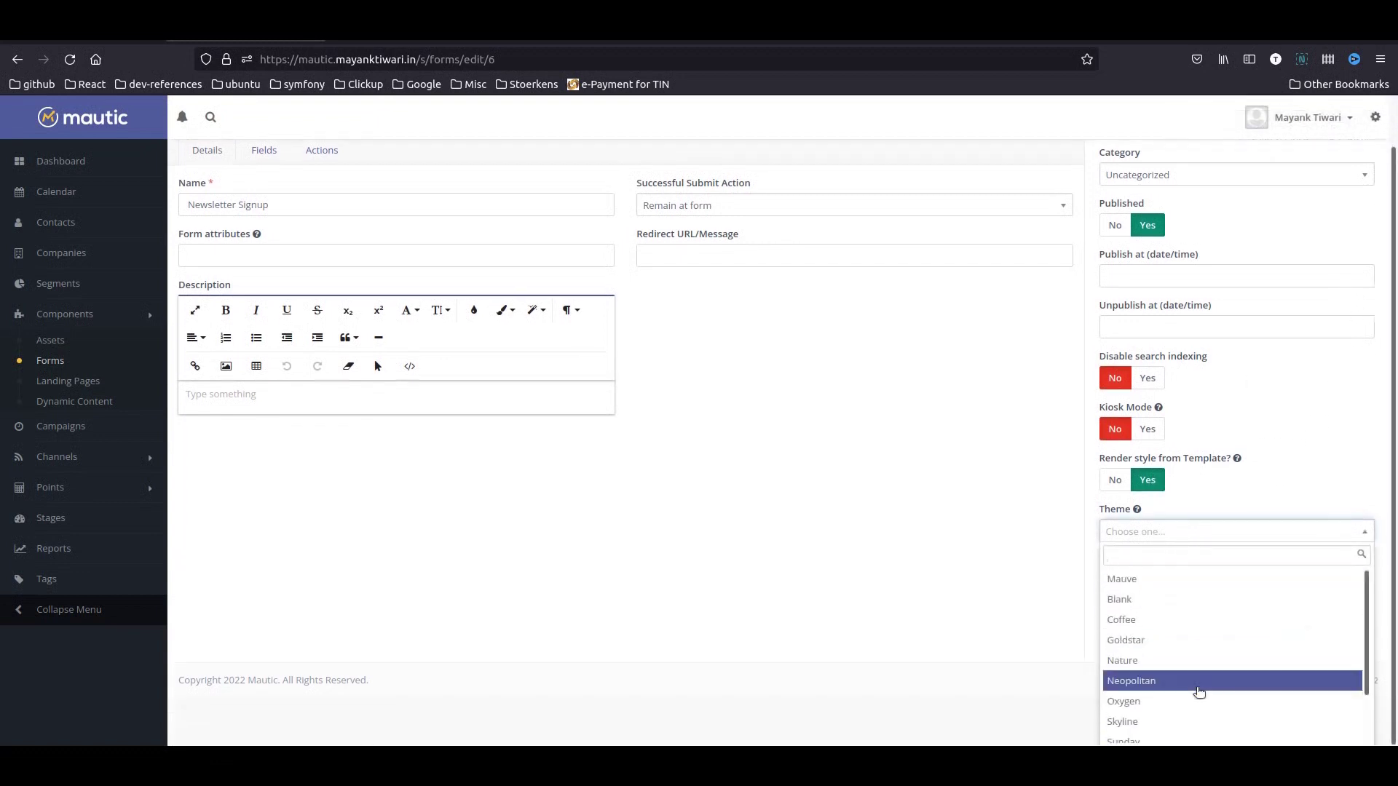
pyautogui.scroll(-1, 1198, 692)
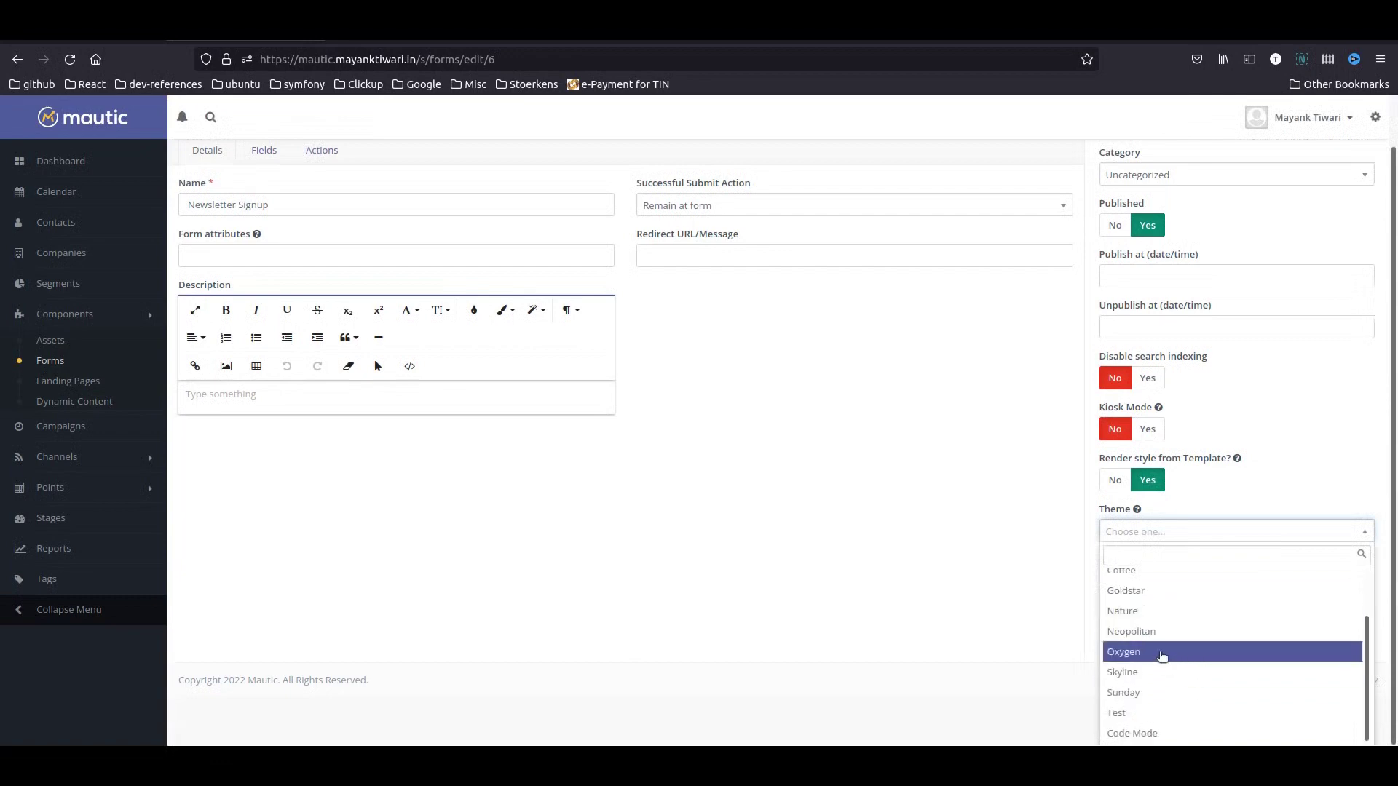
pyautogui.click(1163, 660)
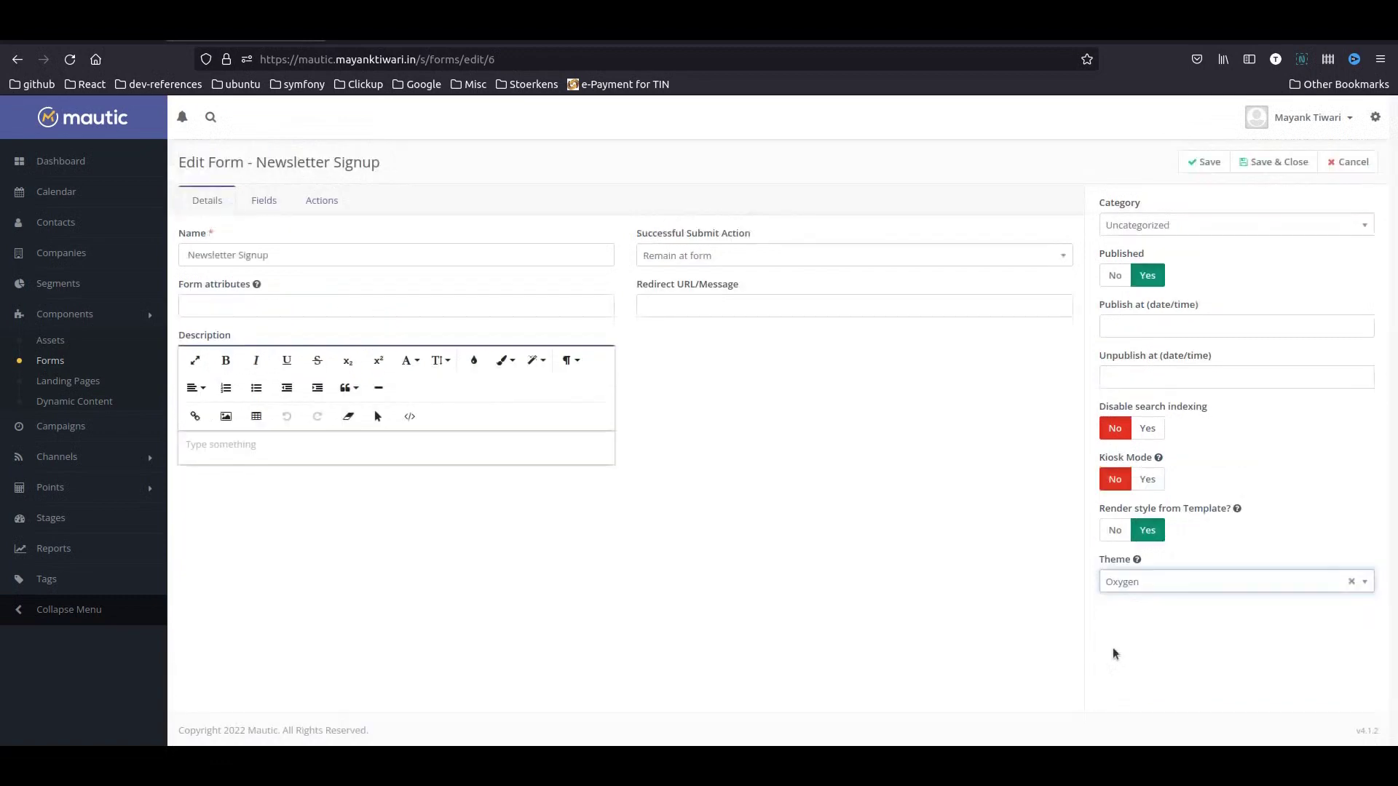
pyautogui.click(1267, 162)
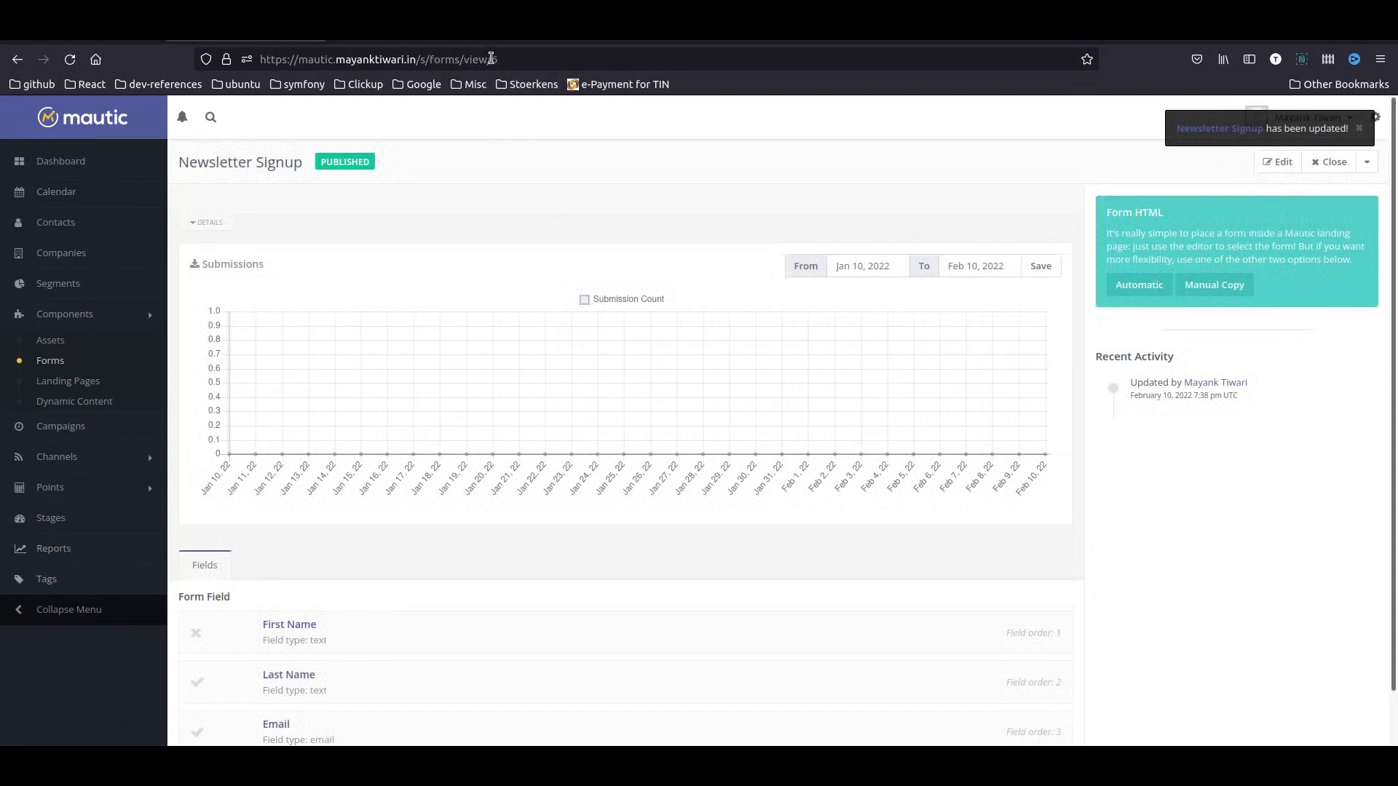
pyautogui.moveTo(491, 58); pyautogui.dragTo(502, 58)
# - Open the Free Ebook Landing Page for editing in the visual builder
pyautogui.click(610, 483)
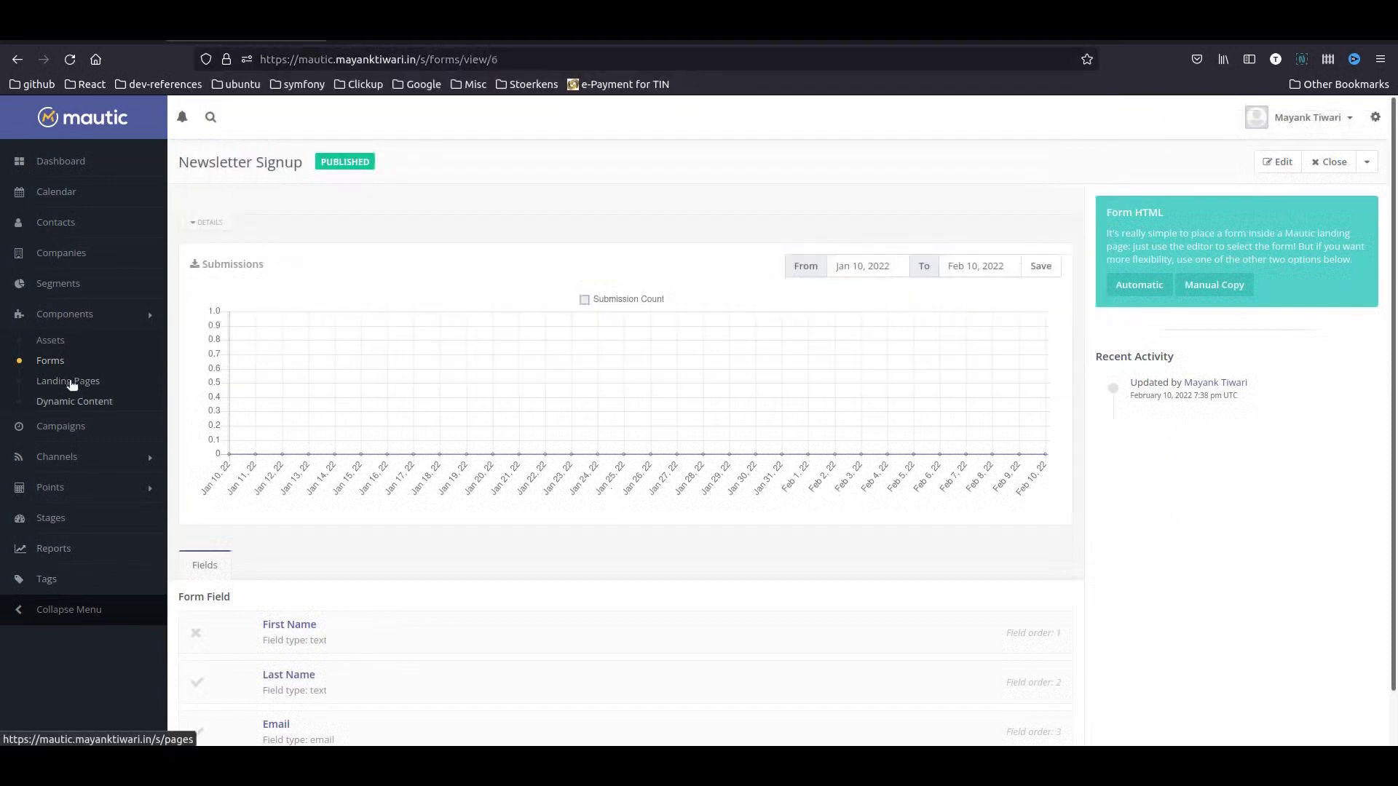
pyautogui.click(71, 382)
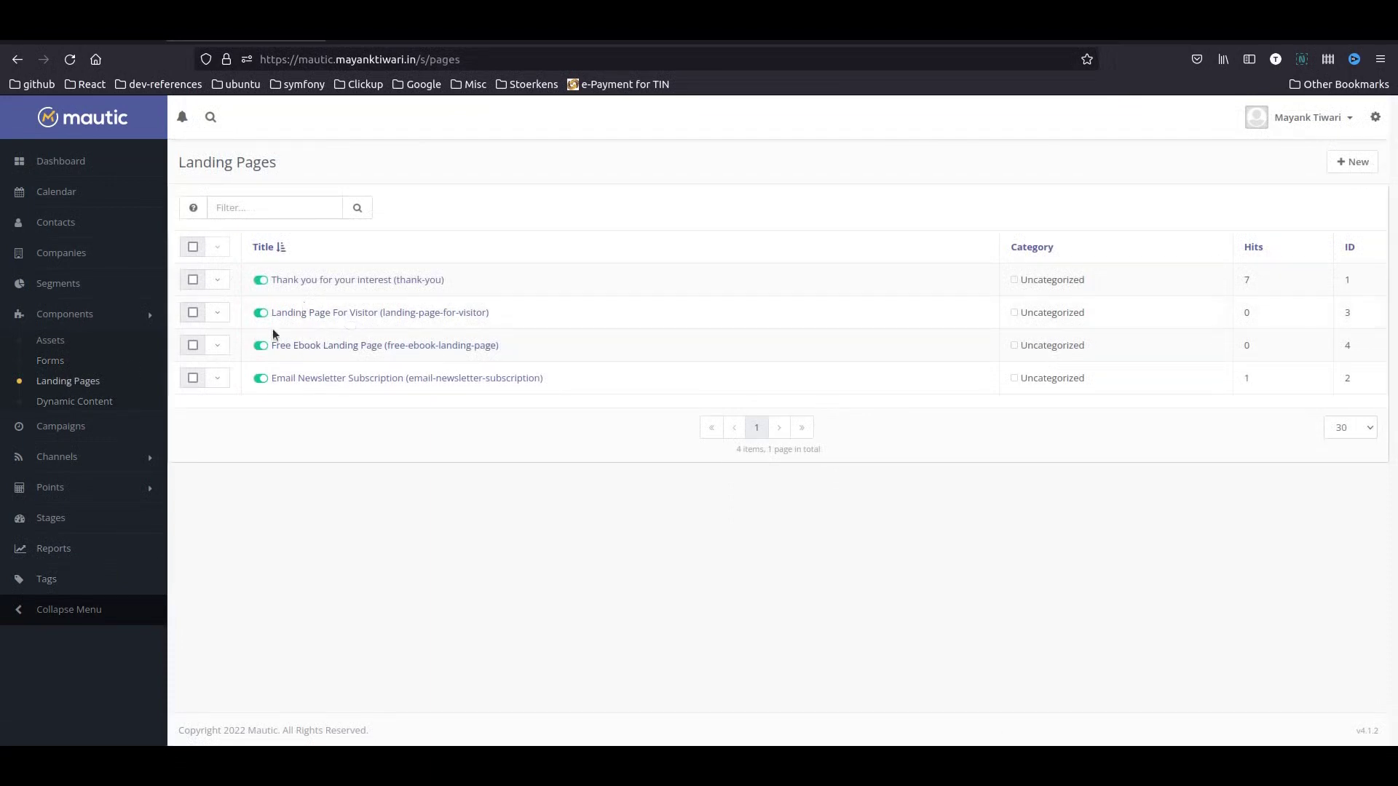
pyautogui.click(217, 378)
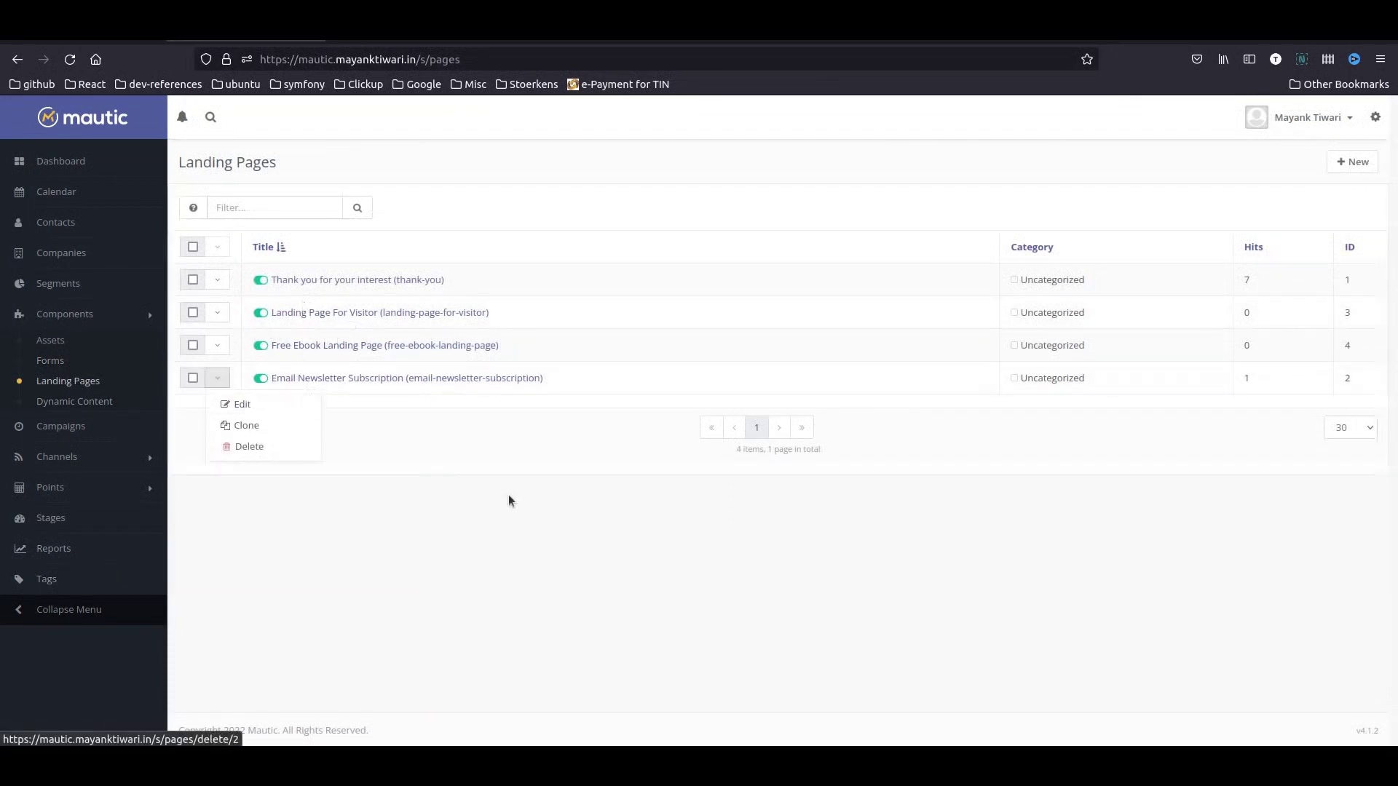
pyautogui.click(220, 348)
pyautogui.click(241, 371)
pyautogui.scroll(-5, 840, 525)
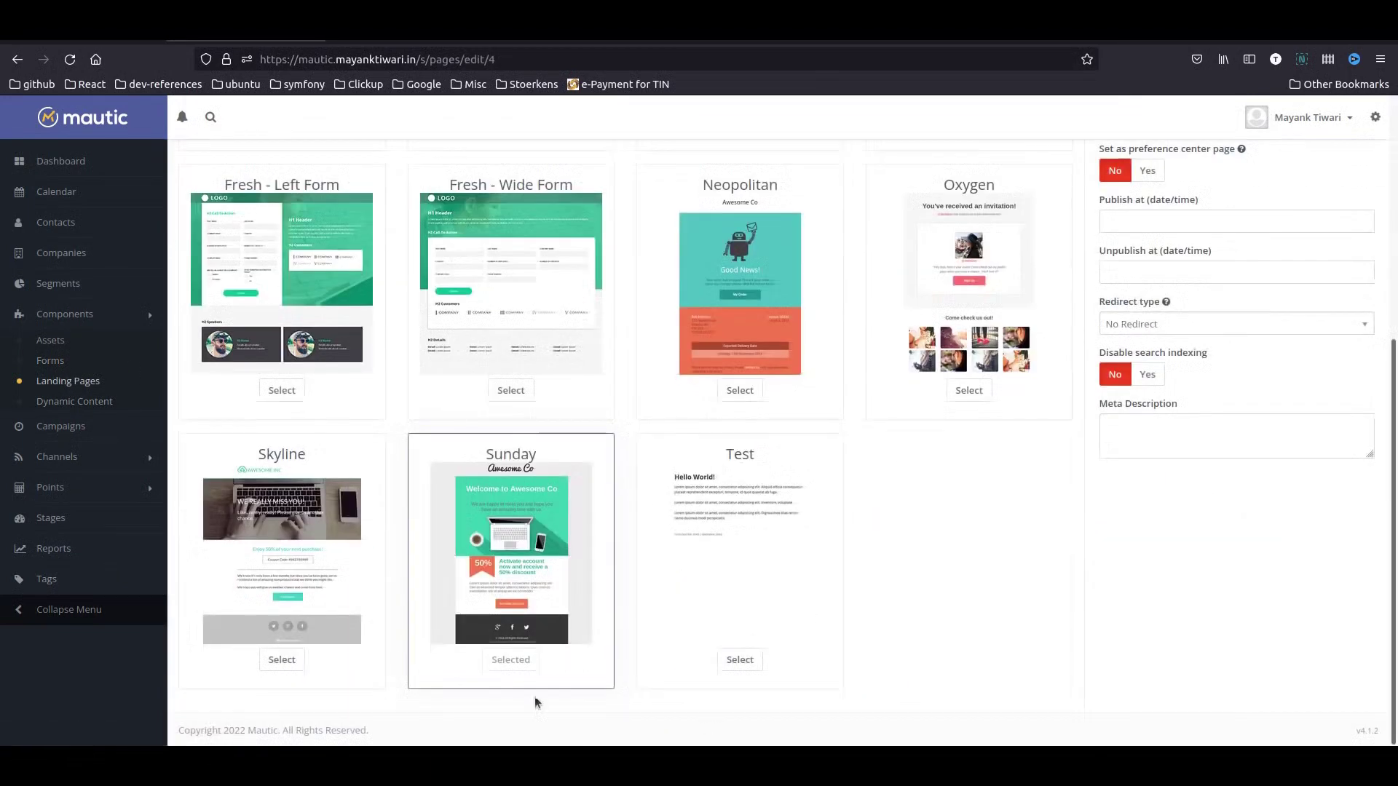
pyautogui.scroll(5, 521, 595)
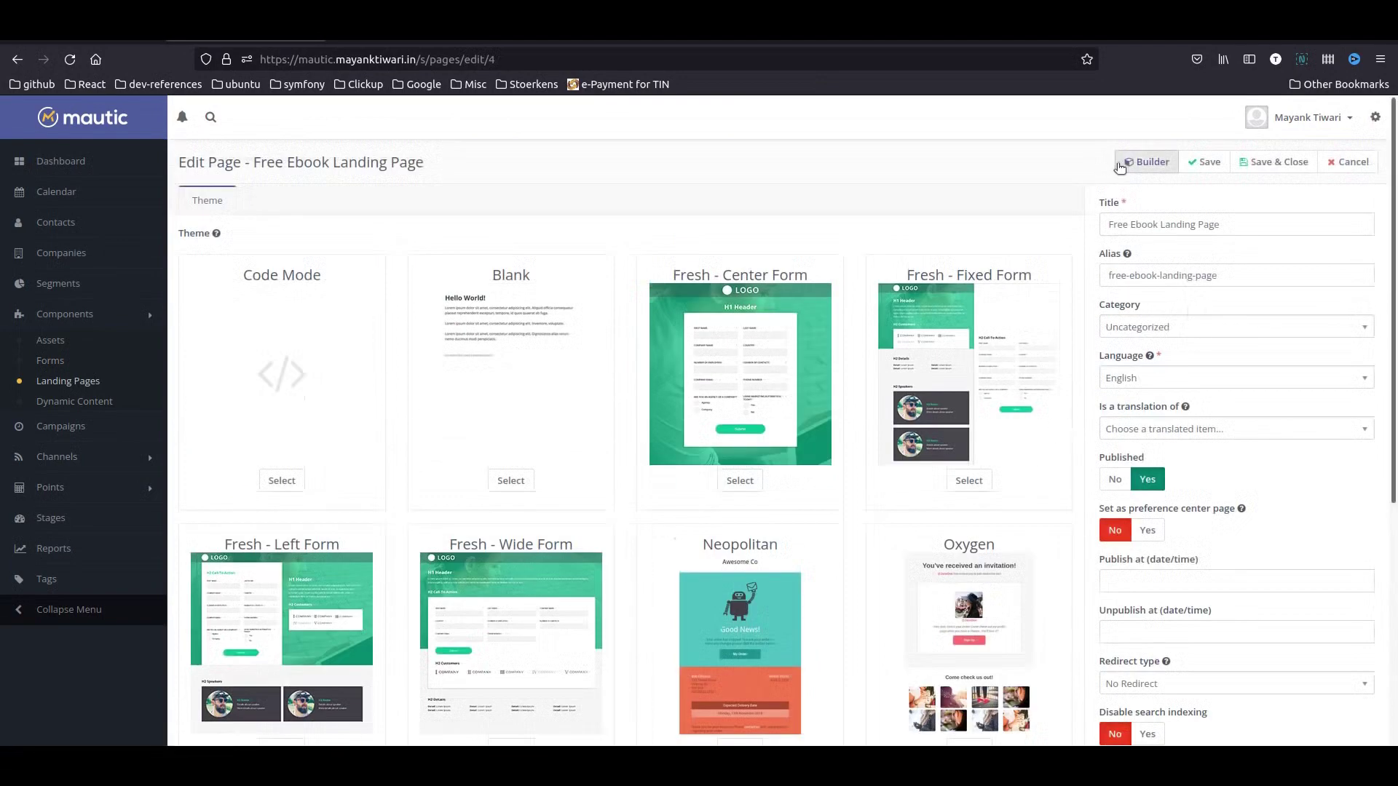
pyautogui.click(1142, 174)
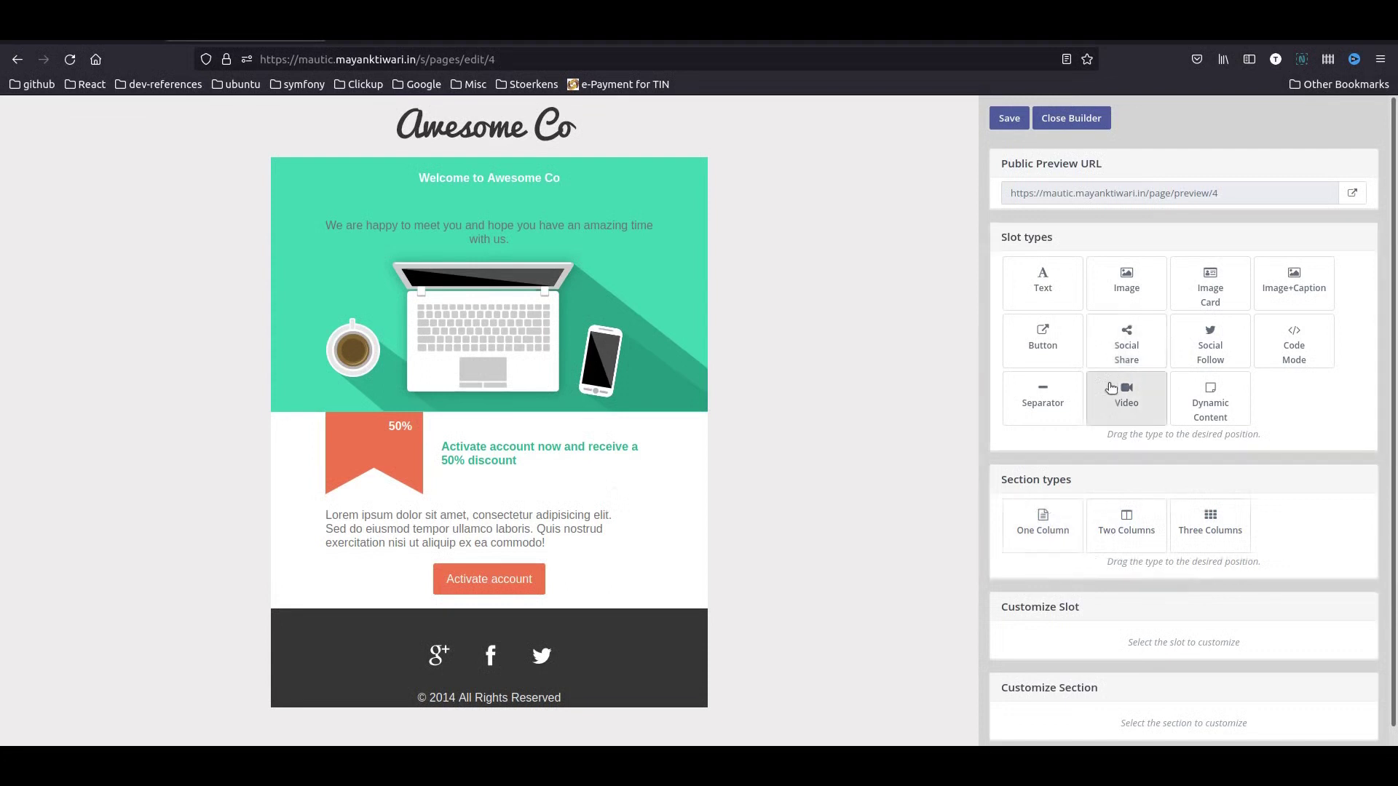
# - Add a One Column section below the header and replace its text with the {form=6} token
pyautogui.moveTo(1061, 533); pyautogui.dragTo(606, 431)
pyautogui.click(535, 466)
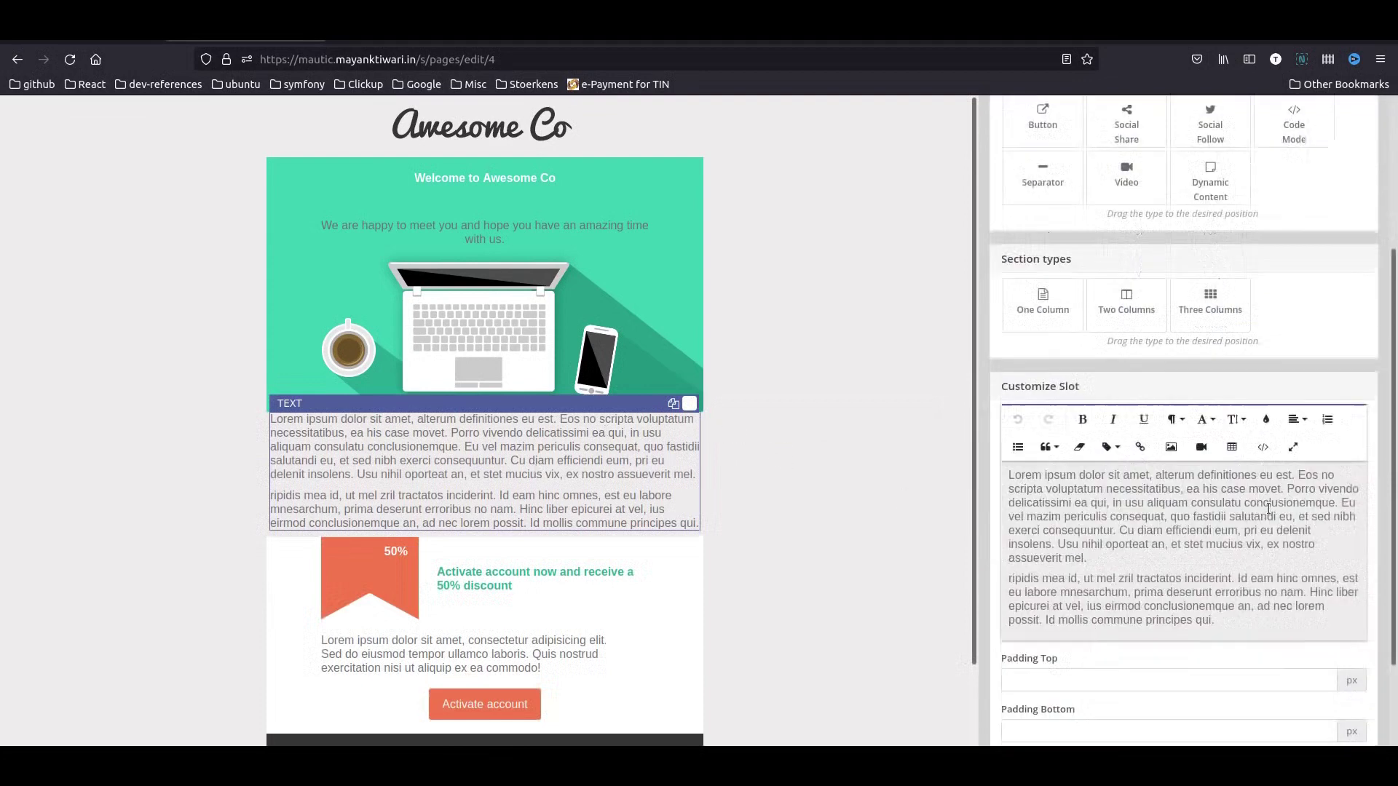
pyautogui.click(1144, 448)
pyautogui.hotkey('ctrl', 'a')
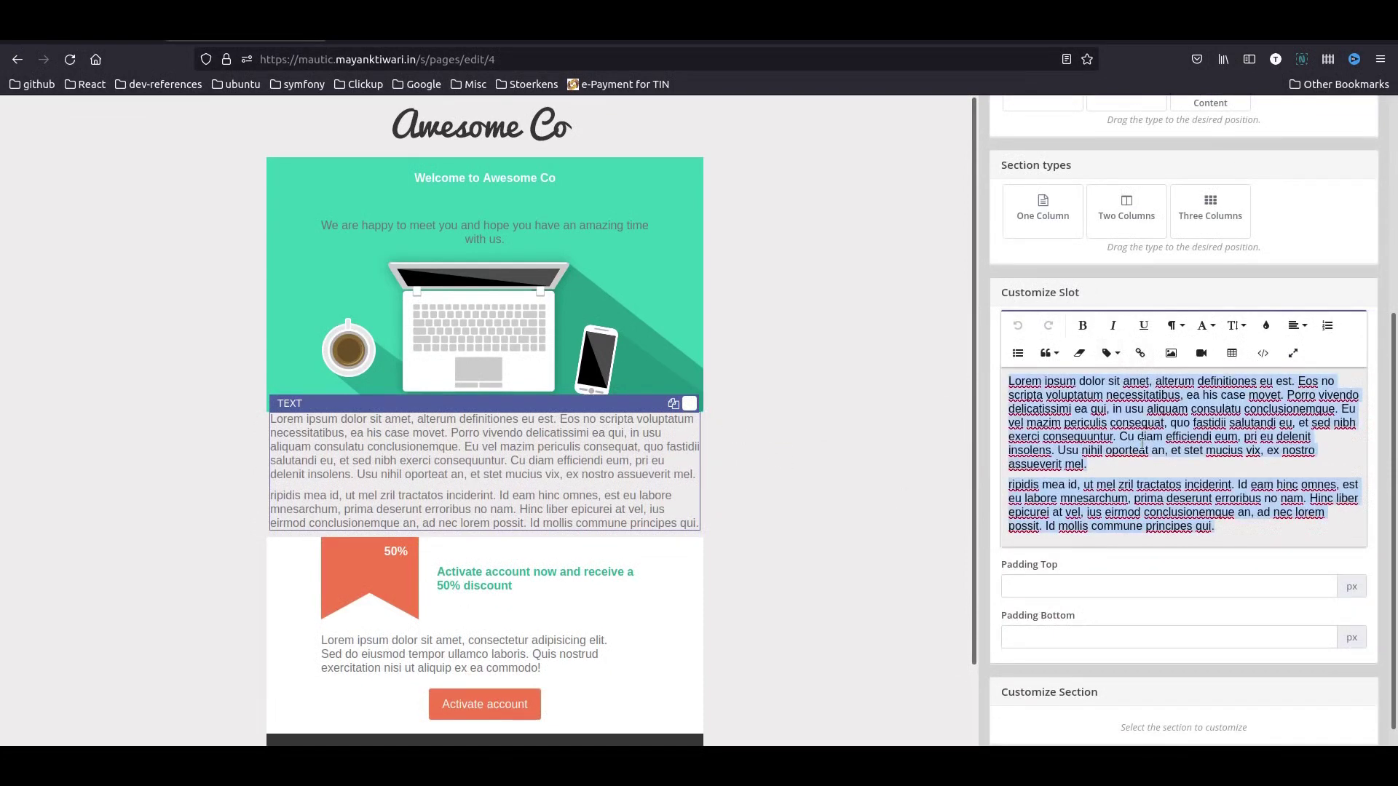
pyautogui.press('Delete')
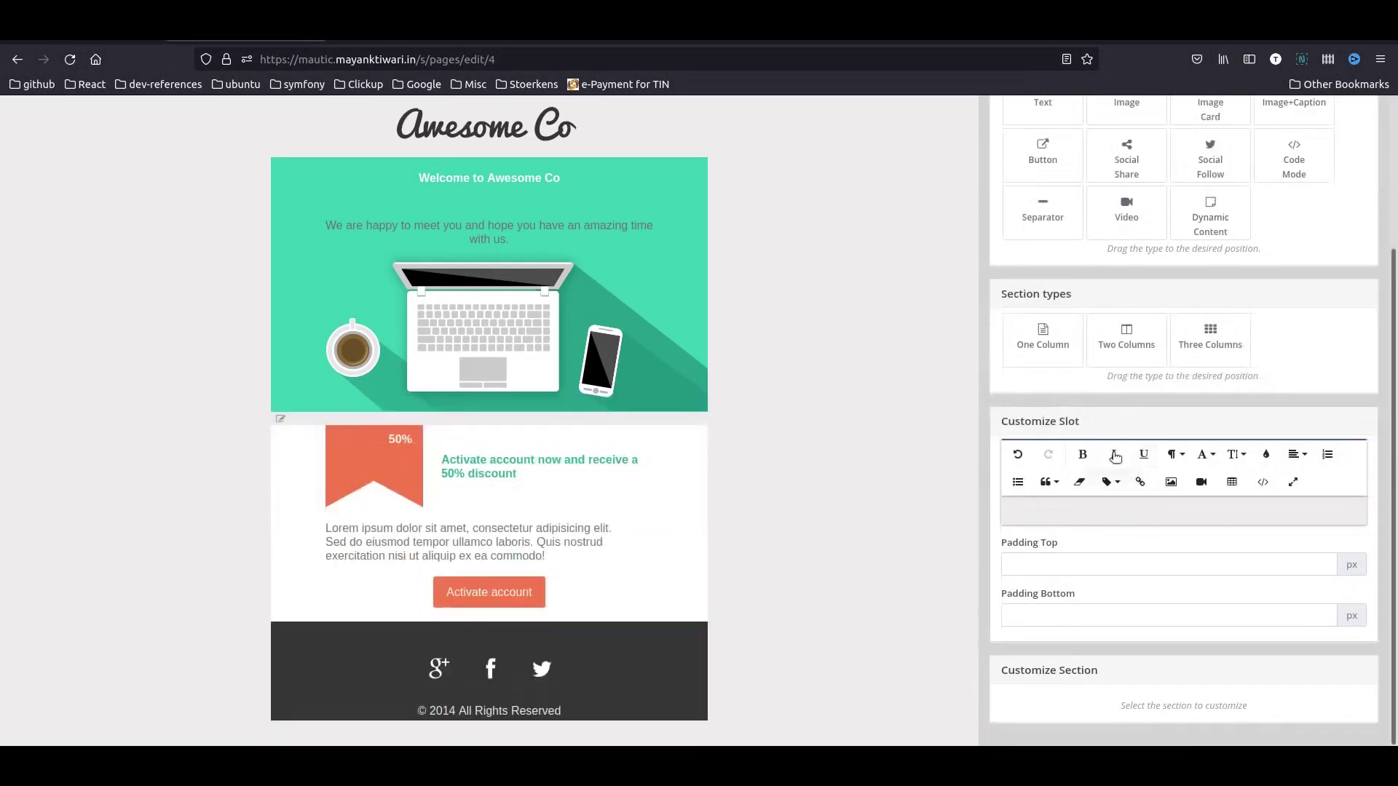
pyautogui.click(1108, 482)
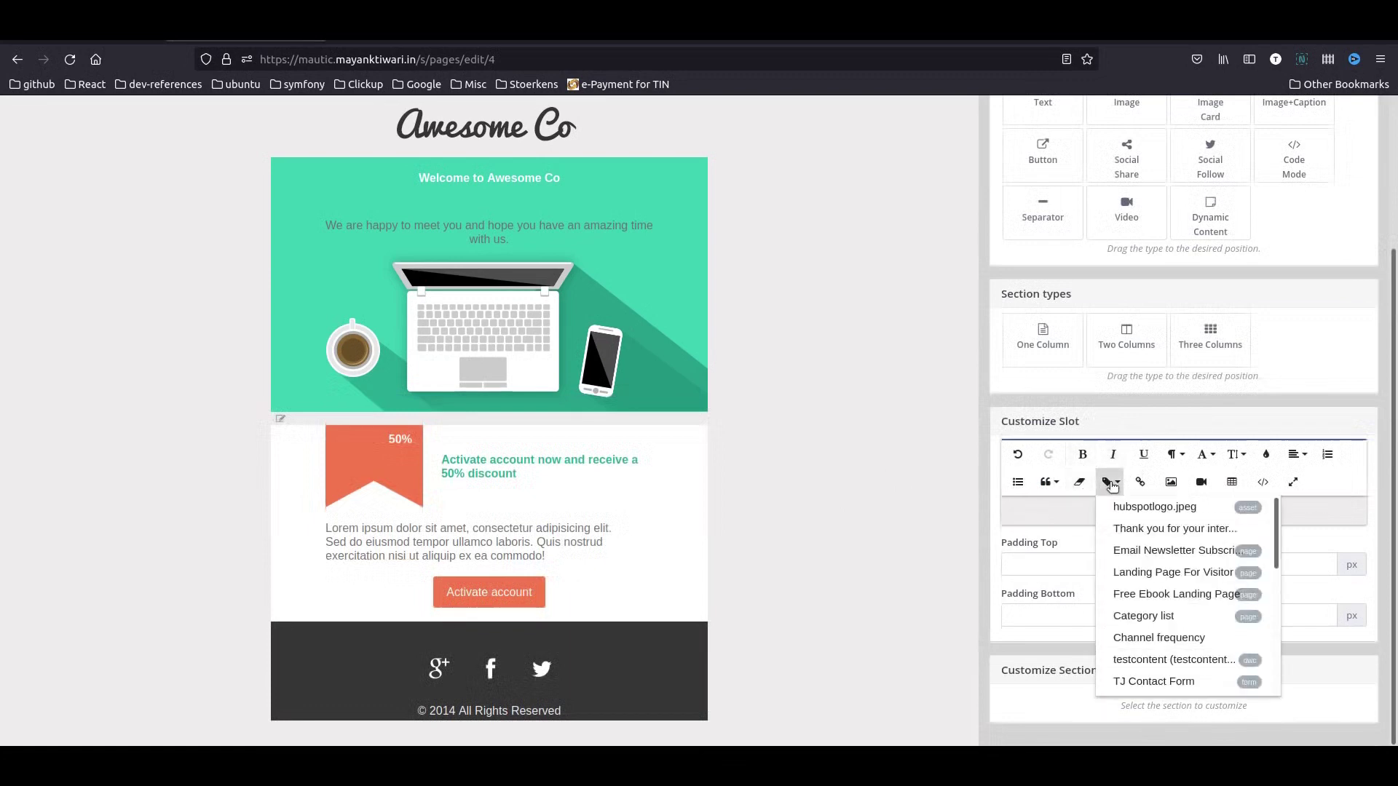
pyautogui.click(1136, 593)
# - Center the form token in its section and save the page
pyautogui.click(927, 533)
pyautogui.scroll(3, 1251, 347)
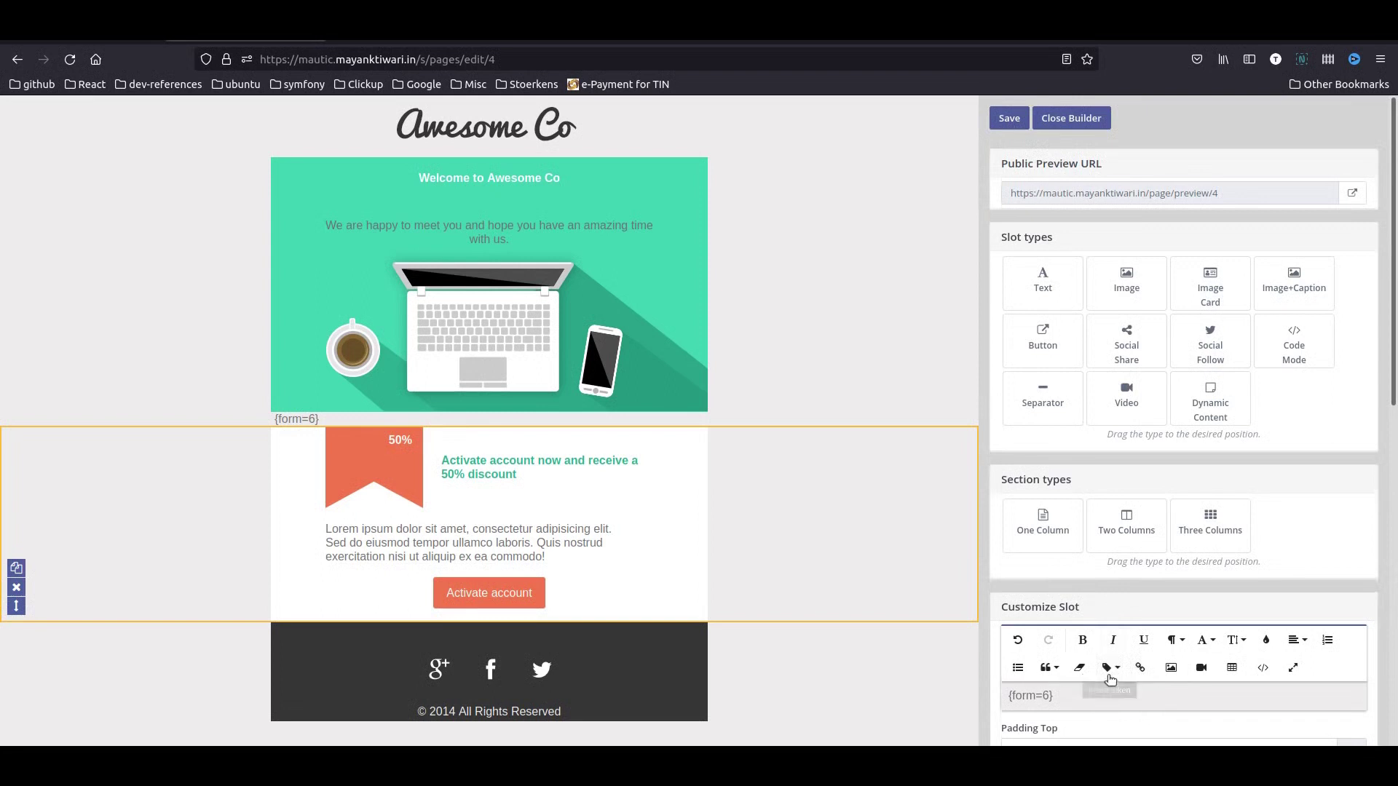
pyautogui.click(1306, 640)
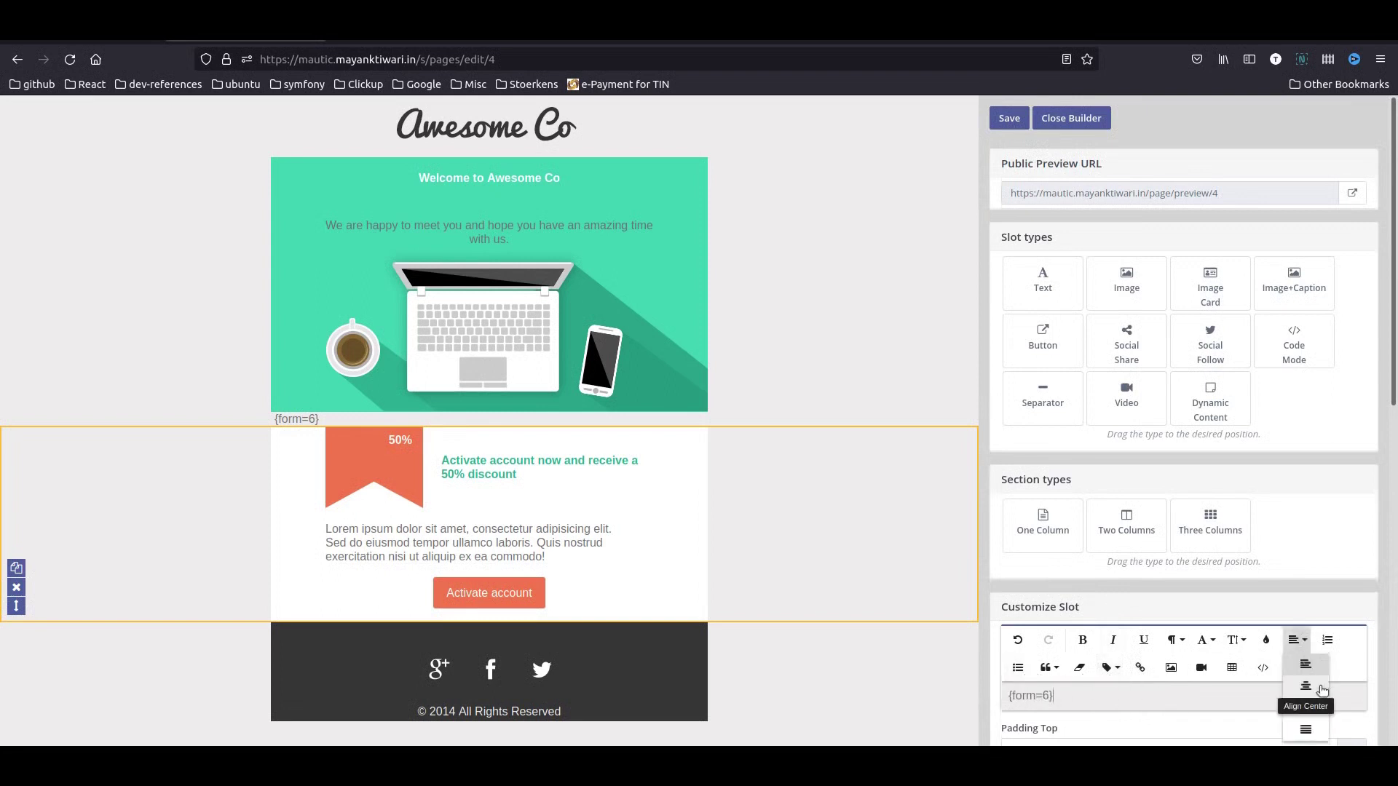
pyautogui.click(1304, 680)
pyautogui.click(1009, 118)
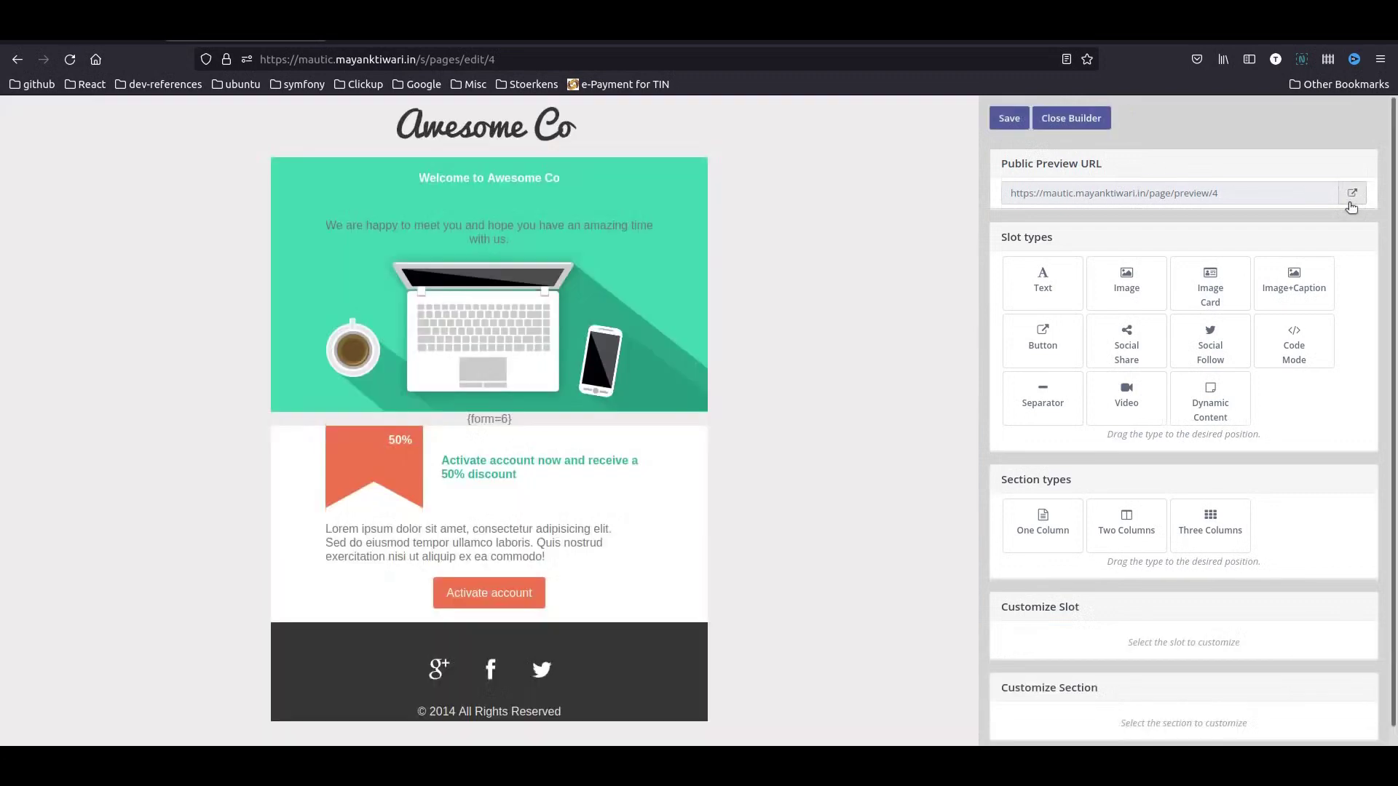
# - Preview the page with its embedded signup form, then save and close the editor
pyautogui.click(1361, 192)
pyautogui.scroll(-5, 728, 524)
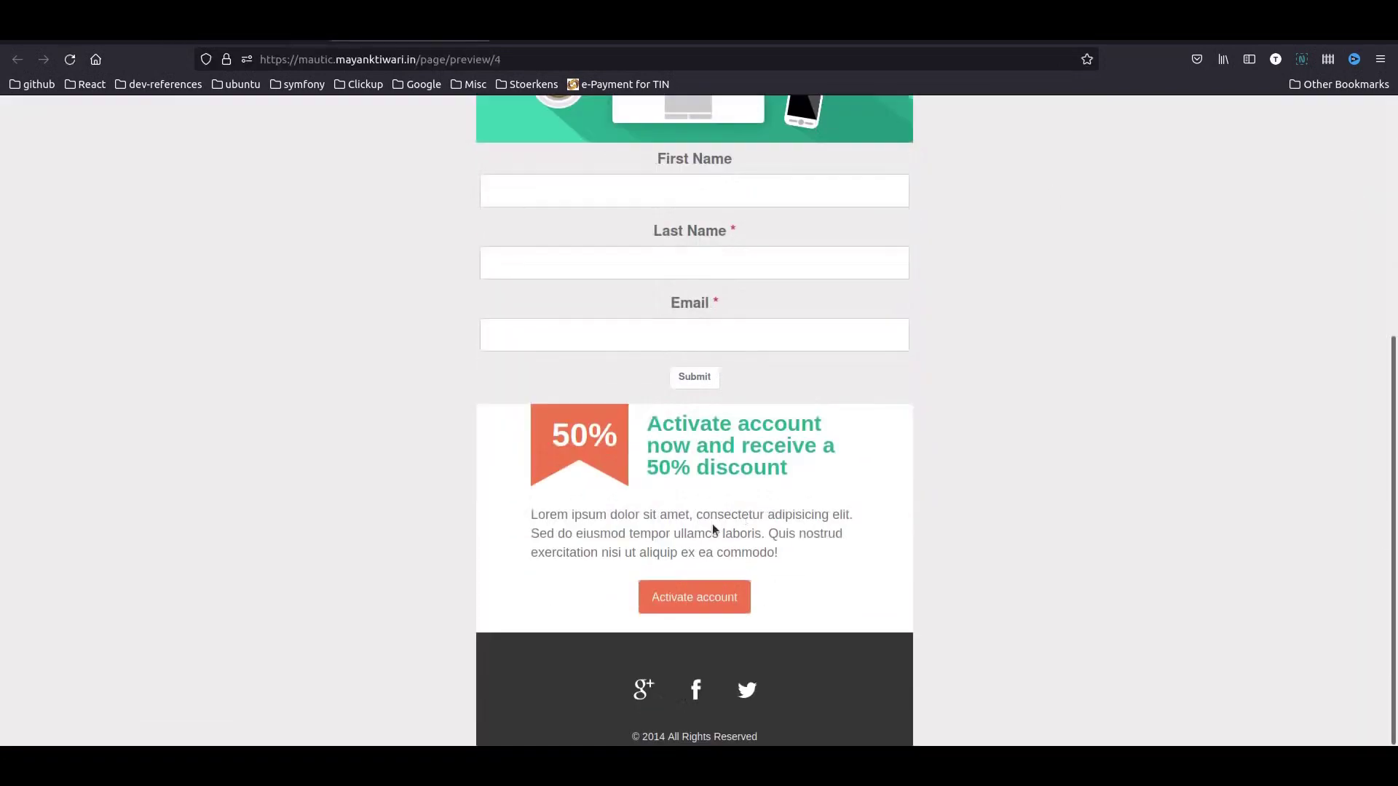
pyautogui.scroll(3, 721, 535)
pyautogui.scroll(-3, 748, 633)
pyautogui.scroll(5, 748, 623)
pyautogui.click(248, 38)
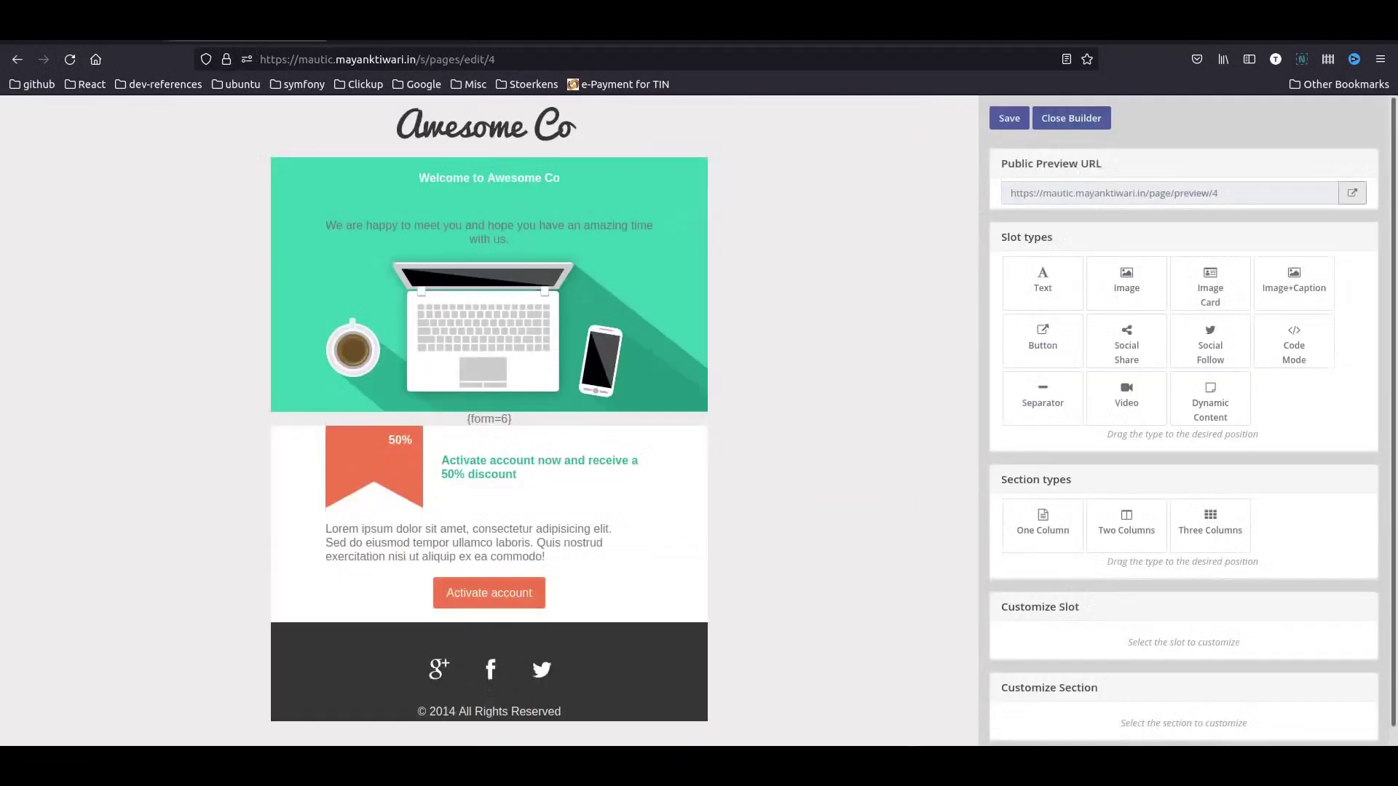
pyautogui.click(1070, 117)
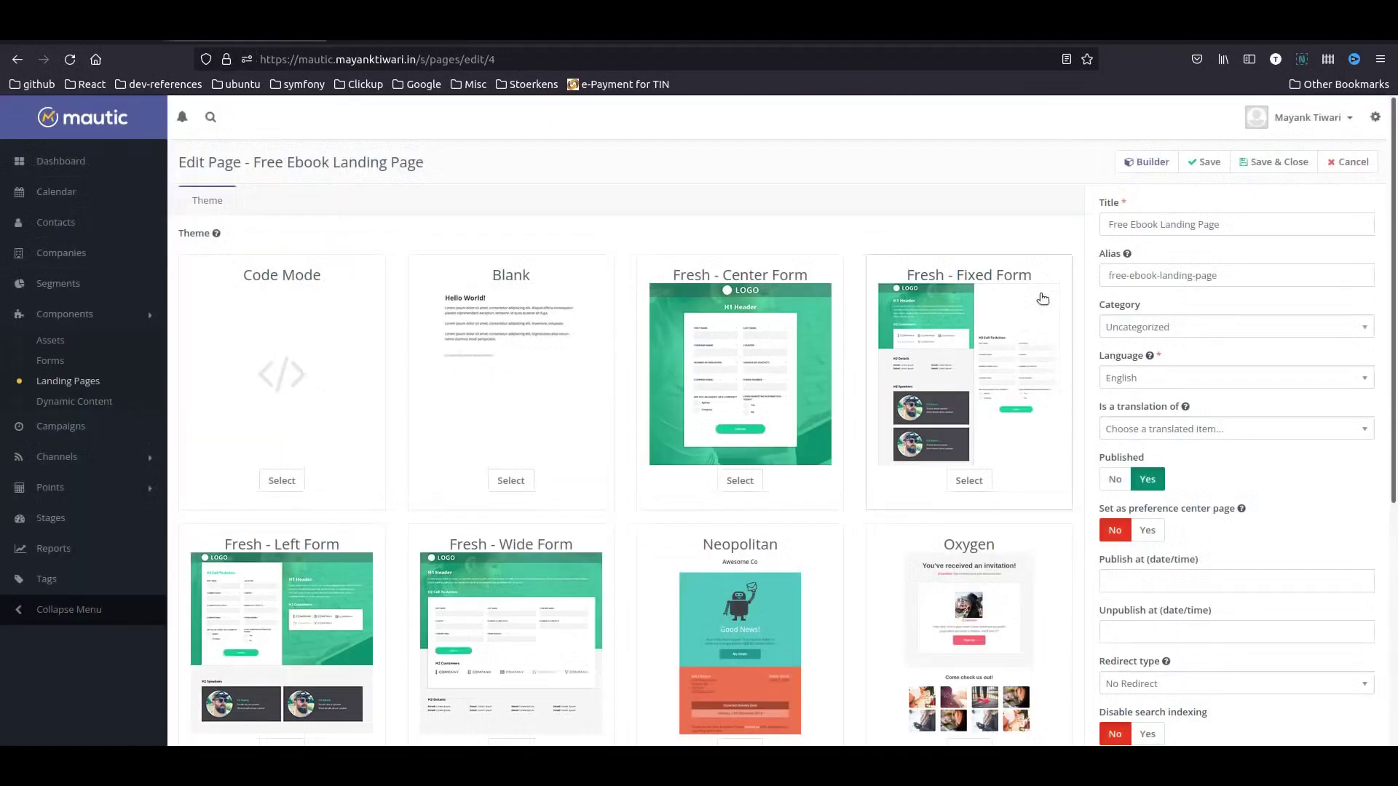
pyautogui.click(1274, 162)
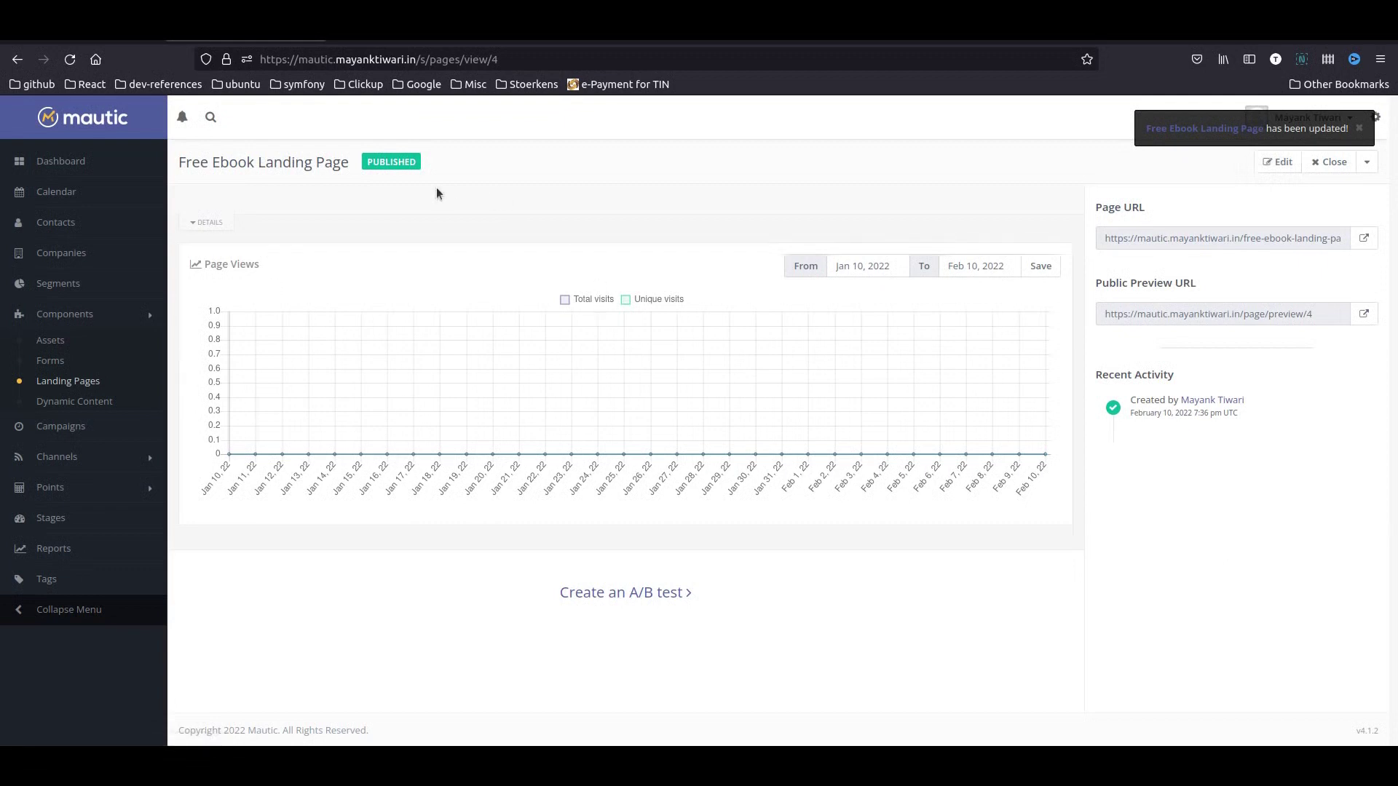
# - View the live Free Ebook Landing Page and return to its Mautic overview
pyautogui.moveTo(173, 164); pyautogui.dragTo(316, 179)
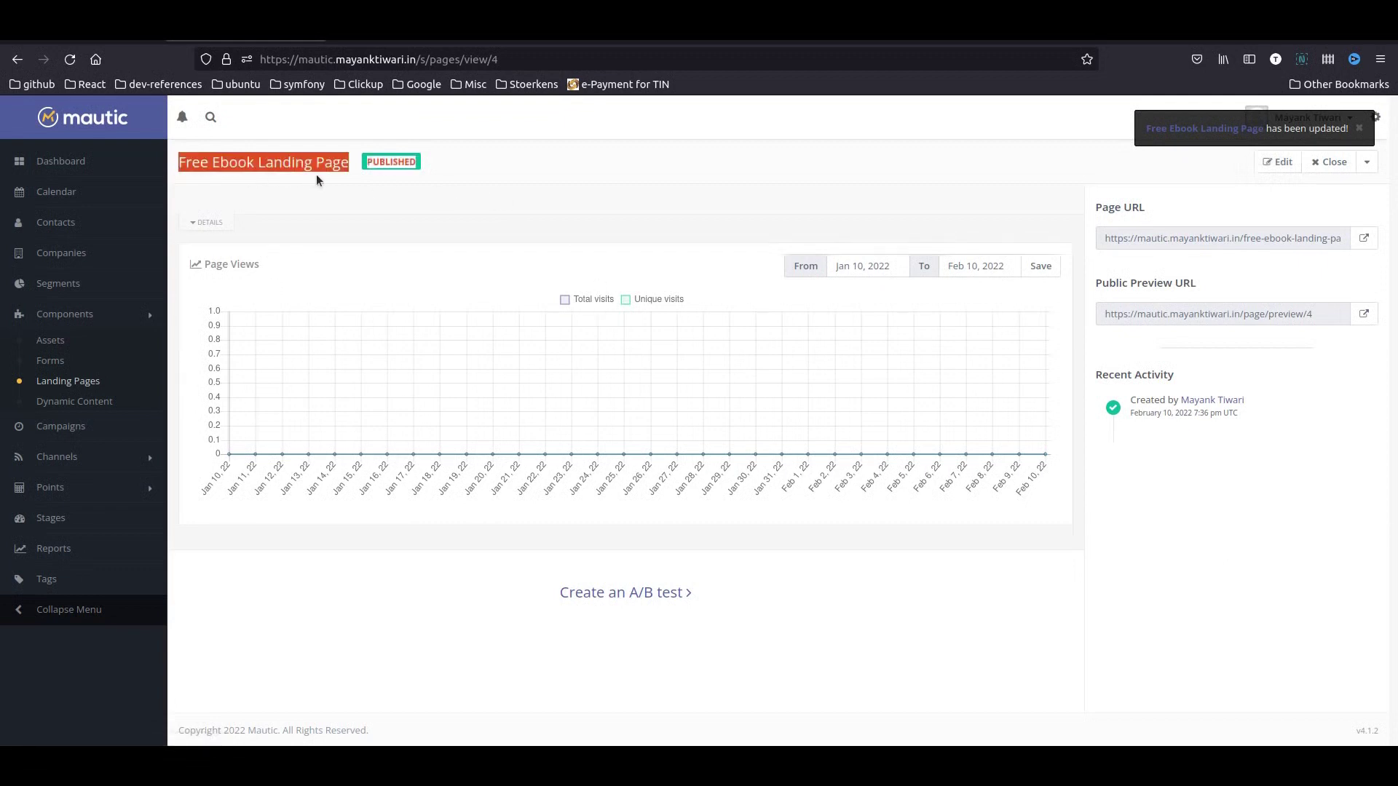
pyautogui.click(343, 194)
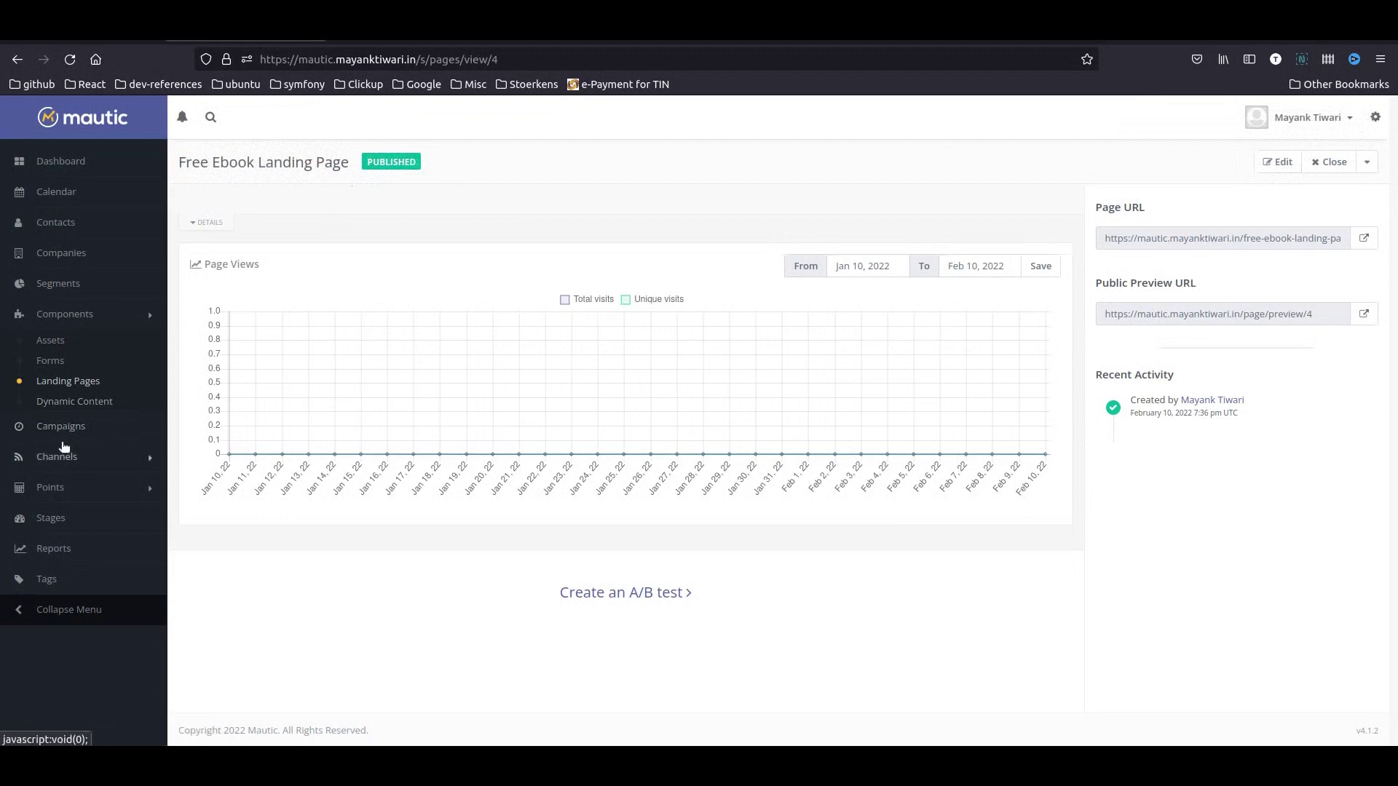
pyautogui.click(1372, 242)
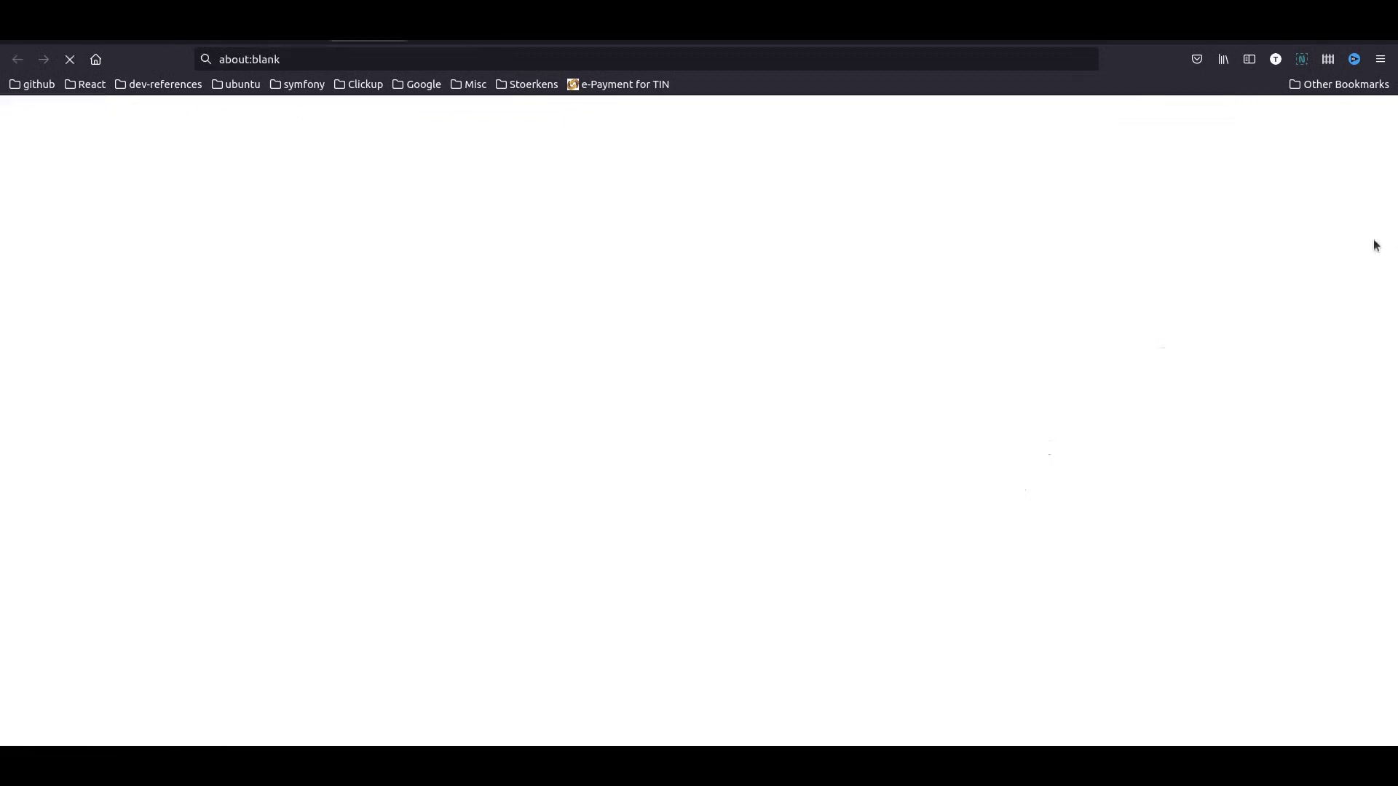
pyautogui.scroll(-3, 736, 451)
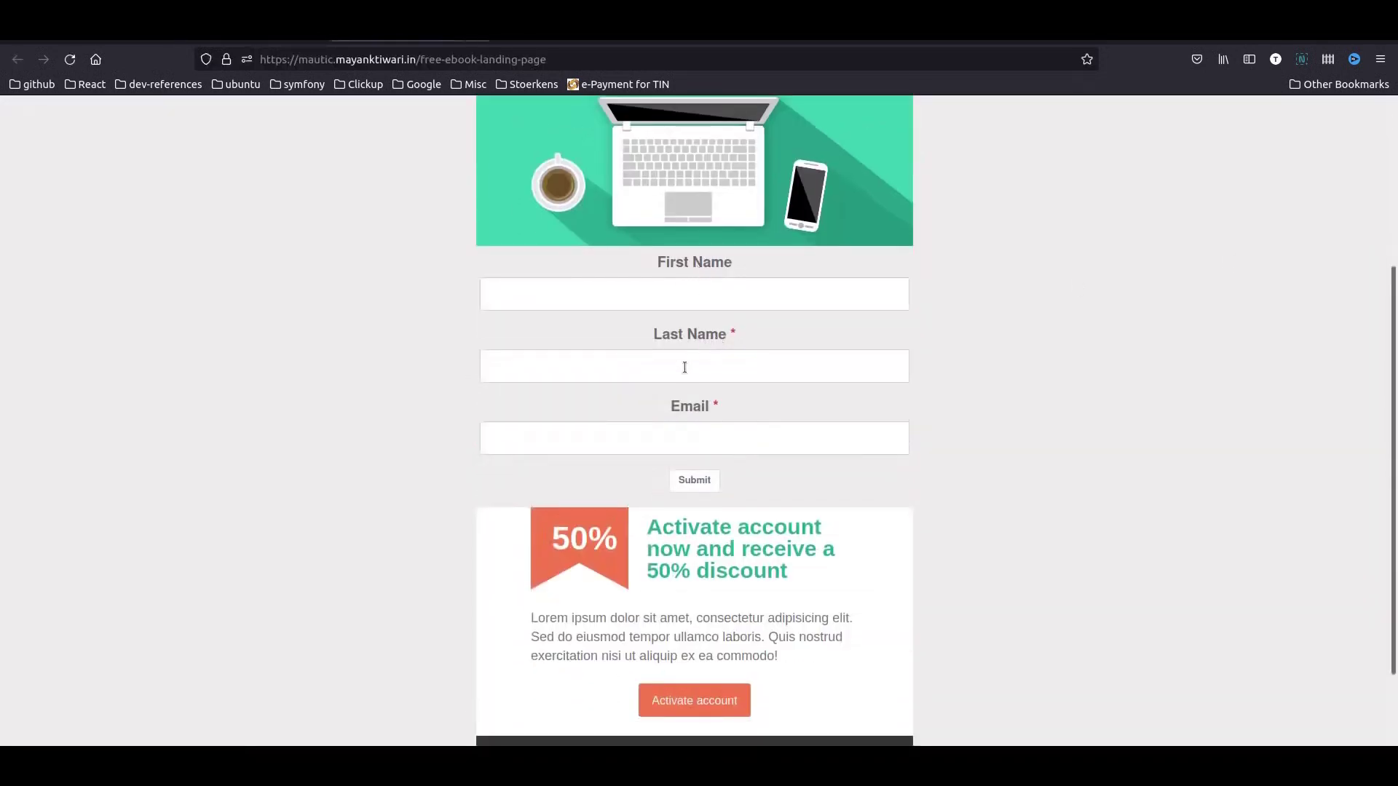
pyautogui.scroll(-2, 636, 442)
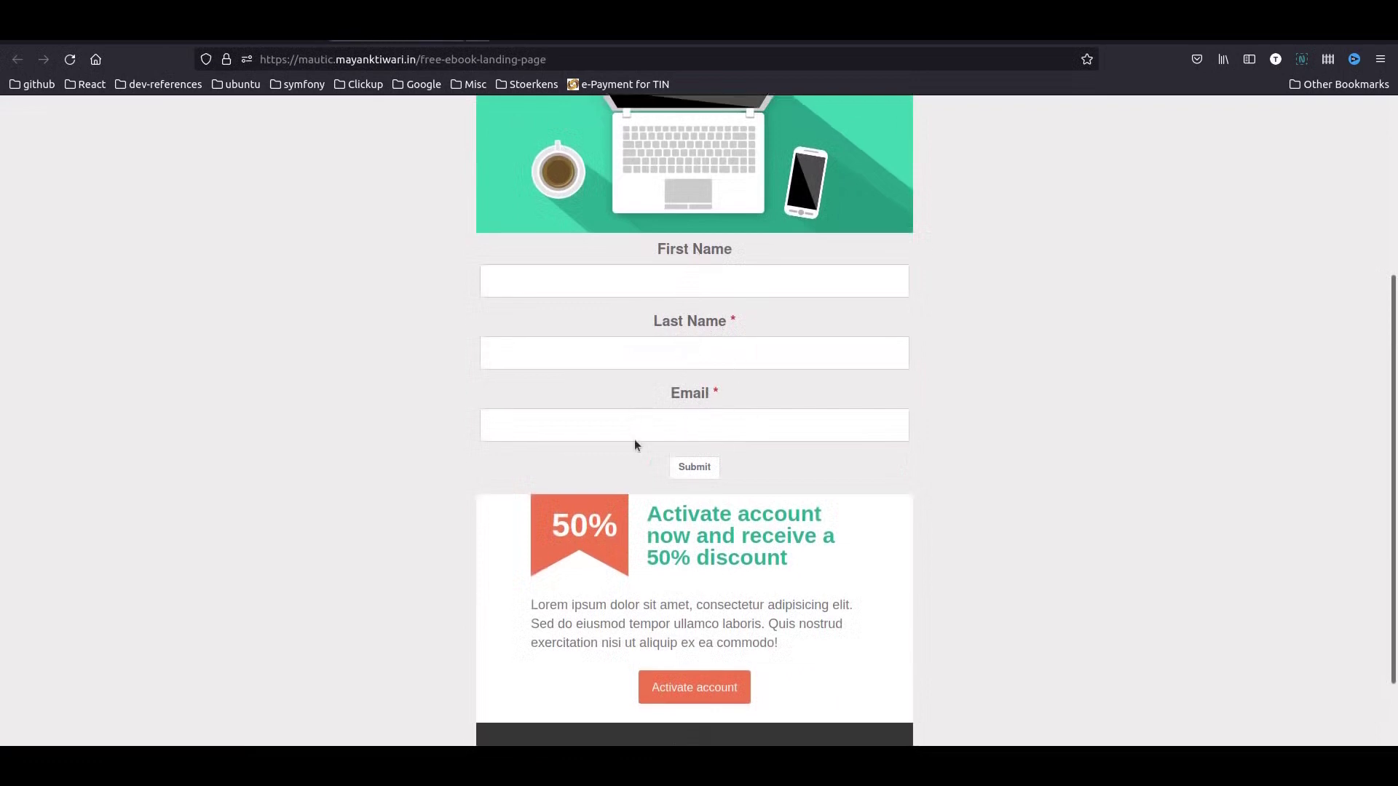
pyautogui.scroll(5, 665, 262)
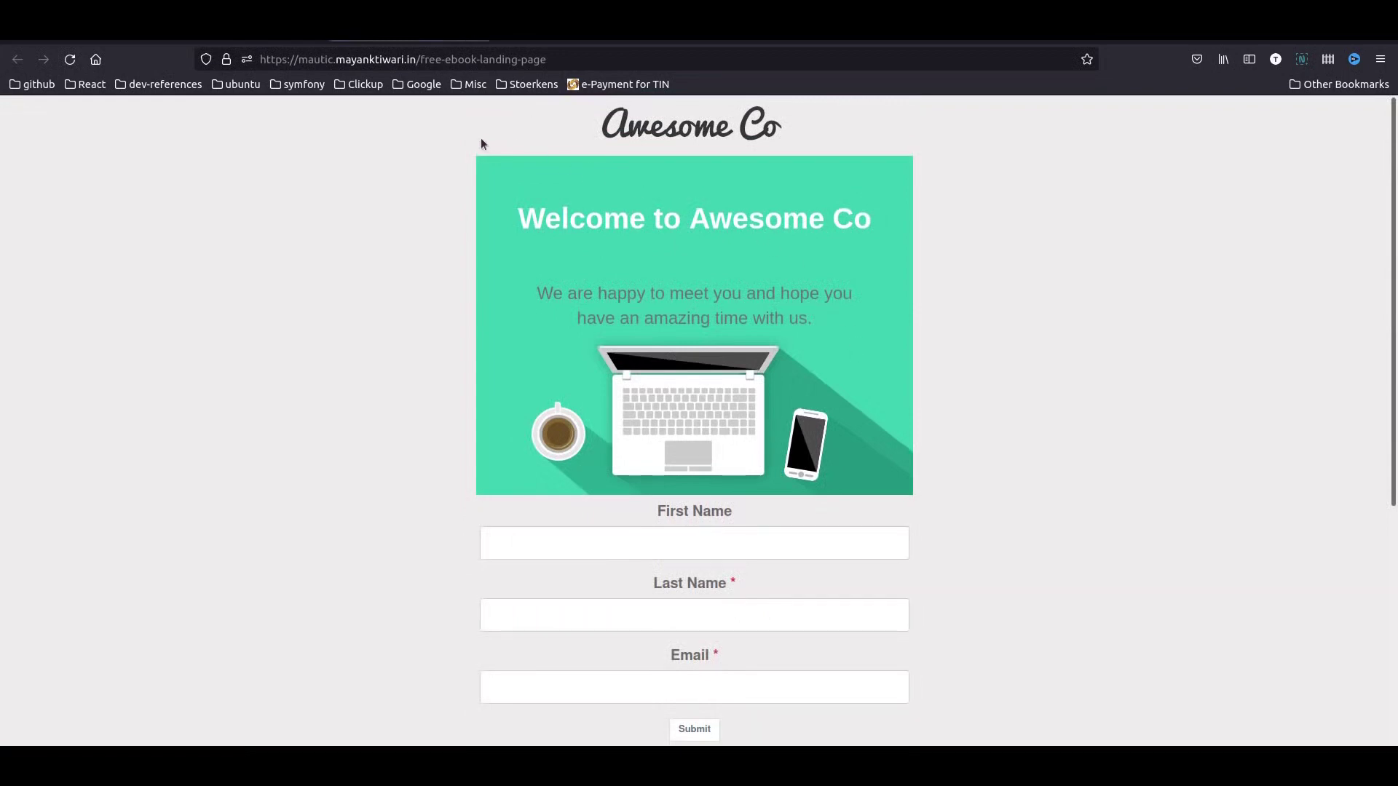
pyautogui.click(476, 39)
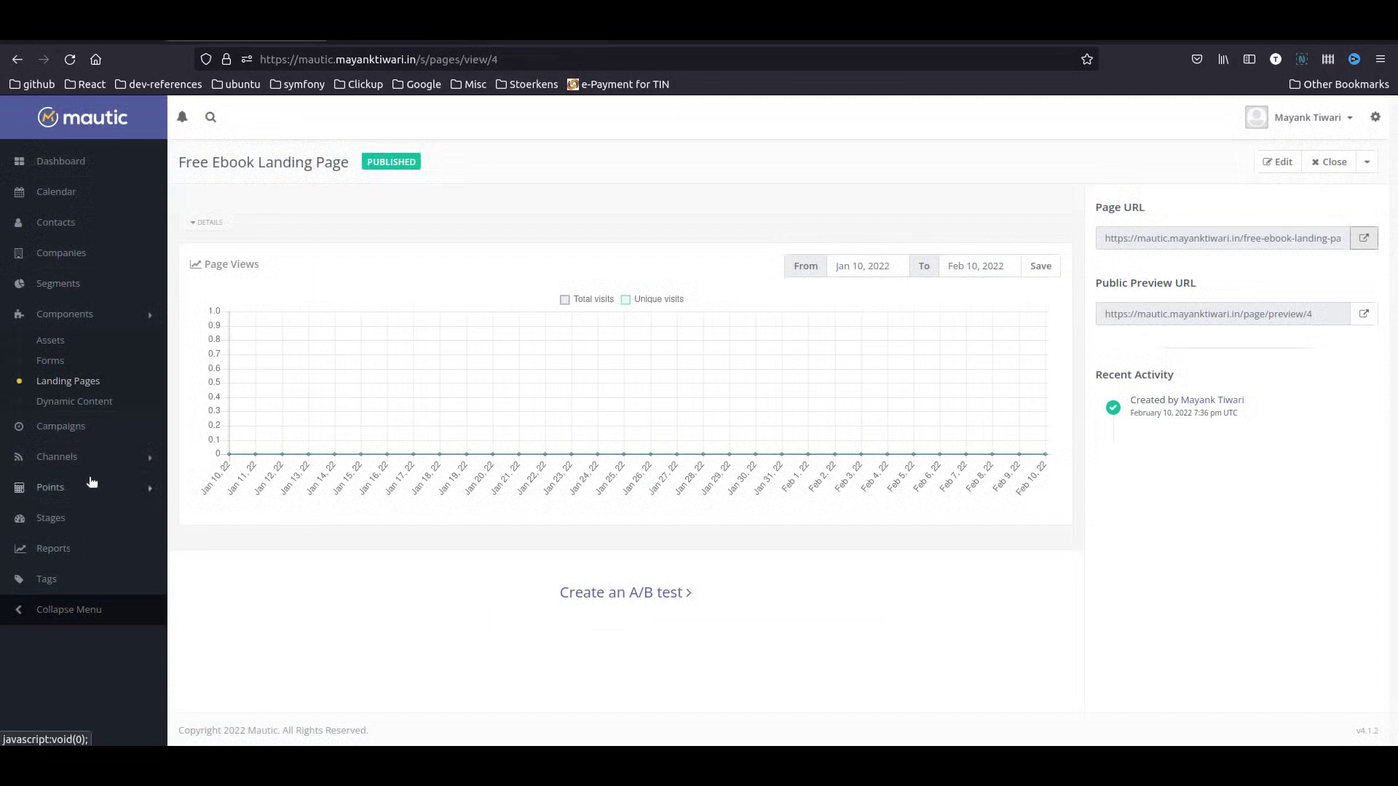
# - Create a new contact segment named 'Newsletter Pending Optin' and save it
pyautogui.click(62, 285)
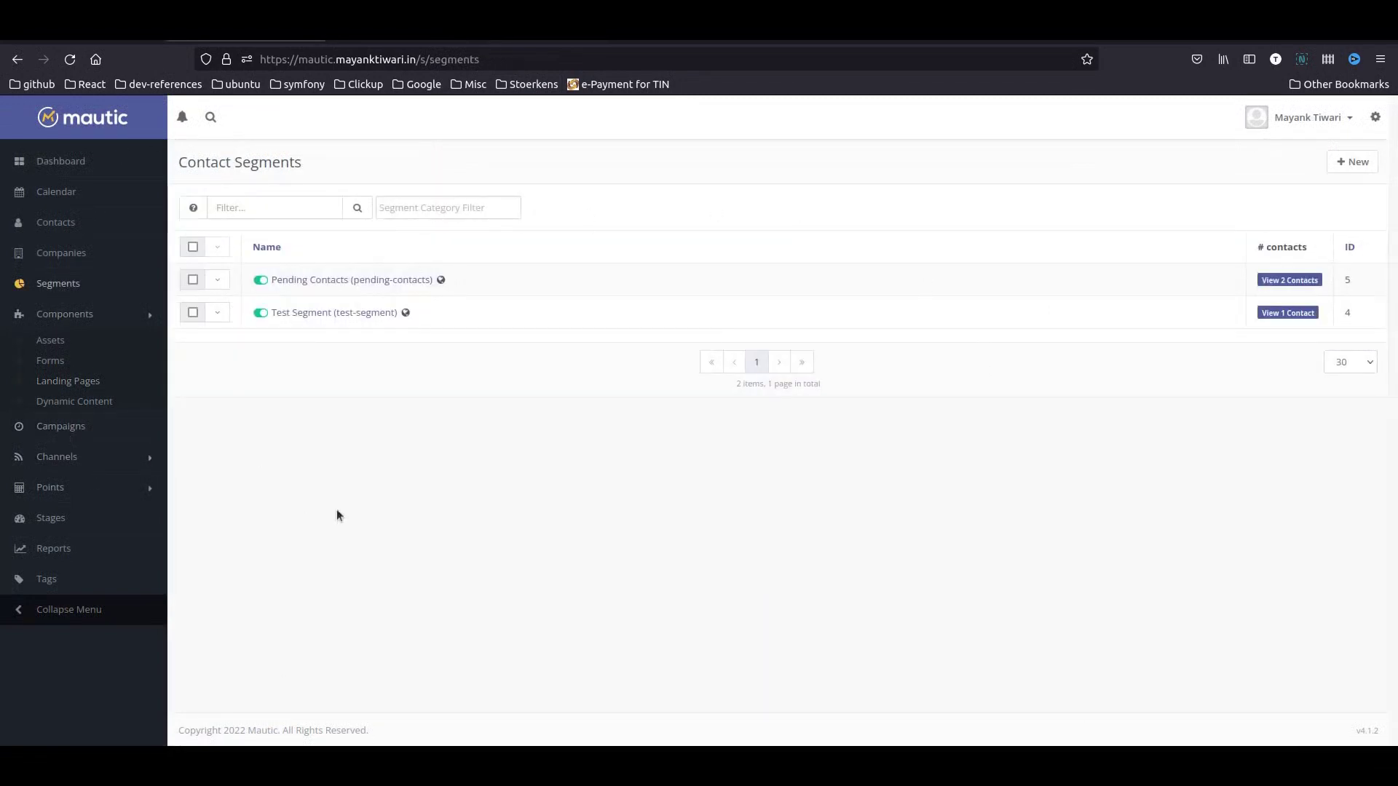
pyautogui.click(1354, 160)
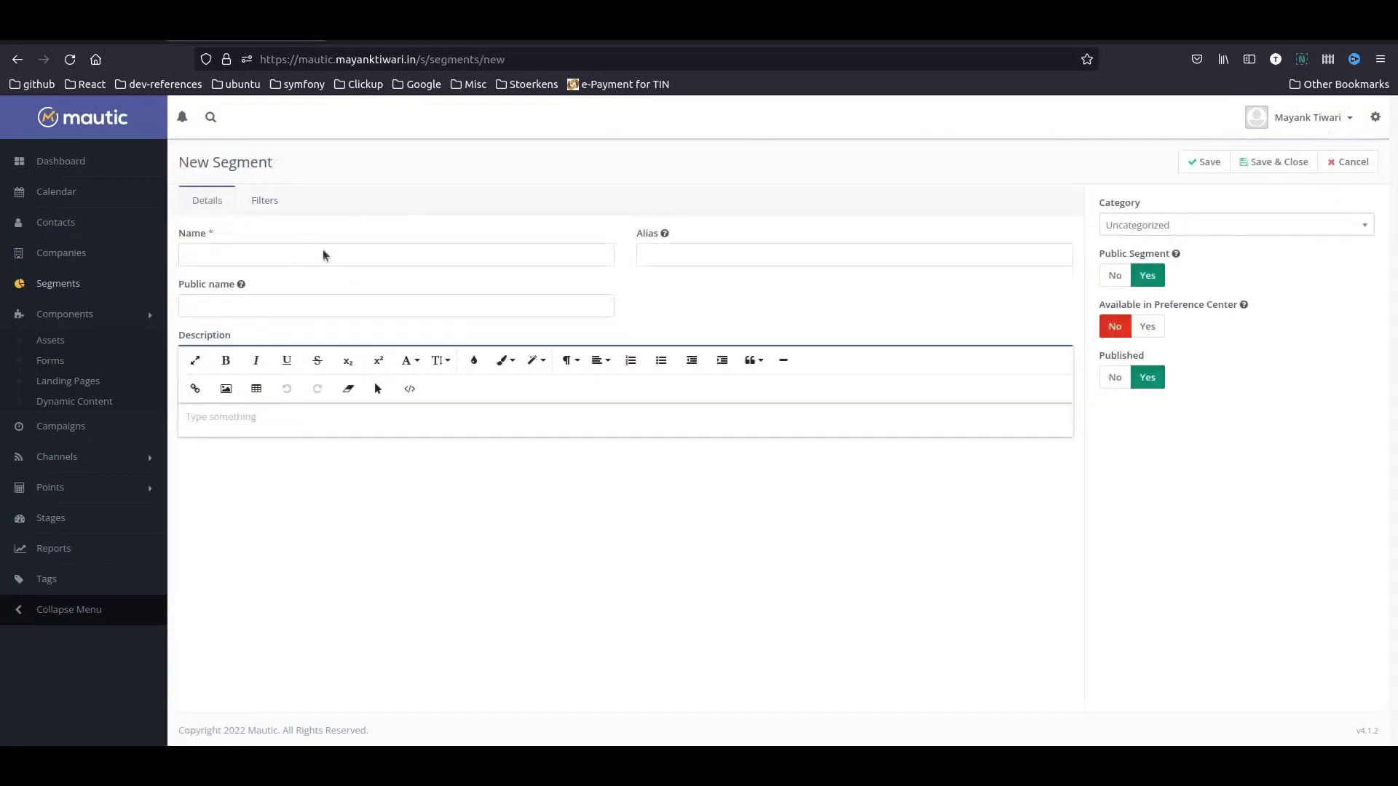
pyautogui.click(264, 250)
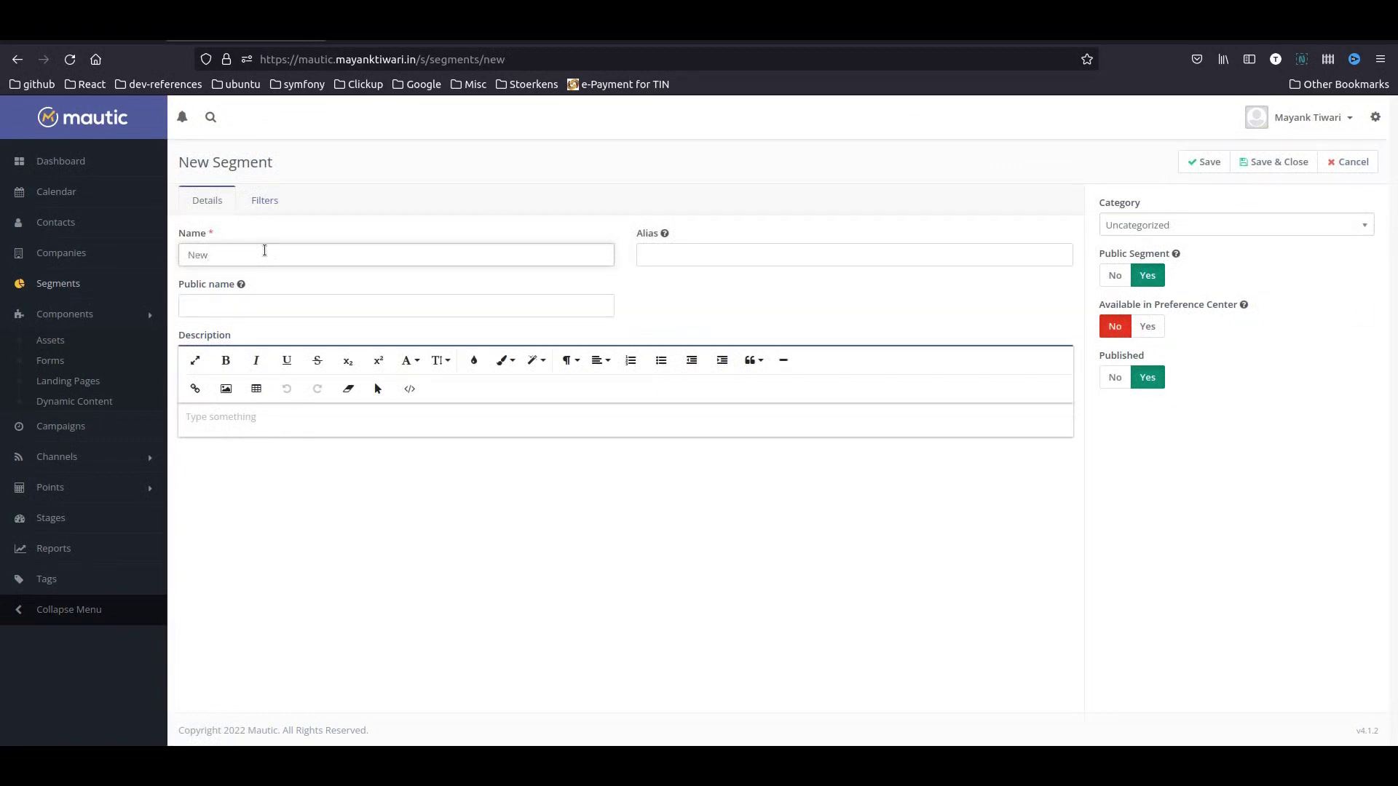
pyautogui.write('Newsletter Pending Optin')
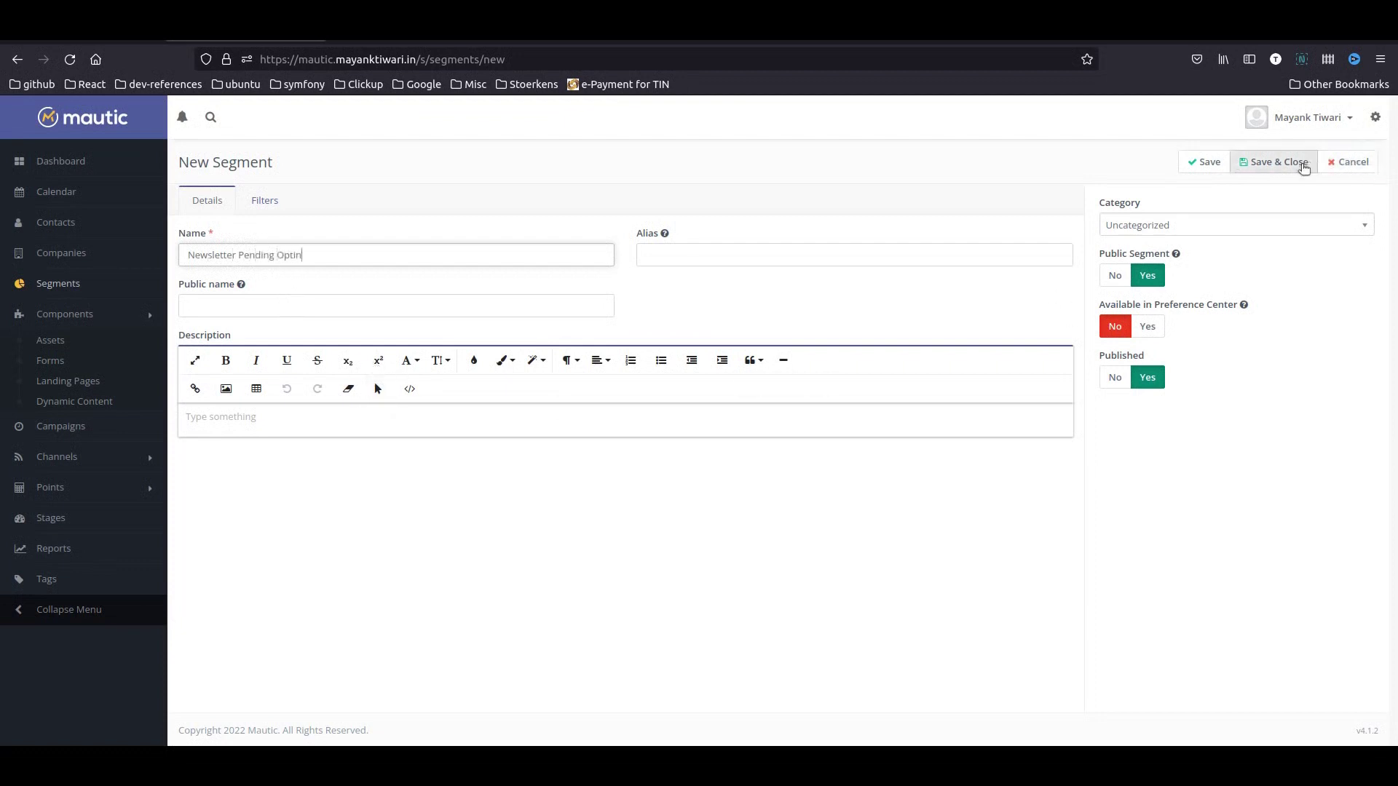
pyautogui.click(1298, 161)
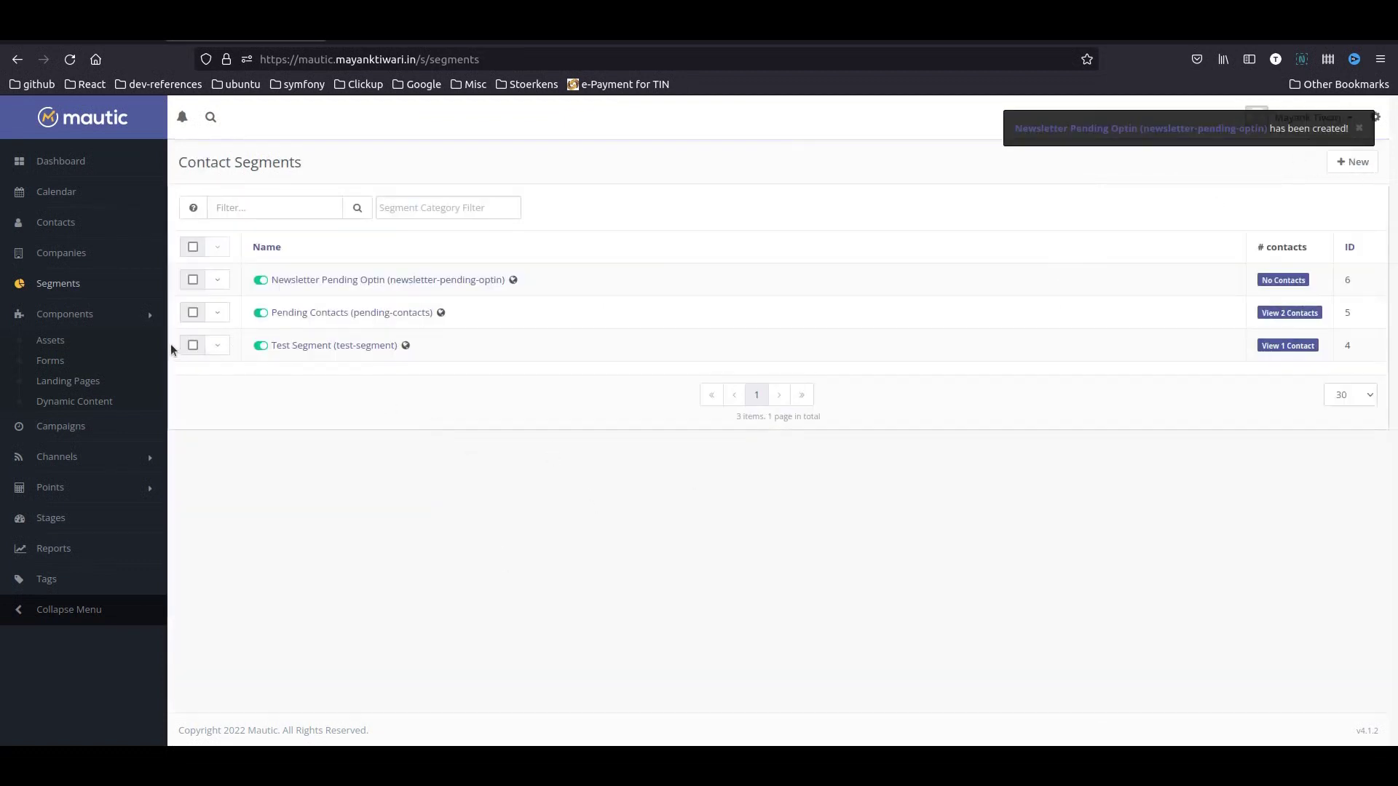
# - Reopen the Newsletter Pending Optin segment, save it again, and return to the segments list
pyautogui.click(224, 283)
pyautogui.click(243, 305)
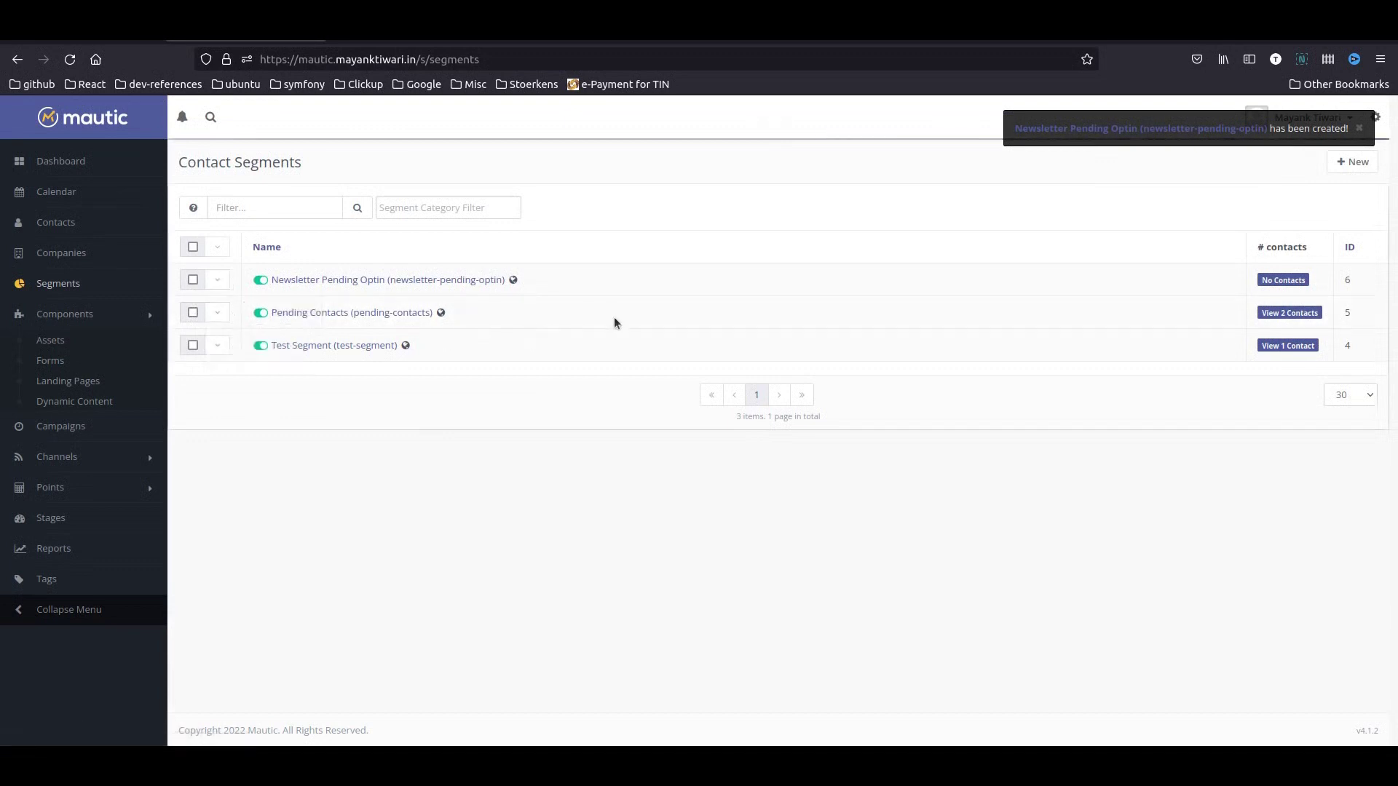
pyautogui.moveTo(1117, 307)
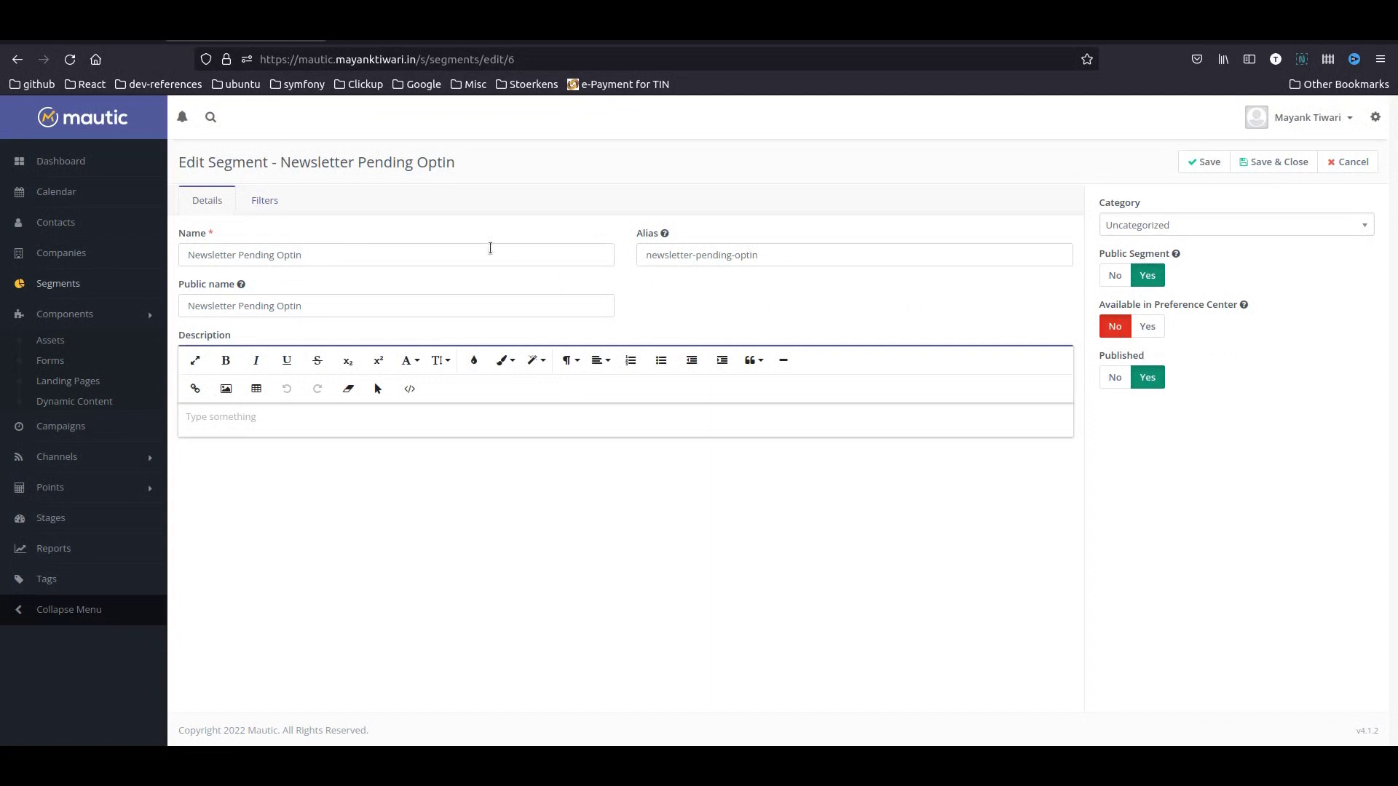
pyautogui.click(1270, 161)
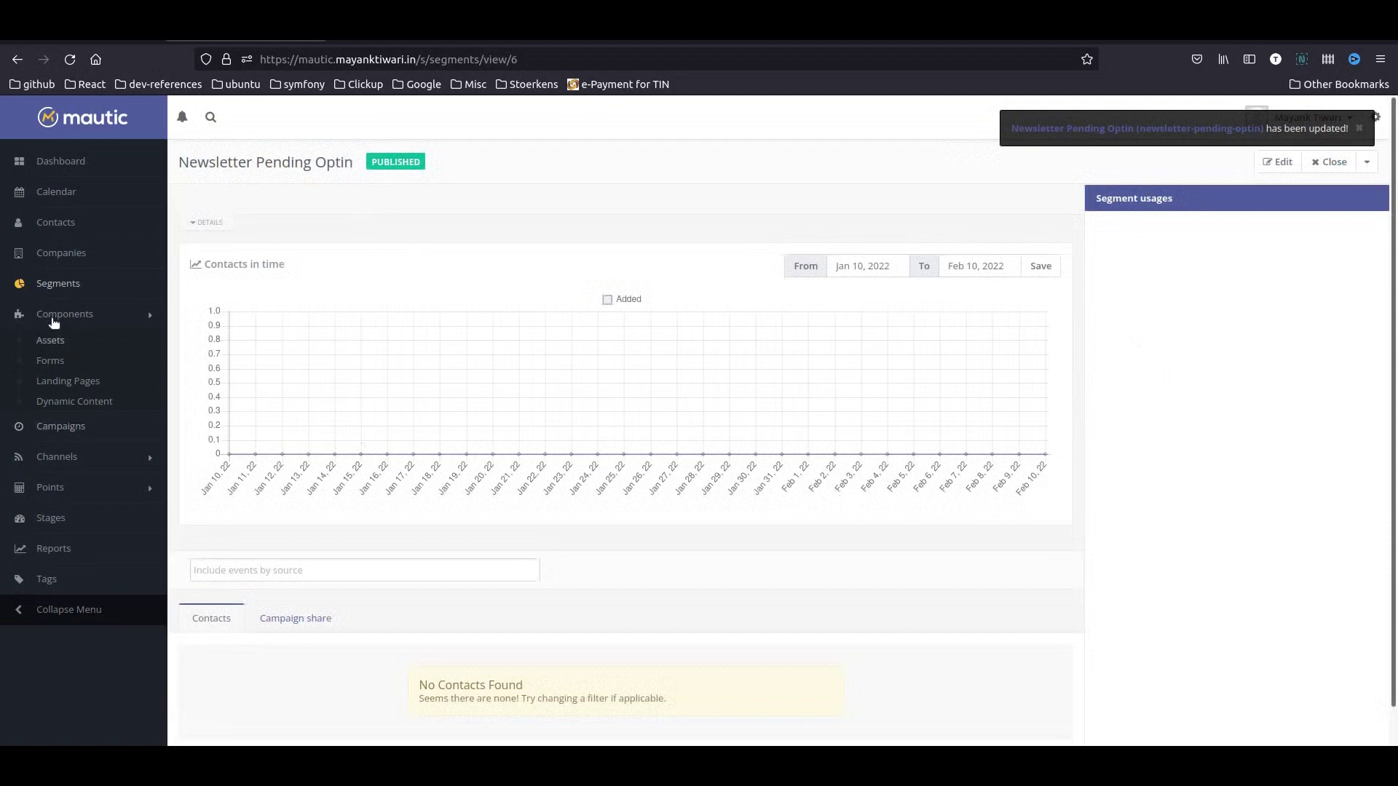
pyautogui.click(58, 283)
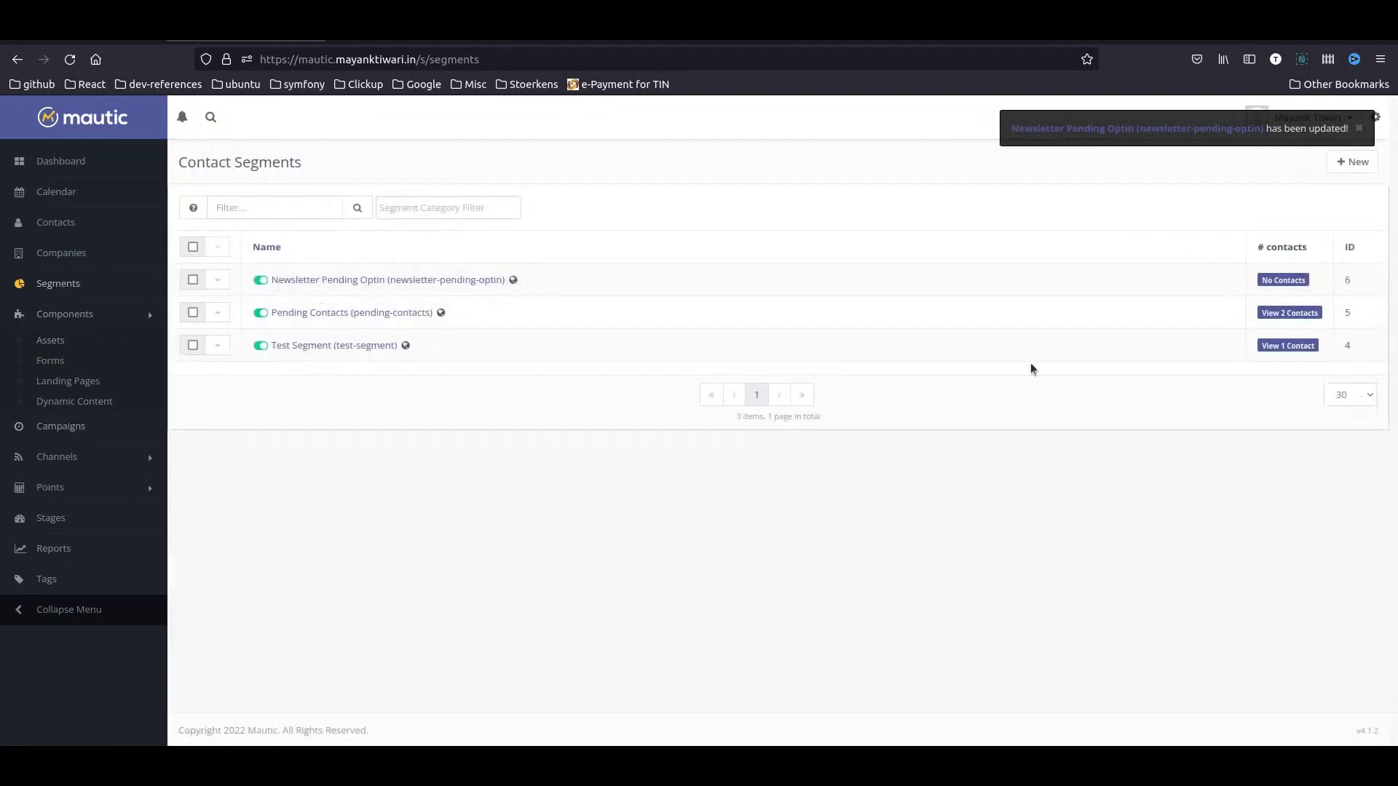
# - Create the segment 'Newsletter Segment', available in the preference center
pyautogui.click(1352, 162)
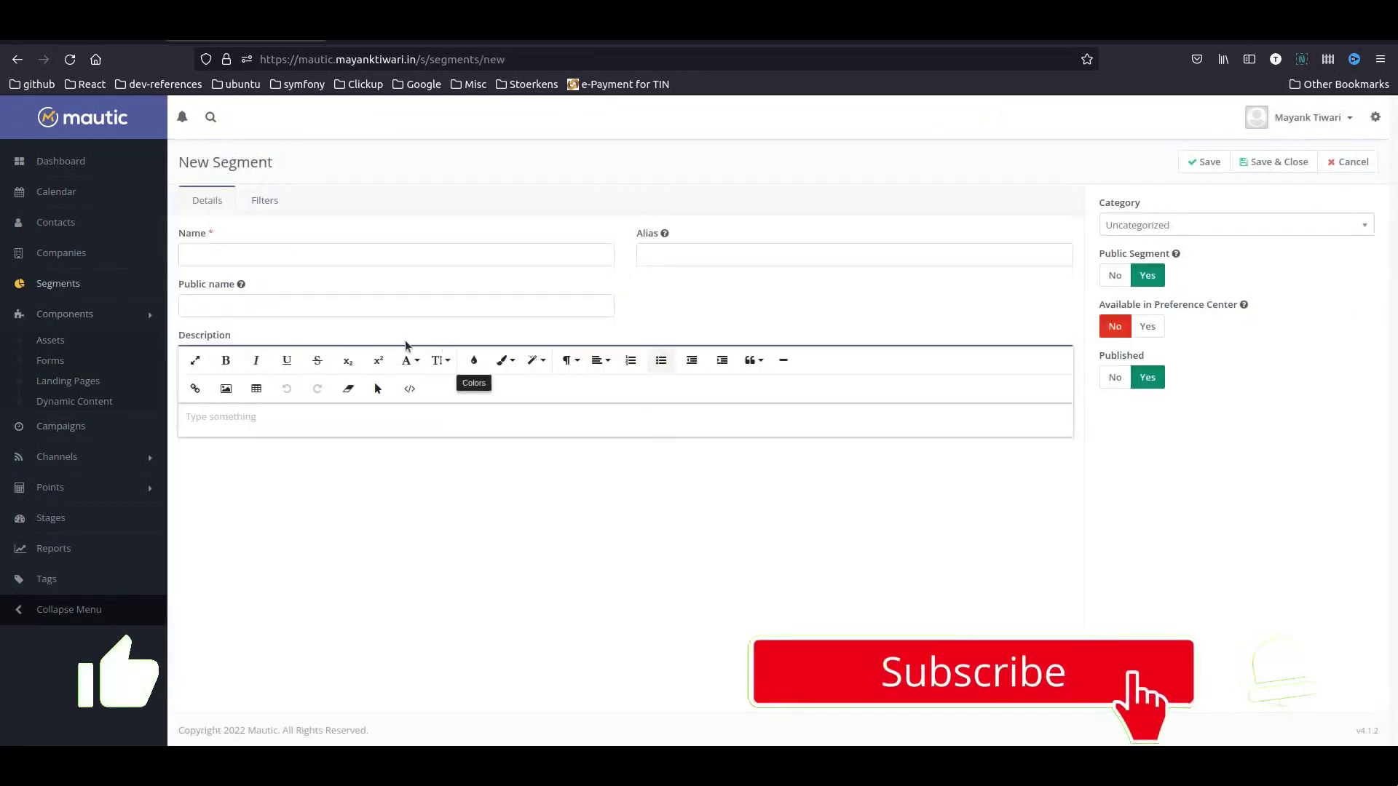
pyautogui.click(289, 255)
pyautogui.write('Newsletter')
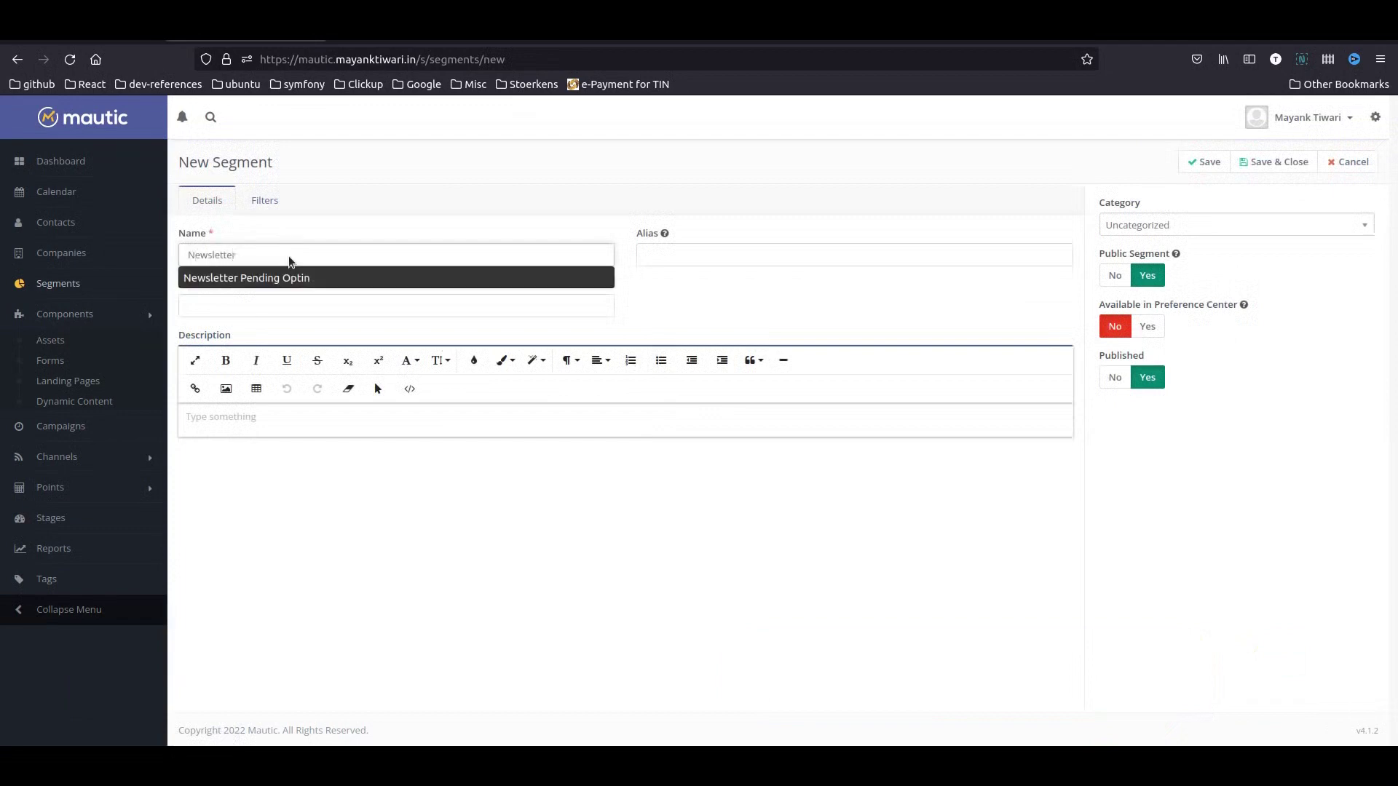
pyautogui.write(' Segment')
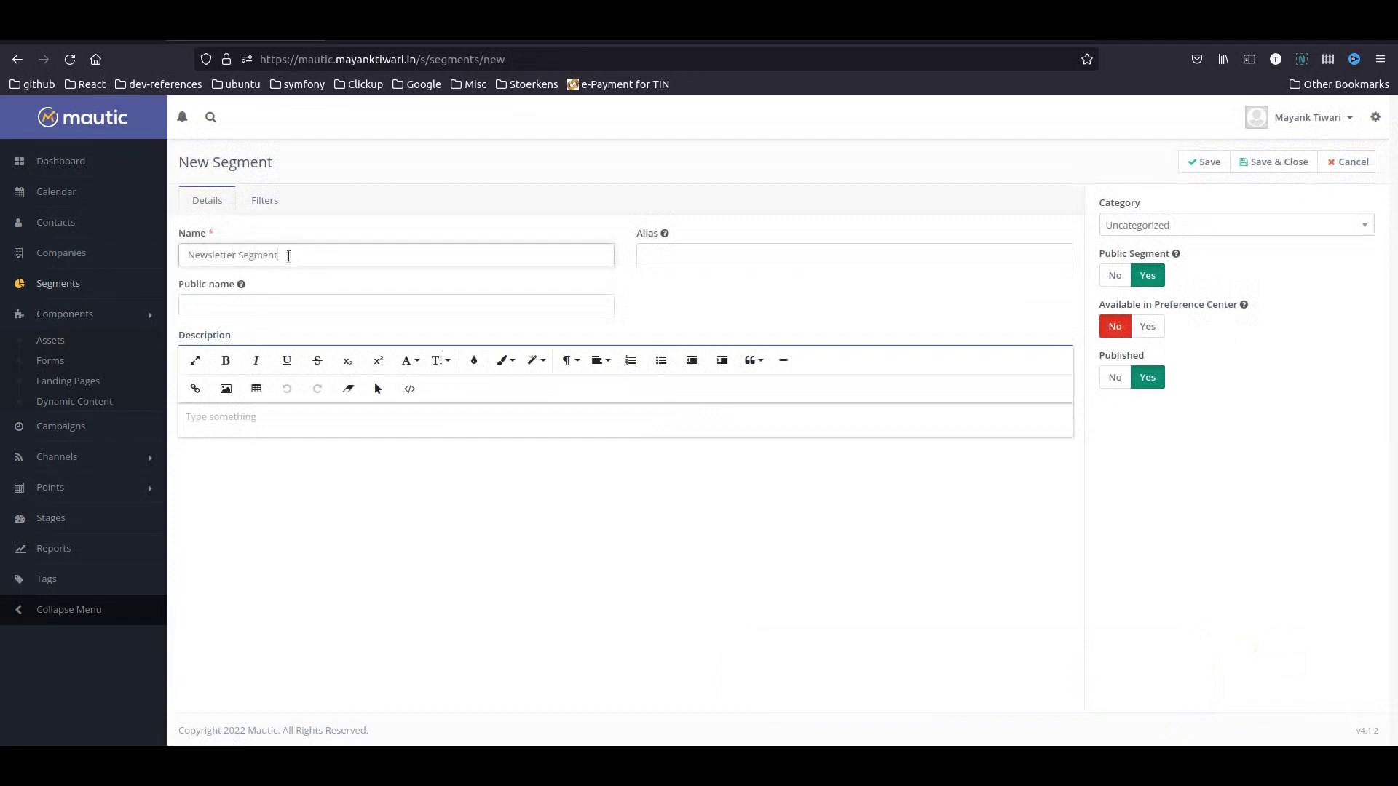
pyautogui.click(1147, 326)
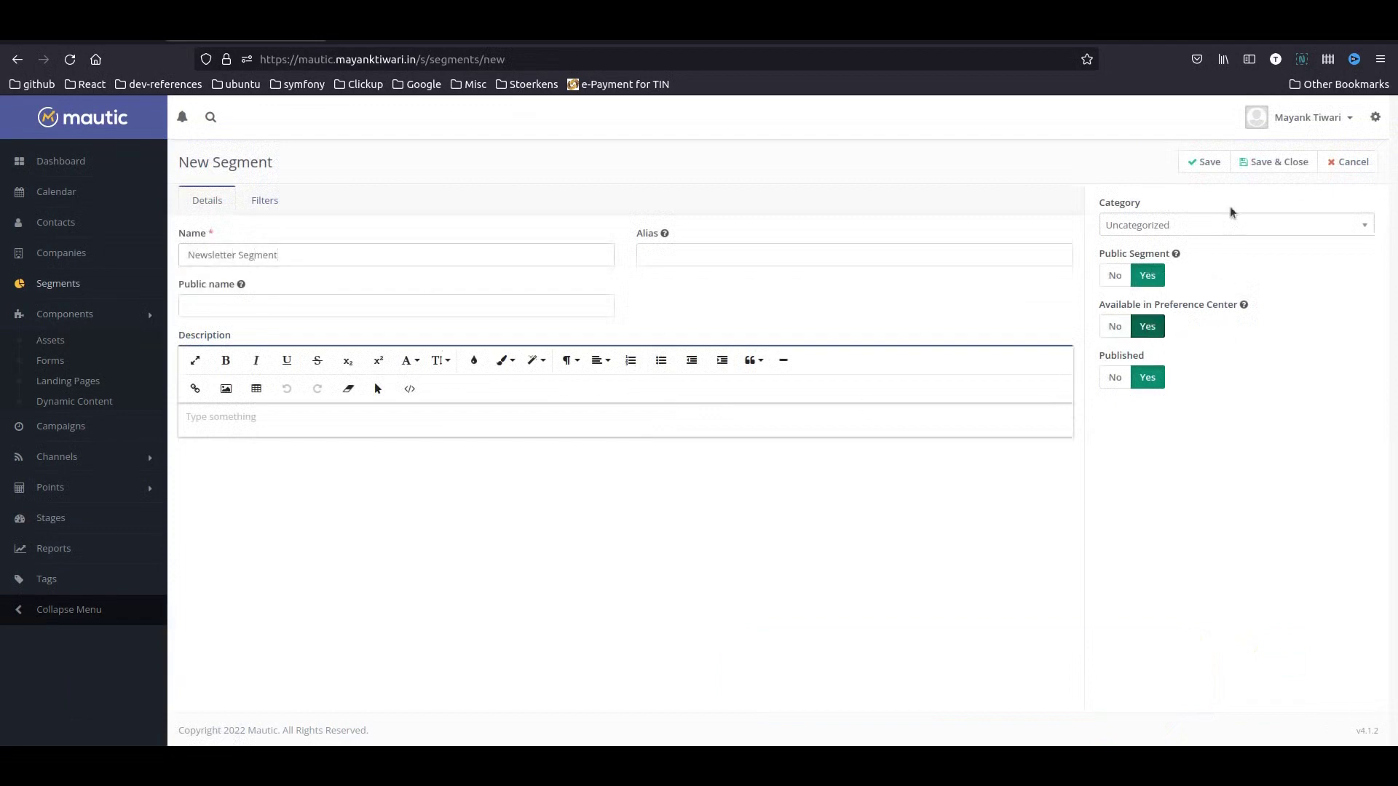
pyautogui.click(1273, 166)
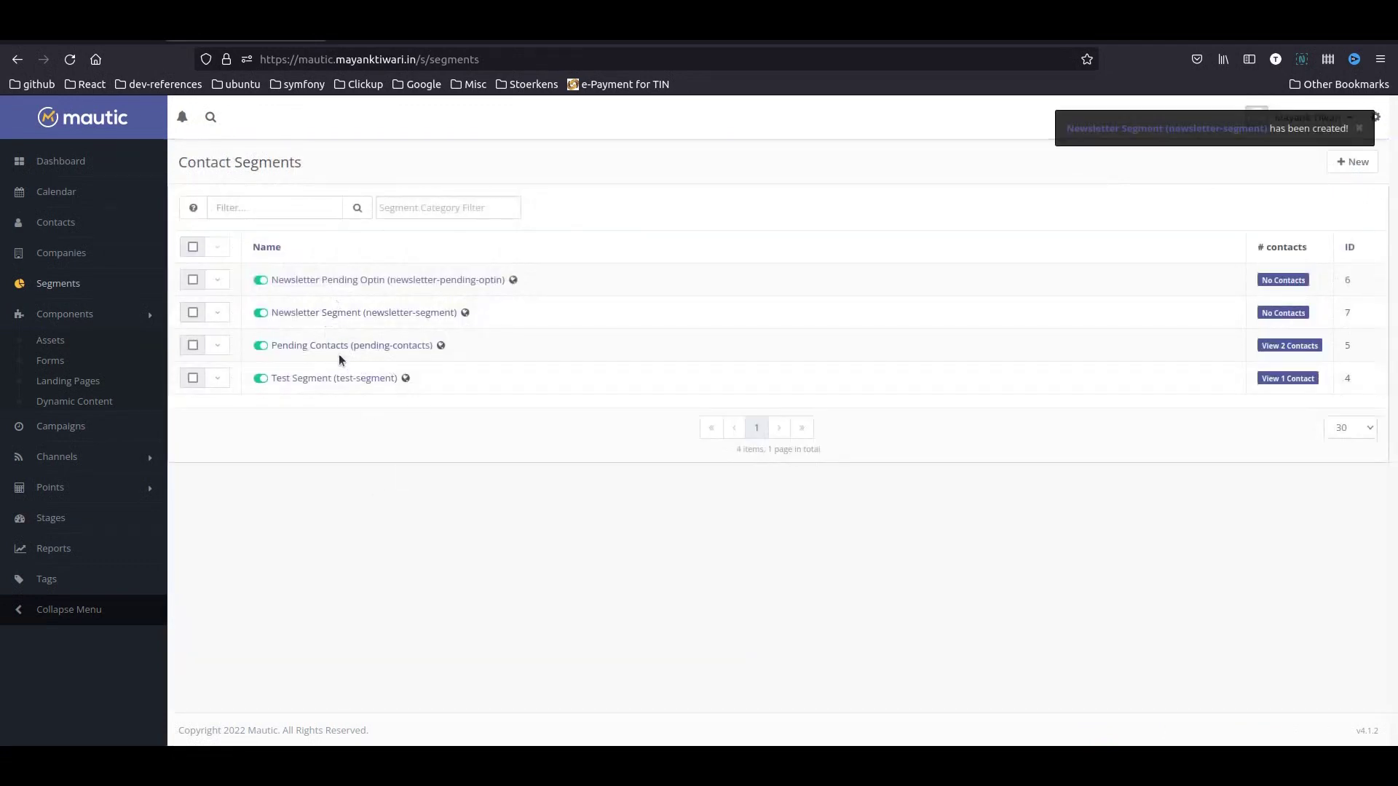
# - Create the segment 'Welcome Emails Section', also available in the preference center
pyautogui.click(1353, 162)
pyautogui.write('Welcom')
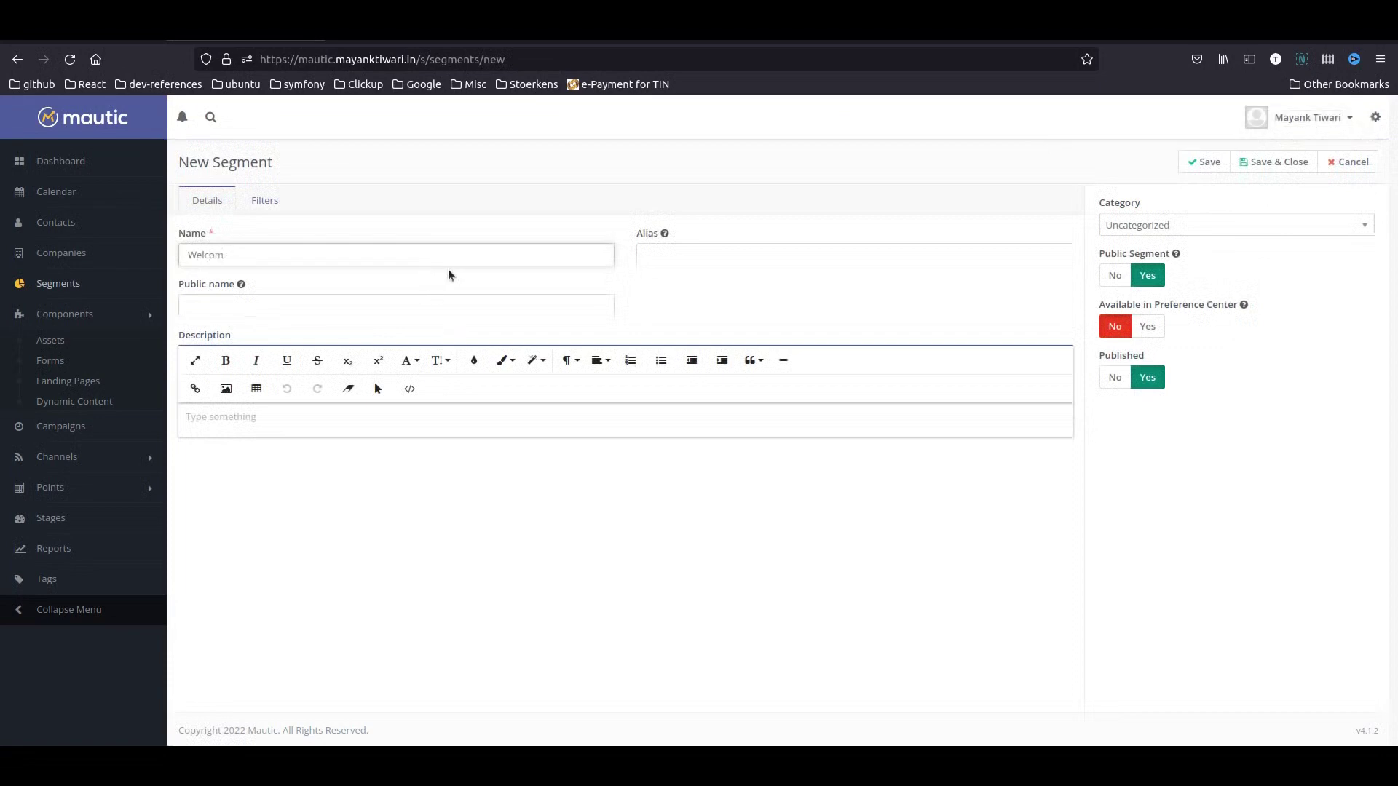
pyautogui.write('e Emails Section')
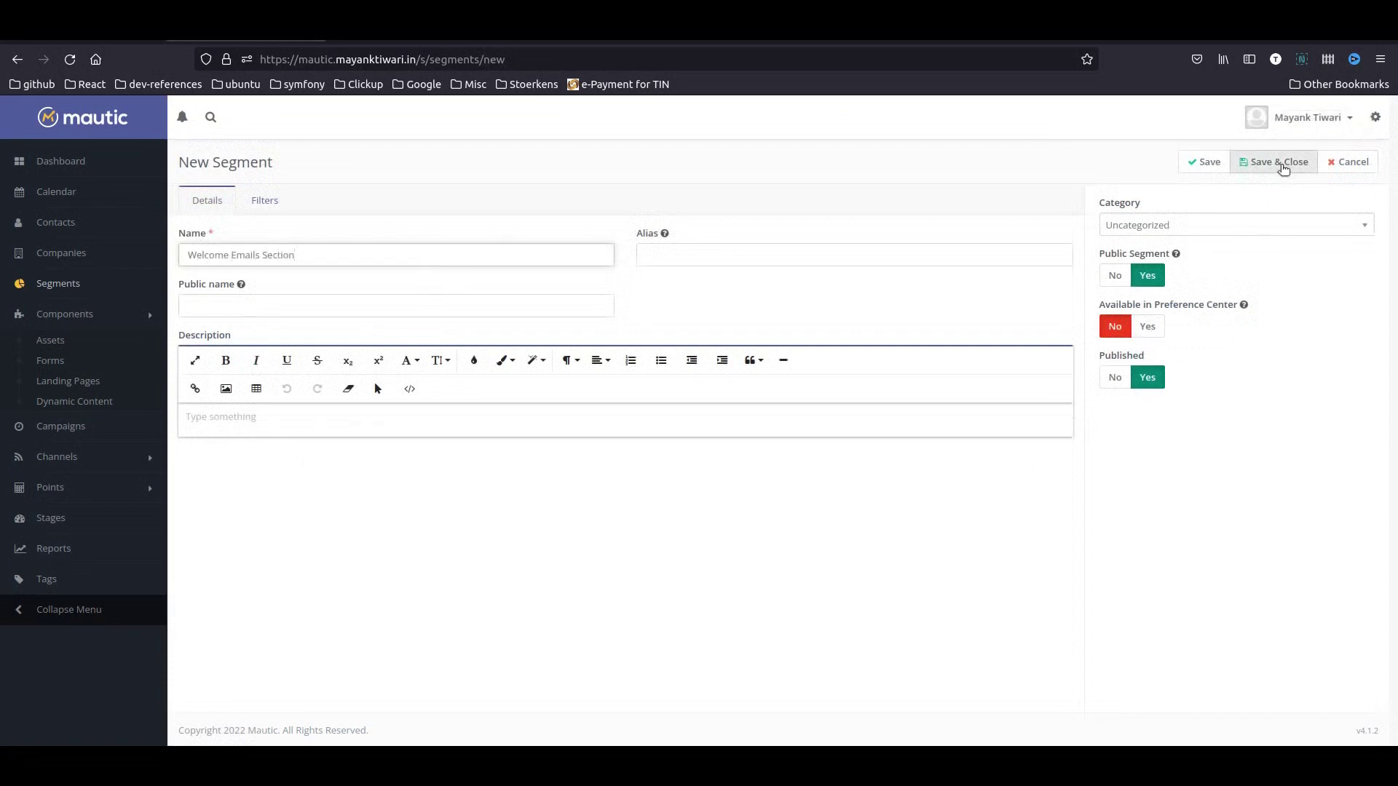
pyautogui.click(1147, 326)
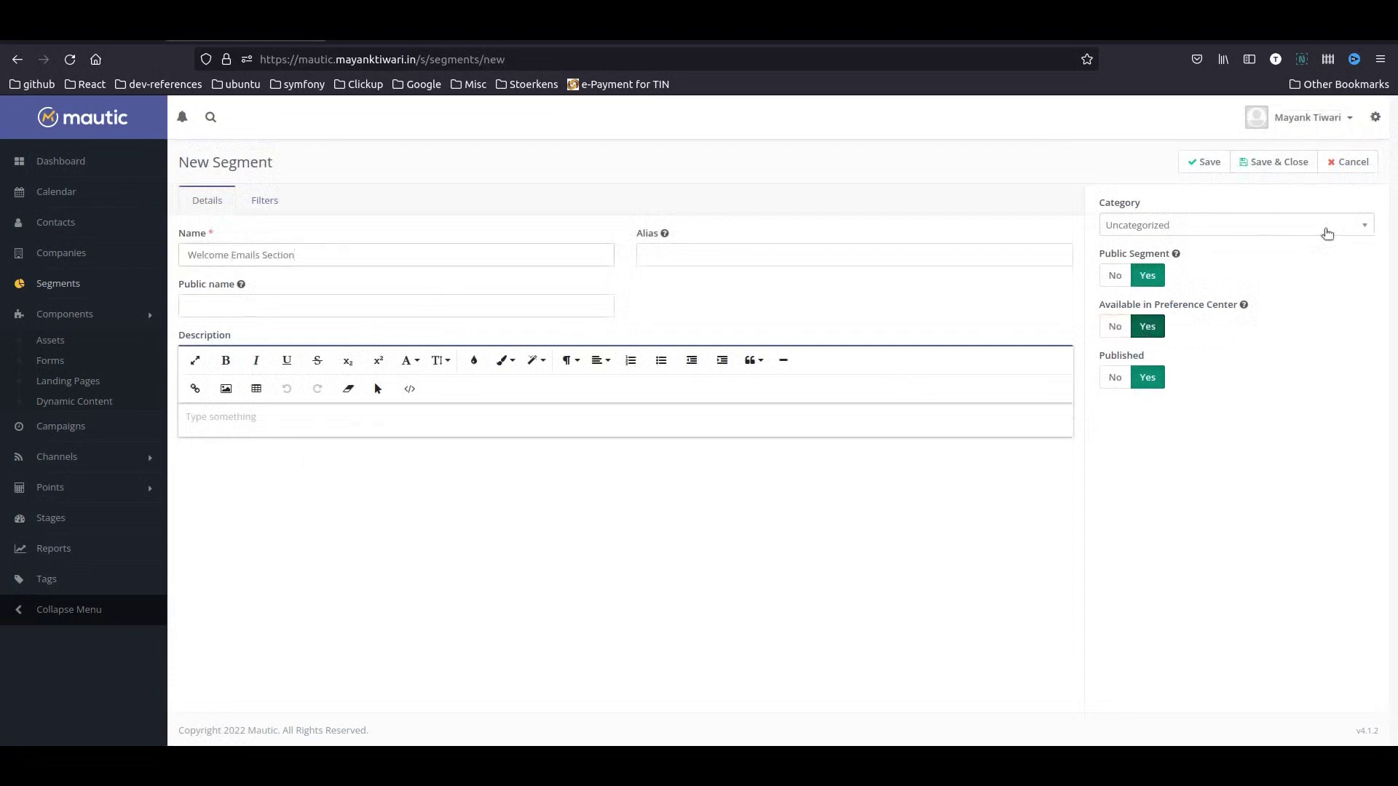
pyautogui.click(1272, 165)
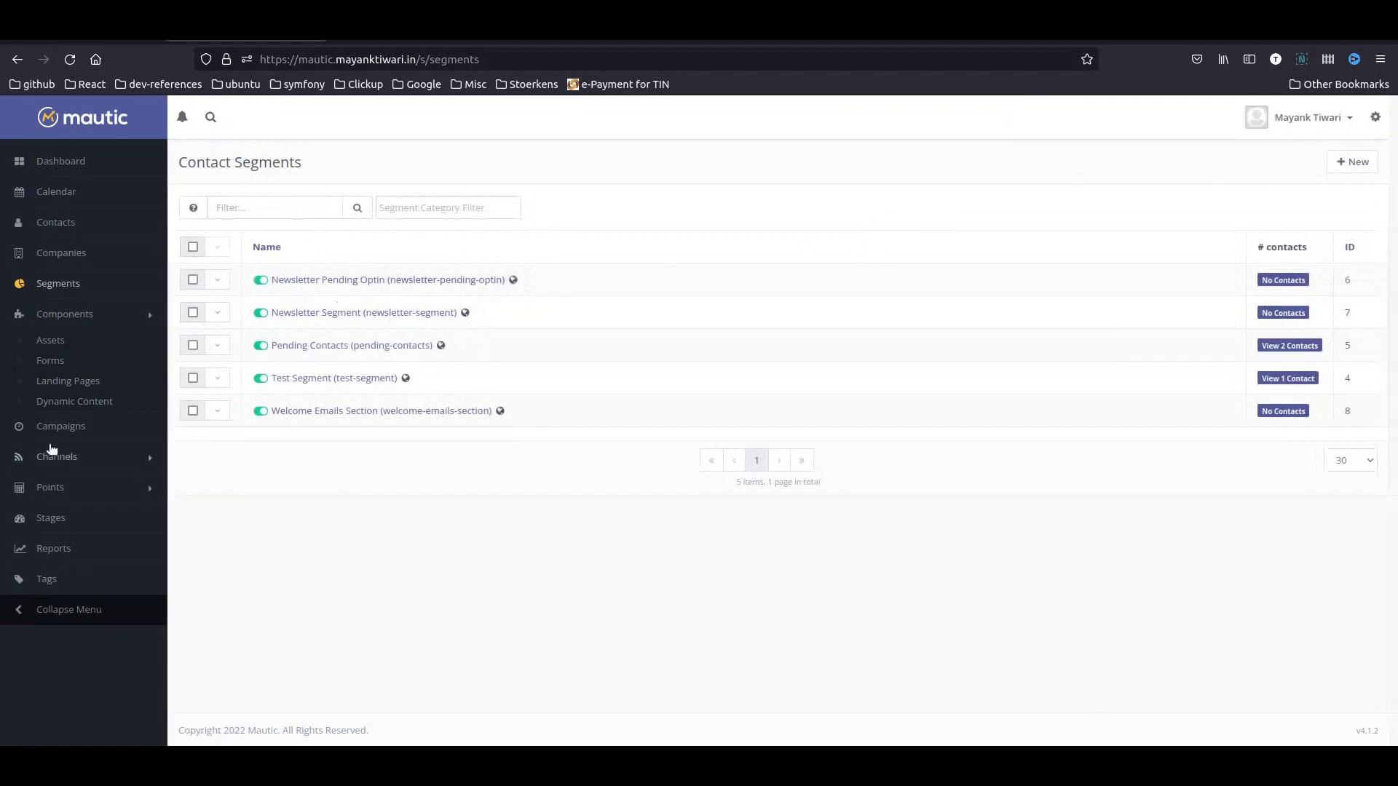
# - Start a new asset by uploading 20211112-Delhi-Mumbai-Expressway-Report v01.pdf
pyautogui.click(78, 431)
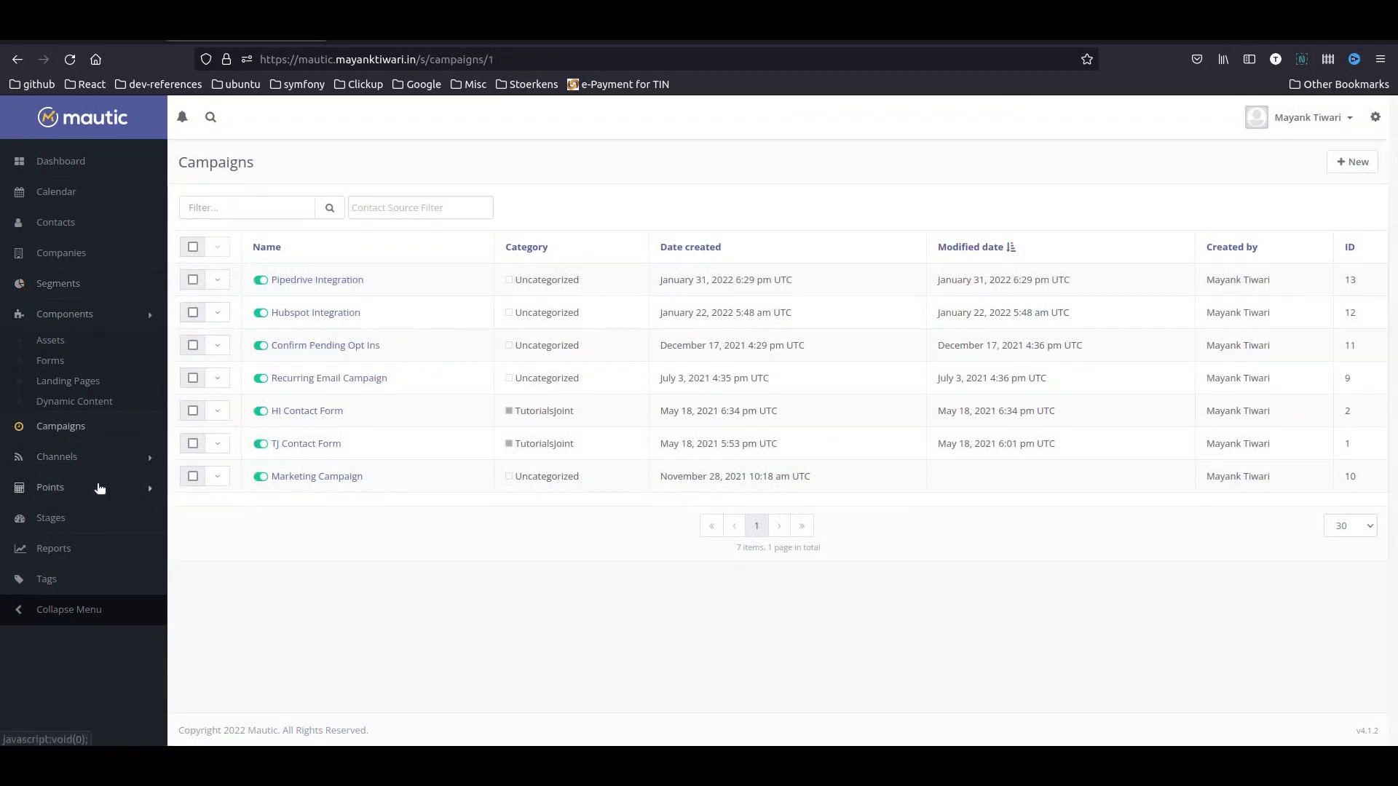
pyautogui.click(60, 344)
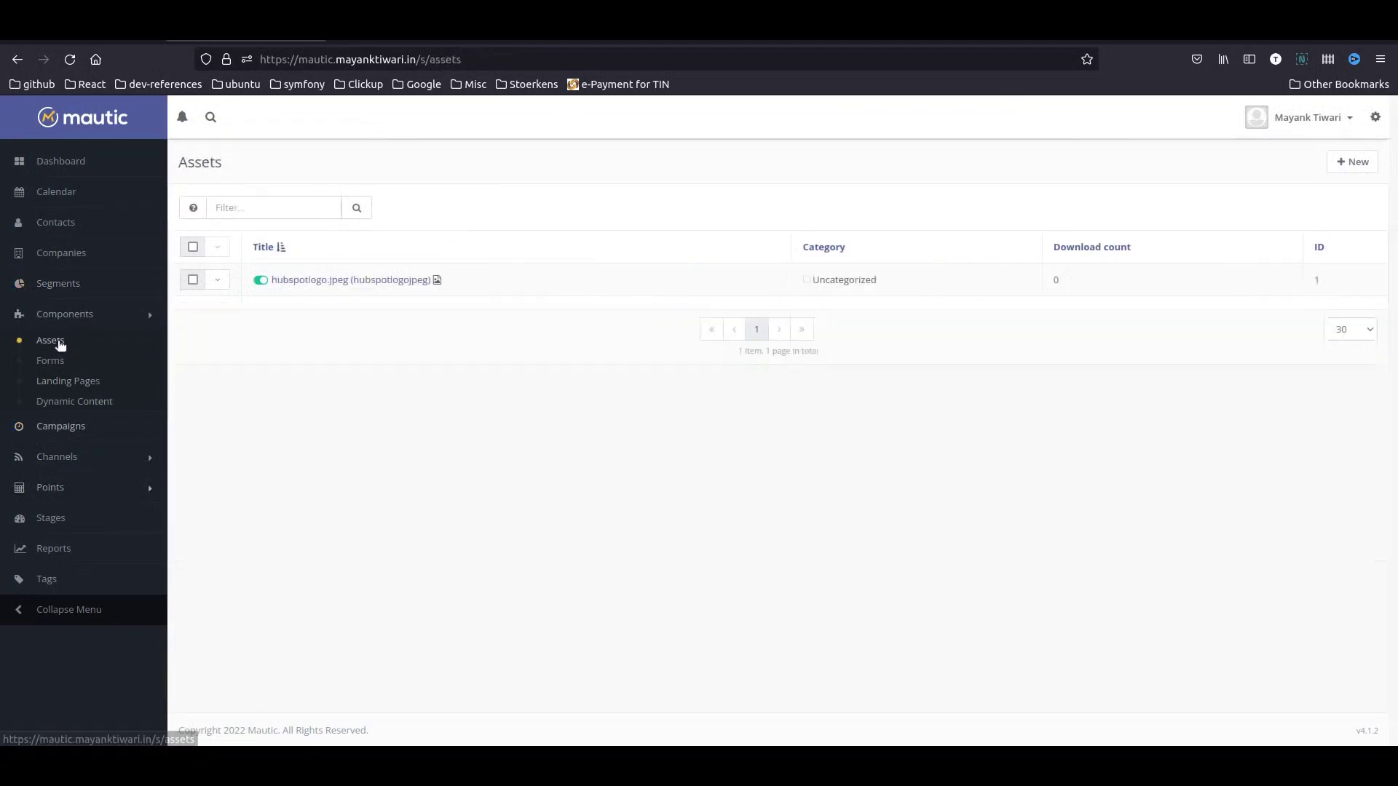
pyautogui.click(1352, 162)
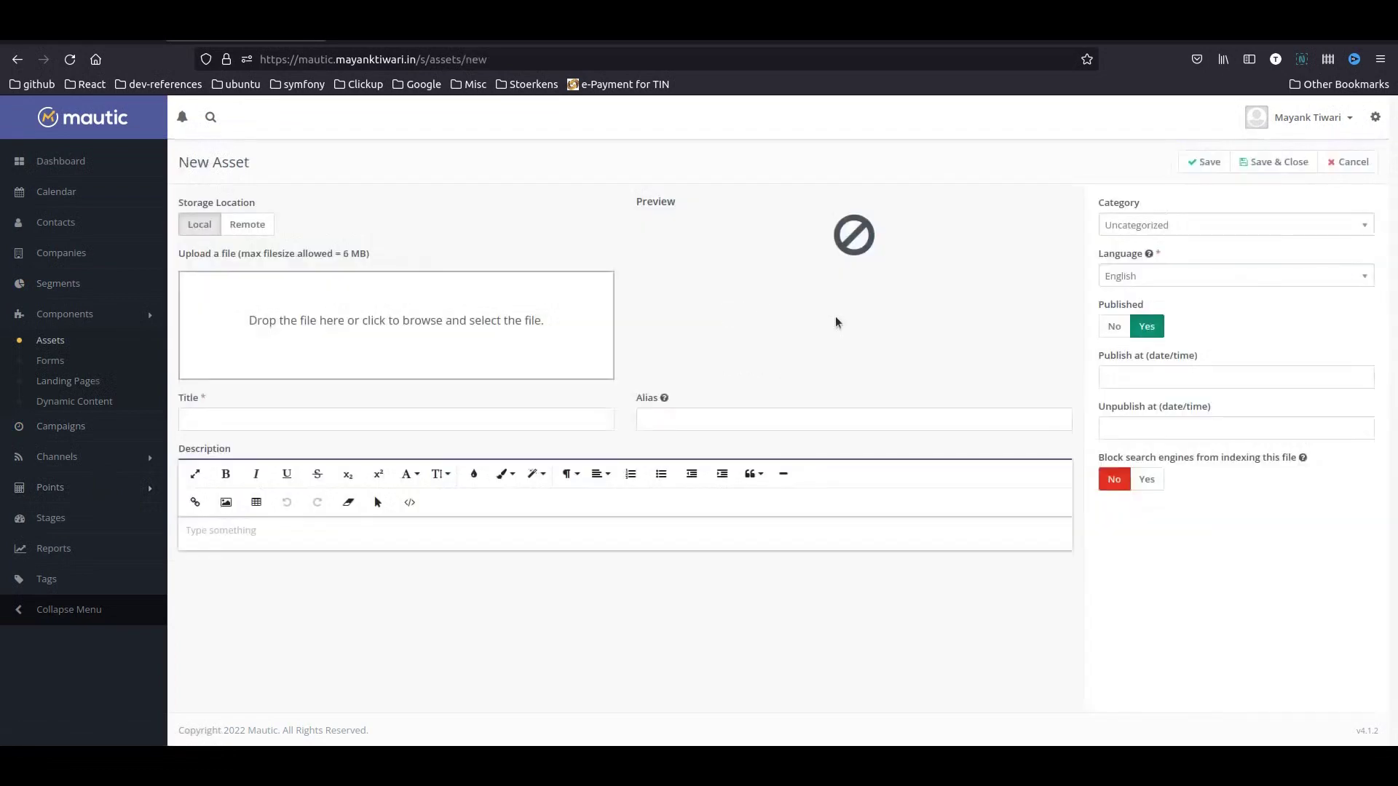
pyautogui.click(353, 323)
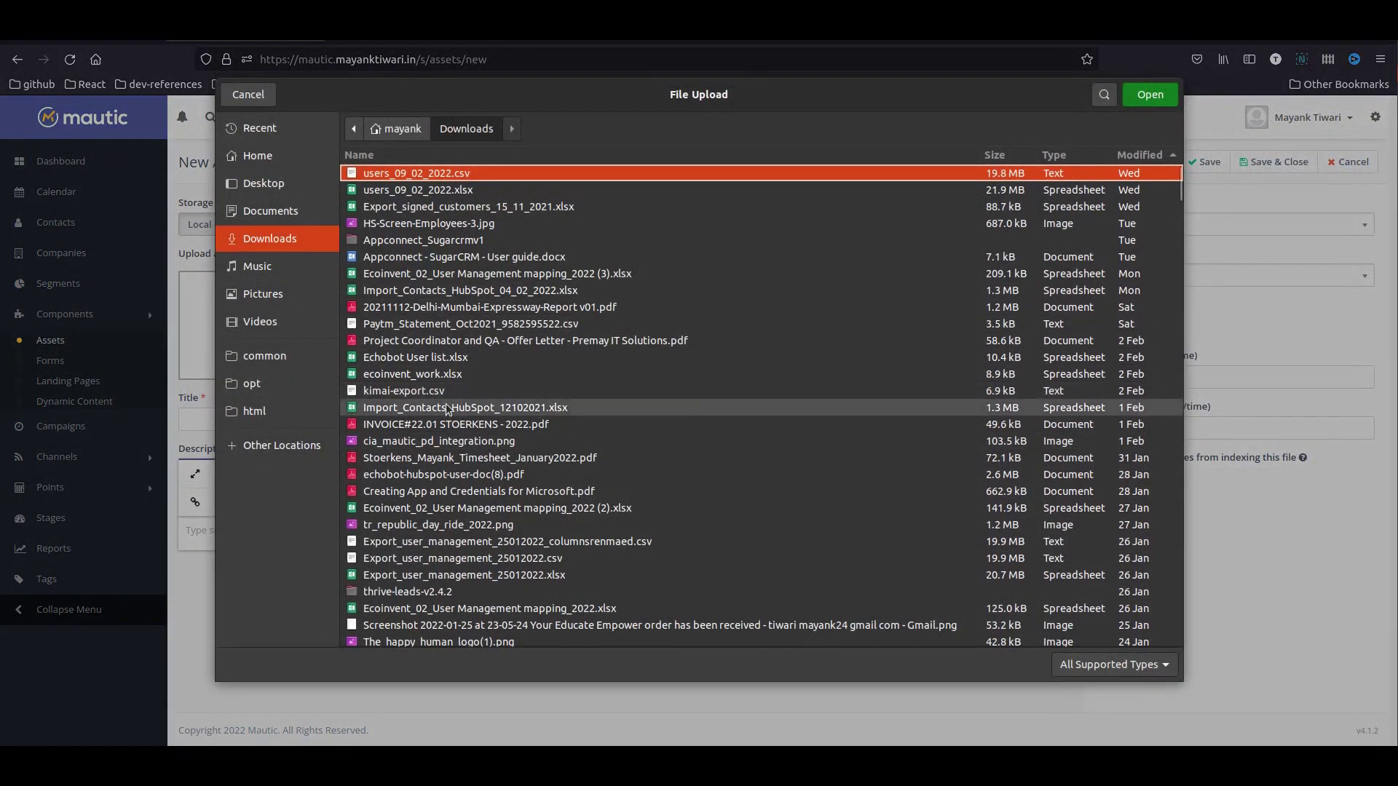
pyautogui.click(448, 306)
pyautogui.click(1150, 93)
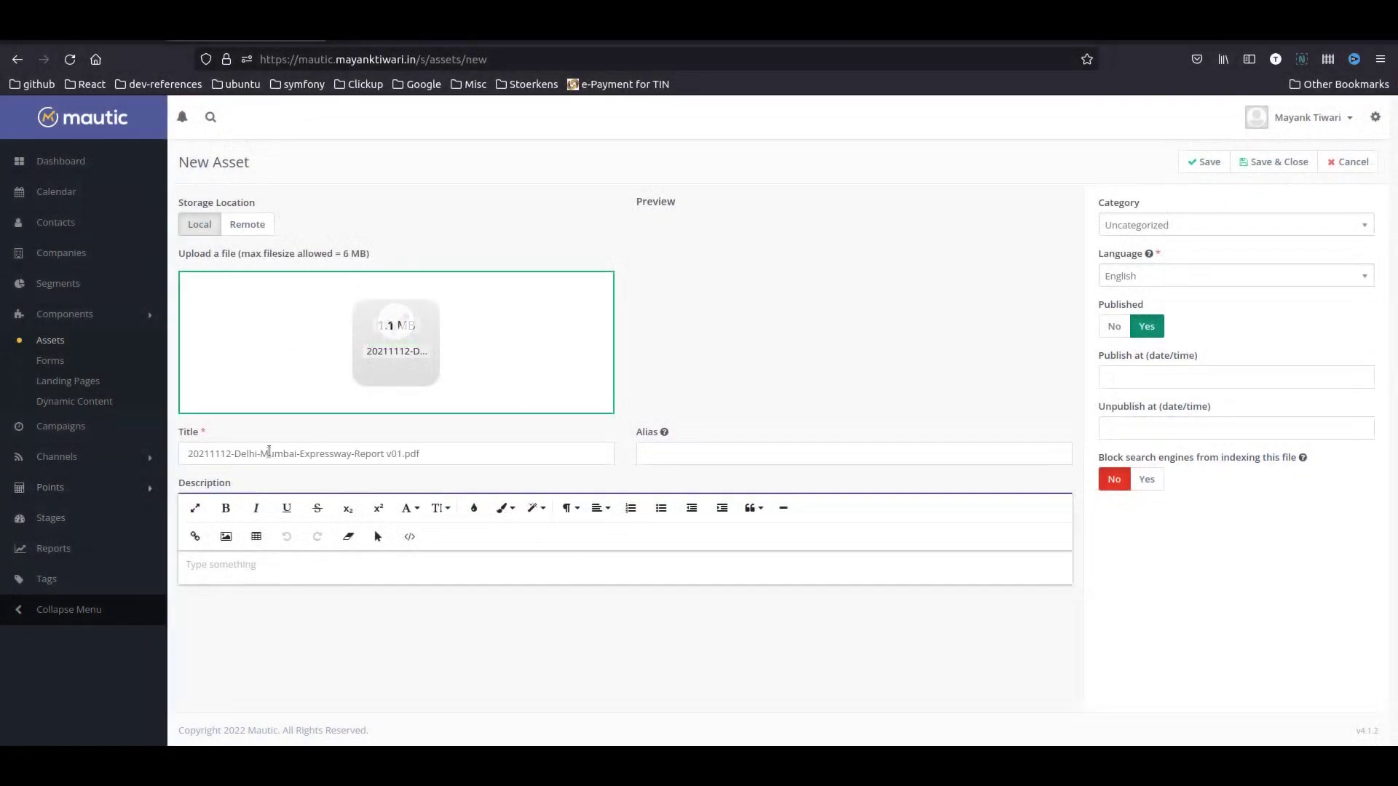
# - Title the asset 'Some Good Ebook', save it, and select its download URL
pyautogui.moveTo(494, 450); pyautogui.dragTo(129, 436)
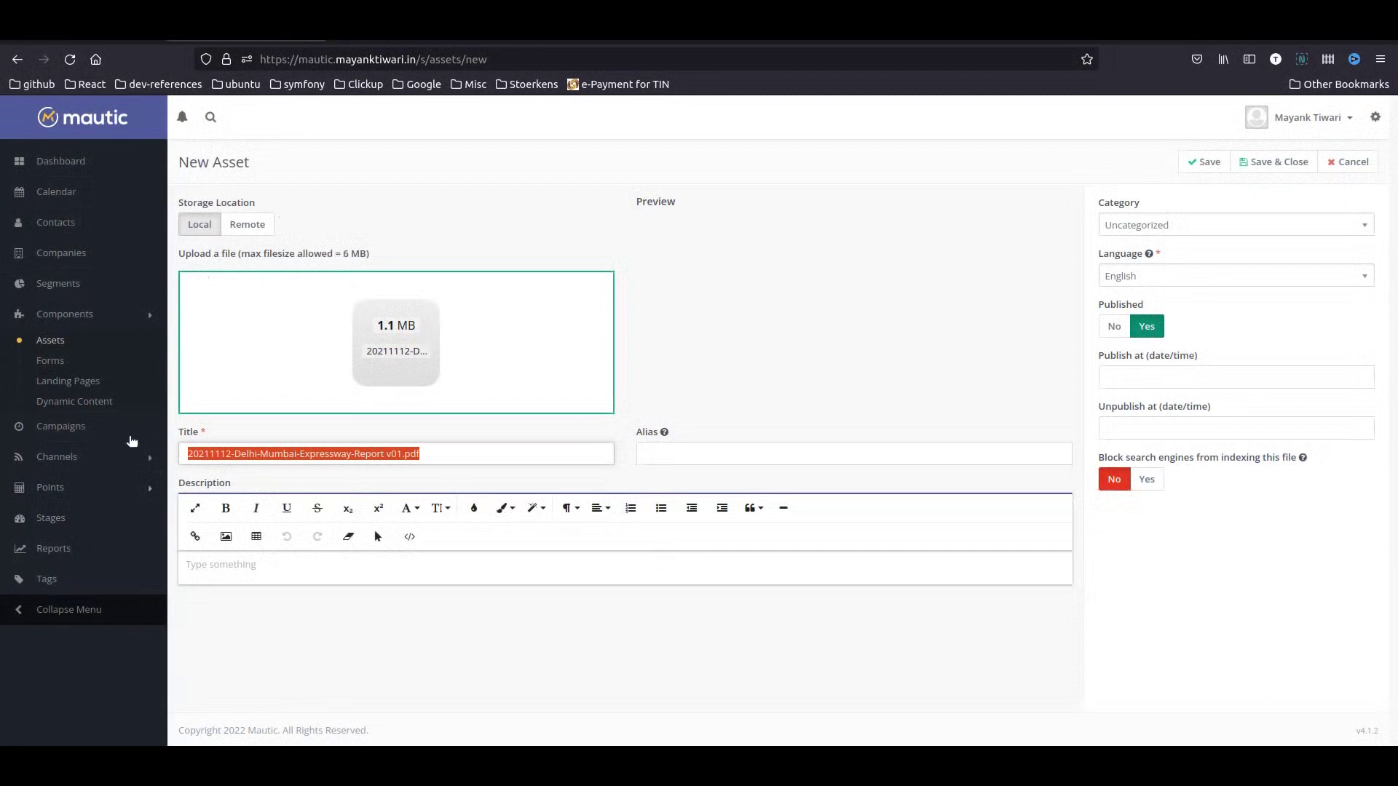
pyautogui.write('Some Good Ebh')
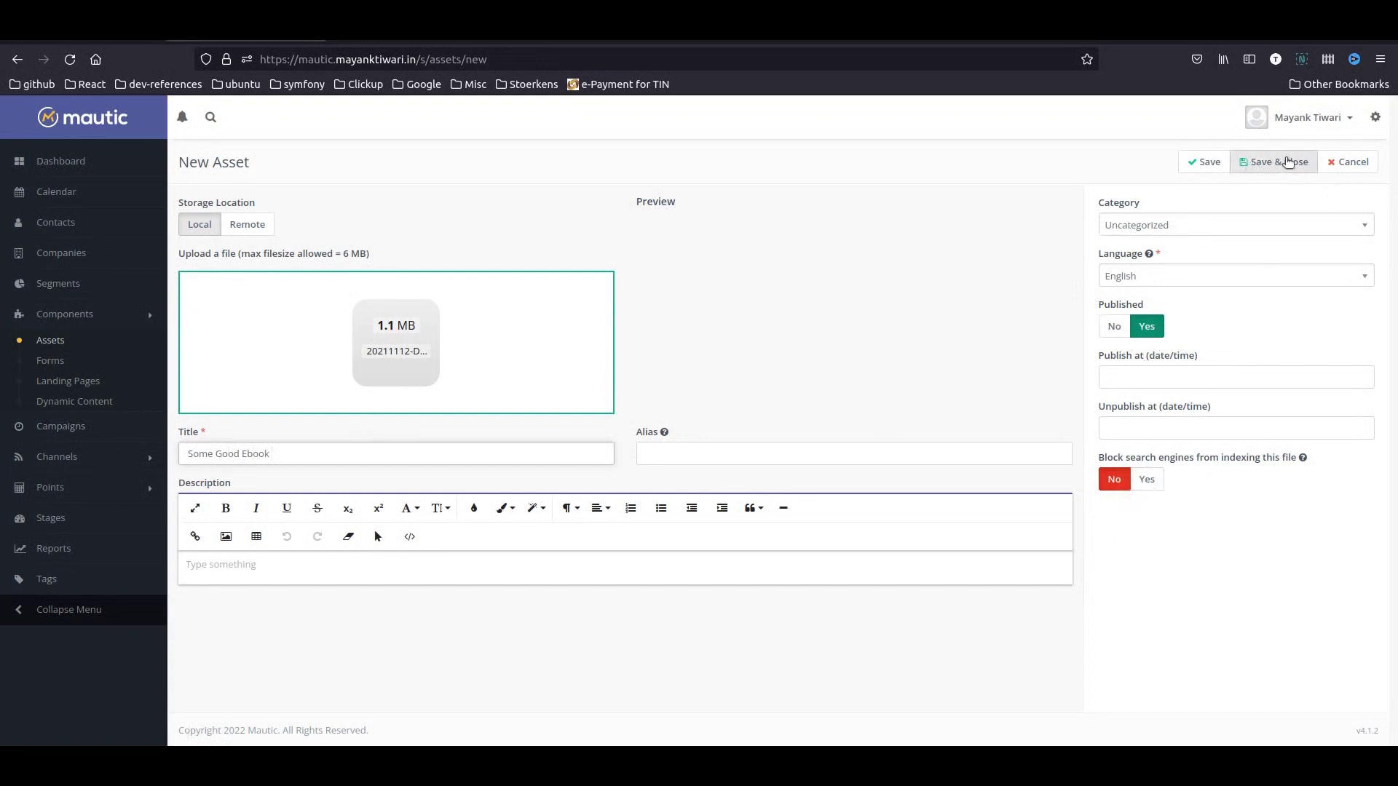
pyautogui.click(1287, 161)
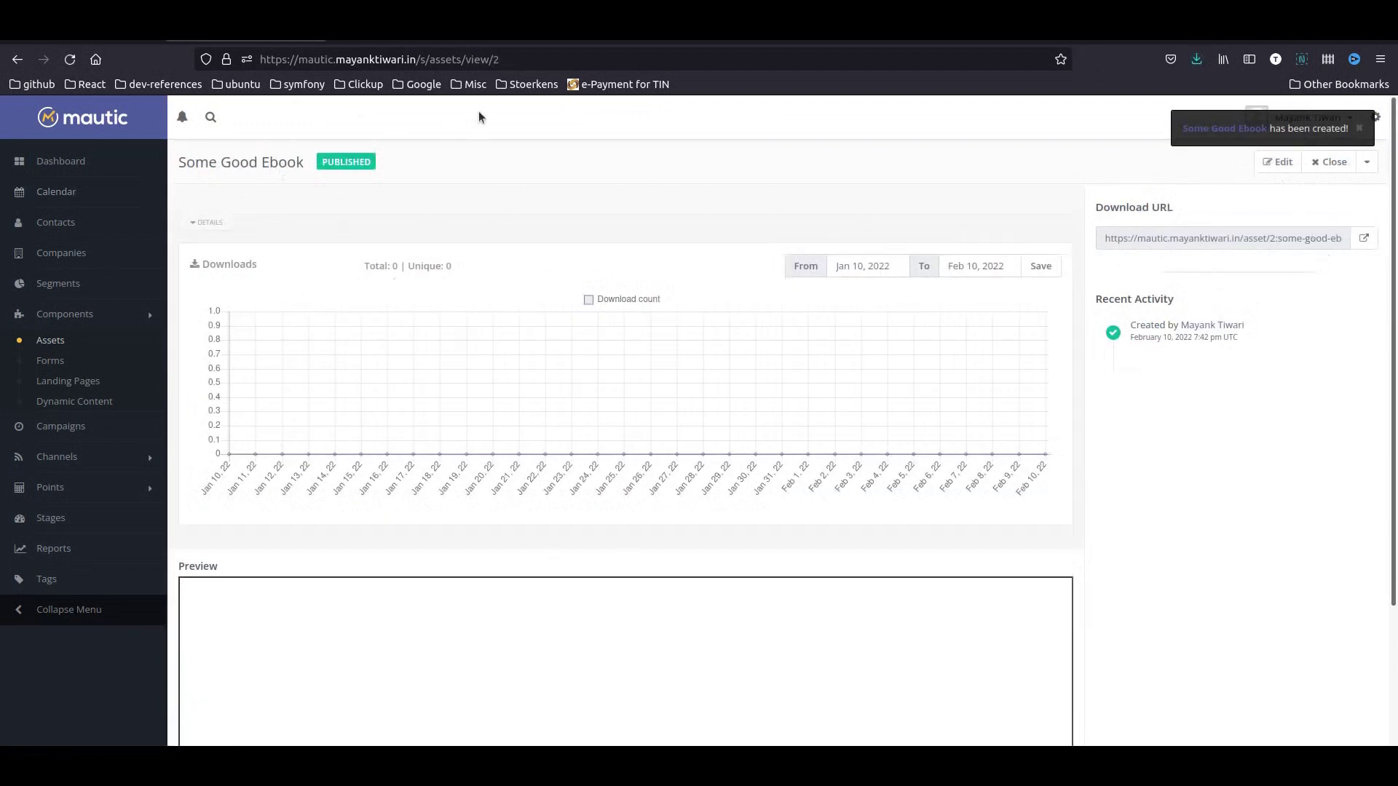
pyautogui.doubleClick(495, 59)
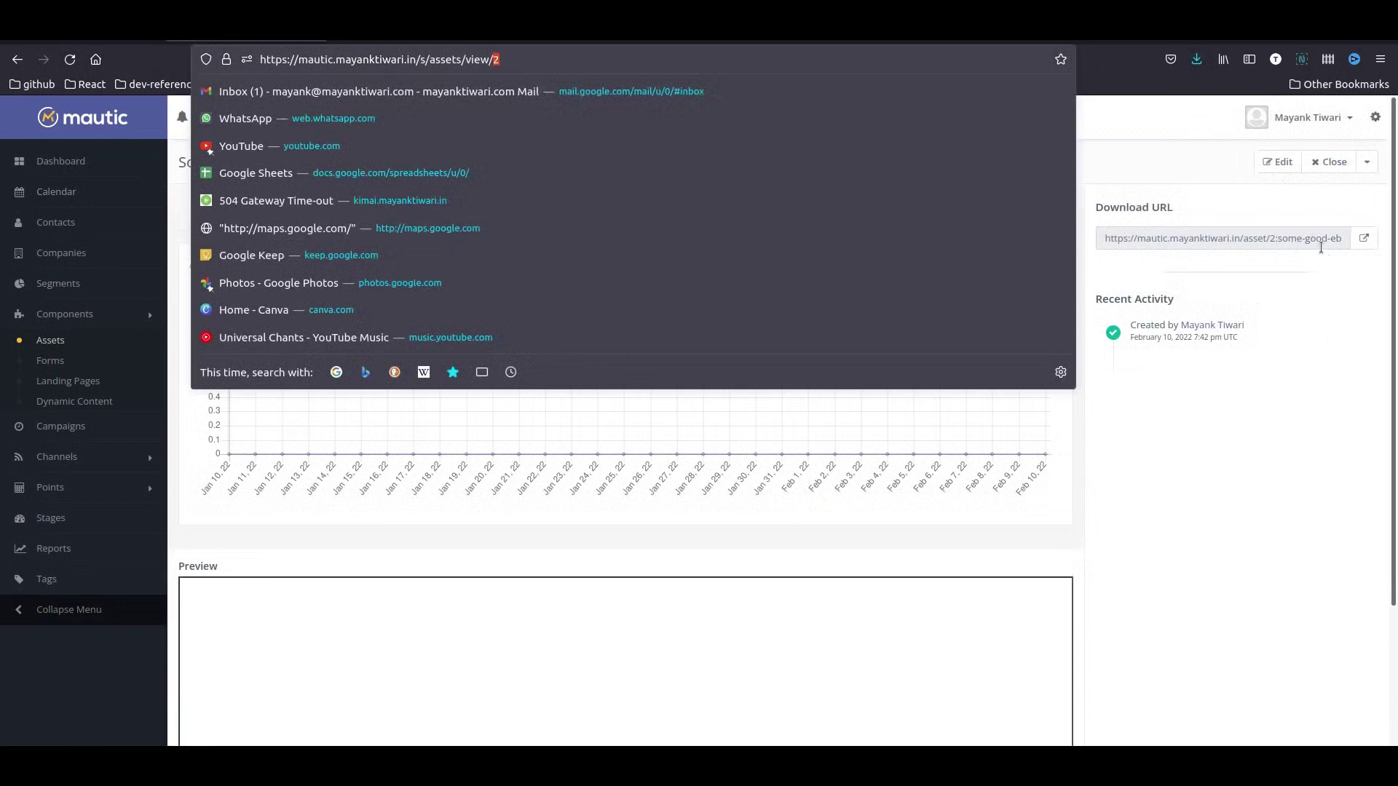
pyautogui.click(1276, 238)
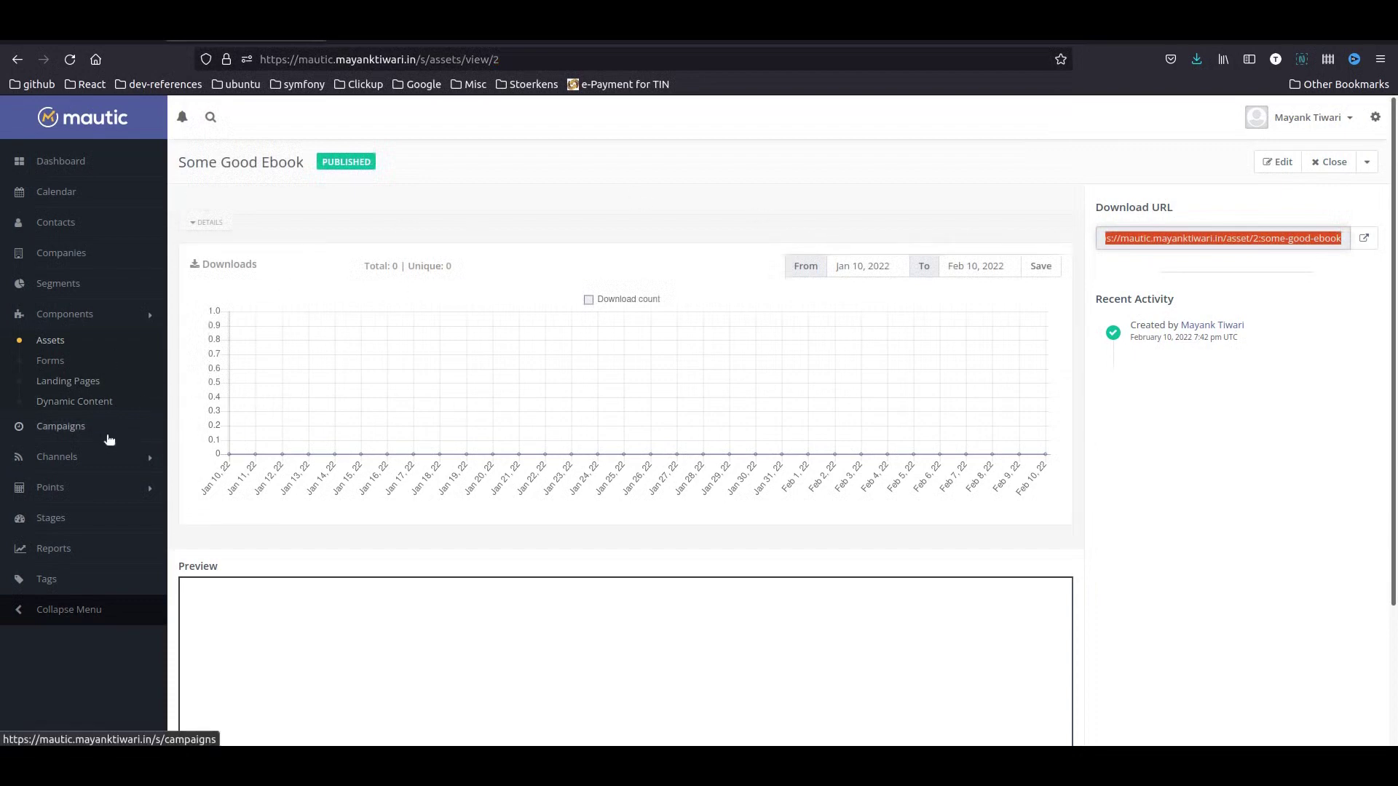
# - Under Channels > Emails, create a new Template Email
pyautogui.click(77, 457)
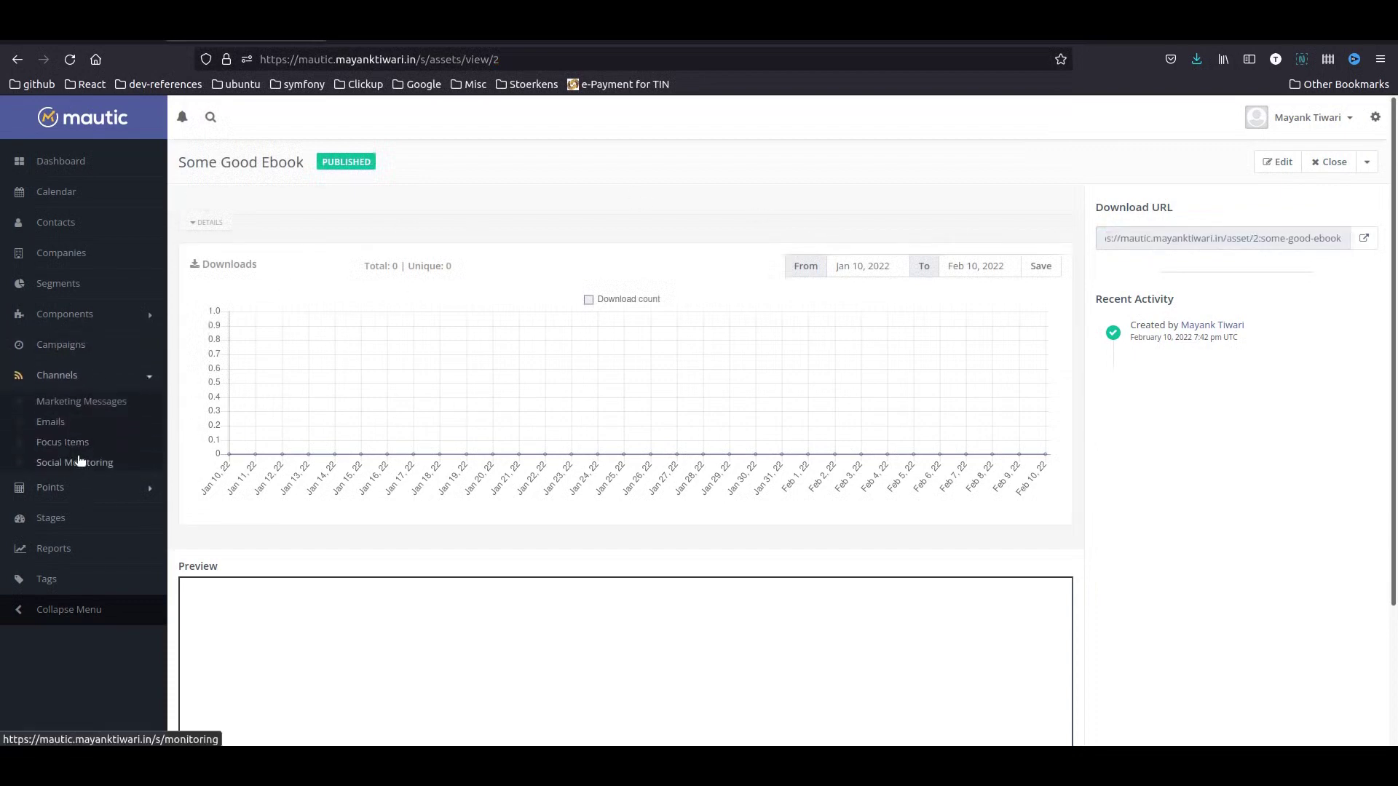
pyautogui.click(58, 428)
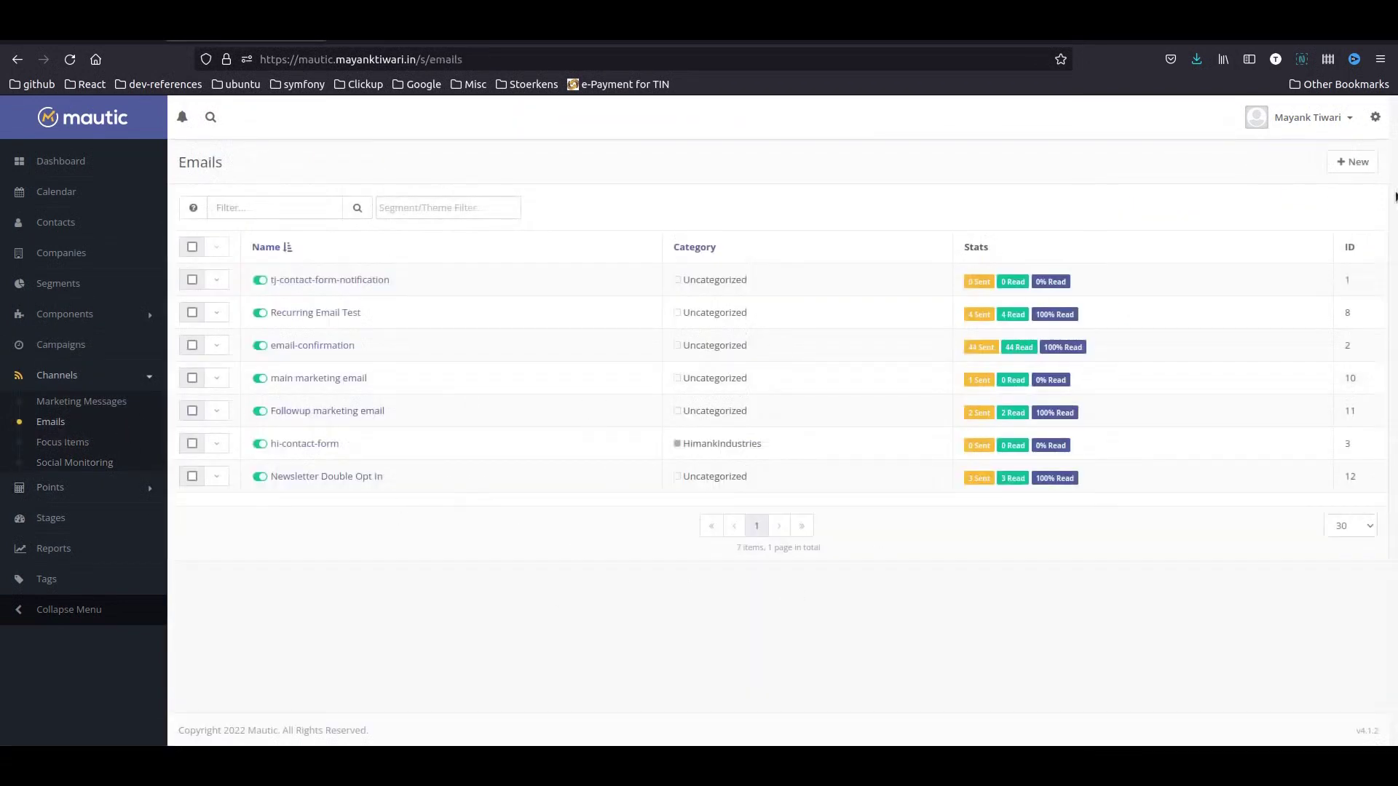
pyautogui.click(1368, 165)
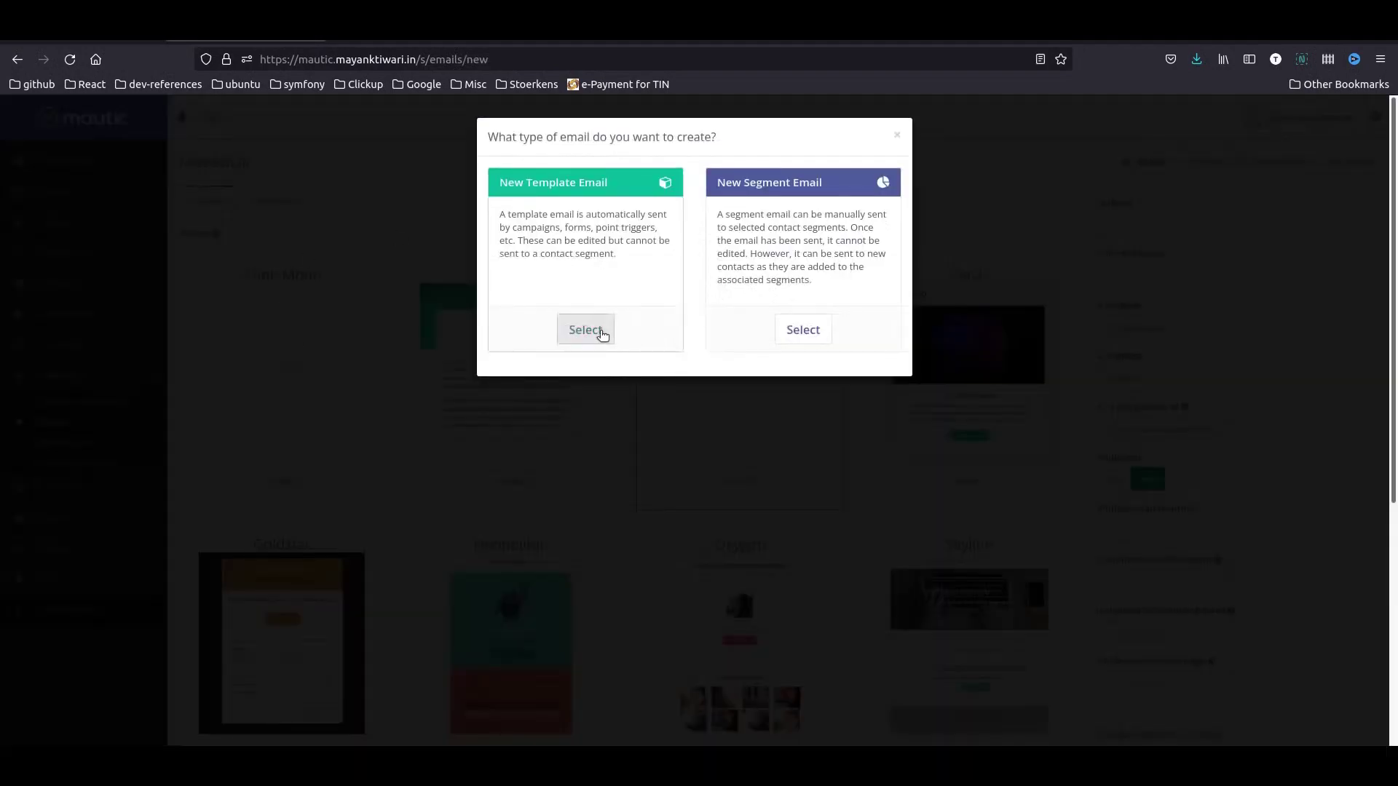
pyautogui.click(602, 332)
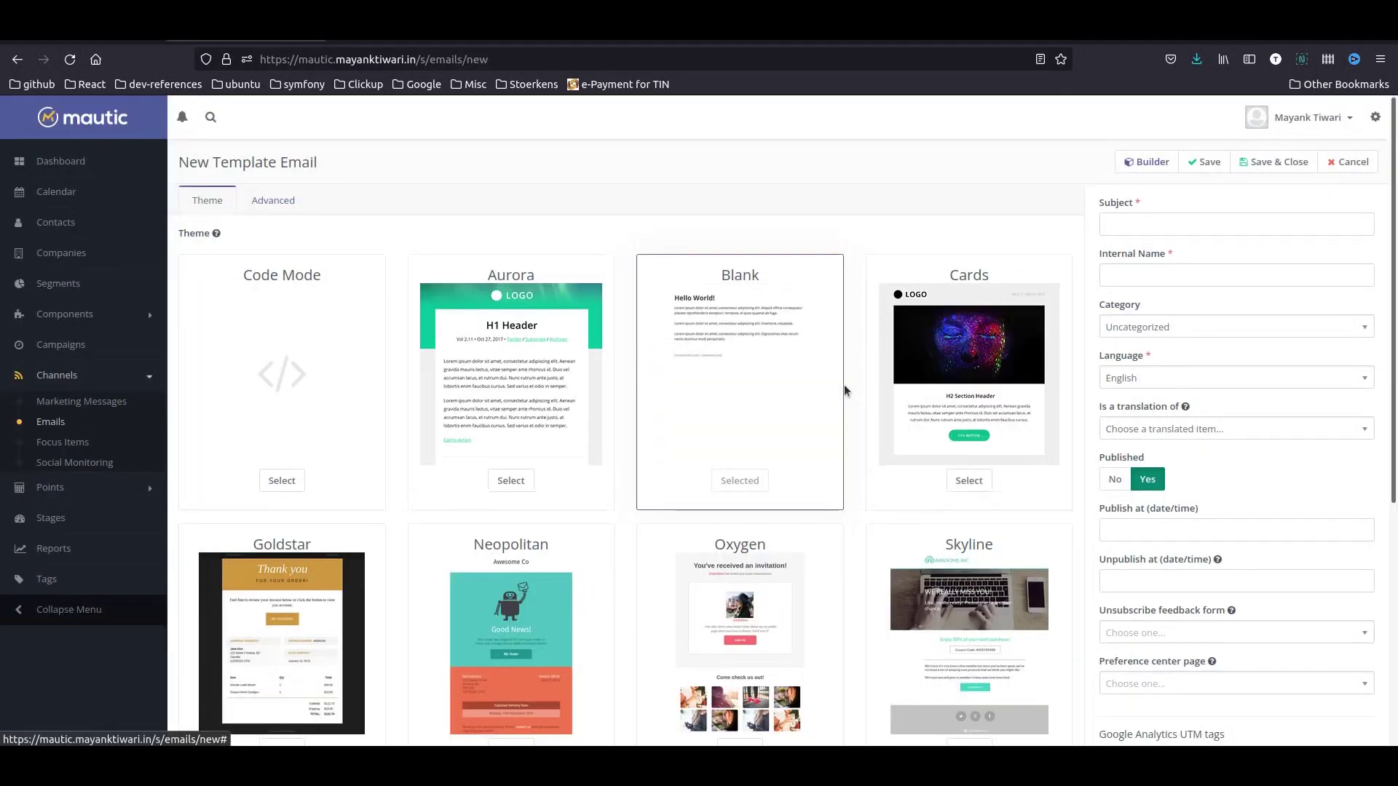
# - Choose the Vibrant theme for the new email
pyautogui.scroll(-5, 822, 407)
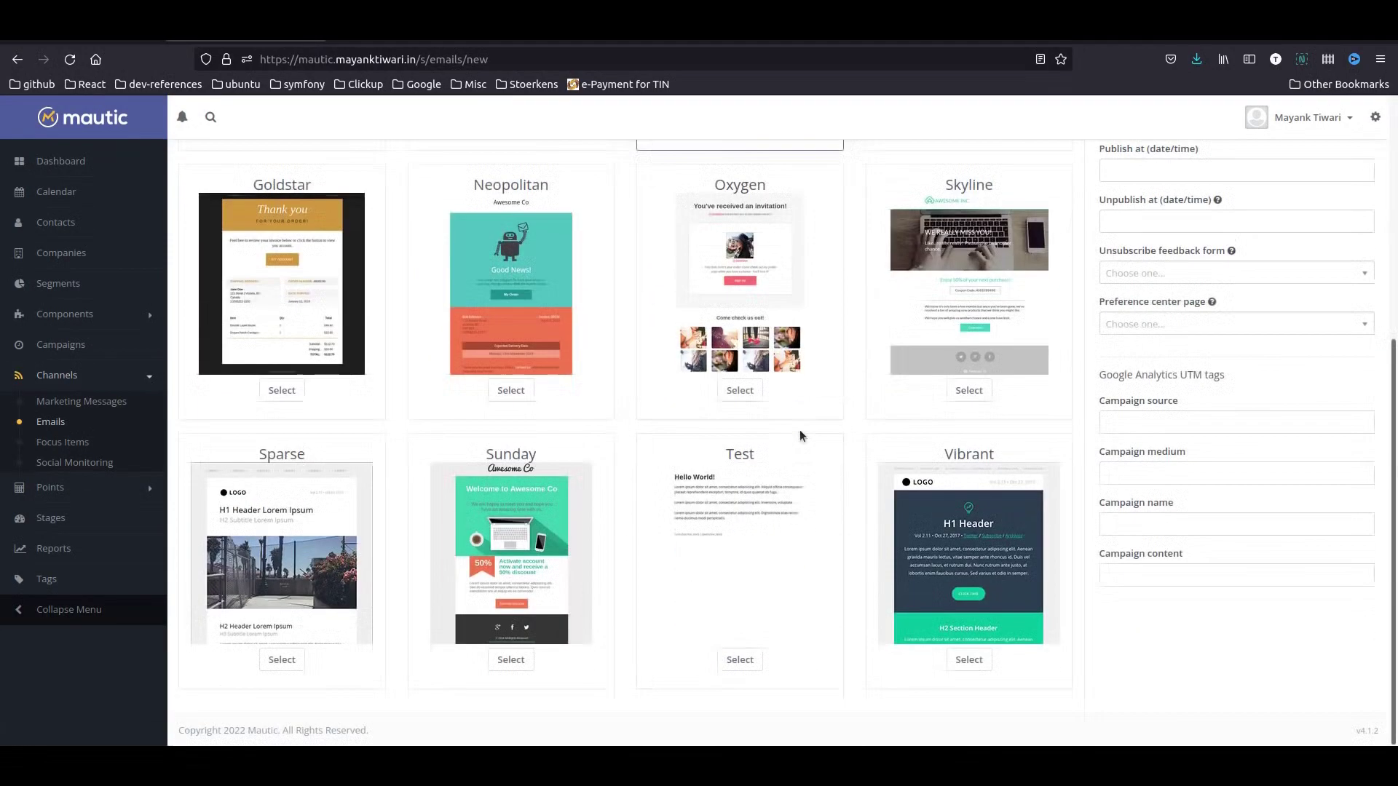
pyautogui.click(512, 660)
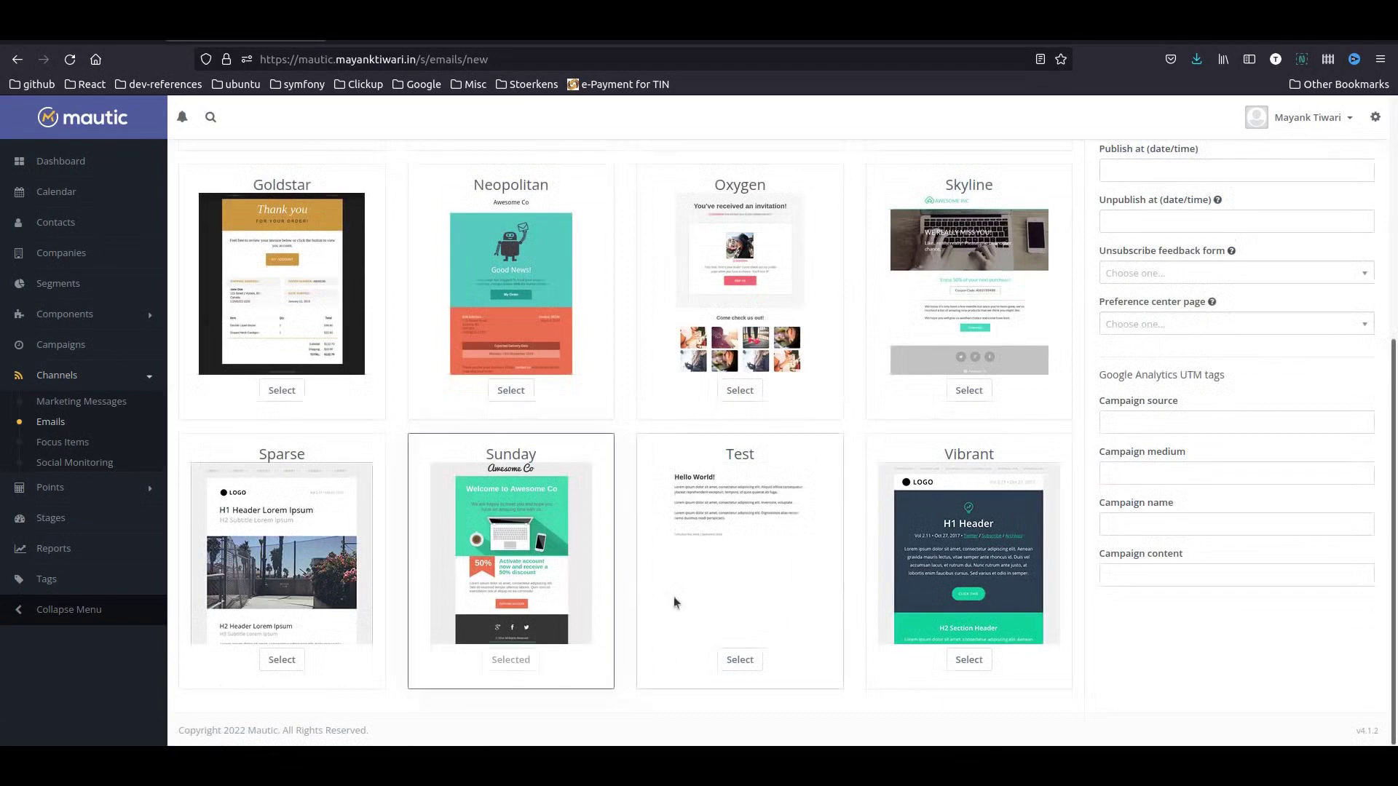
pyautogui.click(973, 660)
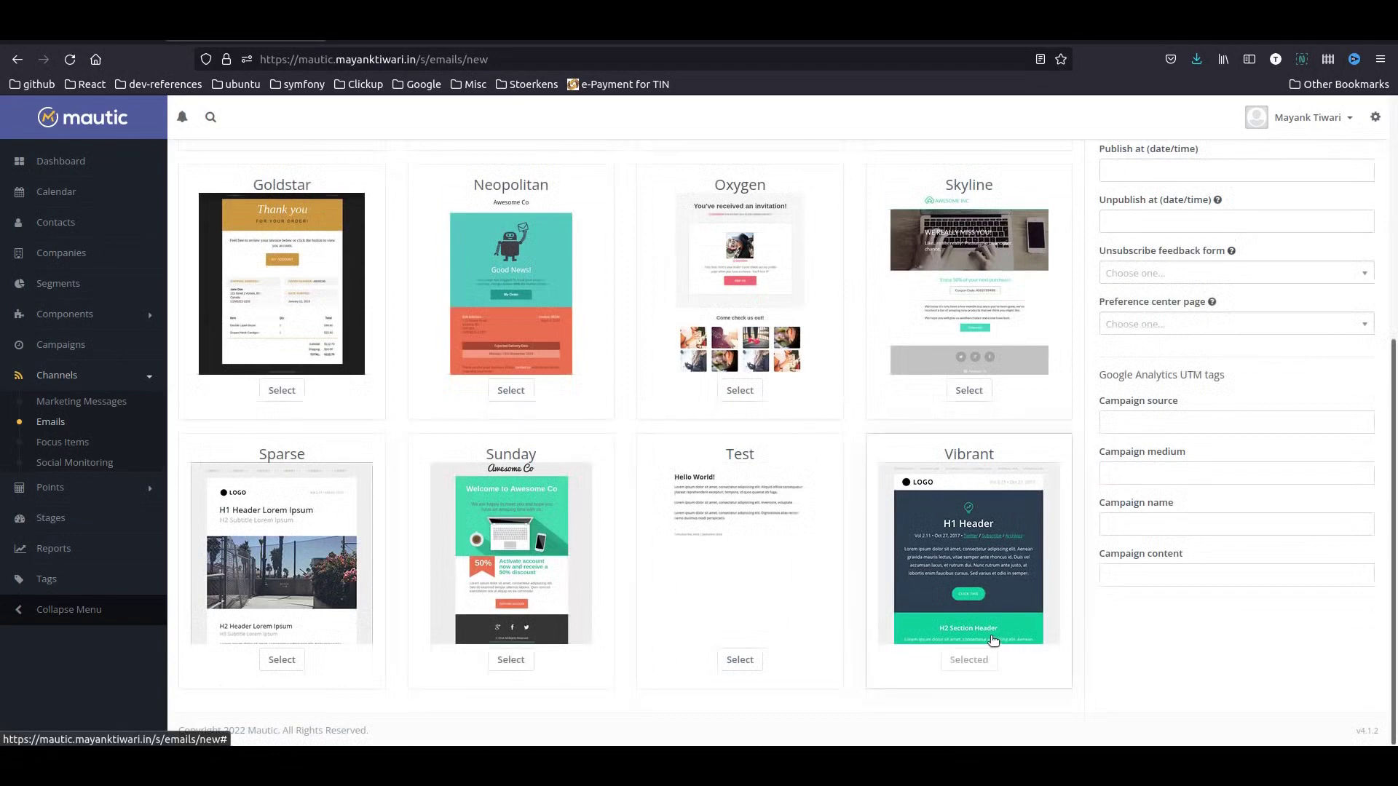
# - Enter subject 'Please Confirm your Newsletter Subscription and get our free ebook' and internal name 'free ebook double op', then open the builder
pyautogui.scroll(5, 993, 641)
pyautogui.click(1138, 226)
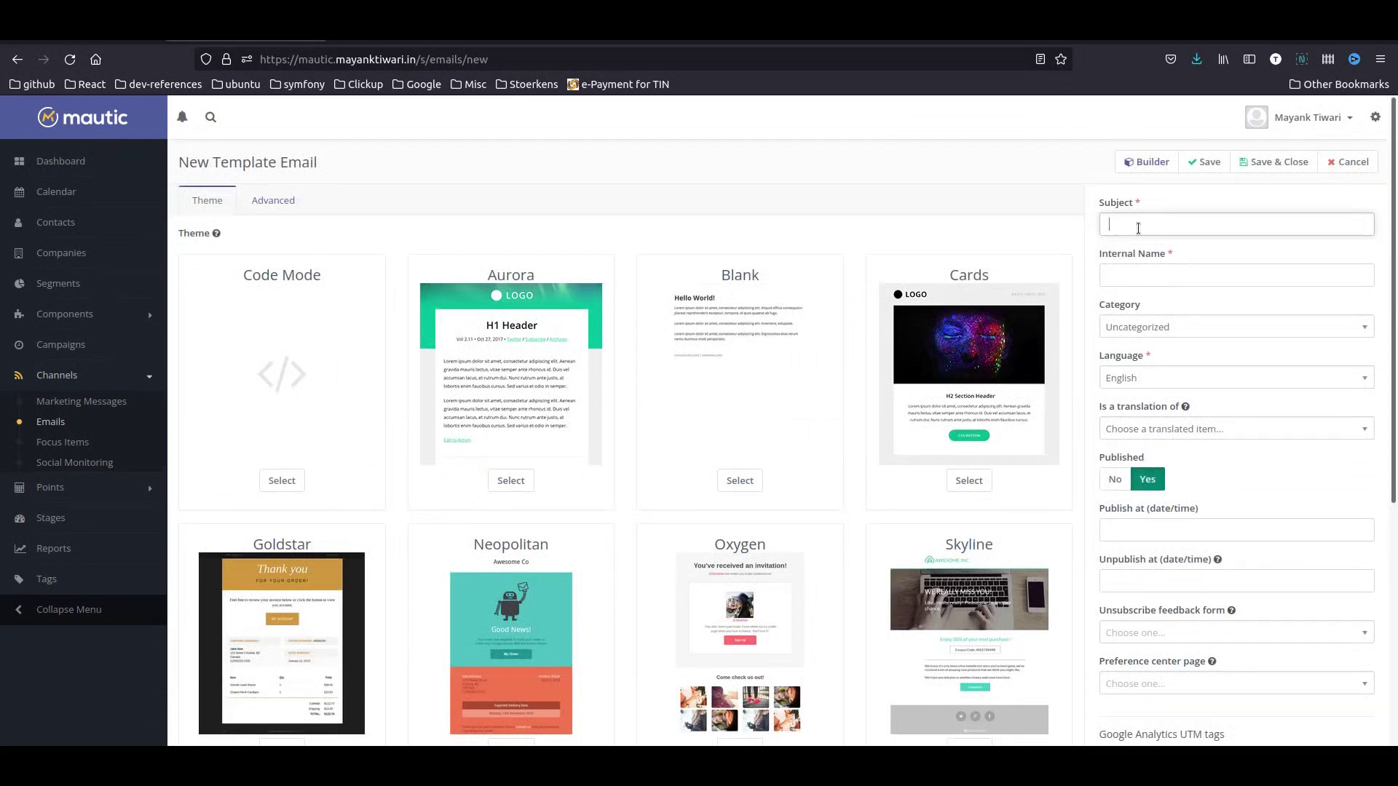
pyautogui.write('Please Confirm your Newsletter Subscription and get ou')
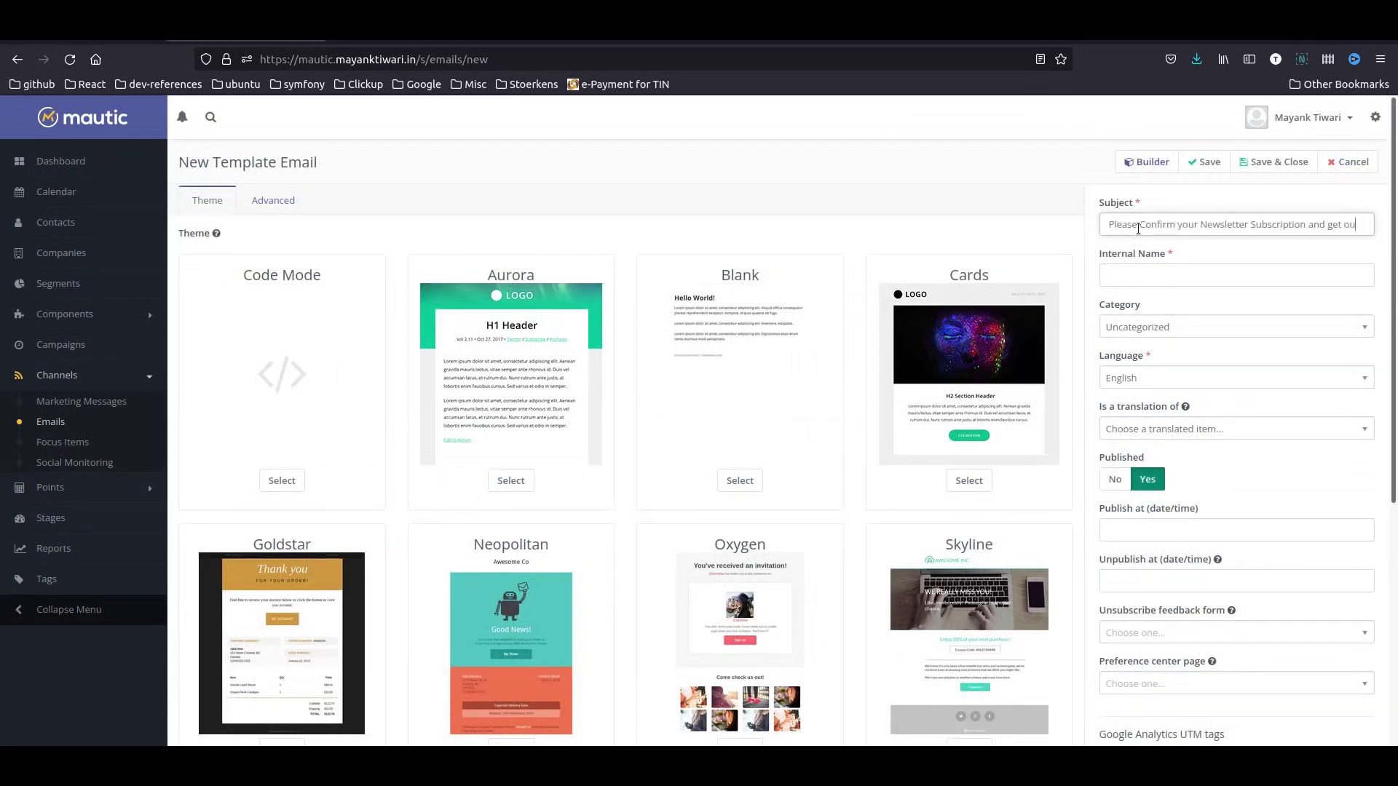
pyautogui.write('r free ebook')
pyautogui.press('Tab')
pyautogui.write('f')
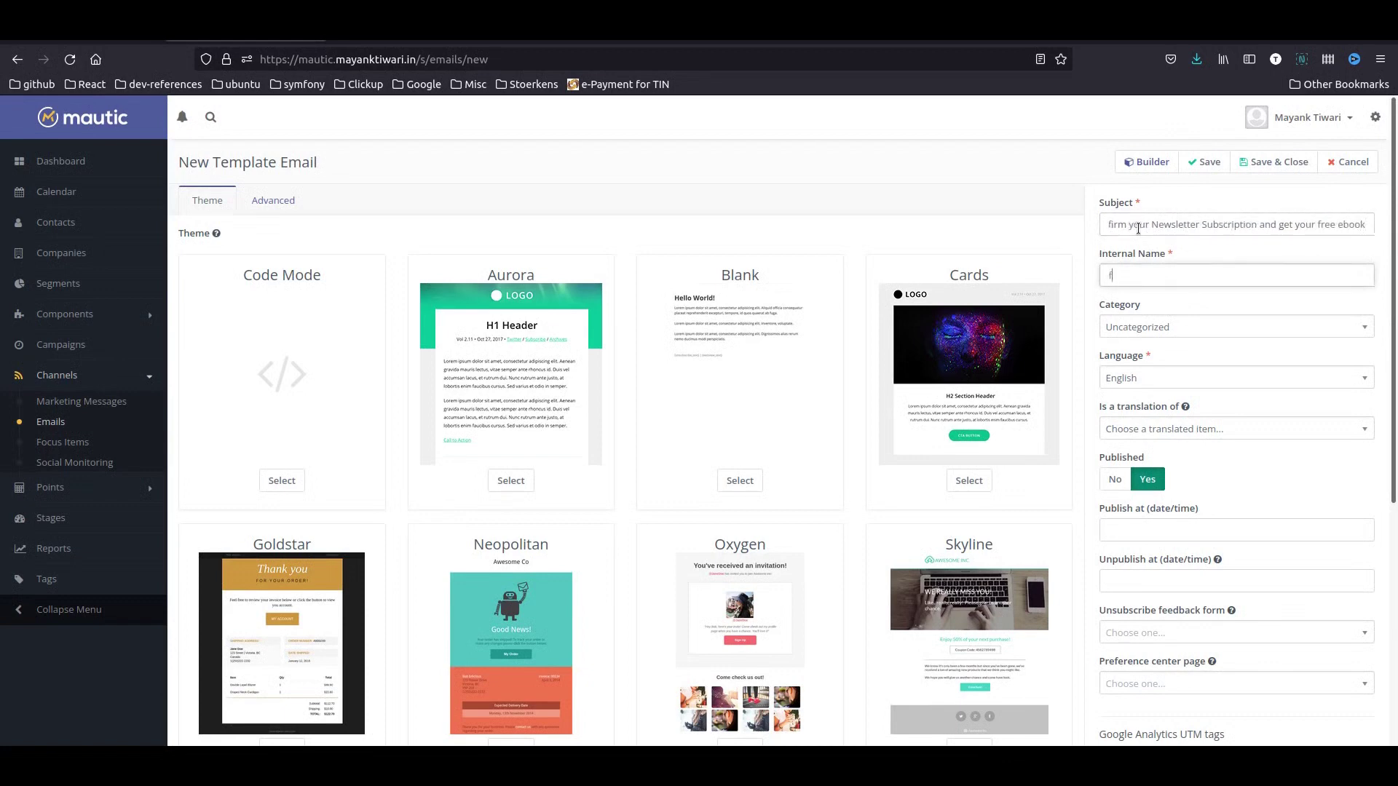
pyautogui.write('ree ebook double opt in')
pyautogui.click(1147, 161)
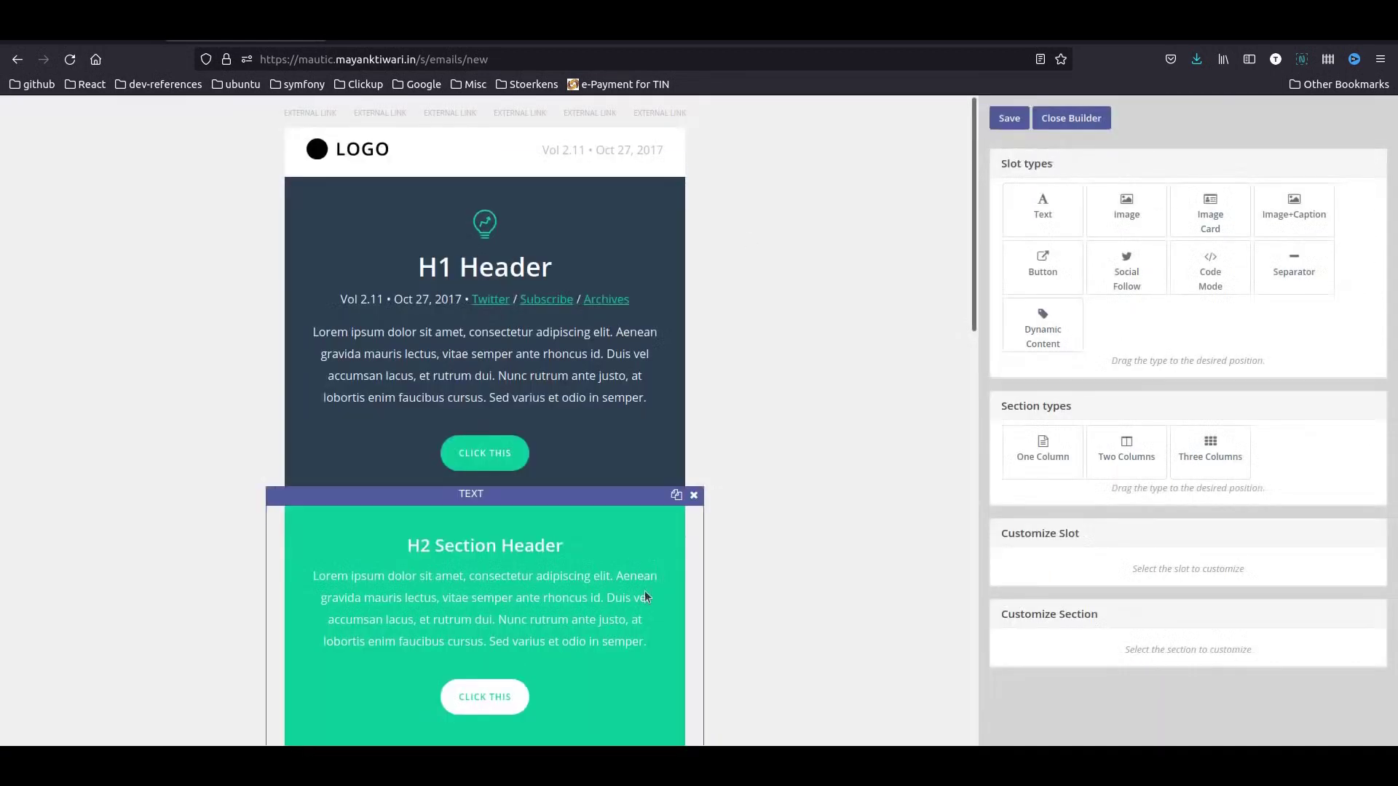
# - Delete the lower sections: the green H2, purple photo and three-image sections
pyautogui.scroll(-5, 303, 594)
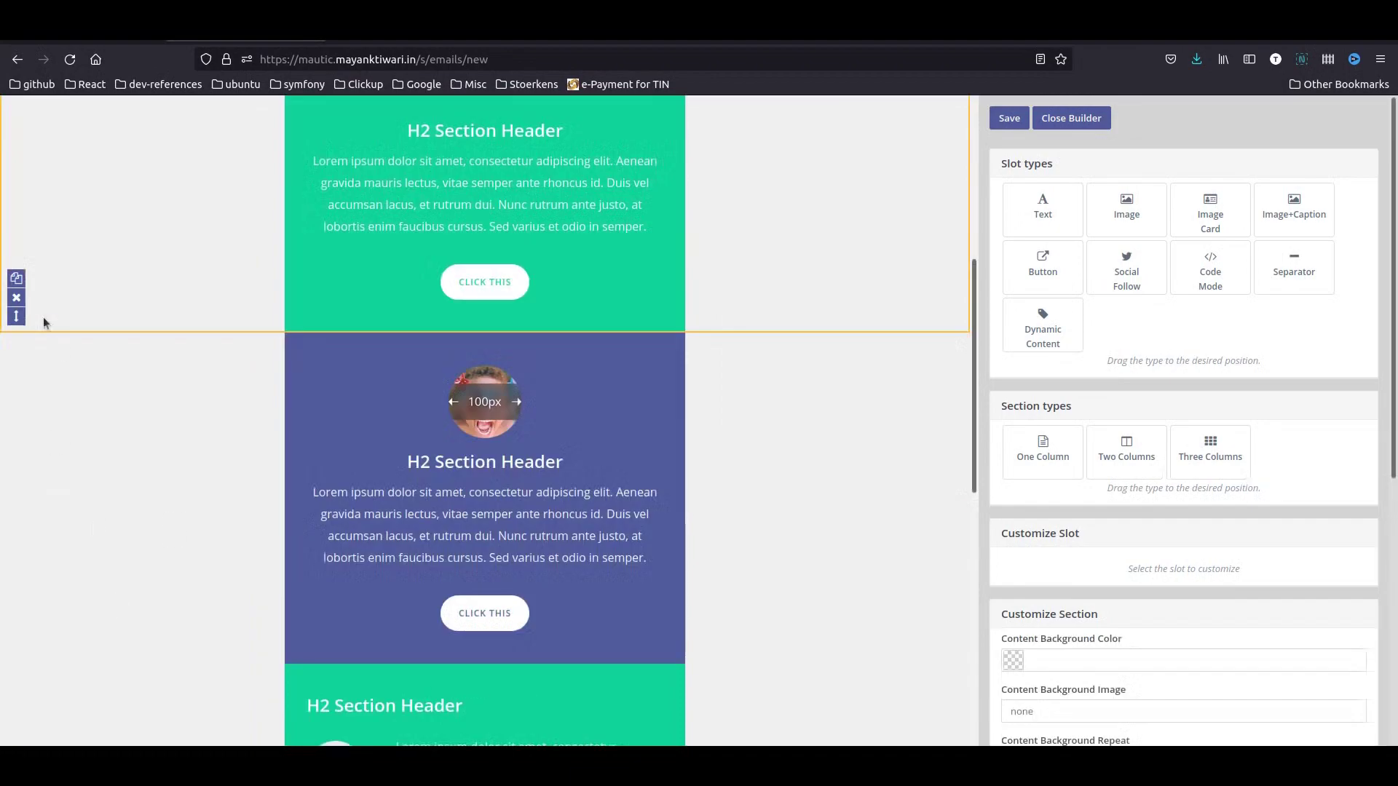
pyautogui.click(16, 297)
pyautogui.press('Return')
pyautogui.click(16, 629)
pyautogui.click(846, 466)
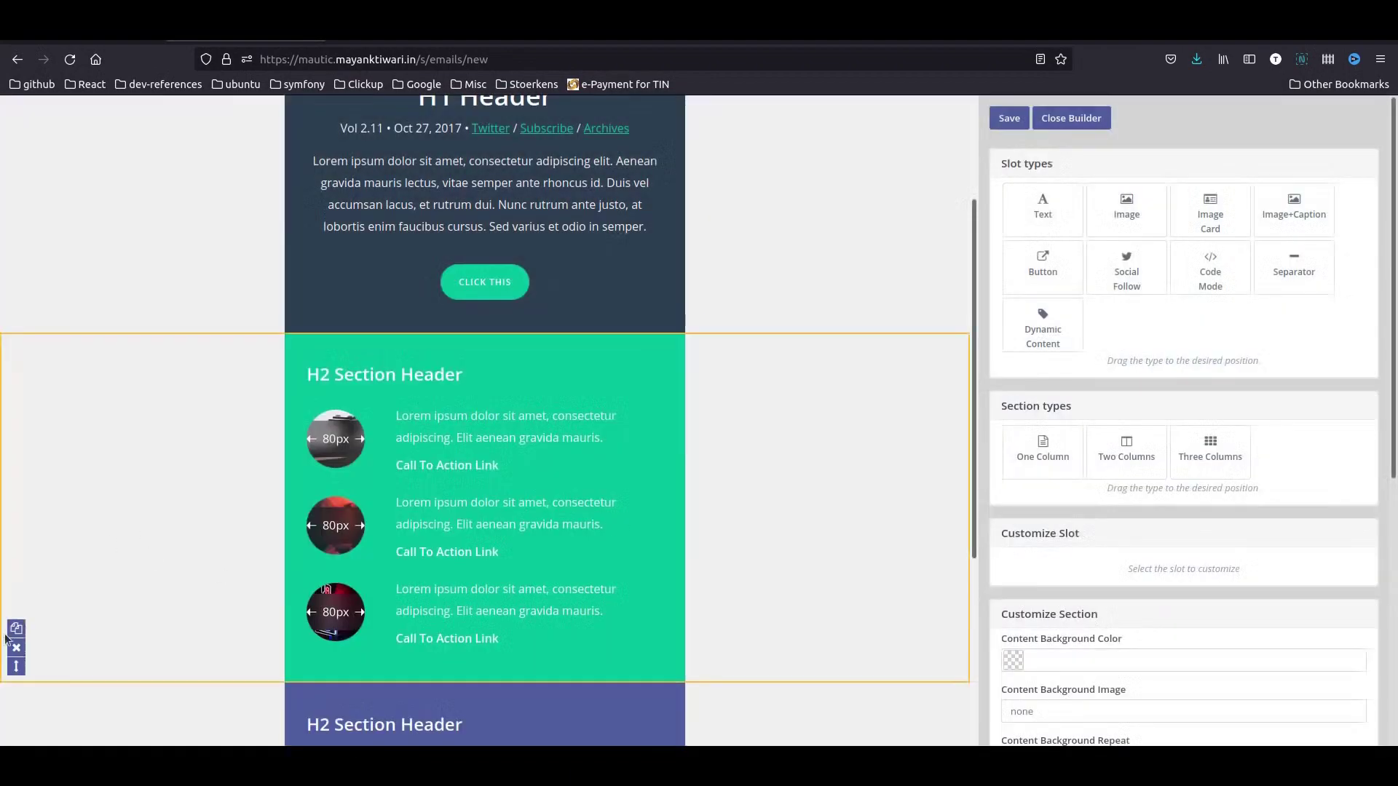
pyautogui.click(849, 467)
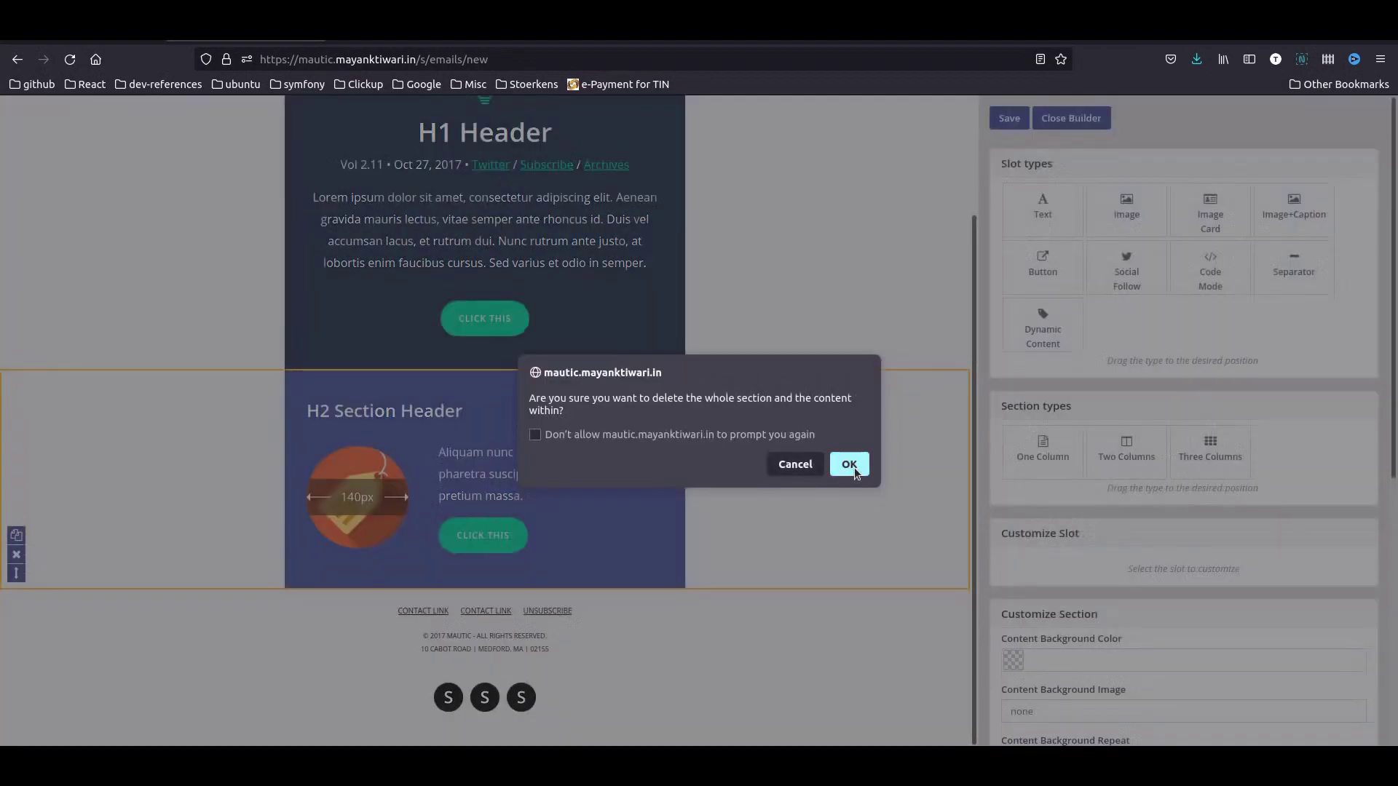
pyautogui.click(849, 466)
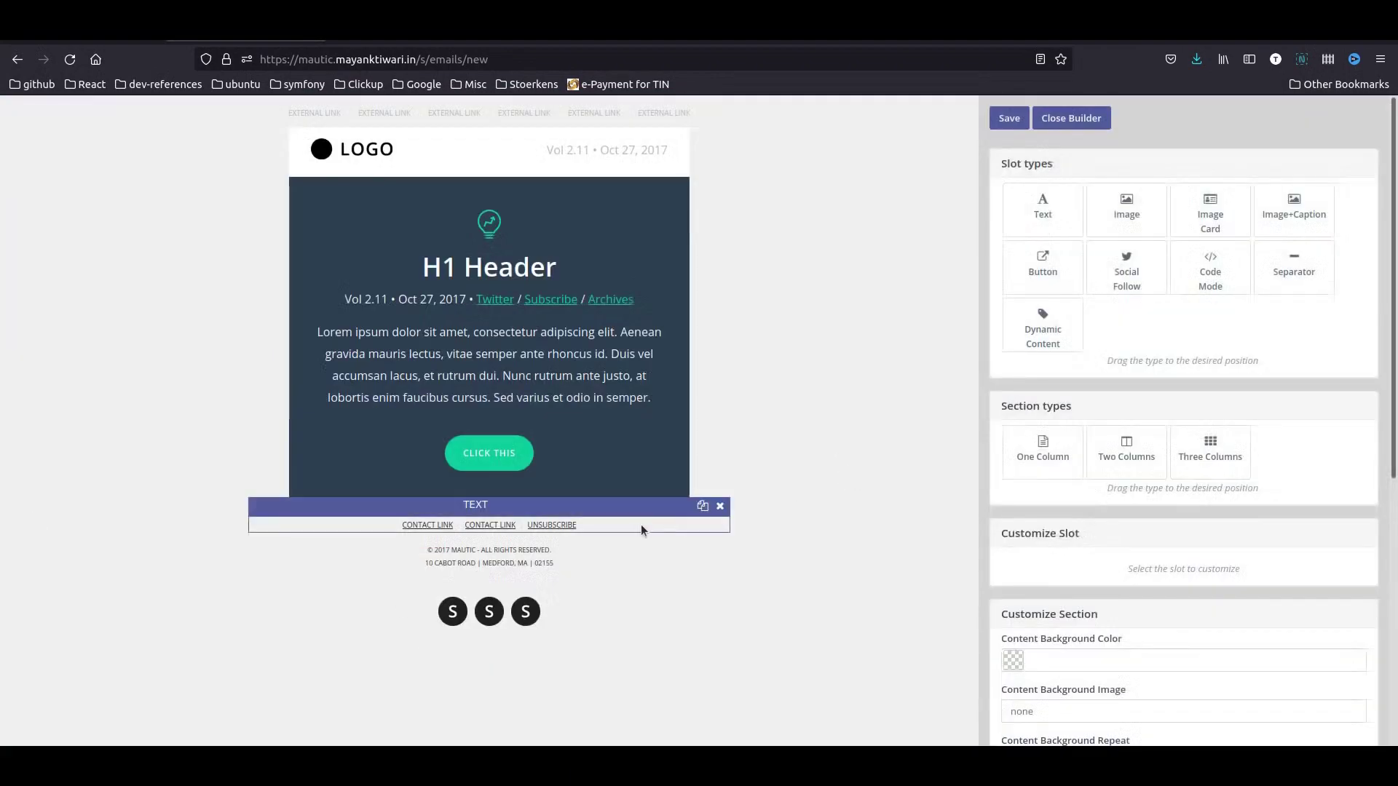
# - Select the H1 Header block and bring up the CLICK THIS button's link options
pyautogui.click(508, 350)
pyautogui.scroll(-3, 1142, 550)
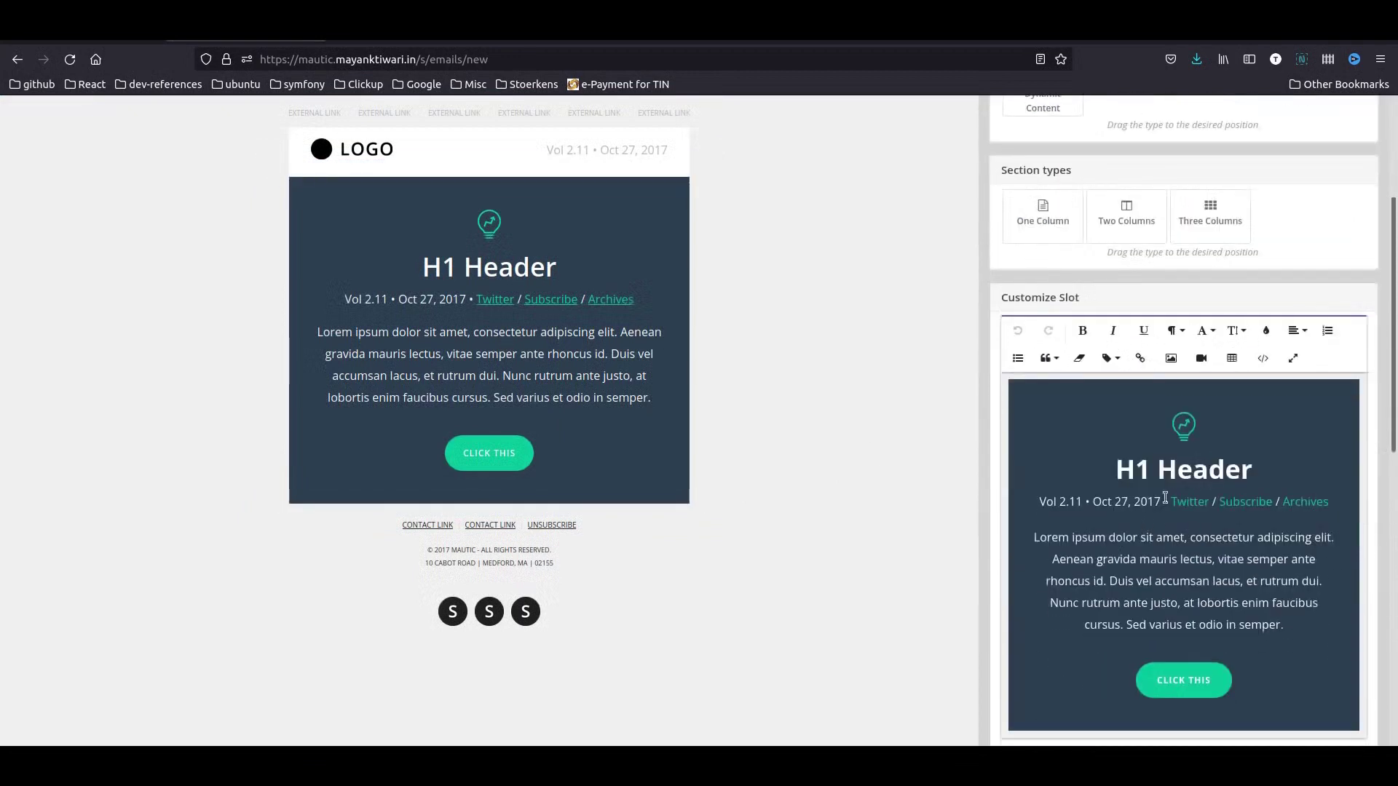
pyautogui.tripleClick(1127, 470)
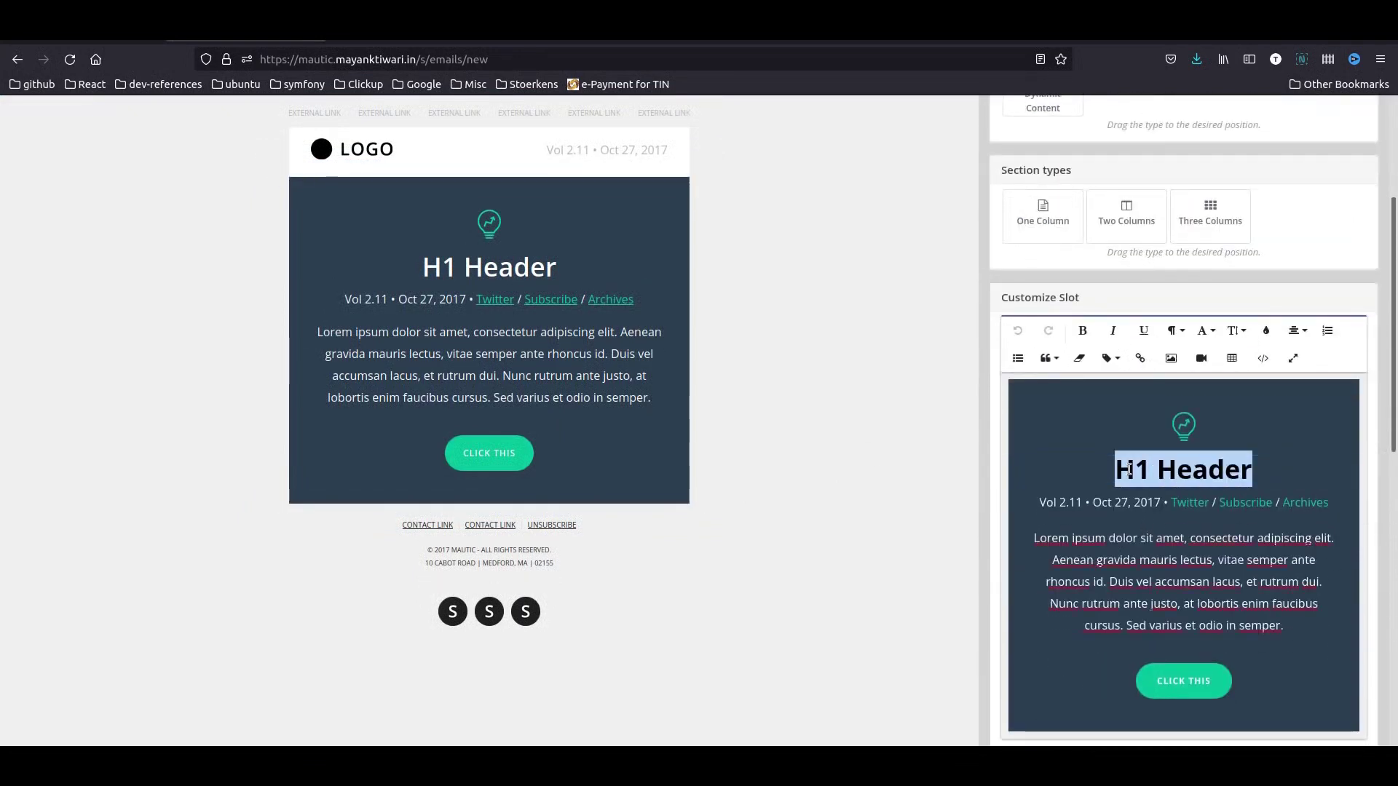
pyautogui.click(1184, 686)
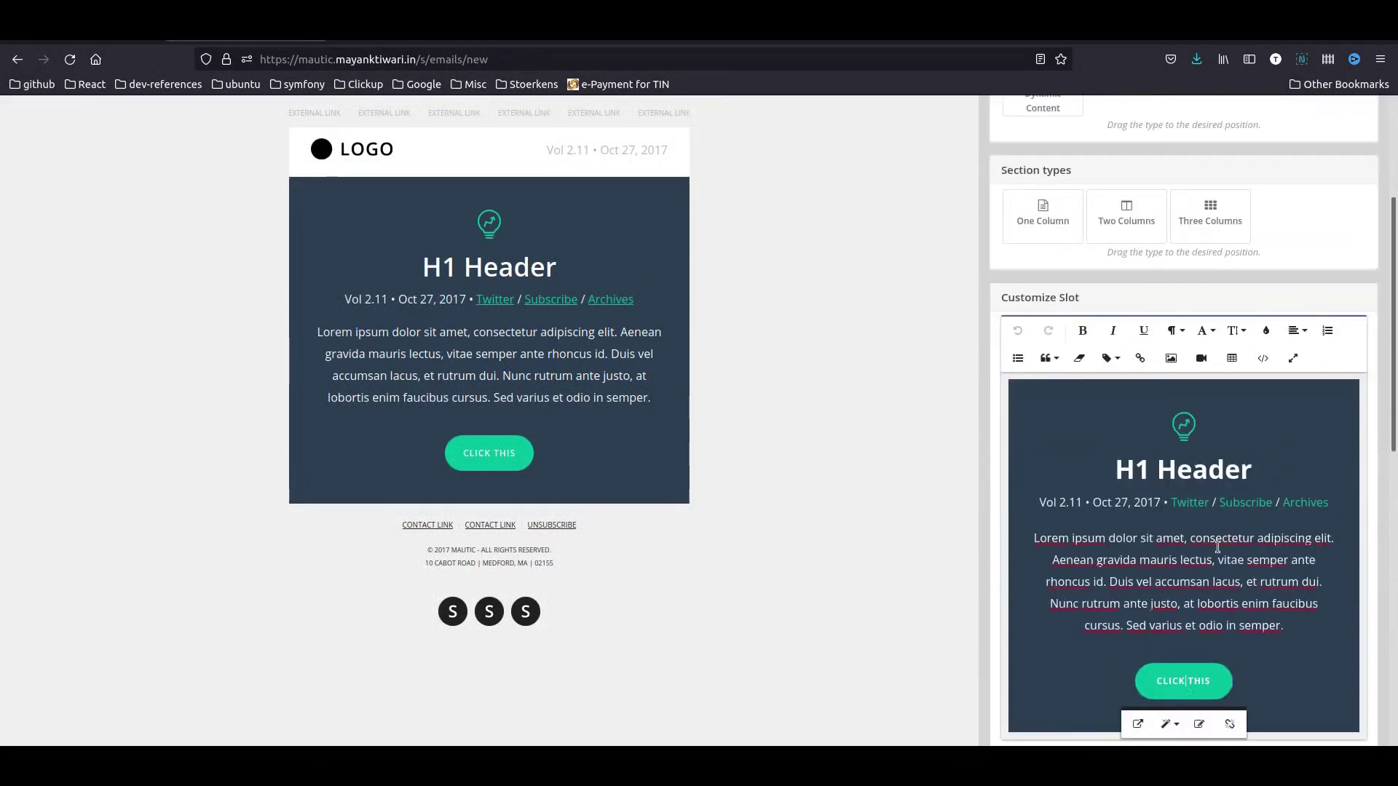
pyautogui.scroll(-3, 1217, 546)
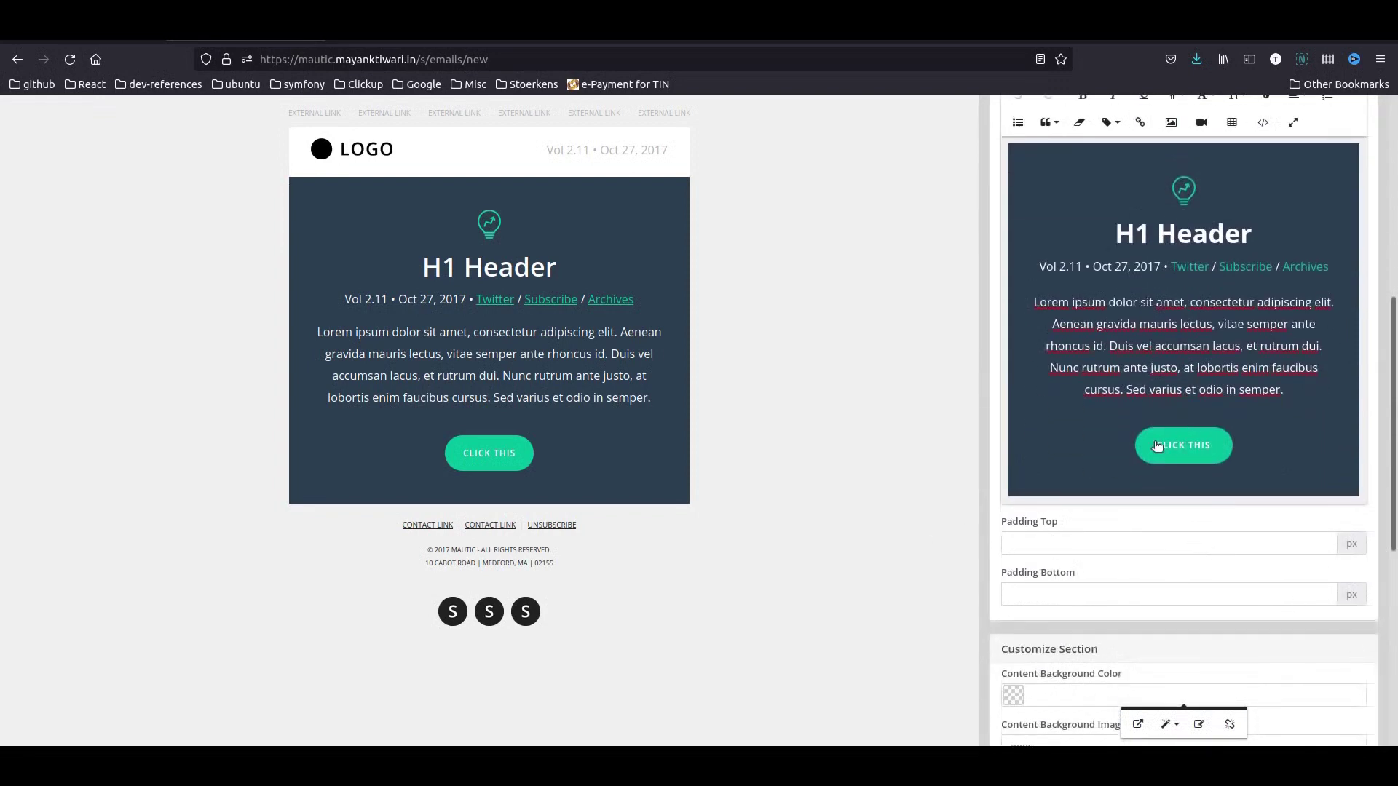
pyautogui.scroll(-3, 1185, 609)
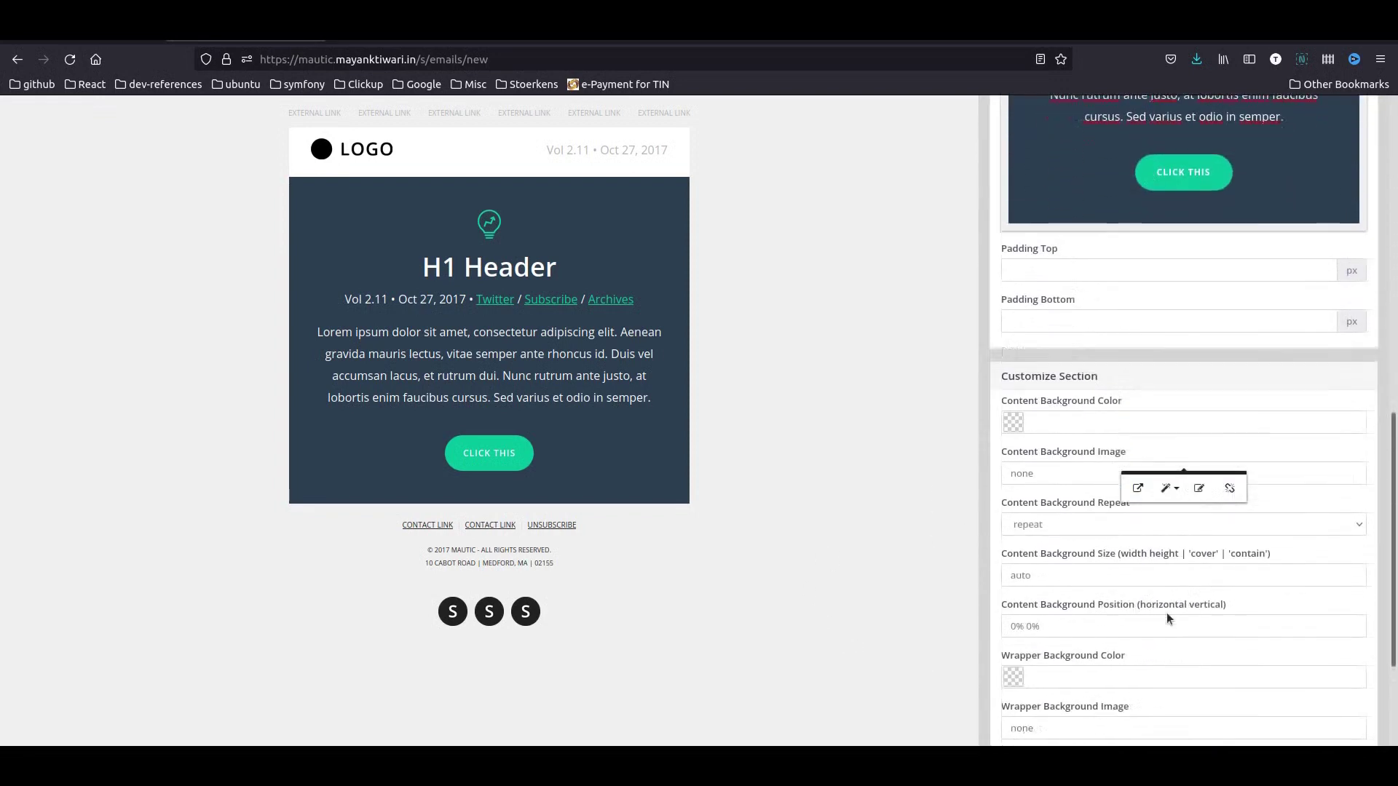
pyautogui.scroll(-2, 1166, 618)
pyautogui.scroll(-1, 1069, 581)
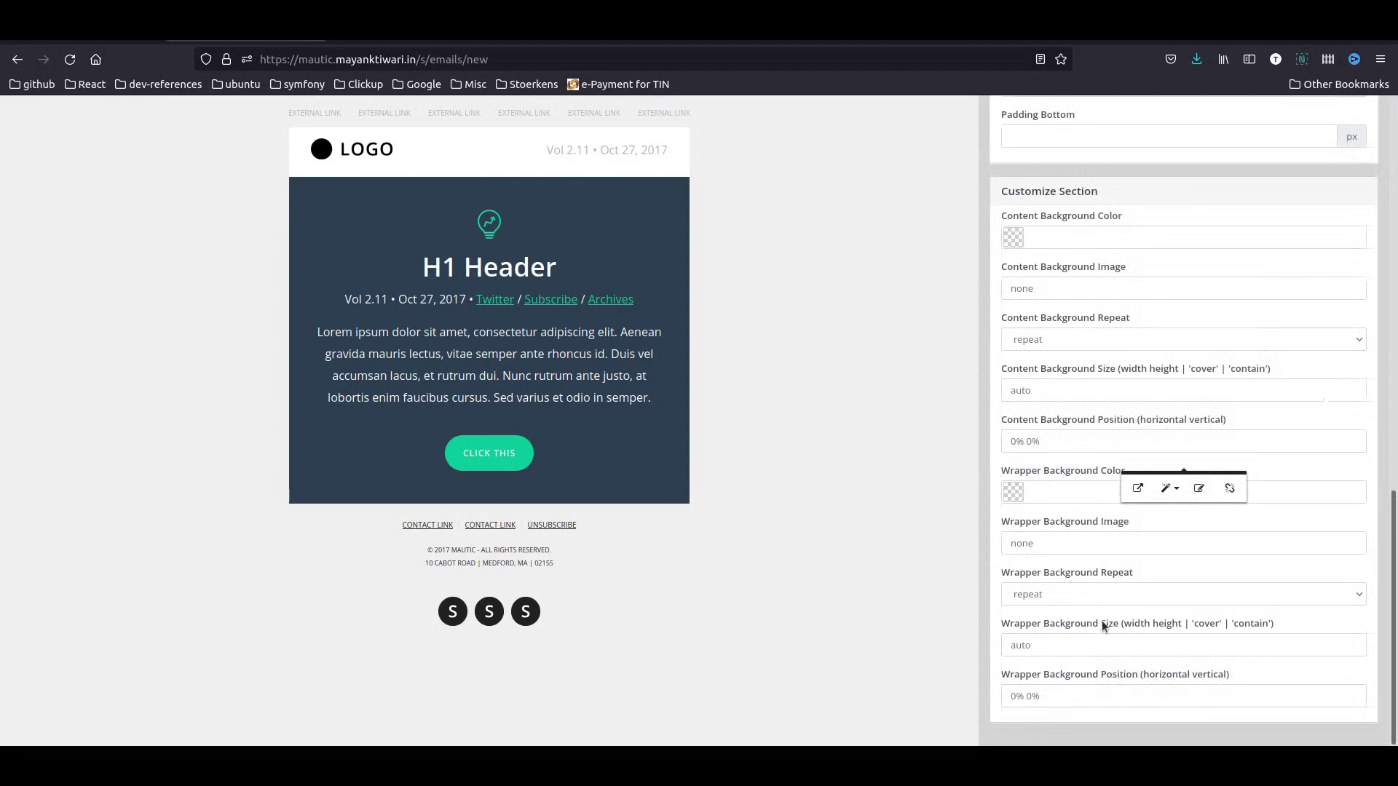
pyautogui.scroll(7, 1100, 623)
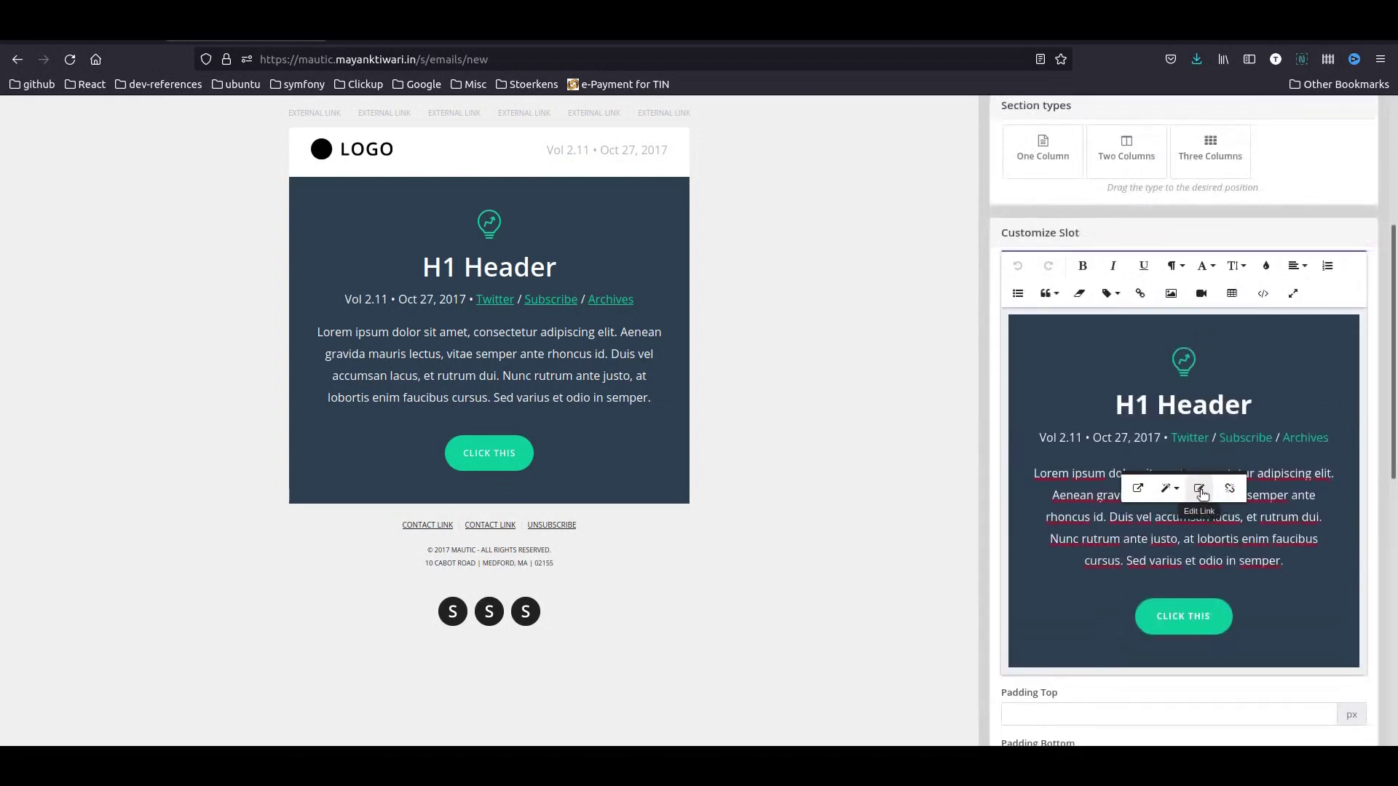
# - Relabel the button 'Confirm Your Subscription', link it to {pagelink=1}, and save
pyautogui.click(1202, 494)
pyautogui.scroll(-1, 1124, 721)
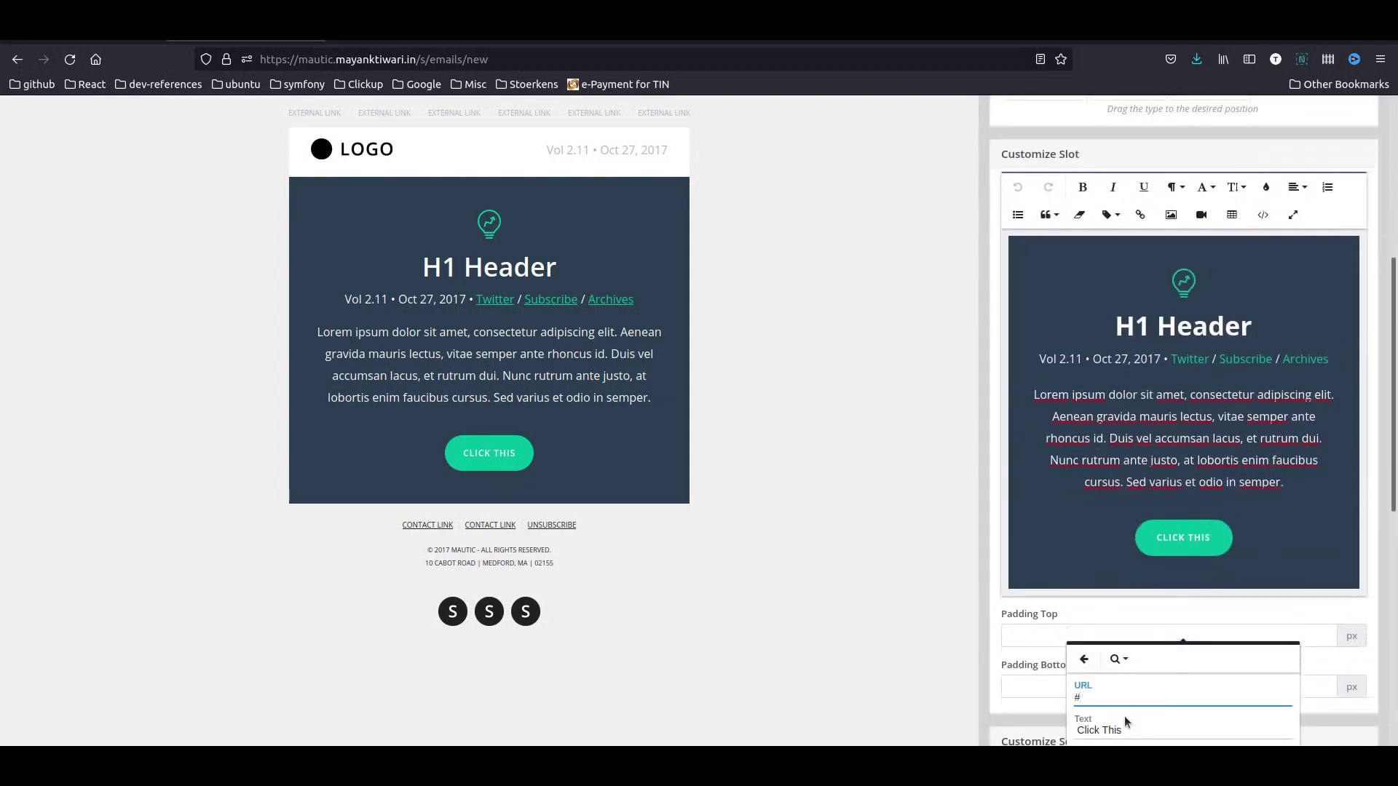
pyautogui.tripleClick(1124, 717)
pyautogui.write('Confirm')
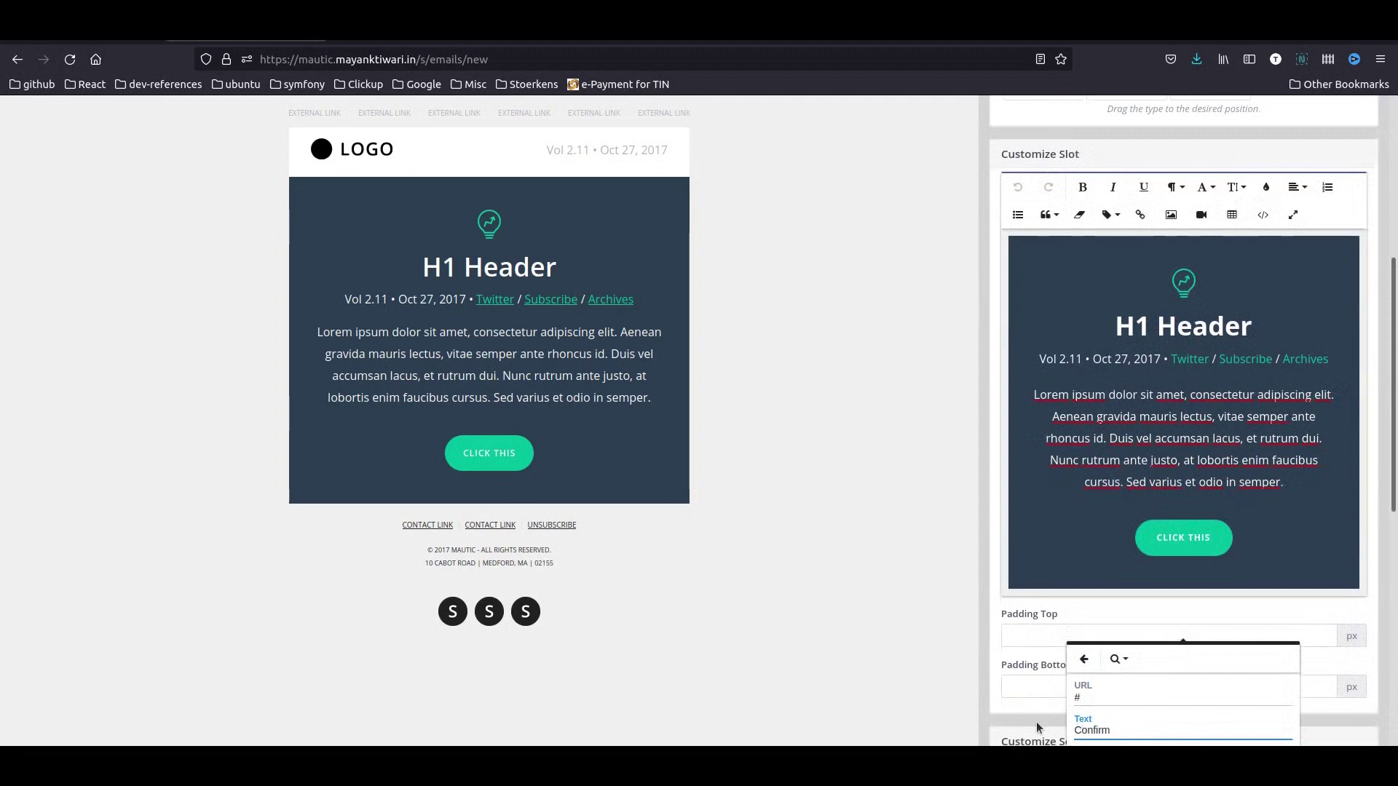
pyautogui.write(' Your Subscription')
pyautogui.click(1105, 700)
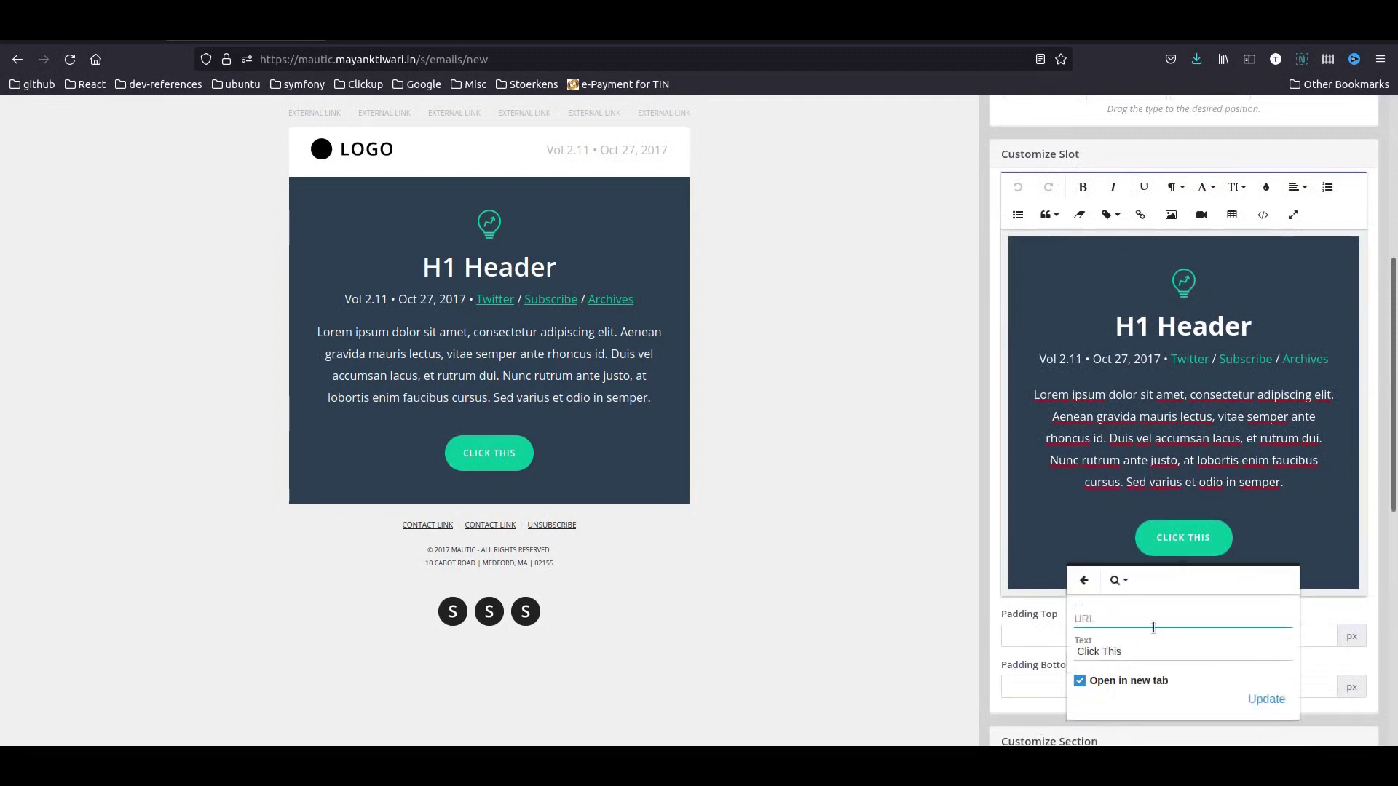
pyautogui.write('{pagelink=1}')
pyautogui.click(1264, 698)
pyautogui.scroll(5, 1261, 697)
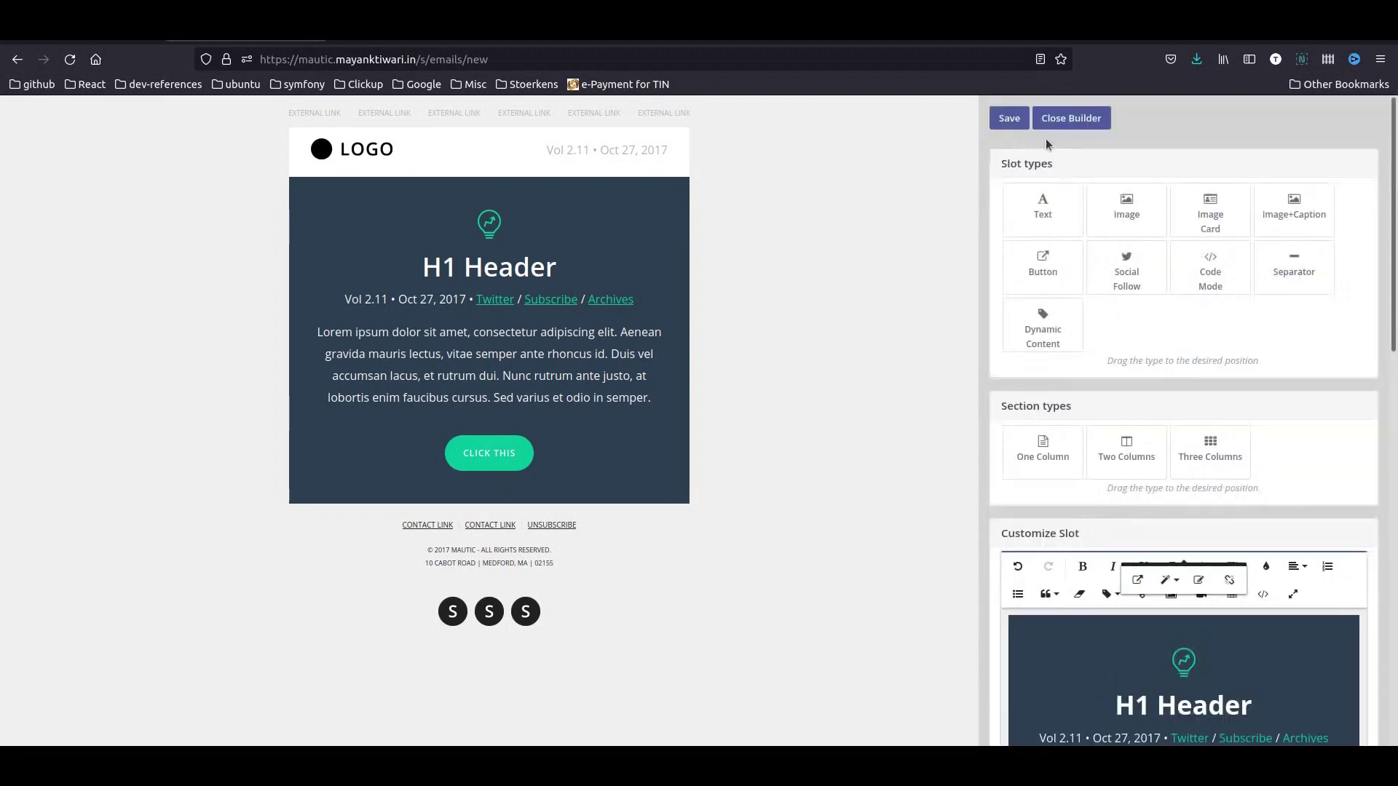
pyautogui.click(1009, 118)
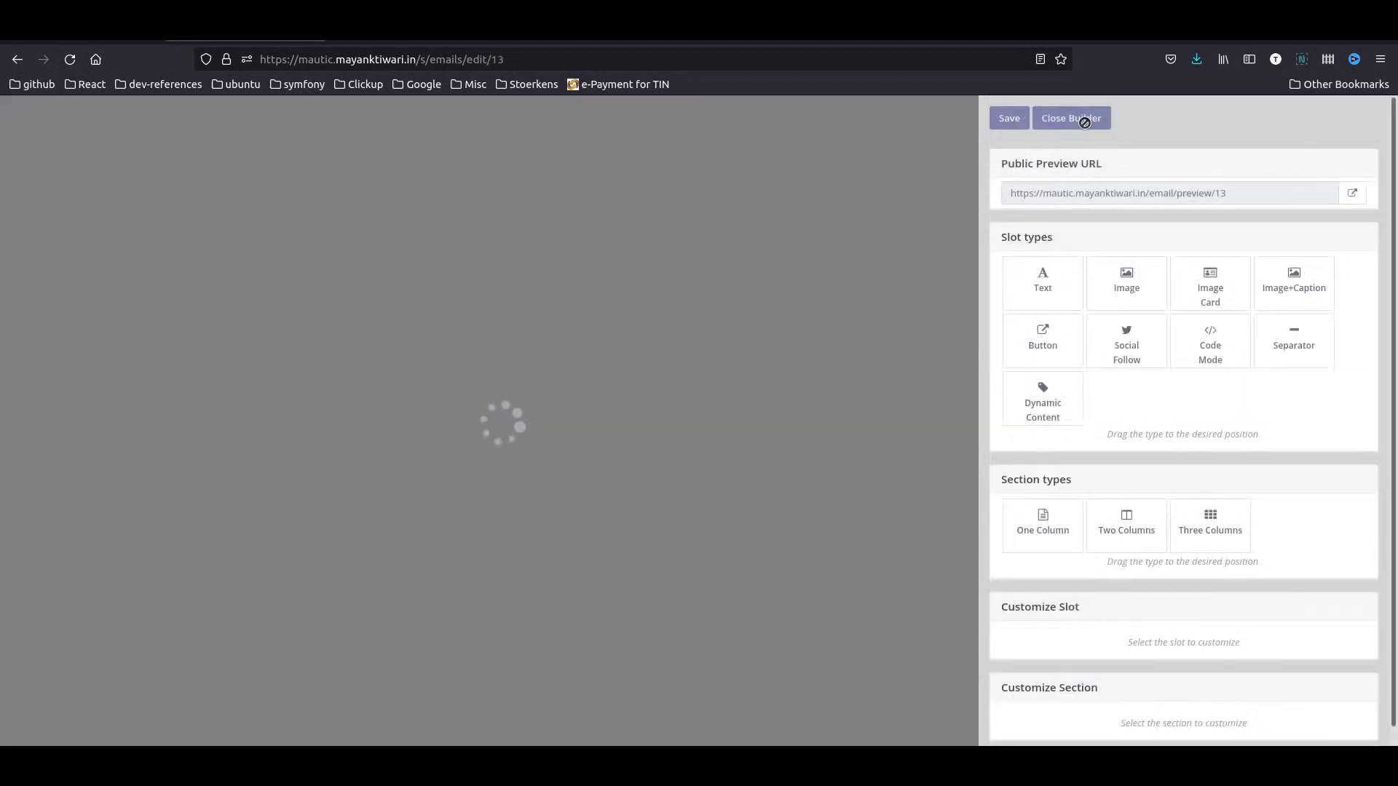
# - Preview the email and follow its call-to-action to the thank-you page
pyautogui.click(1351, 193)
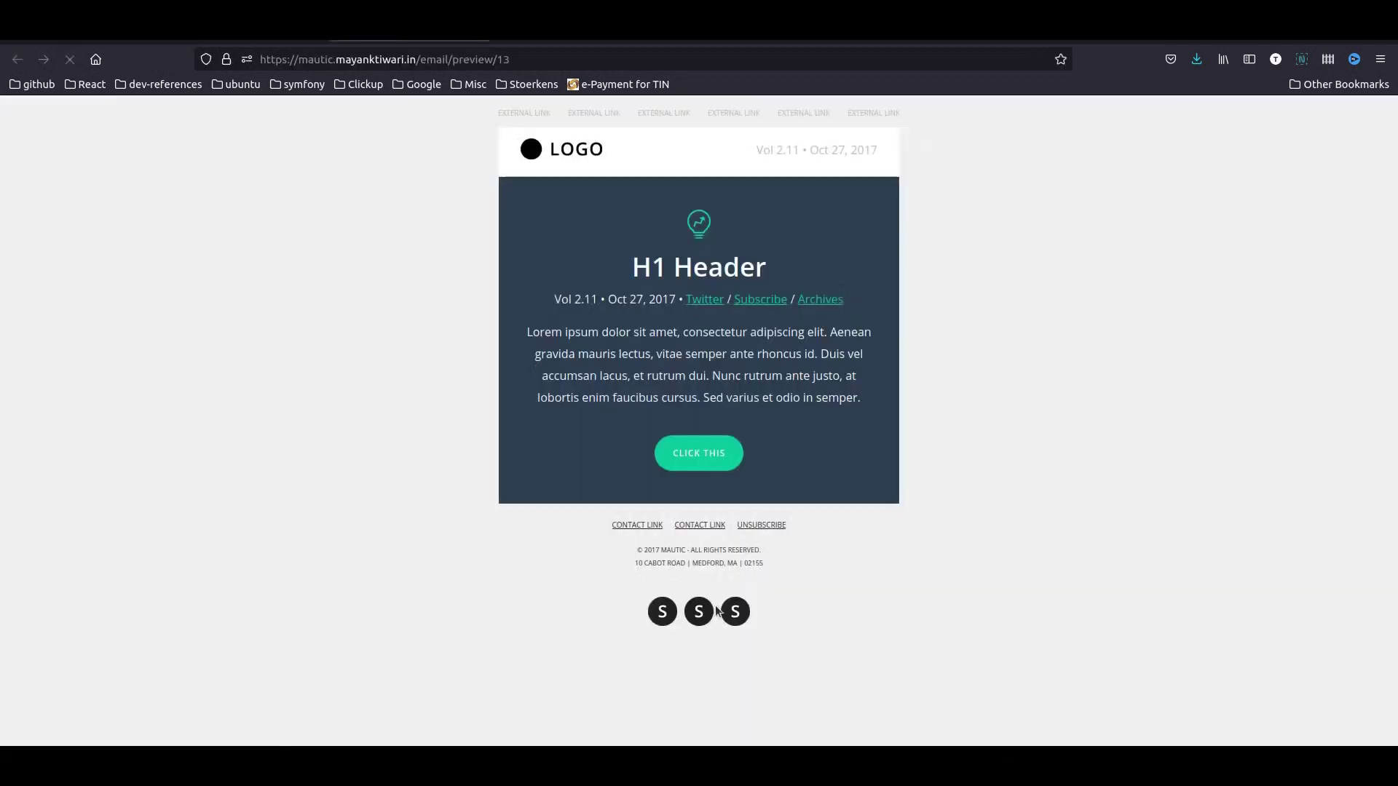
pyautogui.click(697, 455)
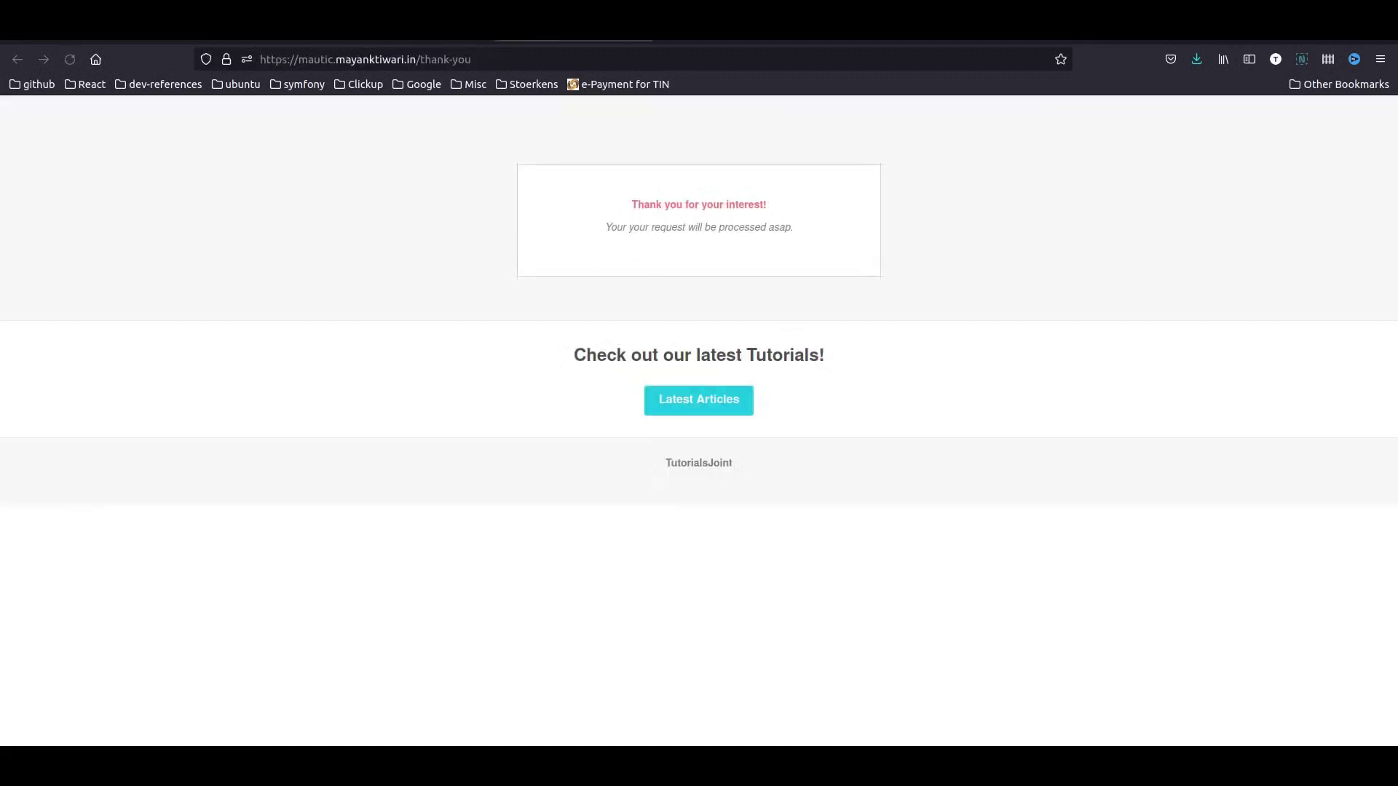
pyautogui.click(643, 29)
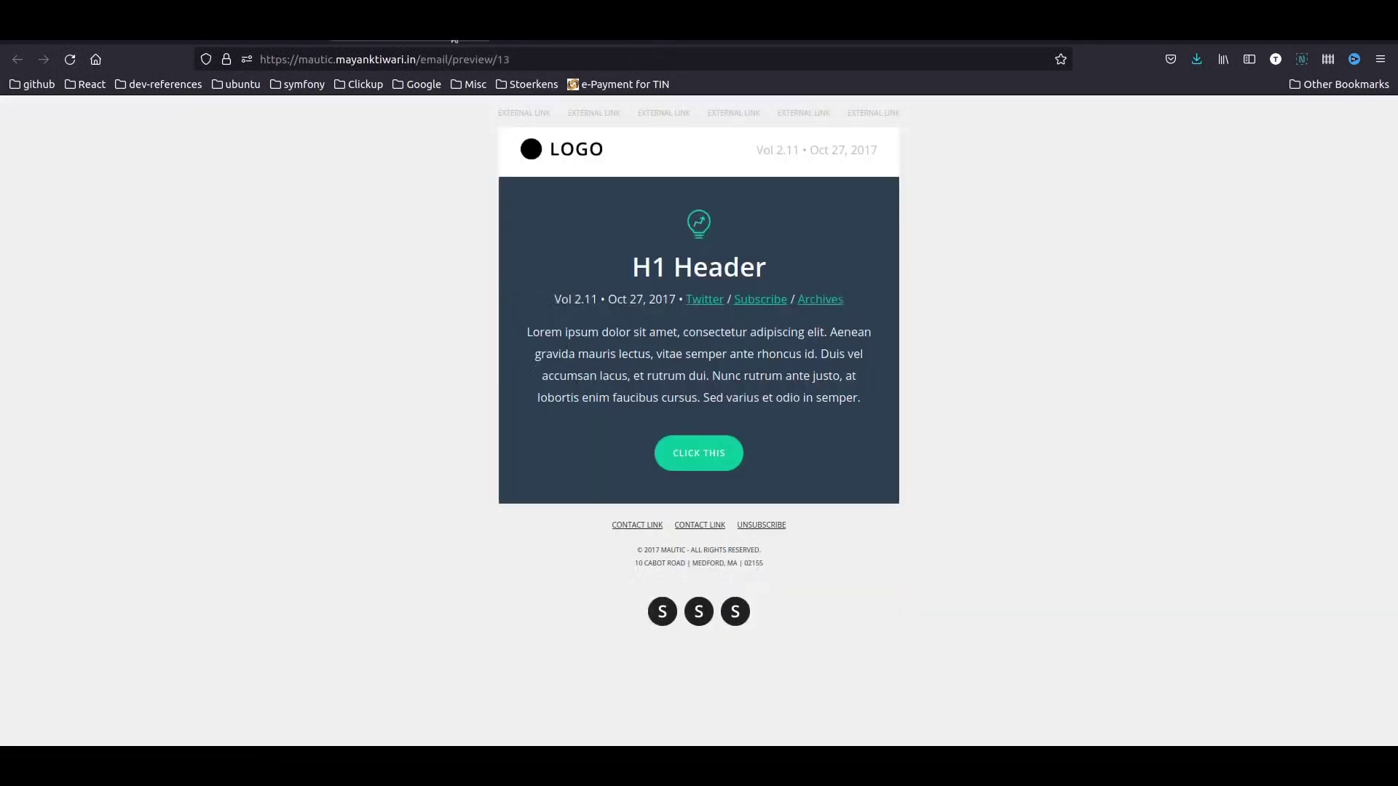
pyautogui.click(479, 37)
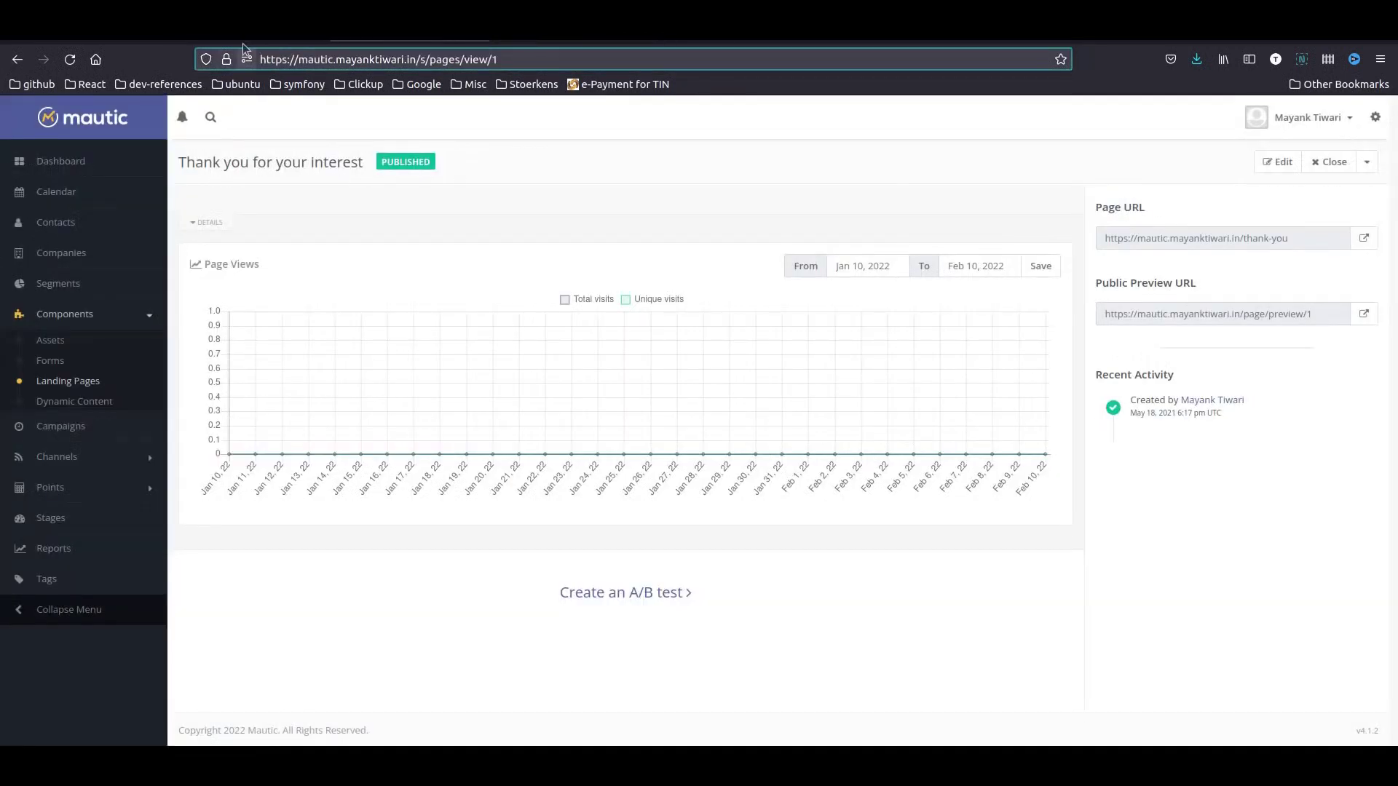
pyautogui.click(245, 33)
# - Close the builder, save the 'free ebook double opt in' email, and return to the Emails list
pyautogui.click(1087, 120)
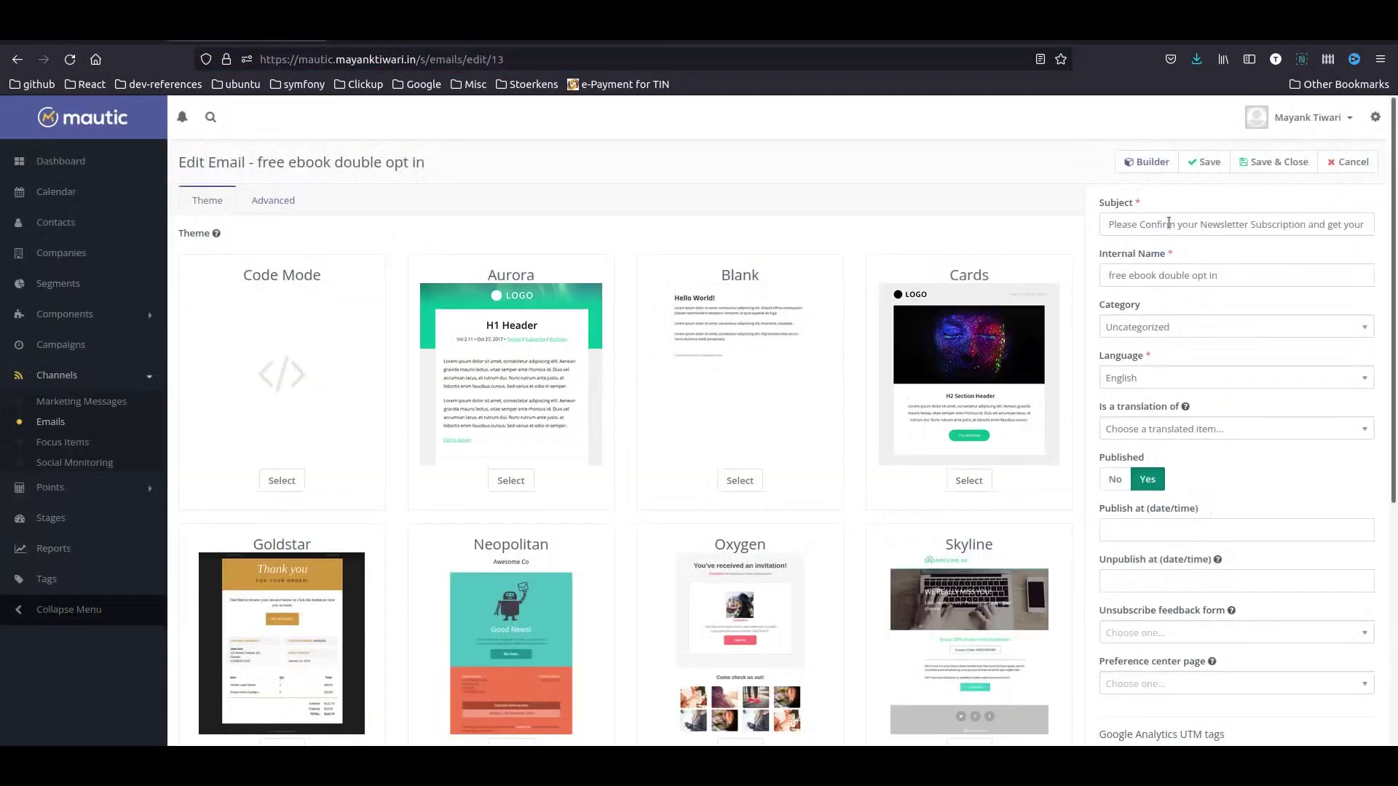
pyautogui.click(1286, 162)
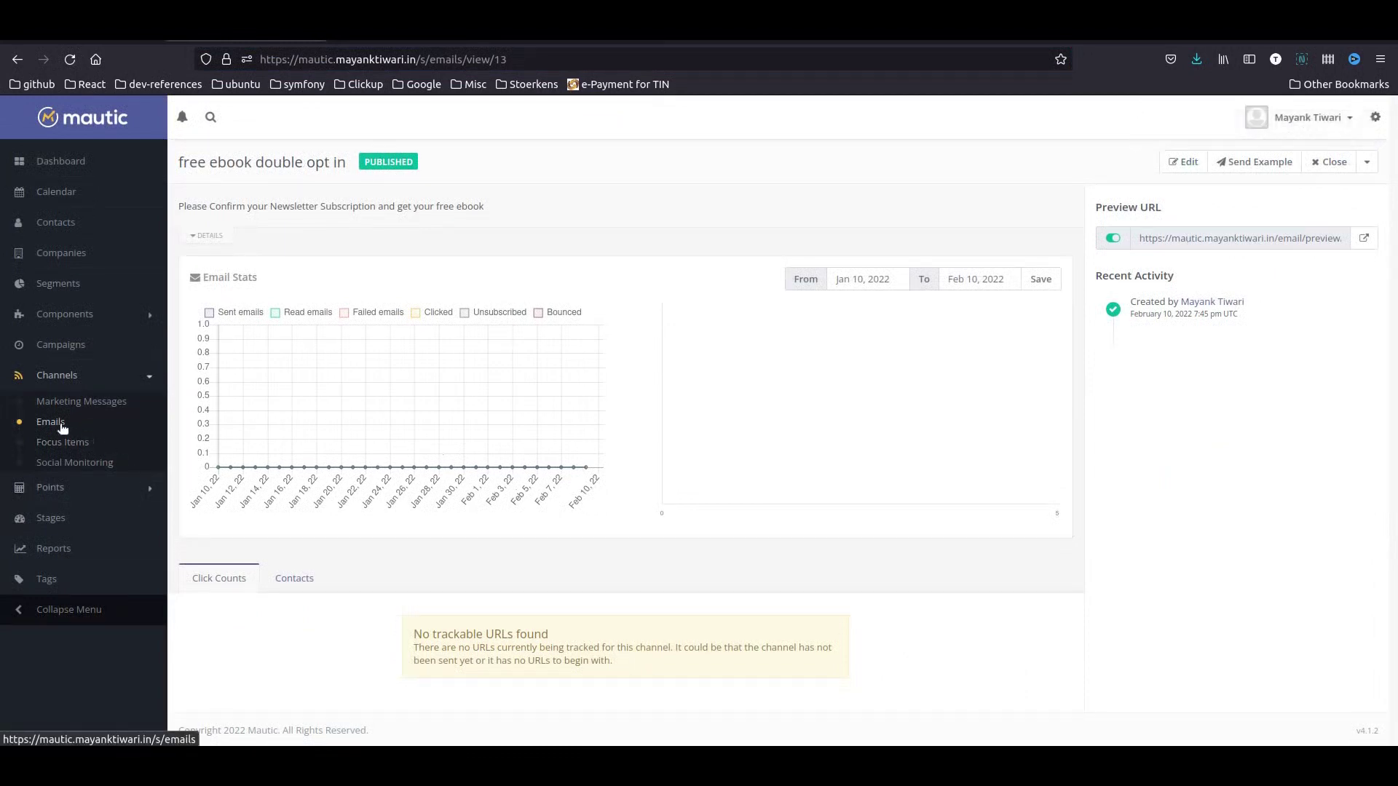
pyautogui.click(62, 428)
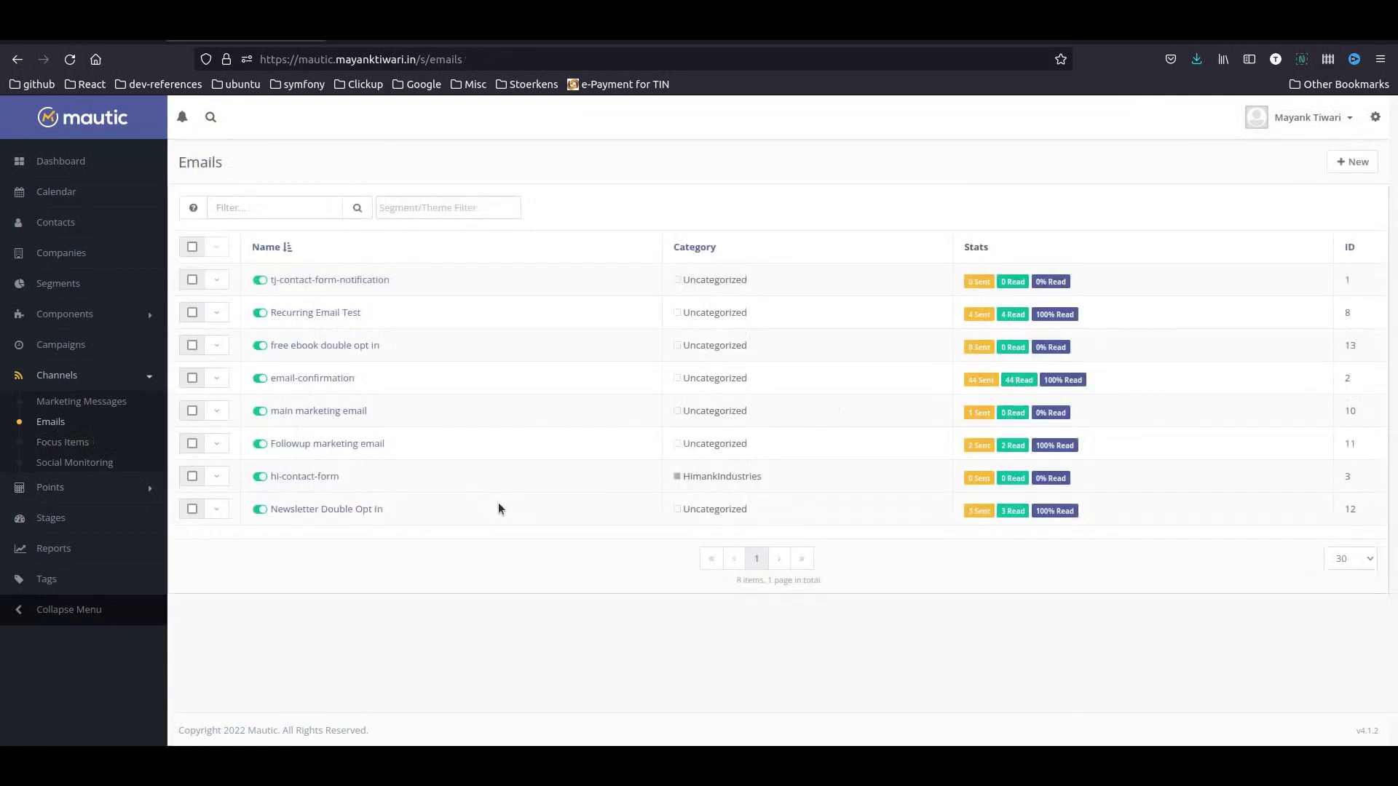
# - Start a New Template Email with subject 'Here is your Free Ebook !' and internal name 'Download Free Ebook'
pyautogui.click(1355, 162)
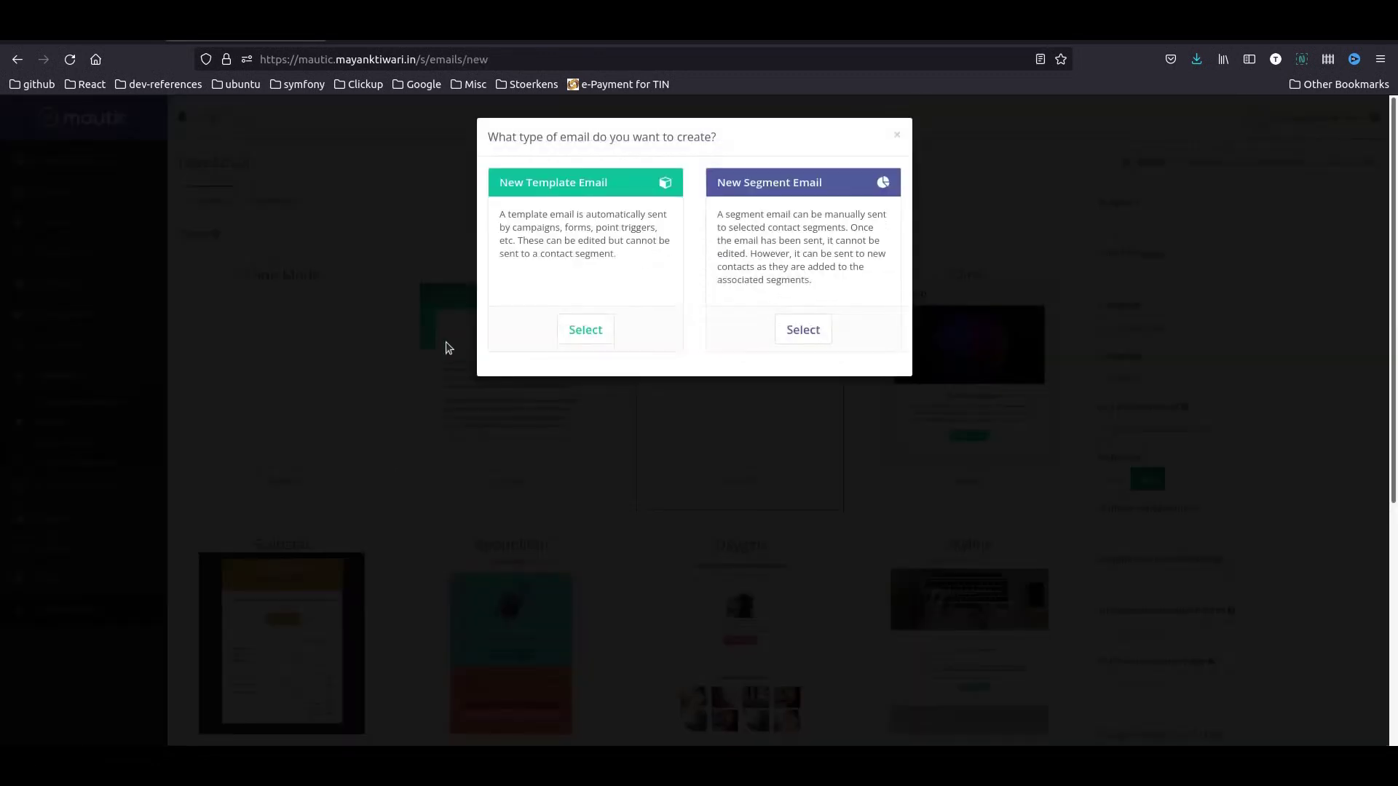
pyautogui.click(586, 330)
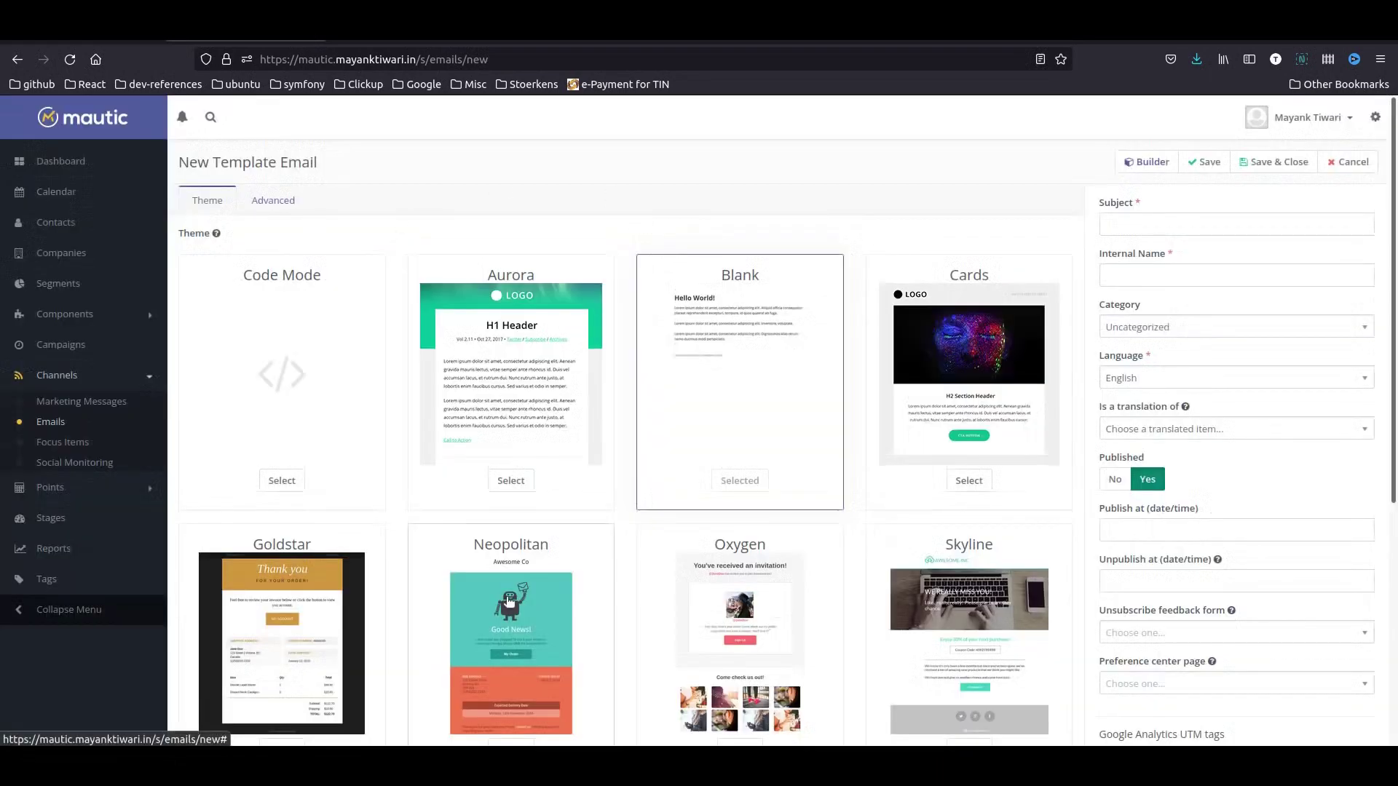
pyautogui.scroll(-5, 630, 638)
pyautogui.scroll(5, 436, 602)
pyautogui.click(1152, 227)
pyautogui.write('Here')
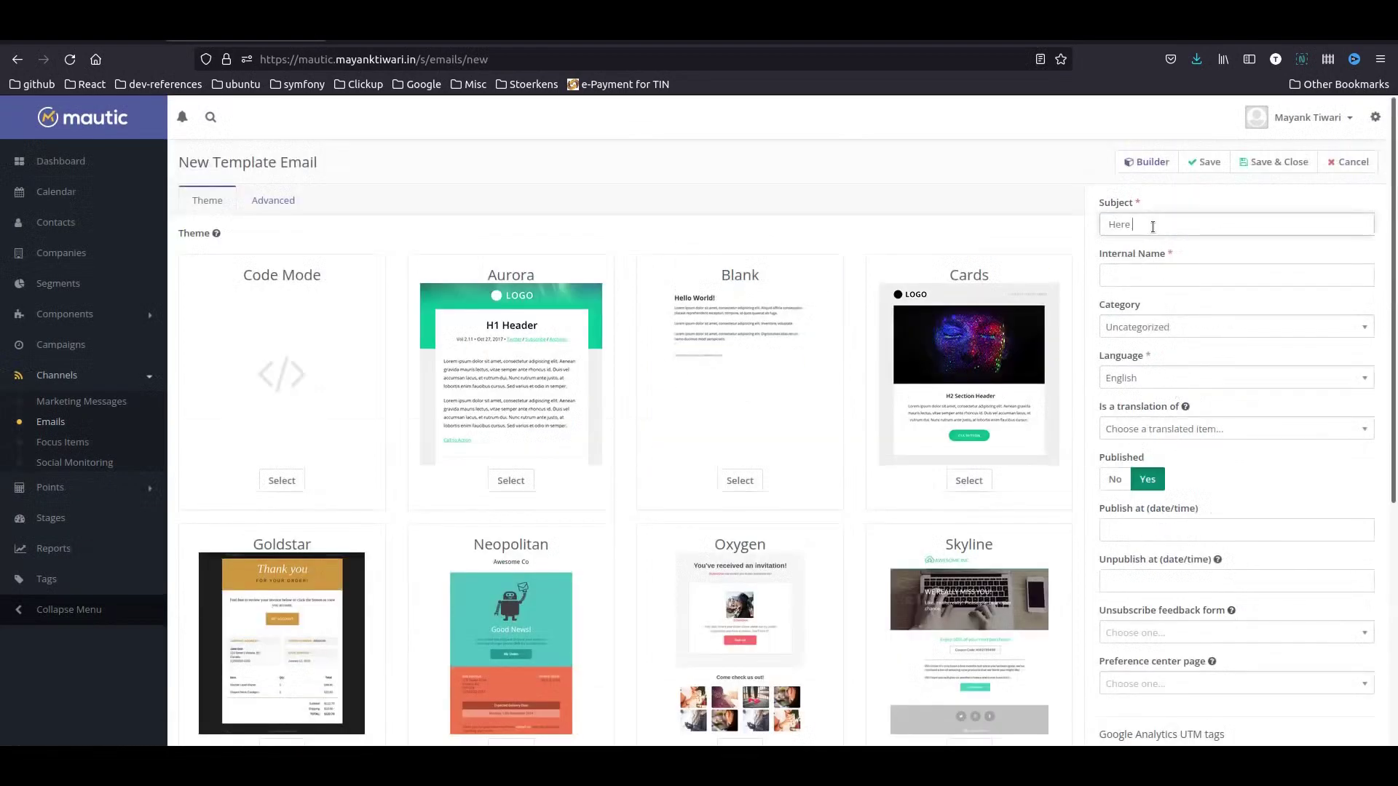
pyautogui.write(' is your Free Ebook !')
pyautogui.click(1155, 275)
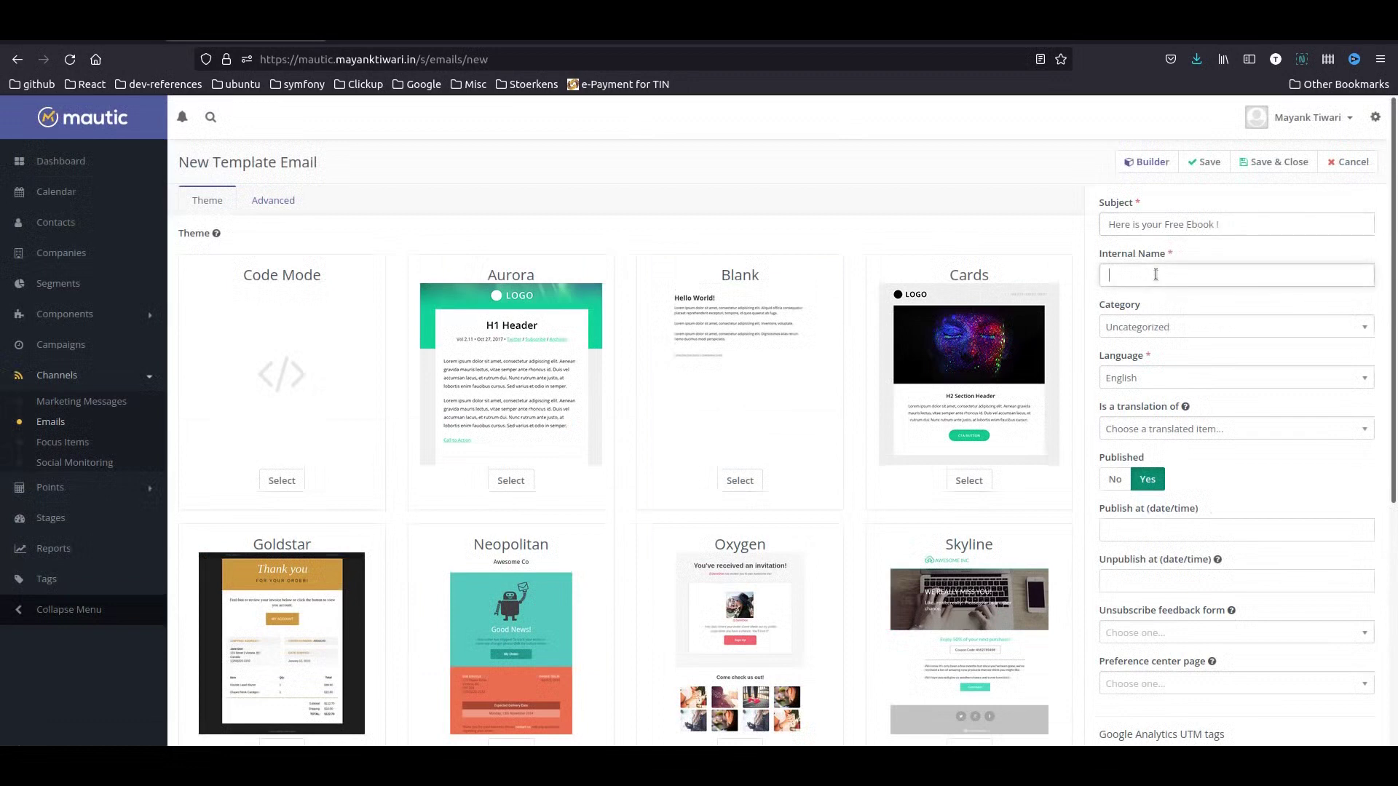
pyautogui.write('Download Free Ebook')
# - In the builder, delete the section holding the Activate account button
pyautogui.click(1152, 163)
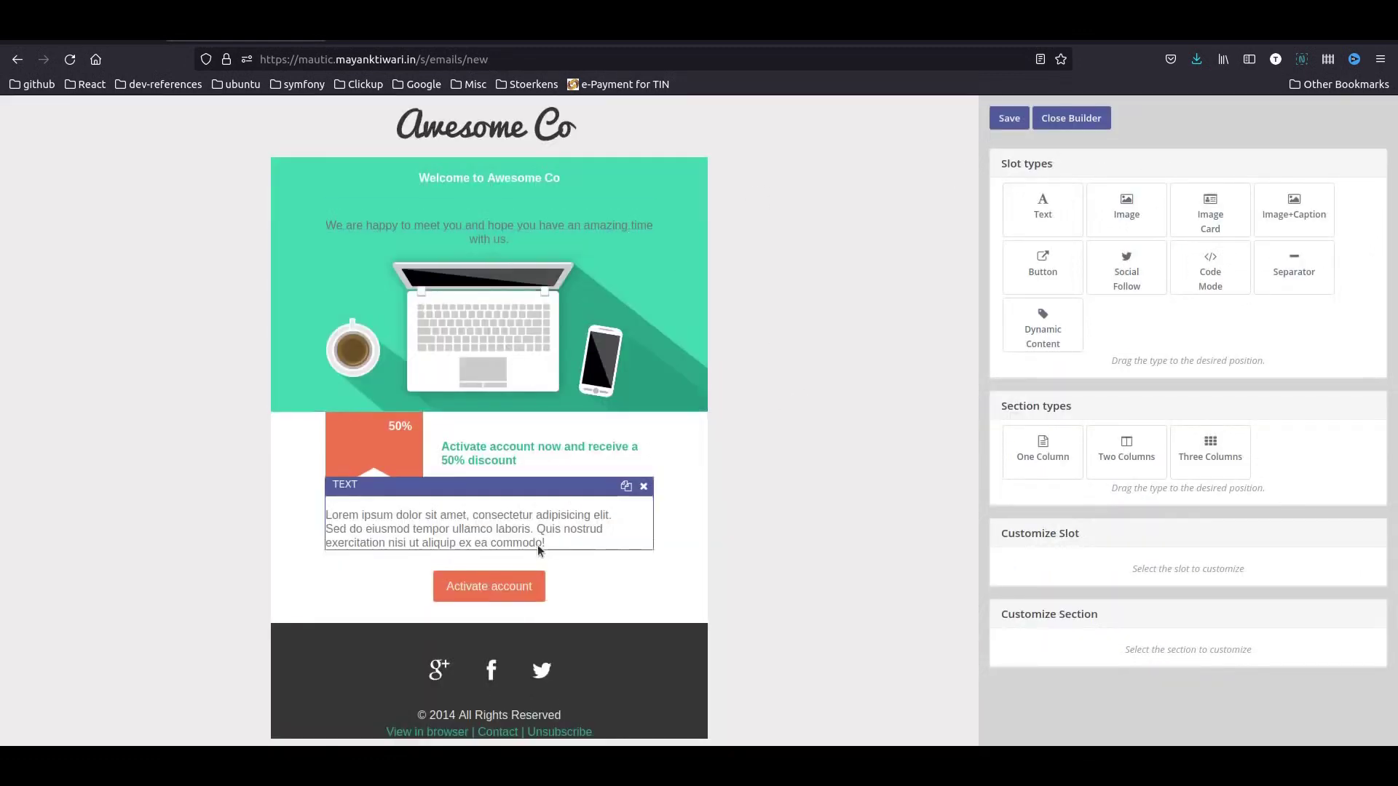
pyautogui.click(489, 586)
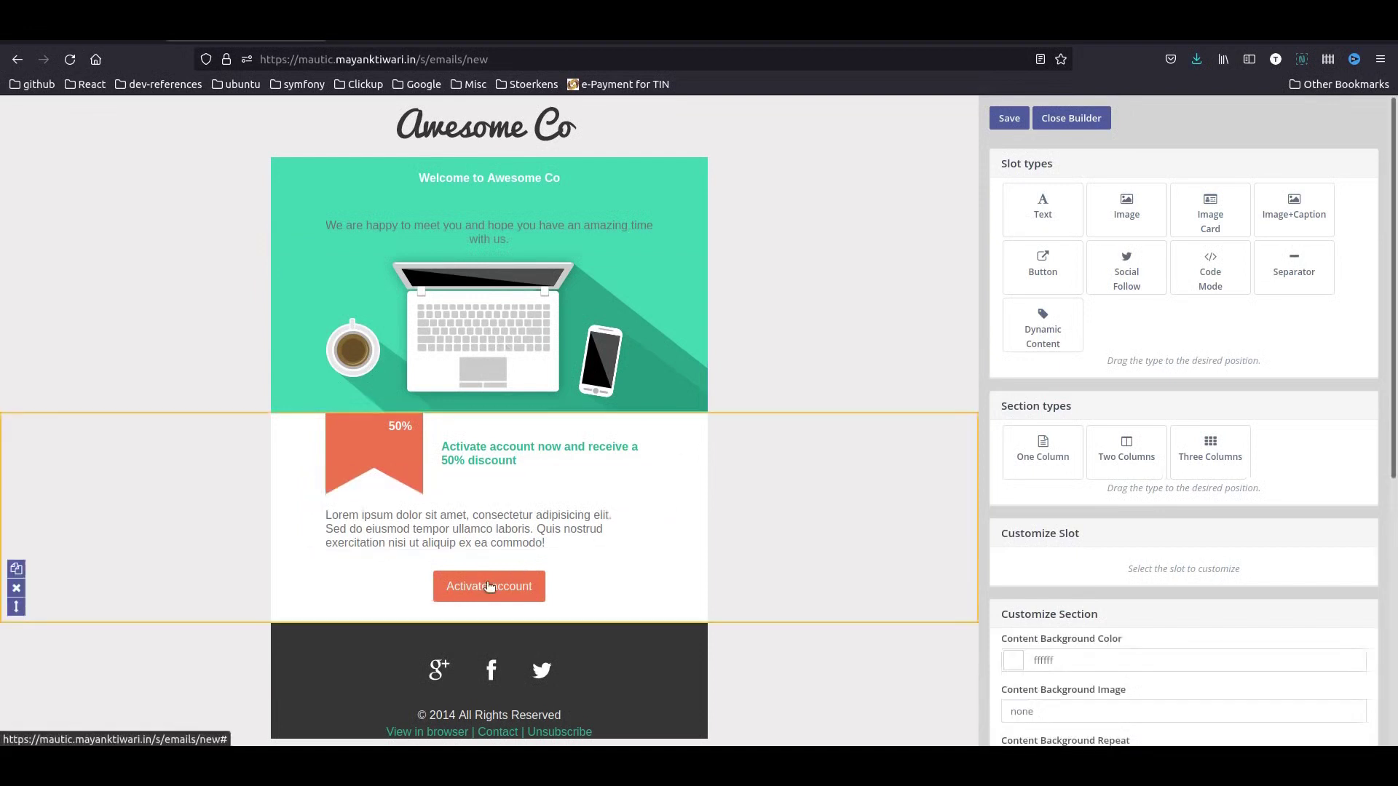
pyautogui.scroll(-3, 1208, 575)
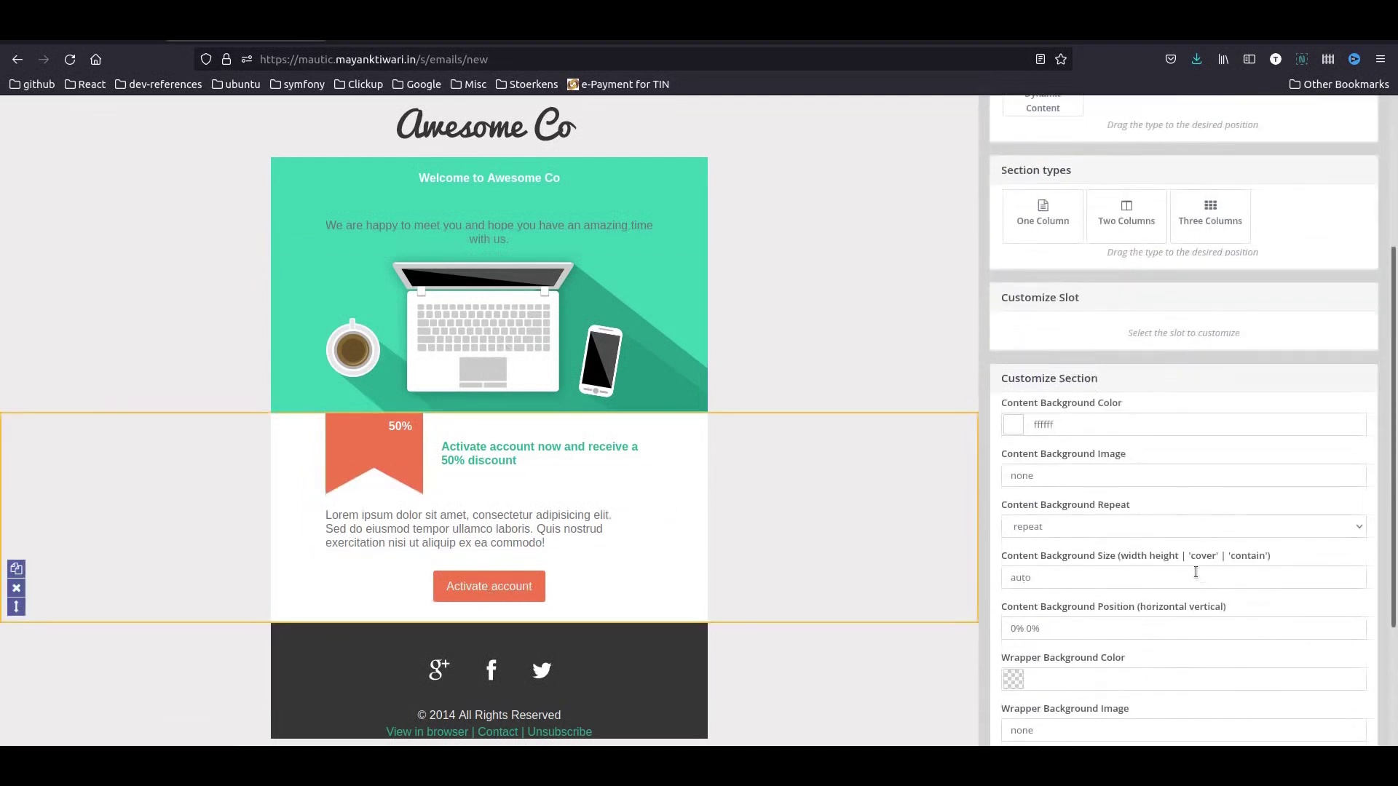
pyautogui.click(481, 465)
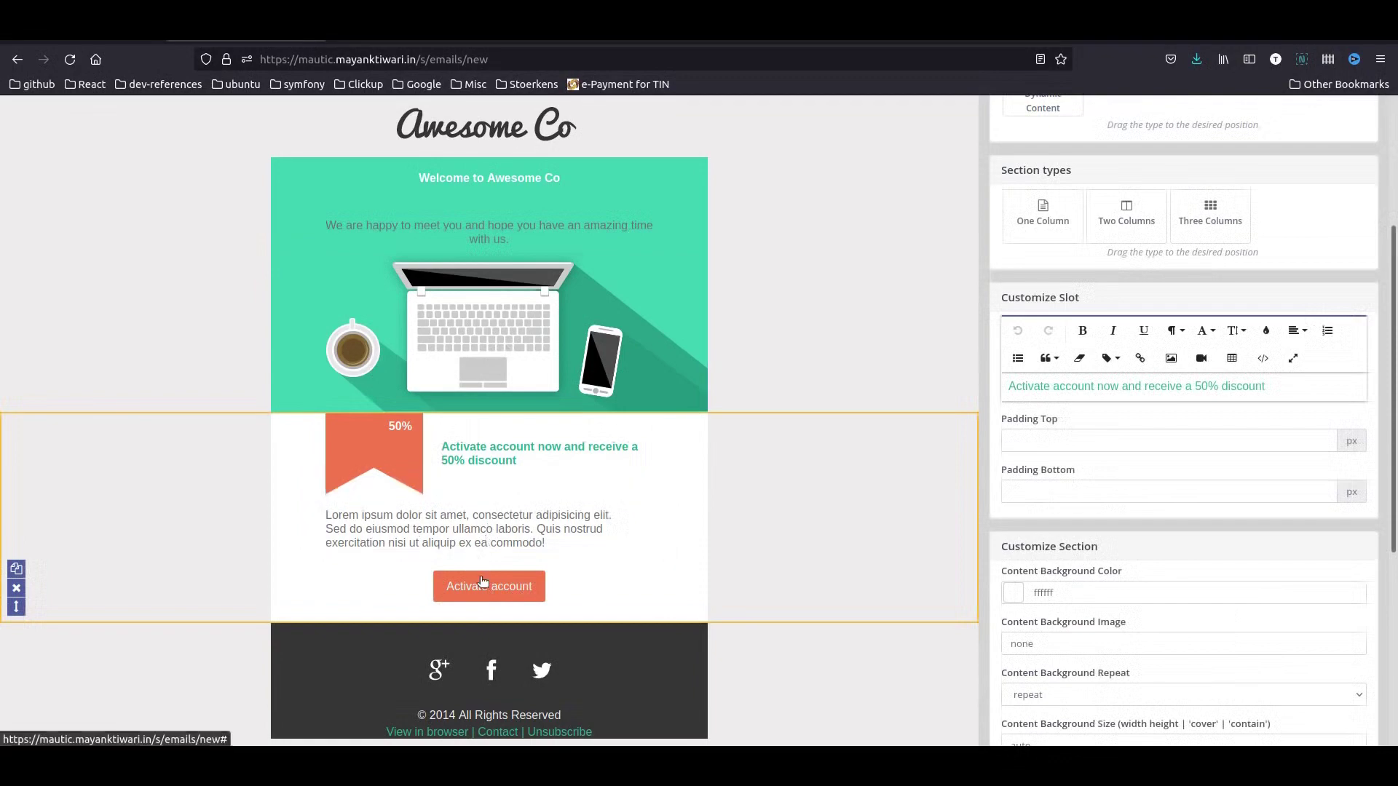
pyautogui.click(477, 532)
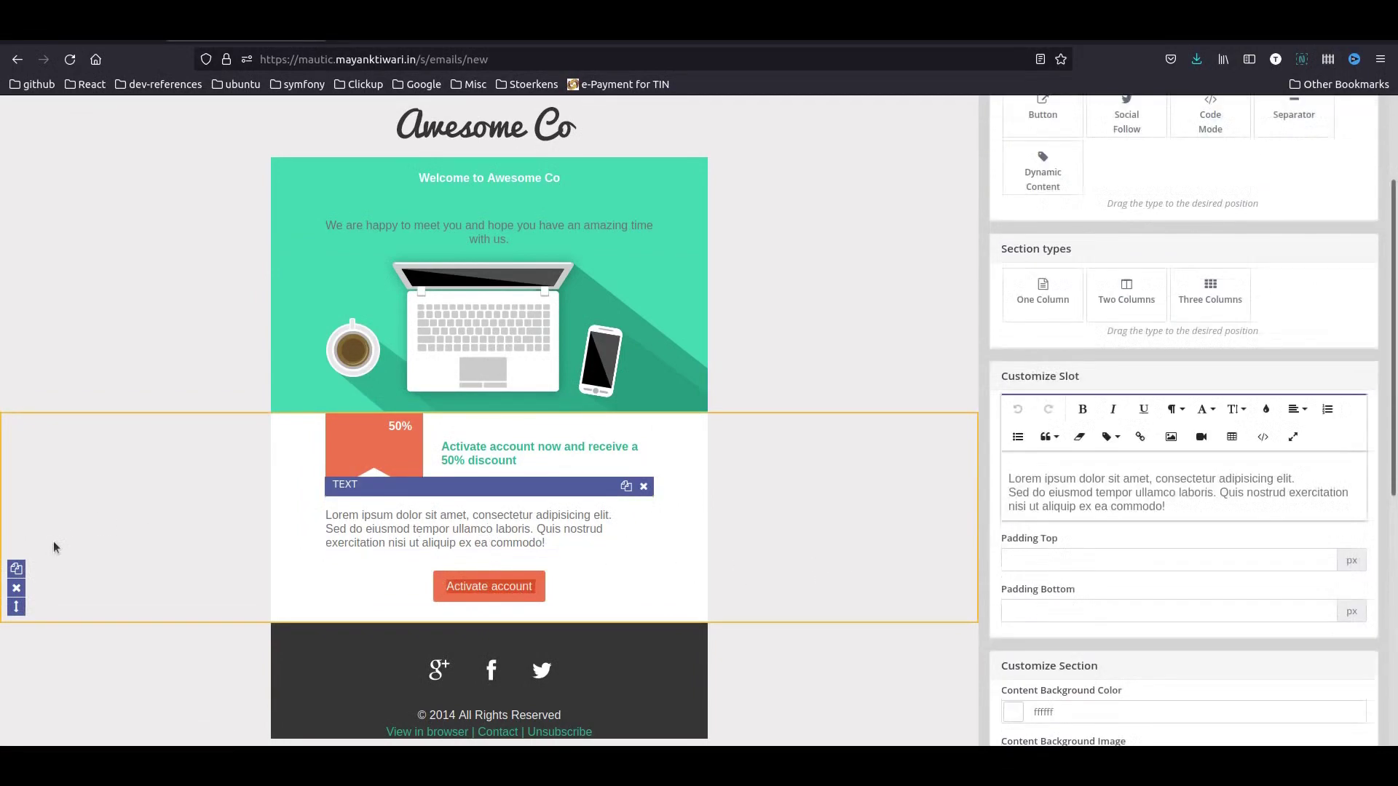
pyautogui.click(16, 588)
pyautogui.click(856, 454)
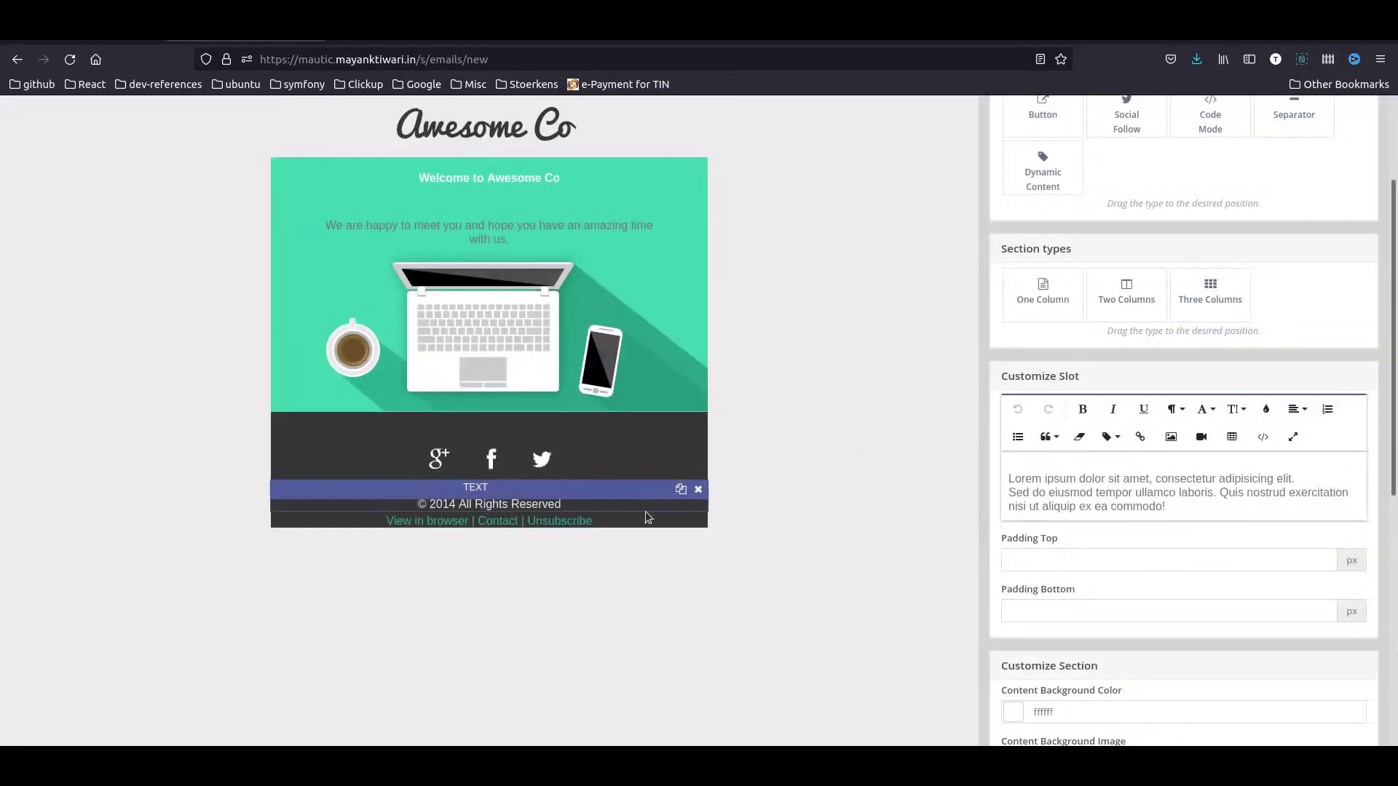
# - Add a medium-size, centred Button slot just below the laptop image
pyautogui.click(542, 324)
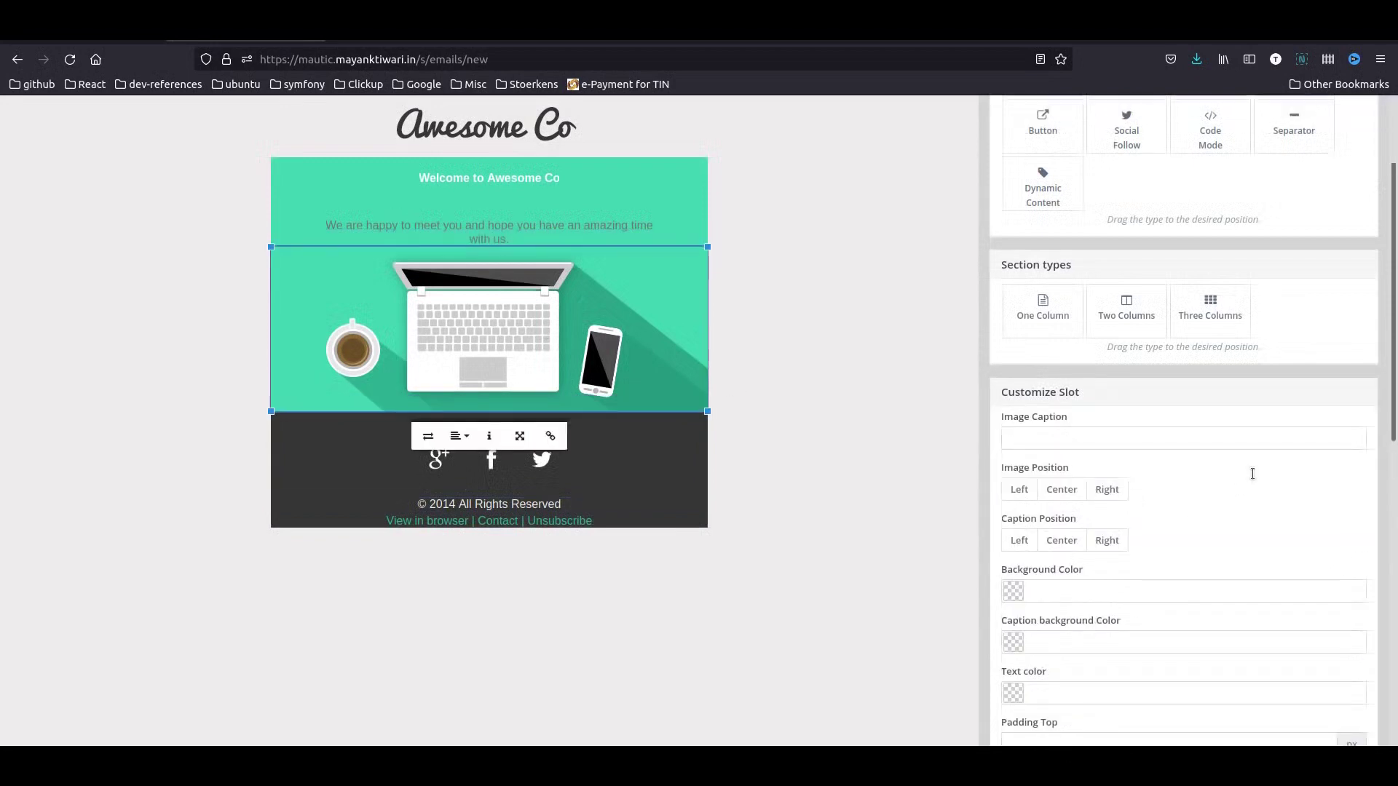
pyautogui.scroll(2, 1252, 473)
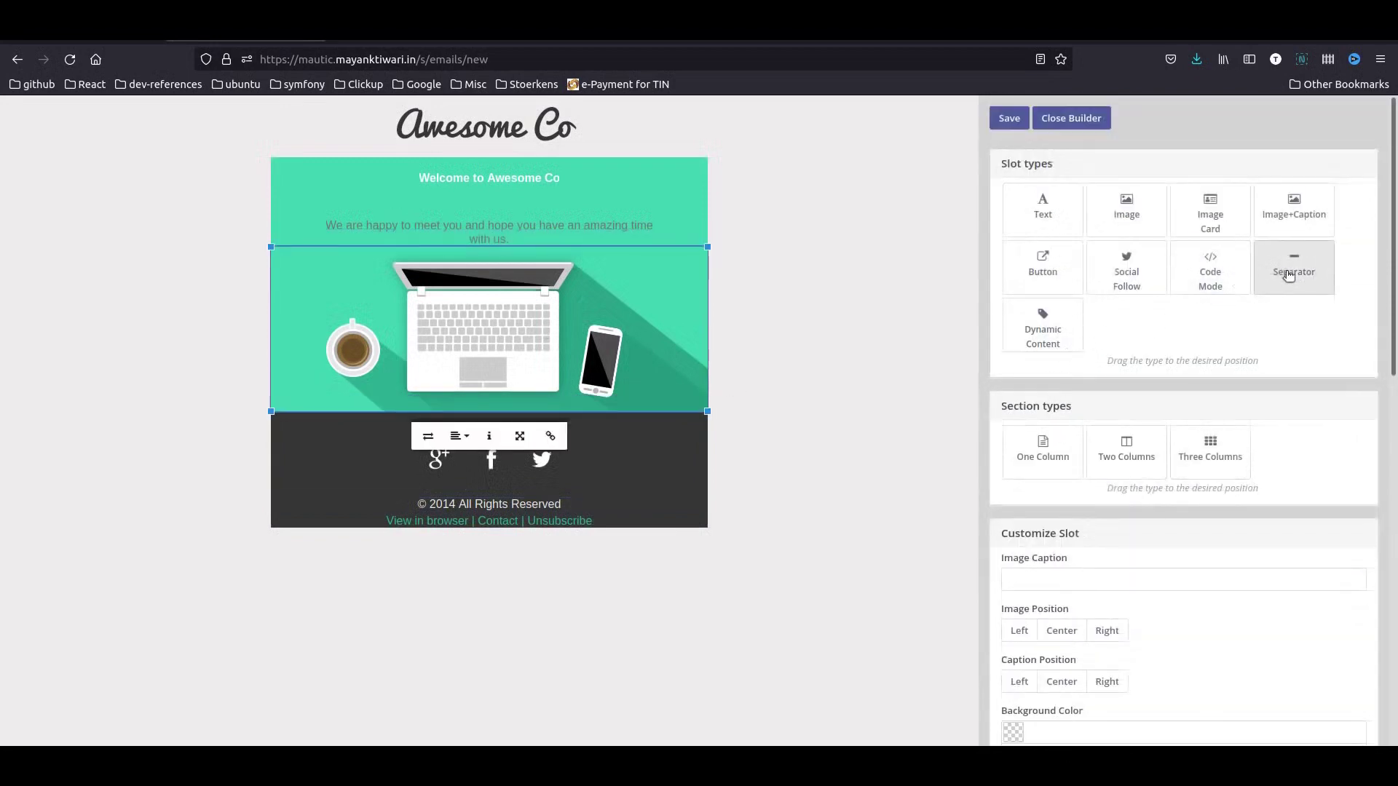
pyautogui.moveTo(1048, 278); pyautogui.dragTo(377, 406)
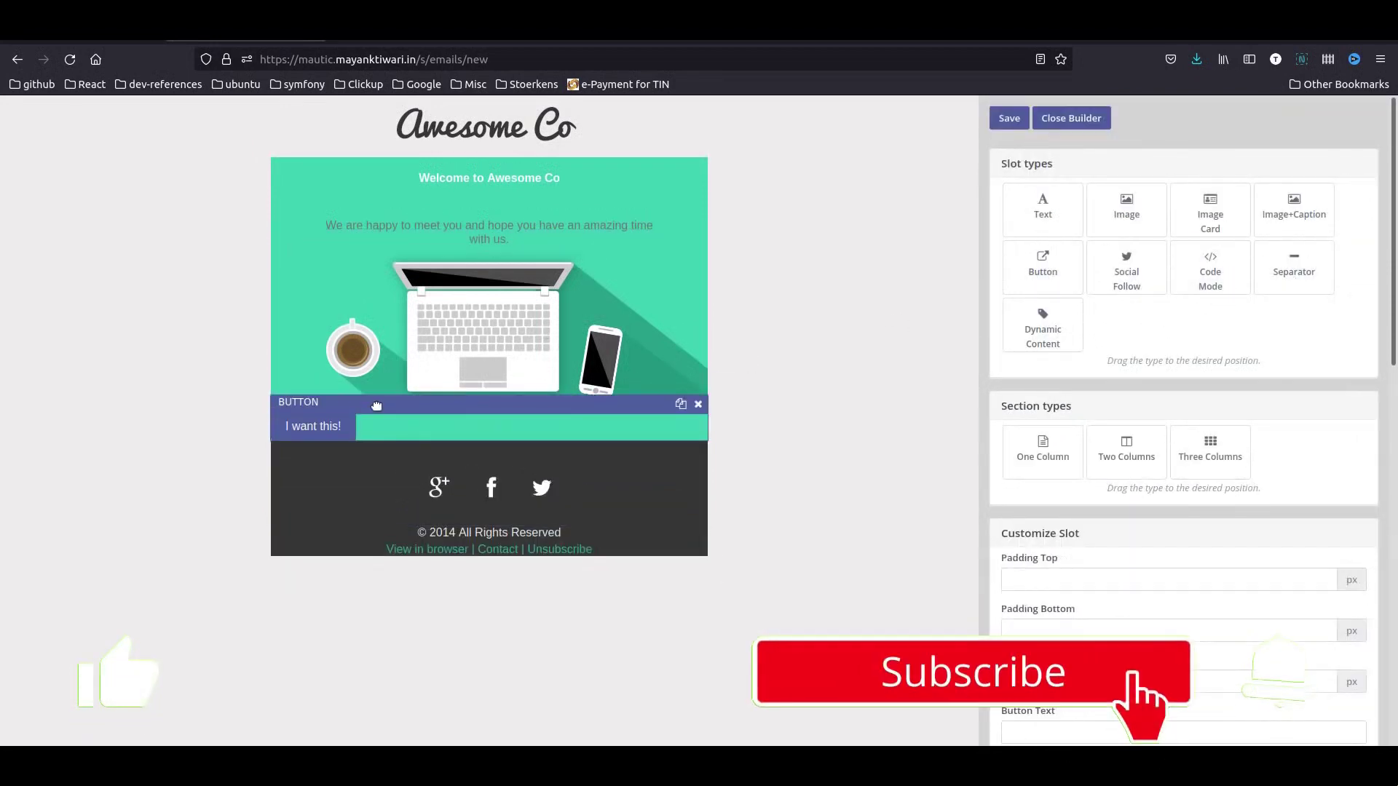
pyautogui.scroll(-4, 1160, 536)
pyautogui.click(1041, 520)
pyautogui.click(1067, 572)
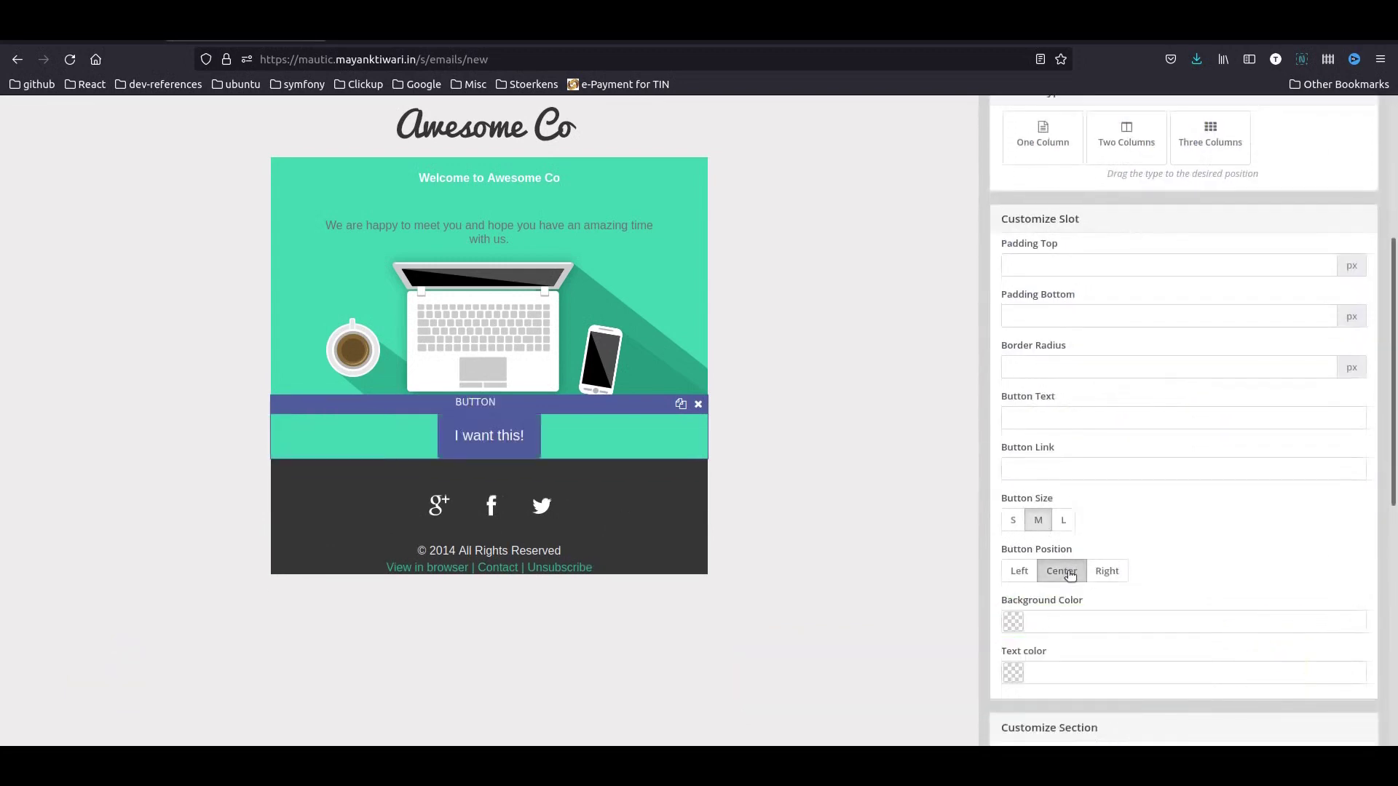
# - Label the button 'Download Free EBook', link it to {assetlink=2}, and save
pyautogui.click(1045, 416)
pyautogui.write('Download F')
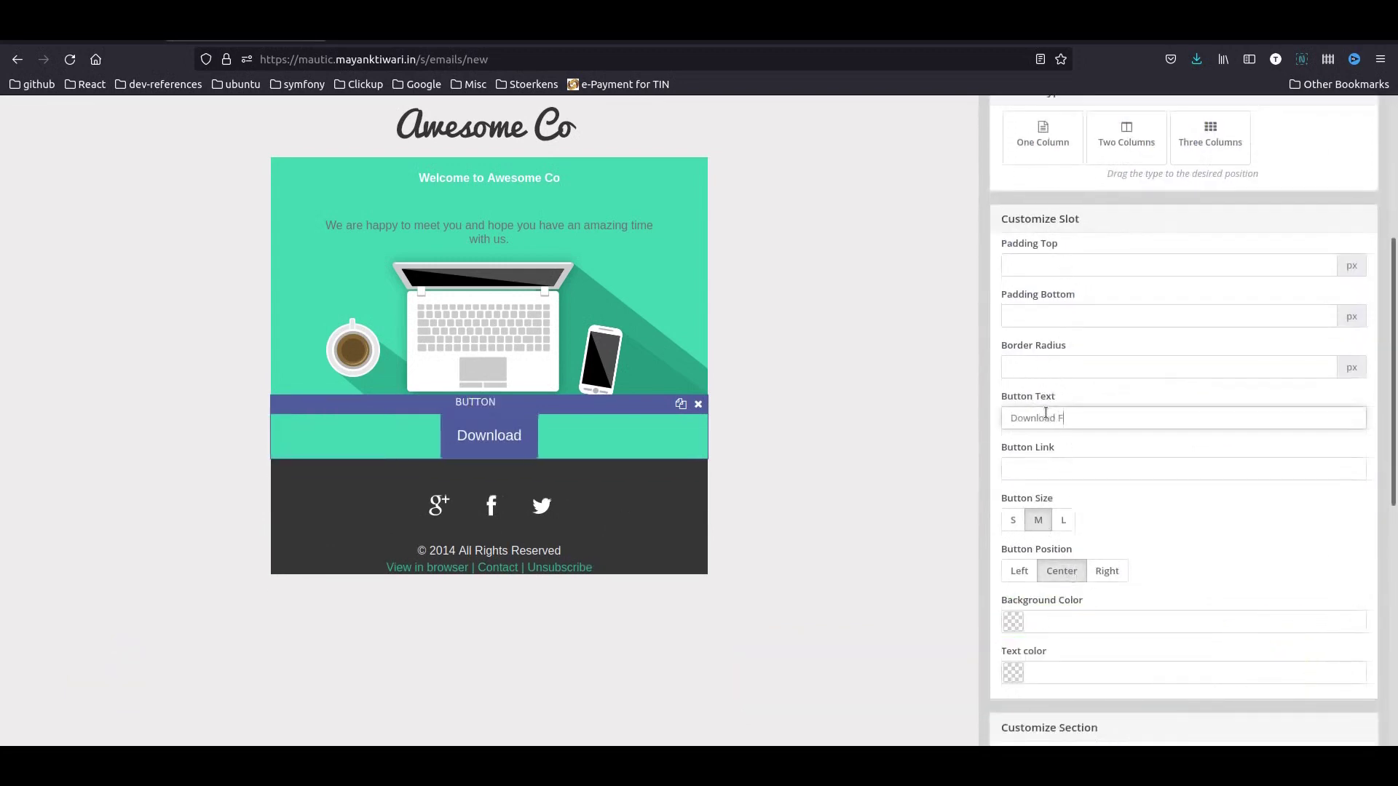
pyautogui.write('ree Bo')
pyautogui.write('Book')
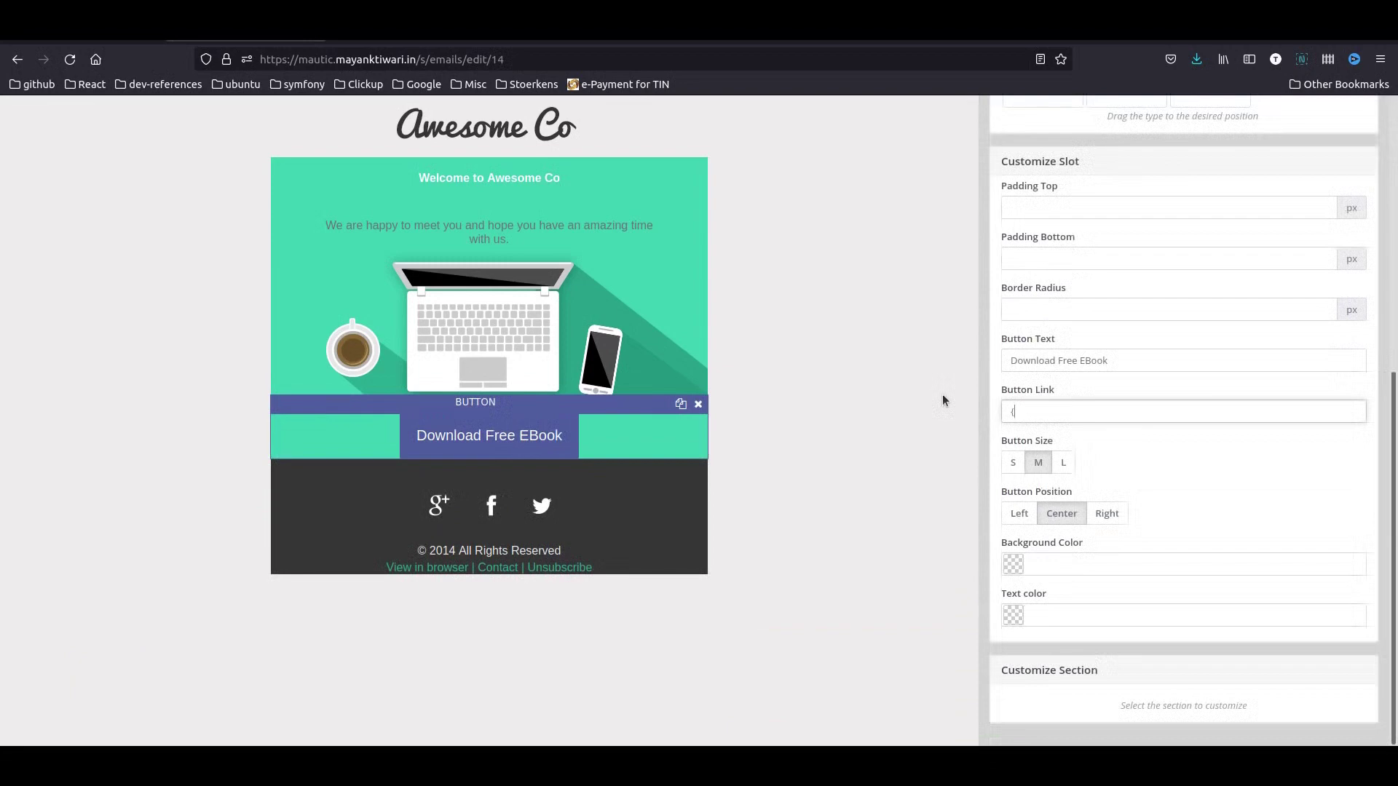
pyautogui.write('assetlink=}')
pyautogui.press('Left')
pyautogui.write('2')
pyautogui.scroll(5, 1214, 482)
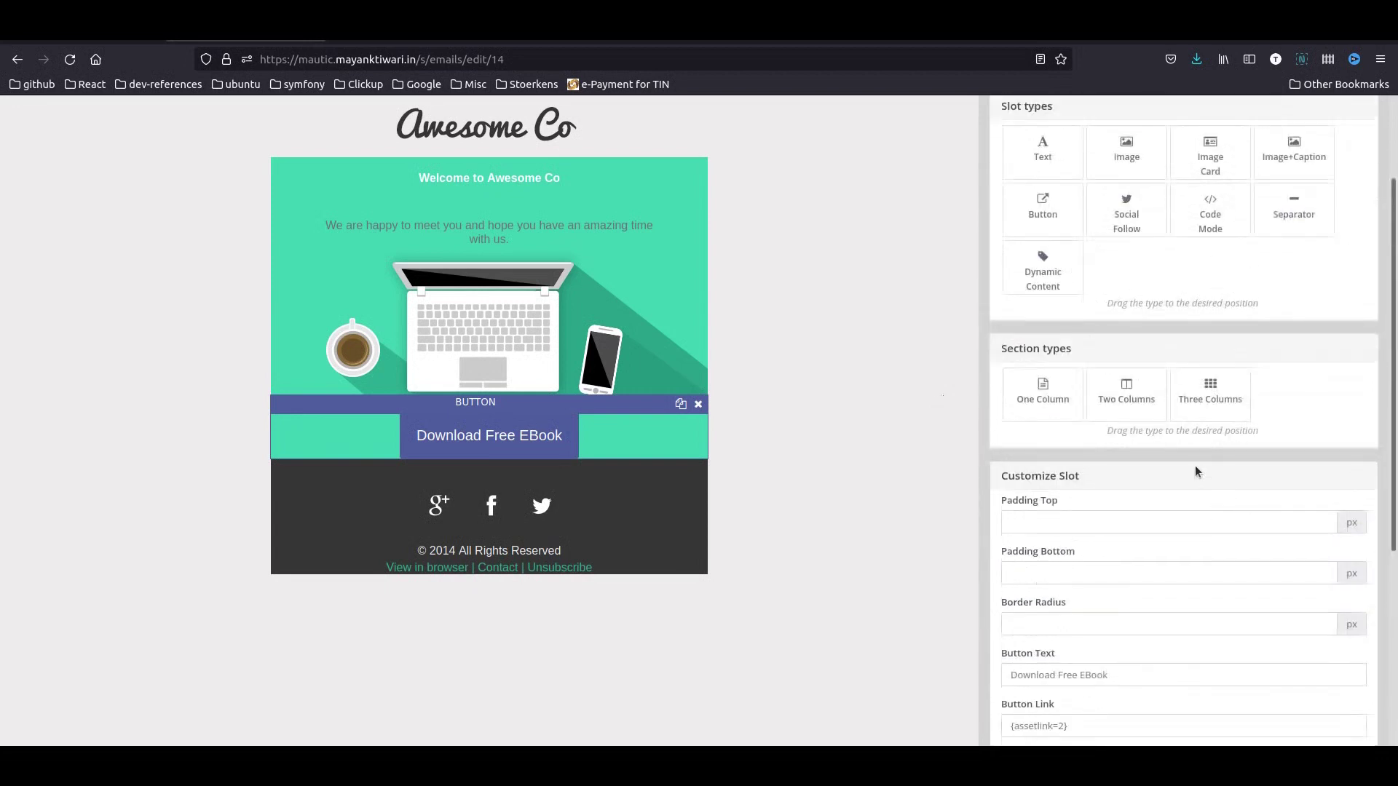
pyautogui.scroll(3, 1165, 487)
pyautogui.click(1026, 126)
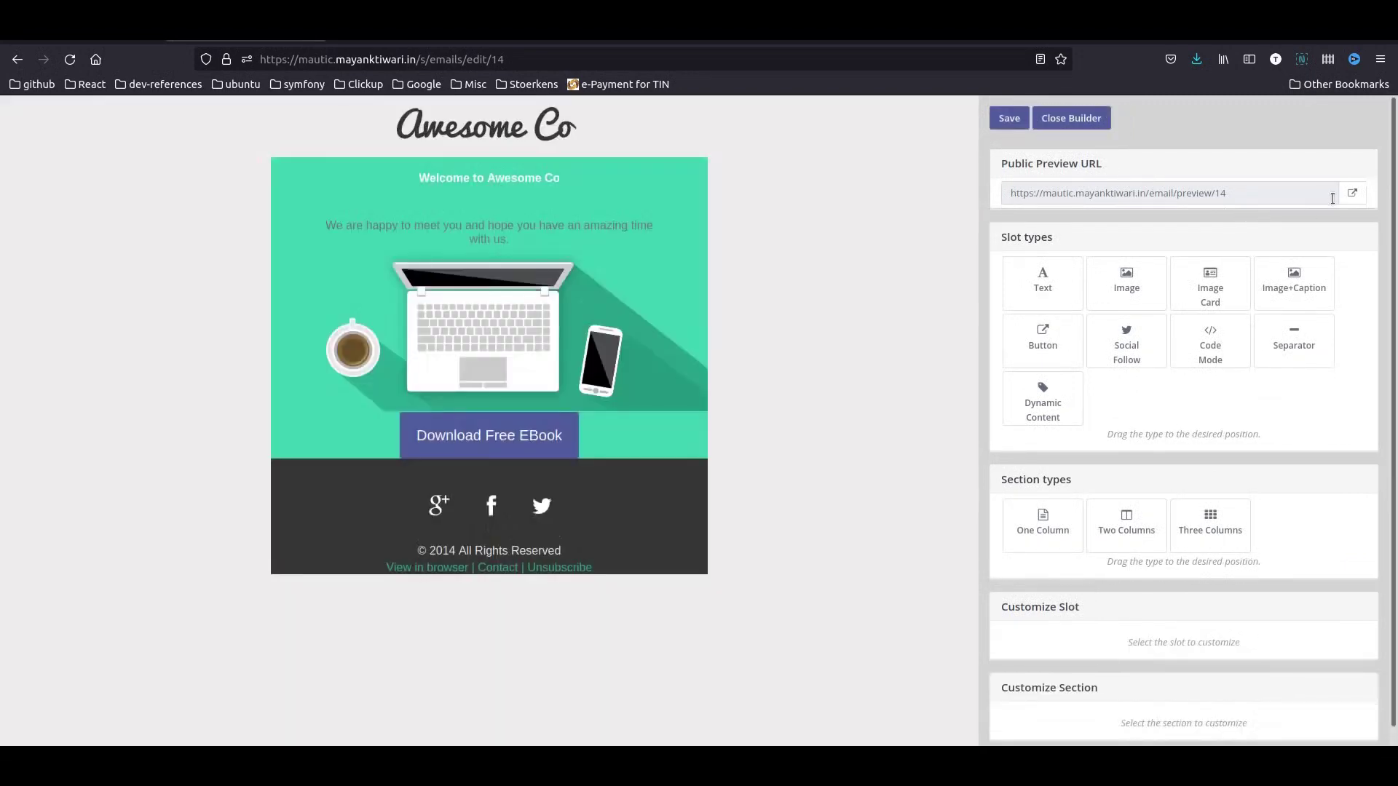
# - Preview the email and test that the Download Free EBook button downloads the ebook
pyautogui.click(1351, 194)
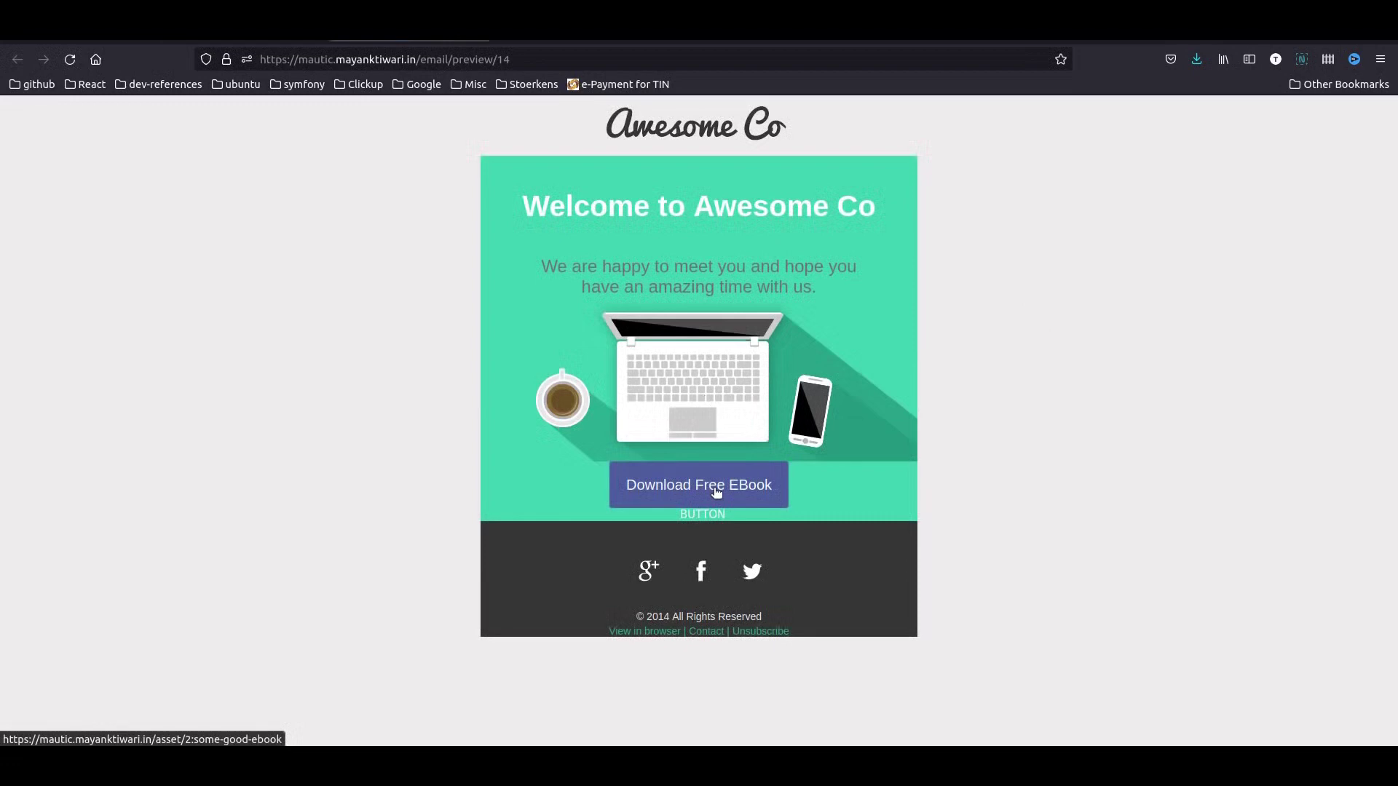
pyautogui.click(691, 501)
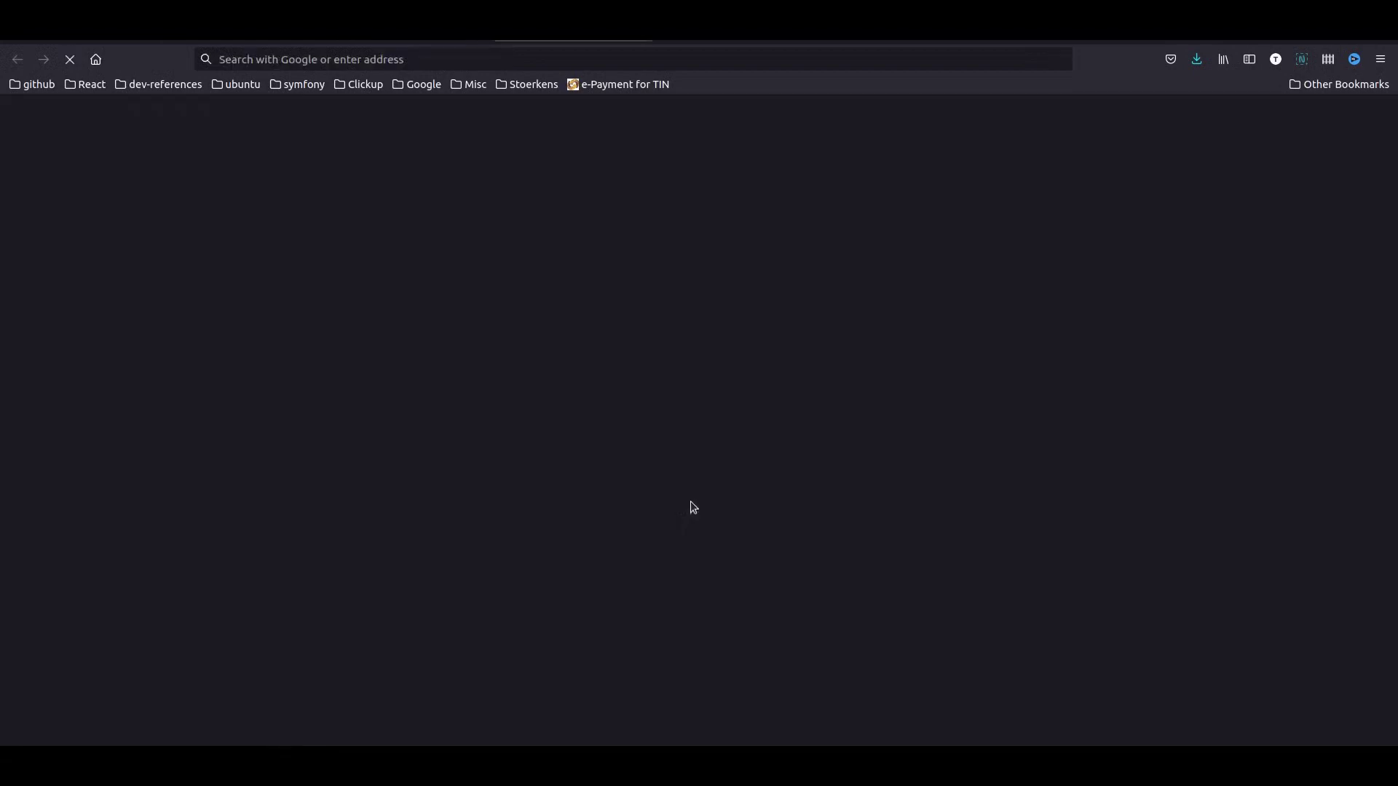
pyautogui.click(1197, 61)
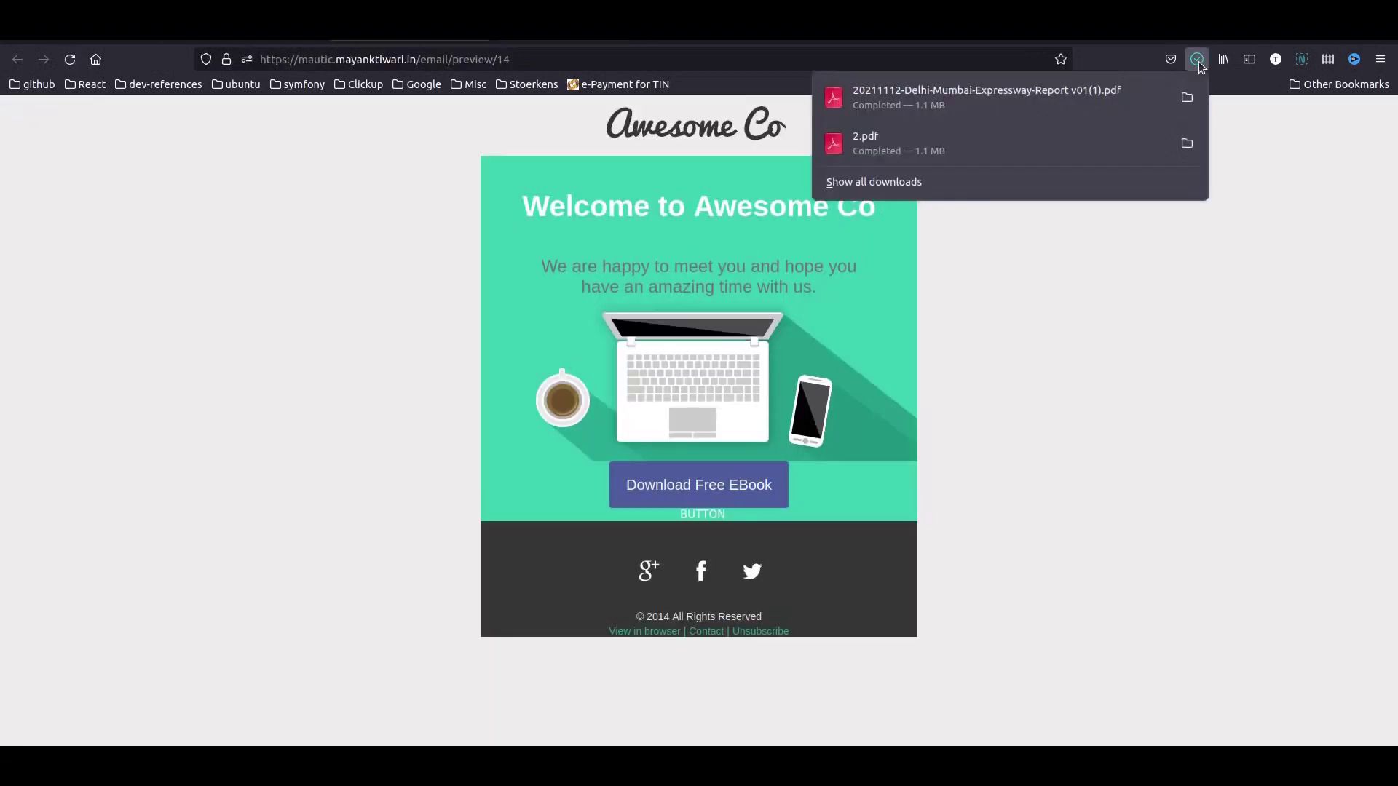
pyautogui.click(1197, 61)
pyautogui.hotkey('ctrl', 'w')
# - Close the designer, save the Download Free Ebook email, and return to the Emails list
pyautogui.click(1180, 122)
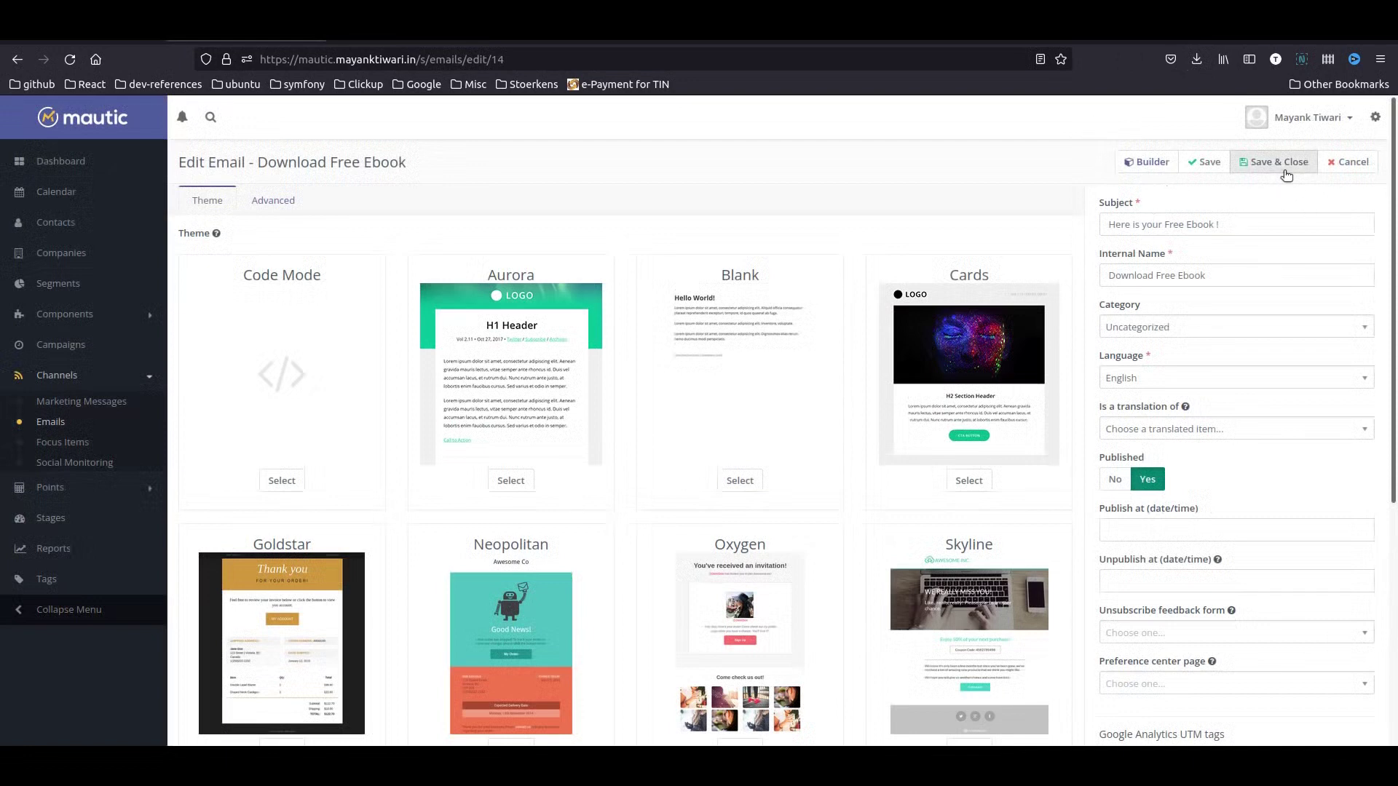
pyautogui.click(1285, 172)
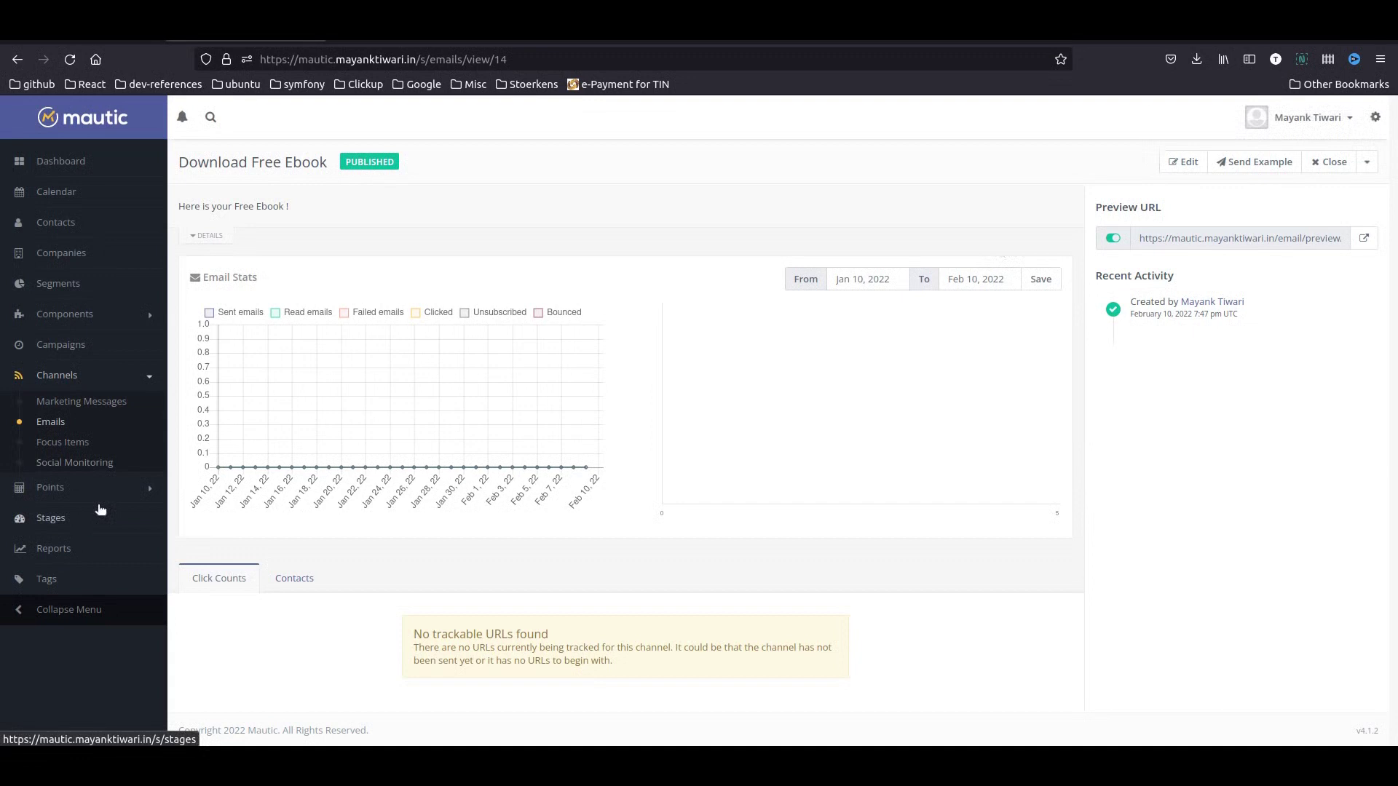
pyautogui.click(51, 424)
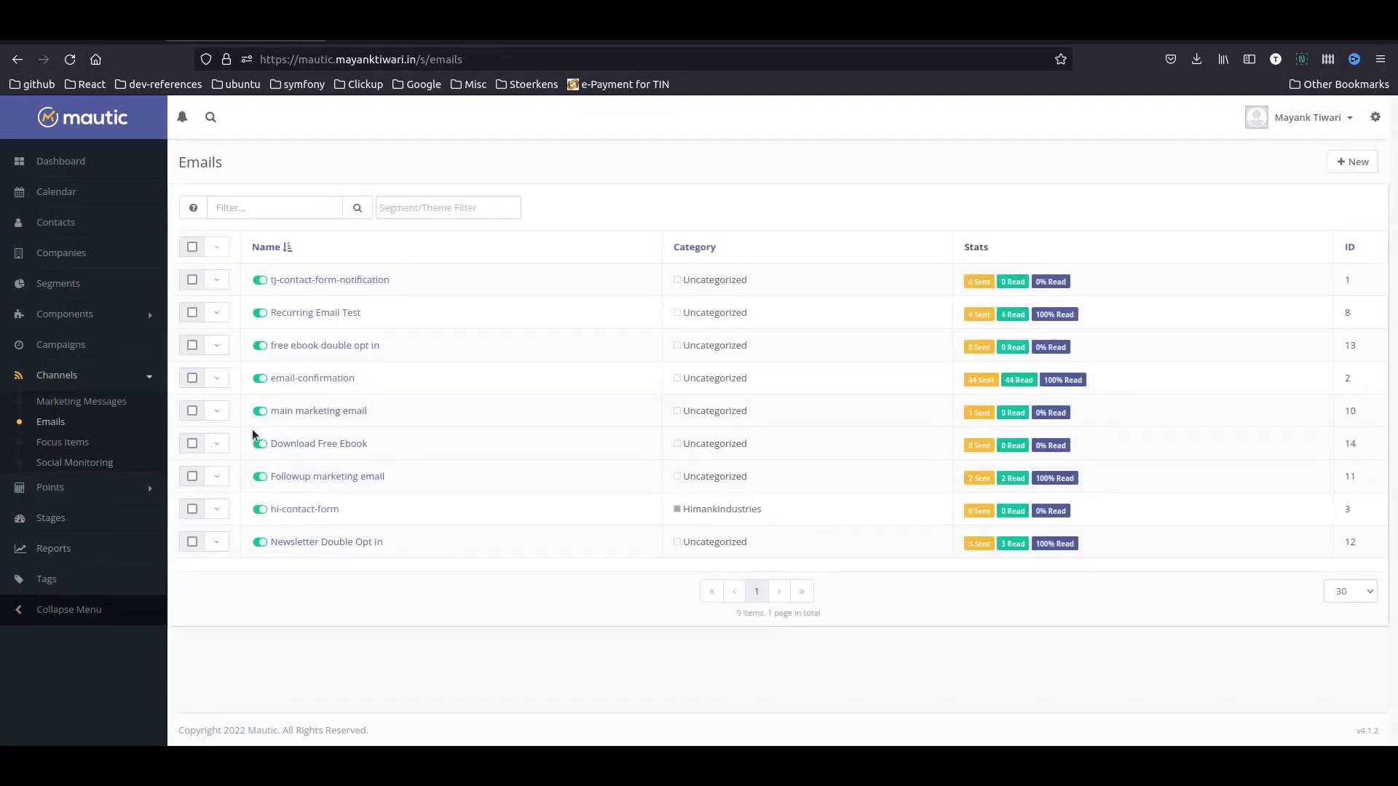
# - Start a new template email with internal name 'welcome email followup for free book'
pyautogui.click(1351, 161)
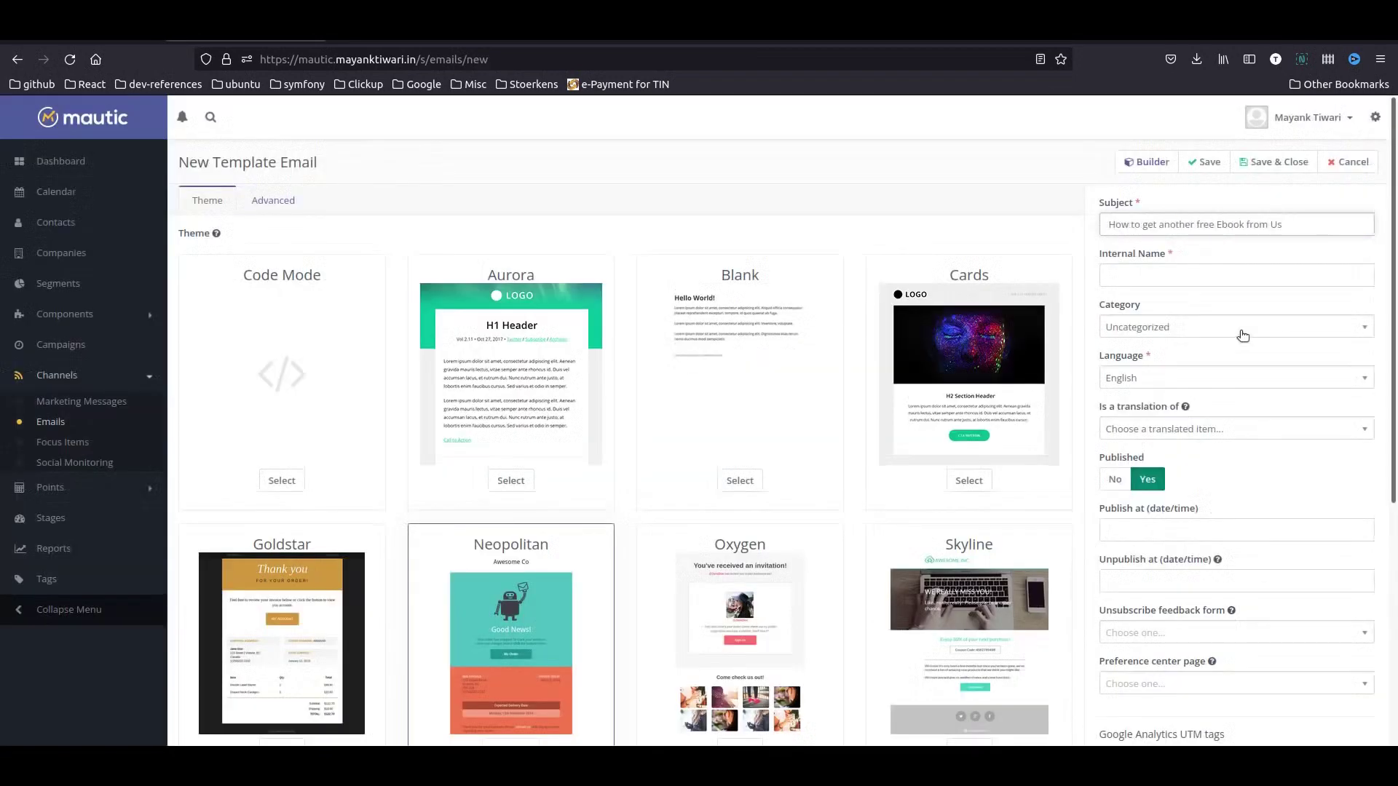
pyautogui.click(1182, 275)
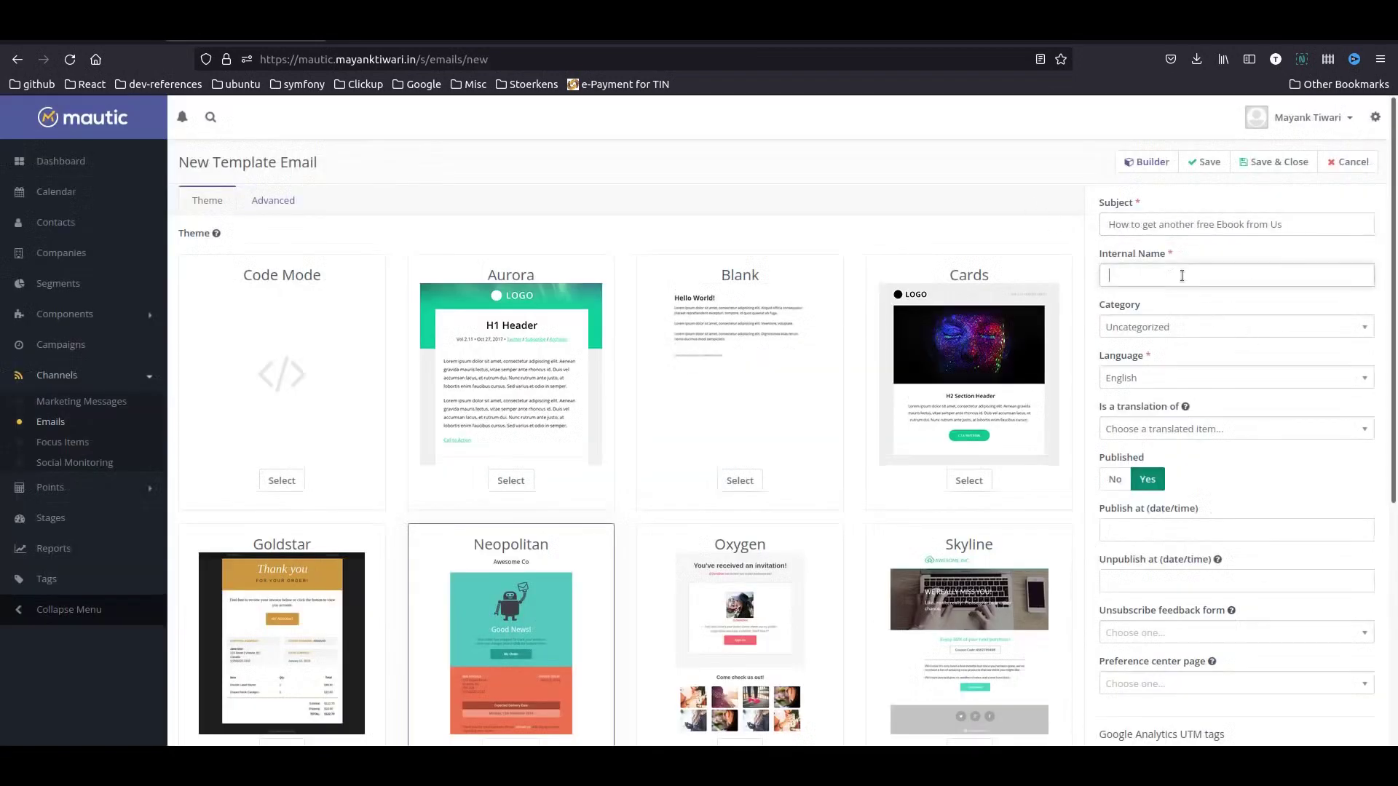
pyautogui.write('Followin')
pyautogui.press('BackSpace')
pyautogui.press('BackSpace')
pyautogui.press('BackSpace')
pyautogui.press('BackSpace')
pyautogui.press('BackSpace')
pyautogui.press('BackSpace')
pyautogui.write('welcome email followup for free book')
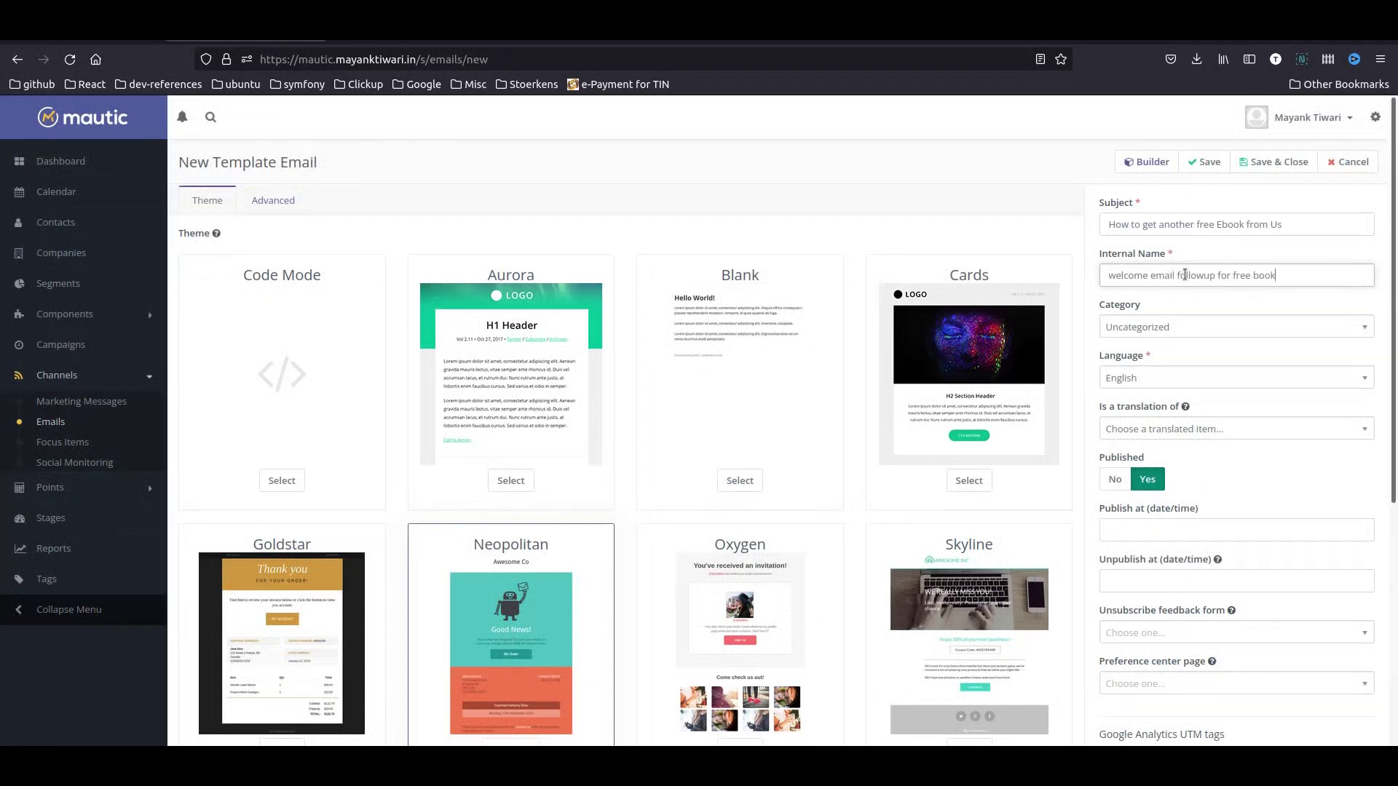
# - Save the Neopolitan-themed design, save and close the email, and return to the Emails list
pyautogui.click(1156, 160)
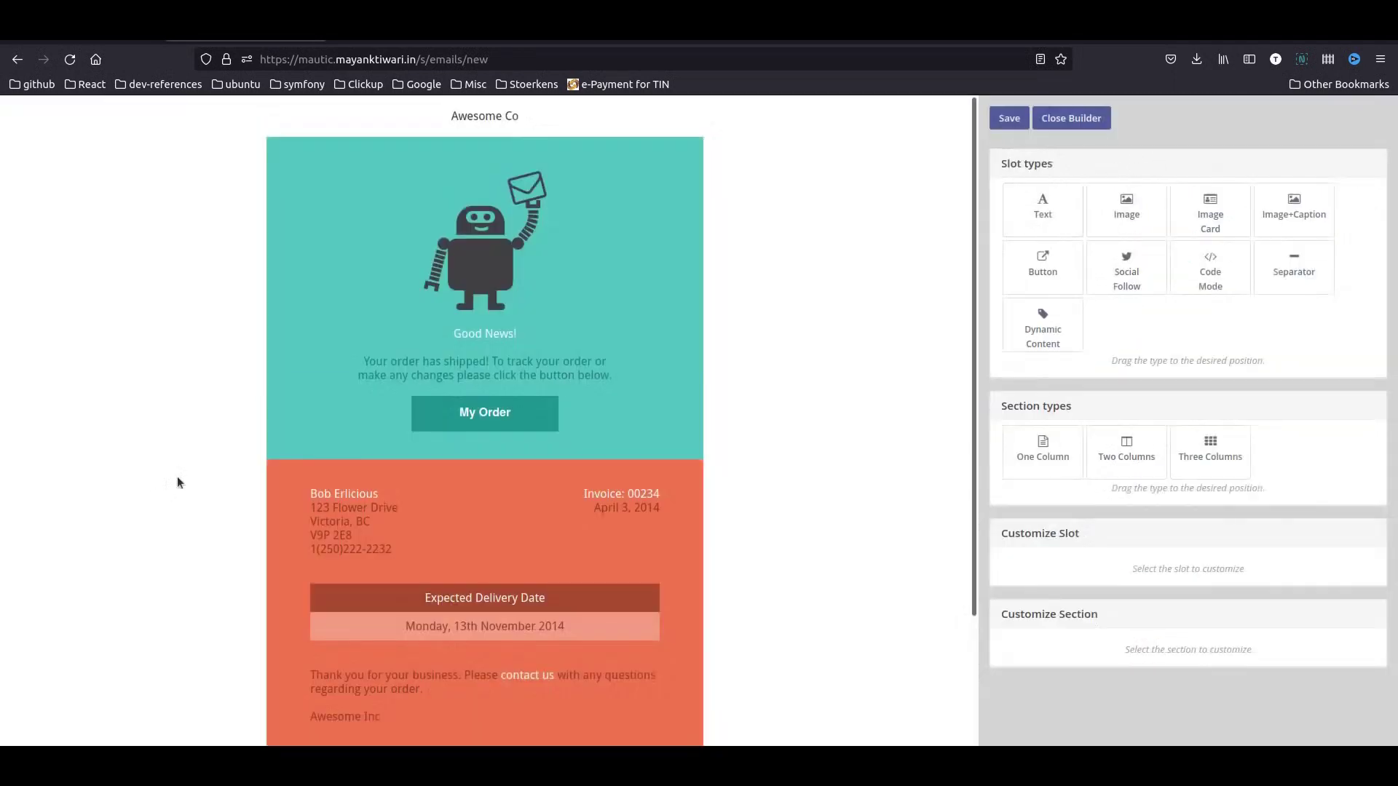
pyautogui.scroll(-3, 537, 455)
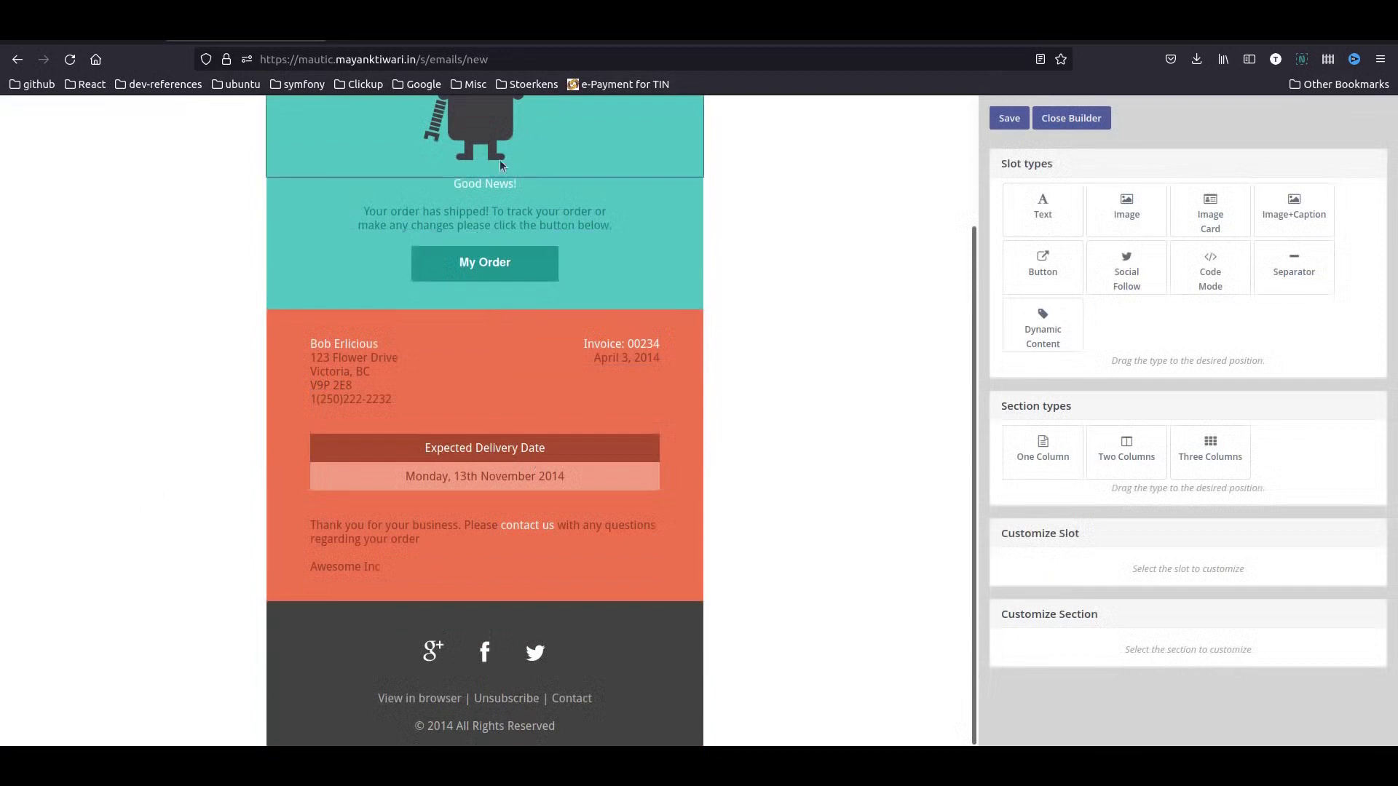
pyautogui.scroll(3, 951, 491)
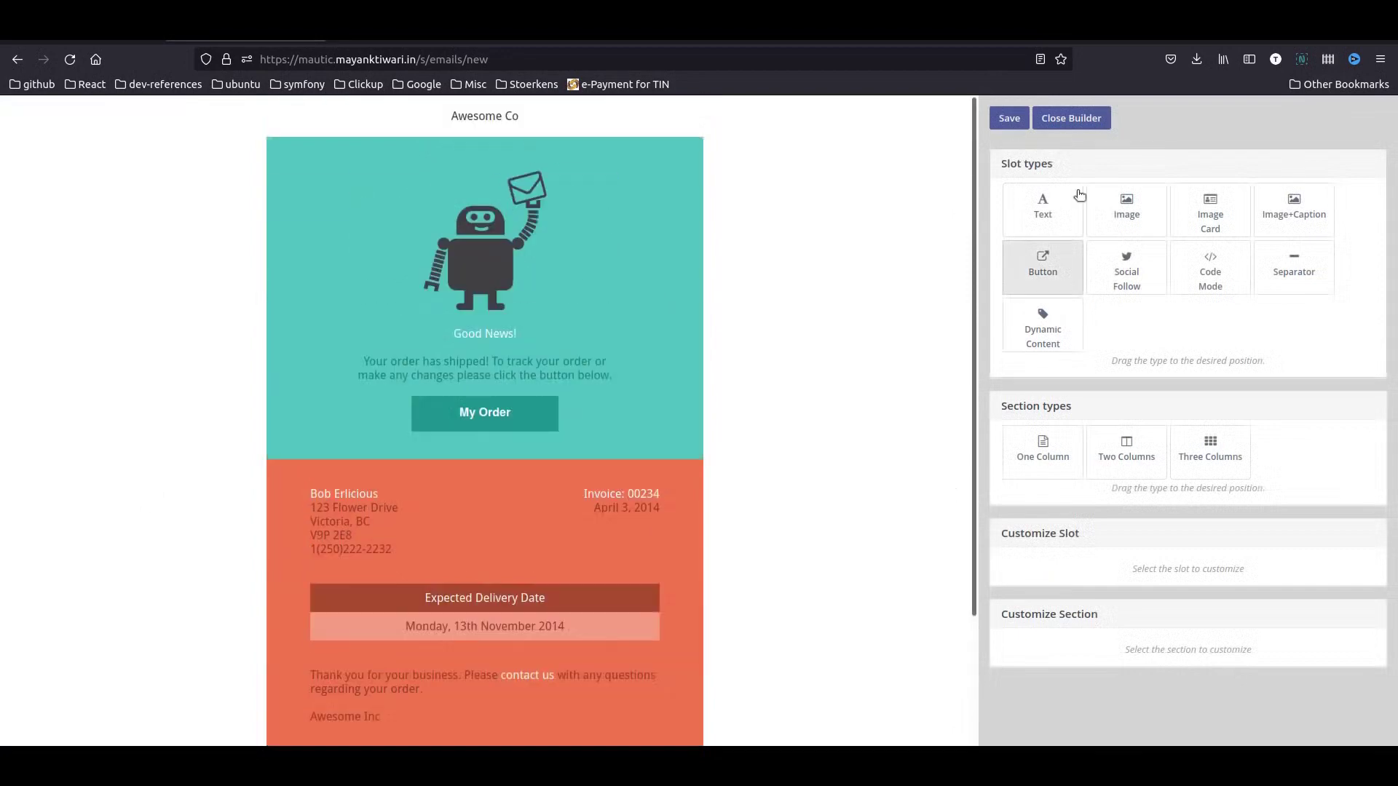
pyautogui.click(1008, 118)
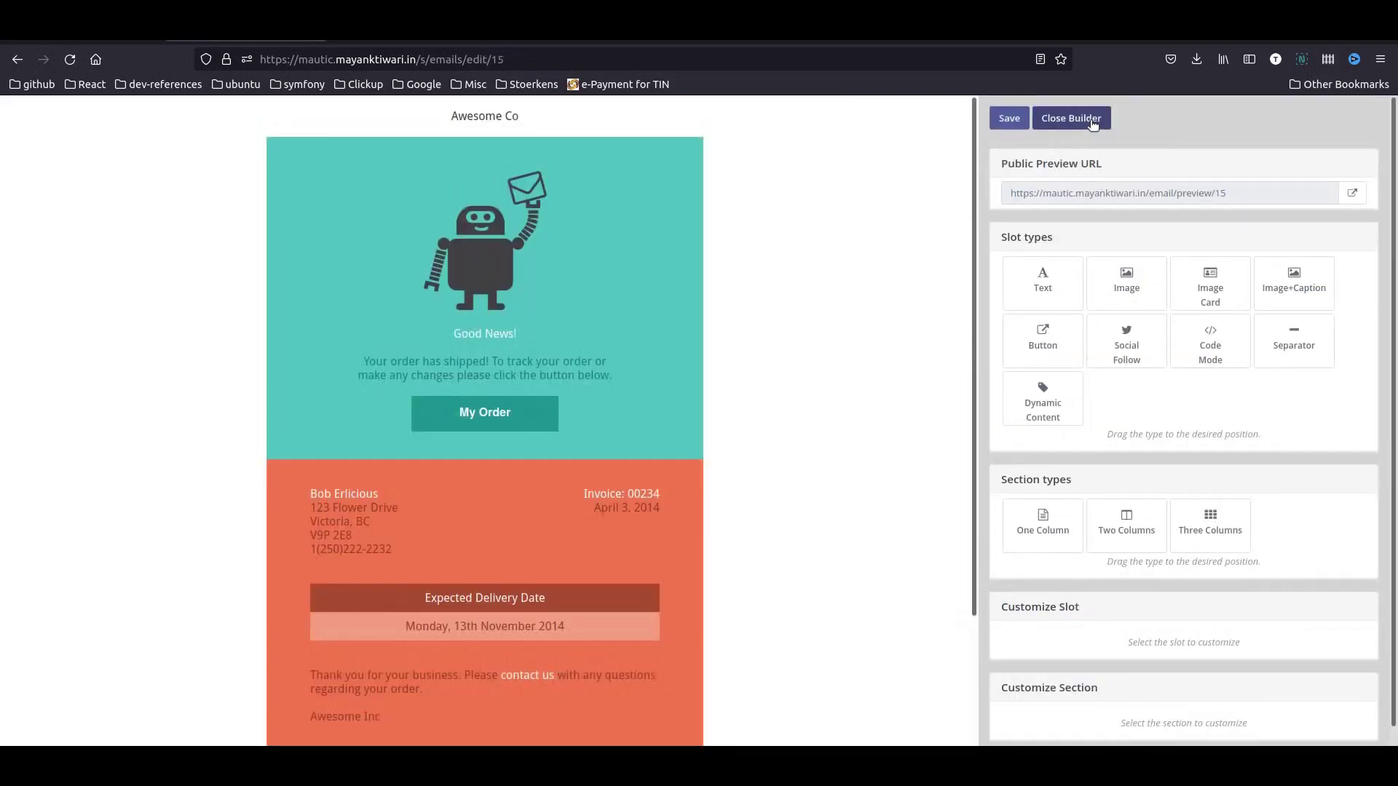
pyautogui.click(1090, 119)
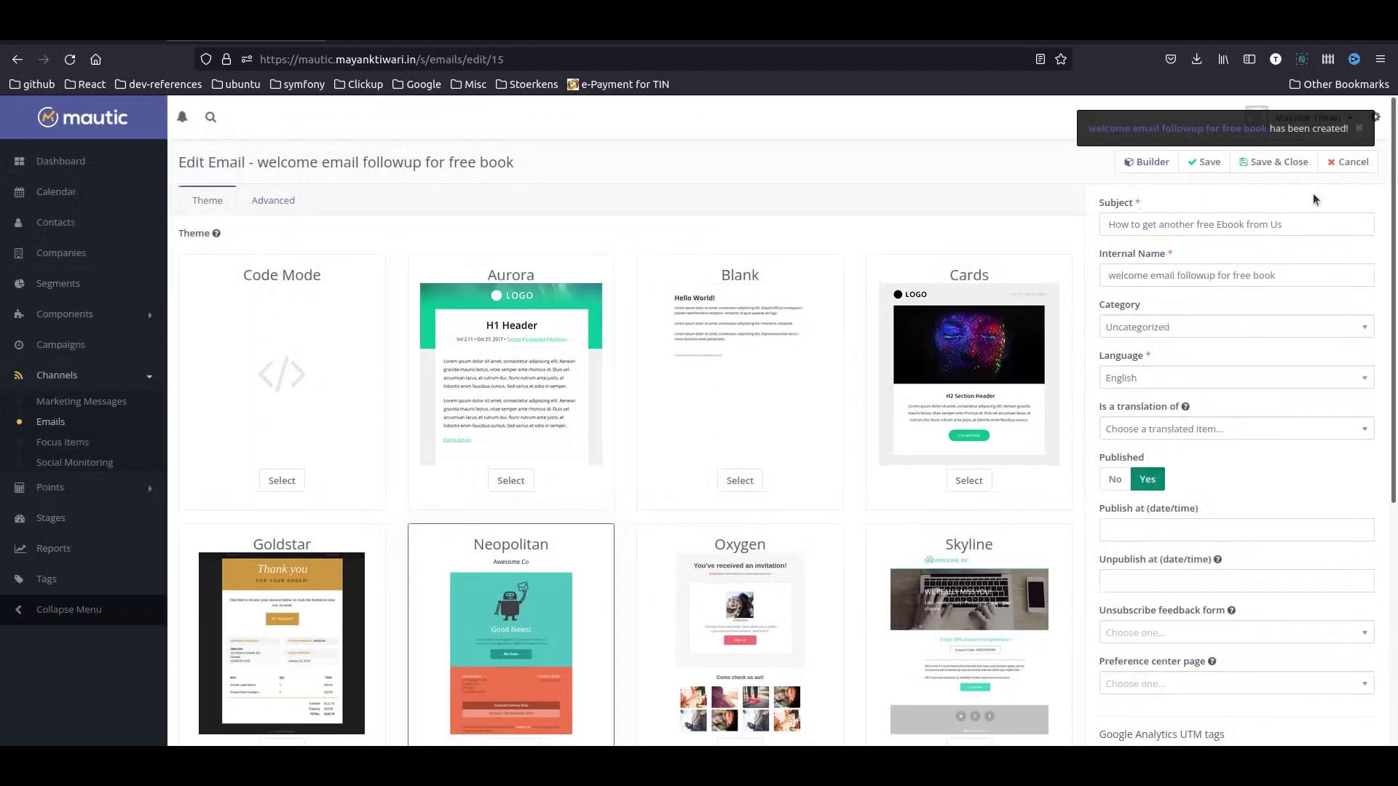
pyautogui.click(1276, 163)
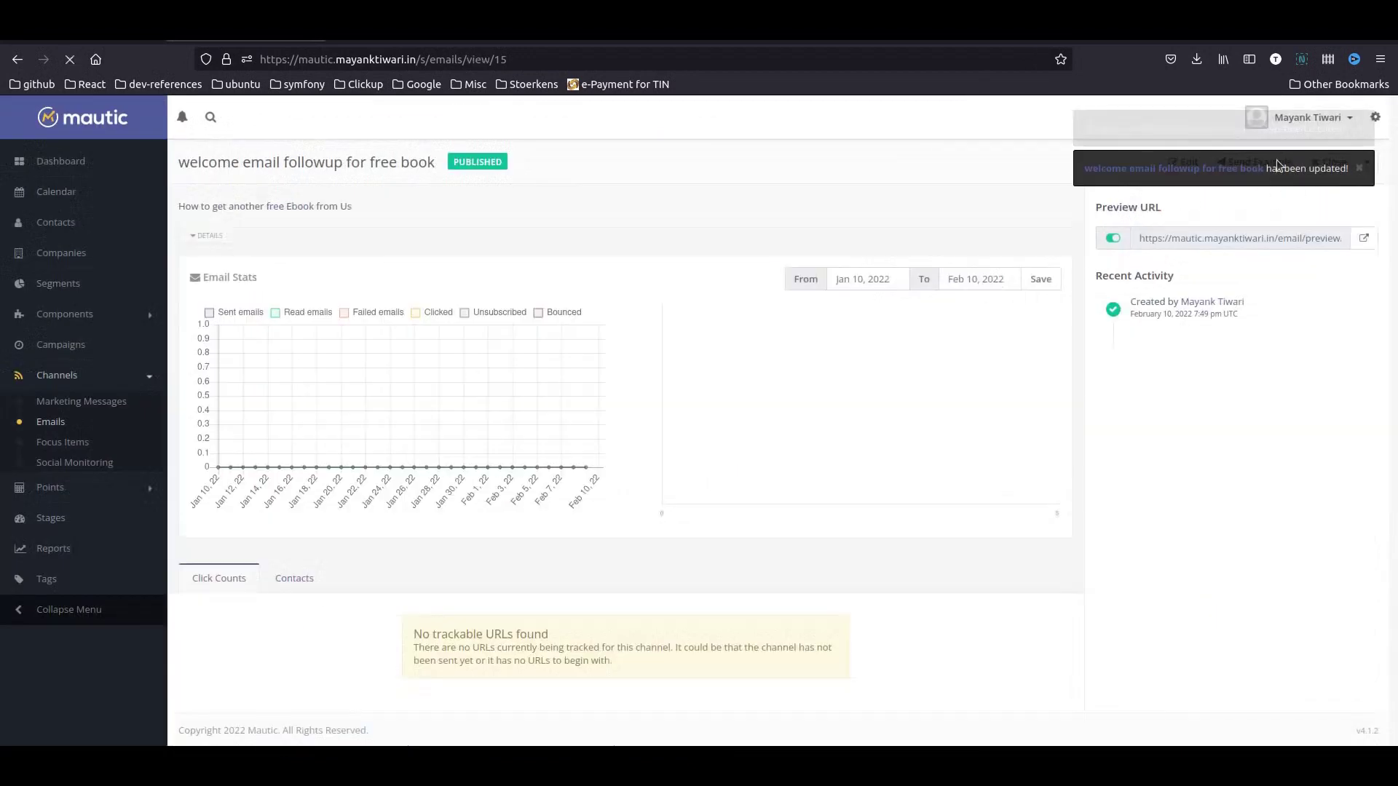
pyautogui.click(49, 425)
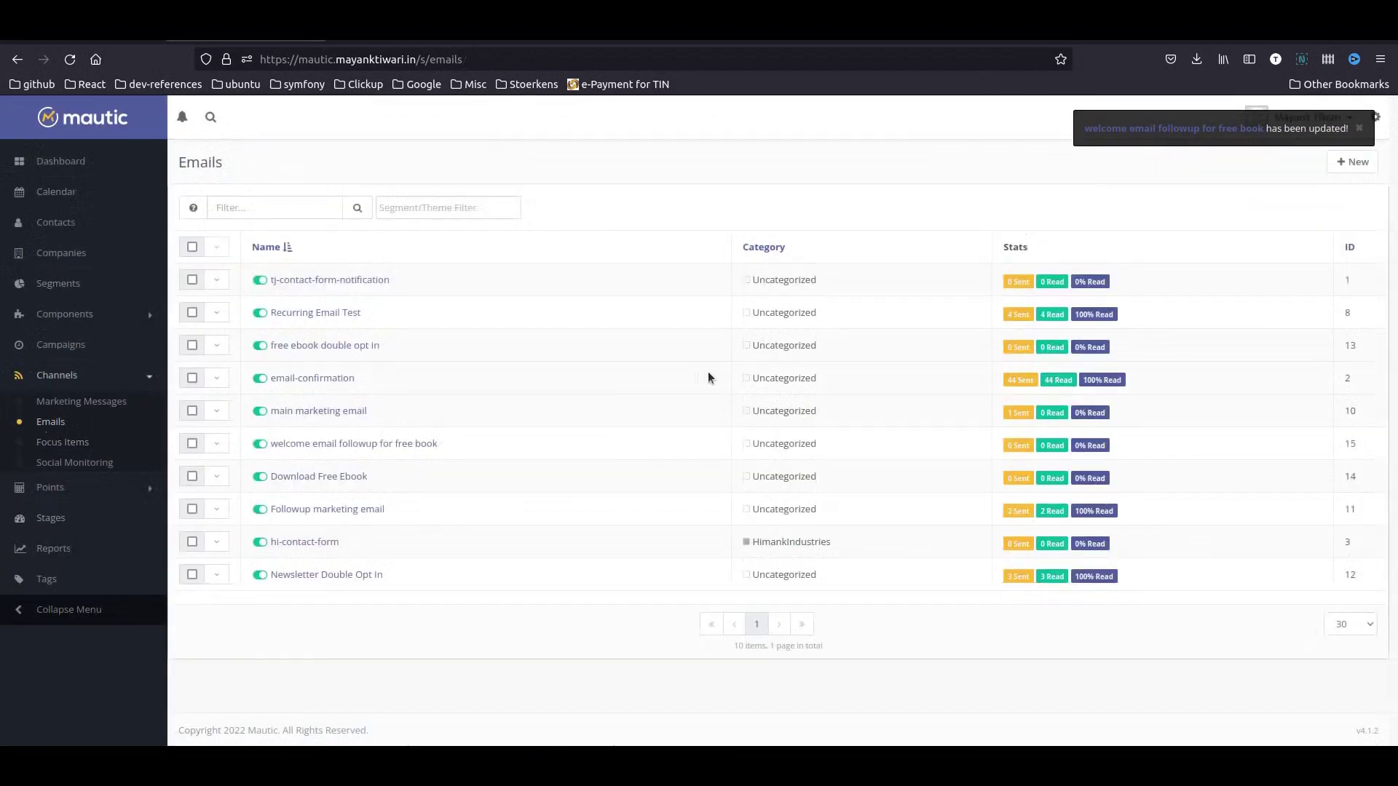
pyautogui.click(1352, 161)
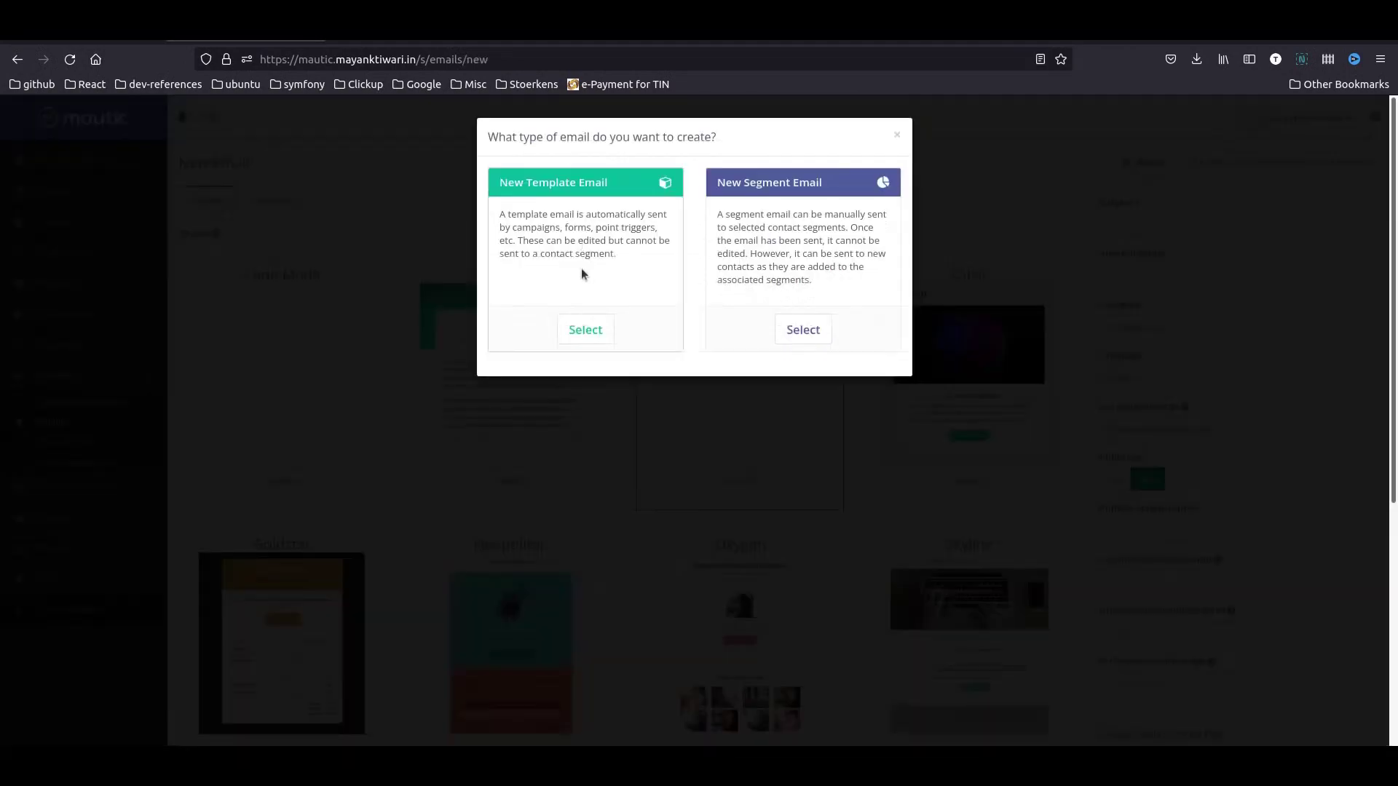
# - Make a template email using the Sparse theme
pyautogui.click(587, 330)
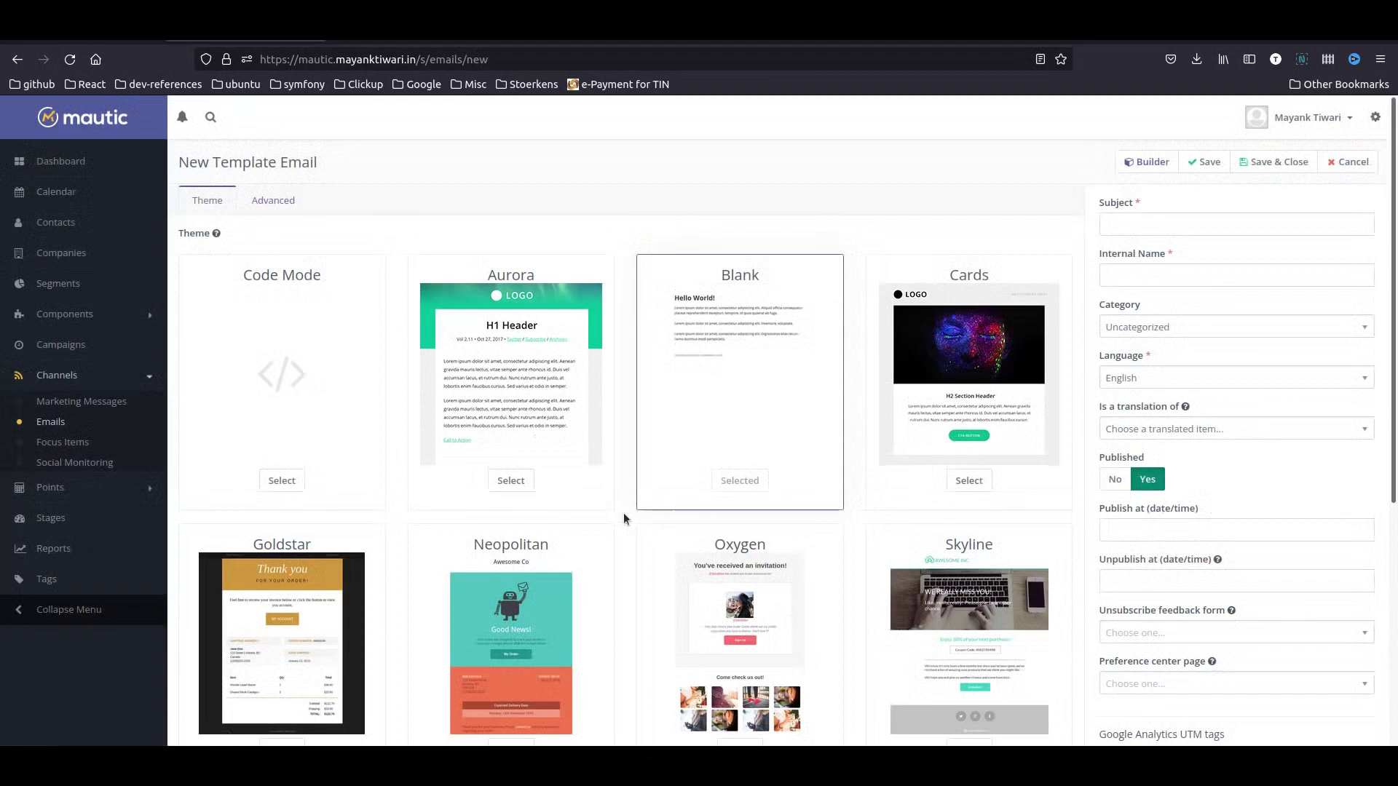
pyautogui.scroll(-3, 593, 537)
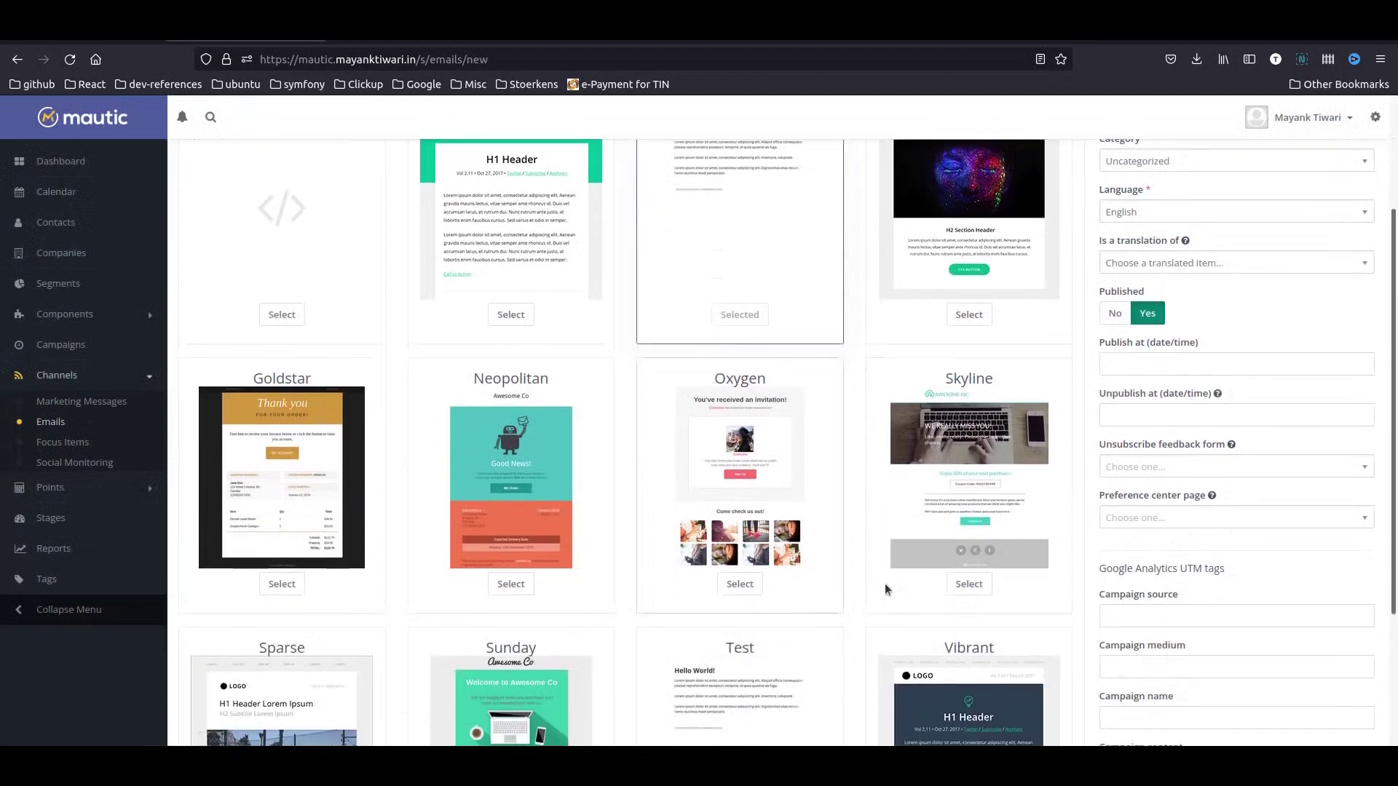
pyautogui.scroll(-5, 800, 554)
pyautogui.click(282, 660)
# - Enter subject 'Great Marketing Guys - Newsletter Feb 2022' and internal name 'newsletter Feb 2022'
pyautogui.click(1152, 225)
pyautogui.write('F')
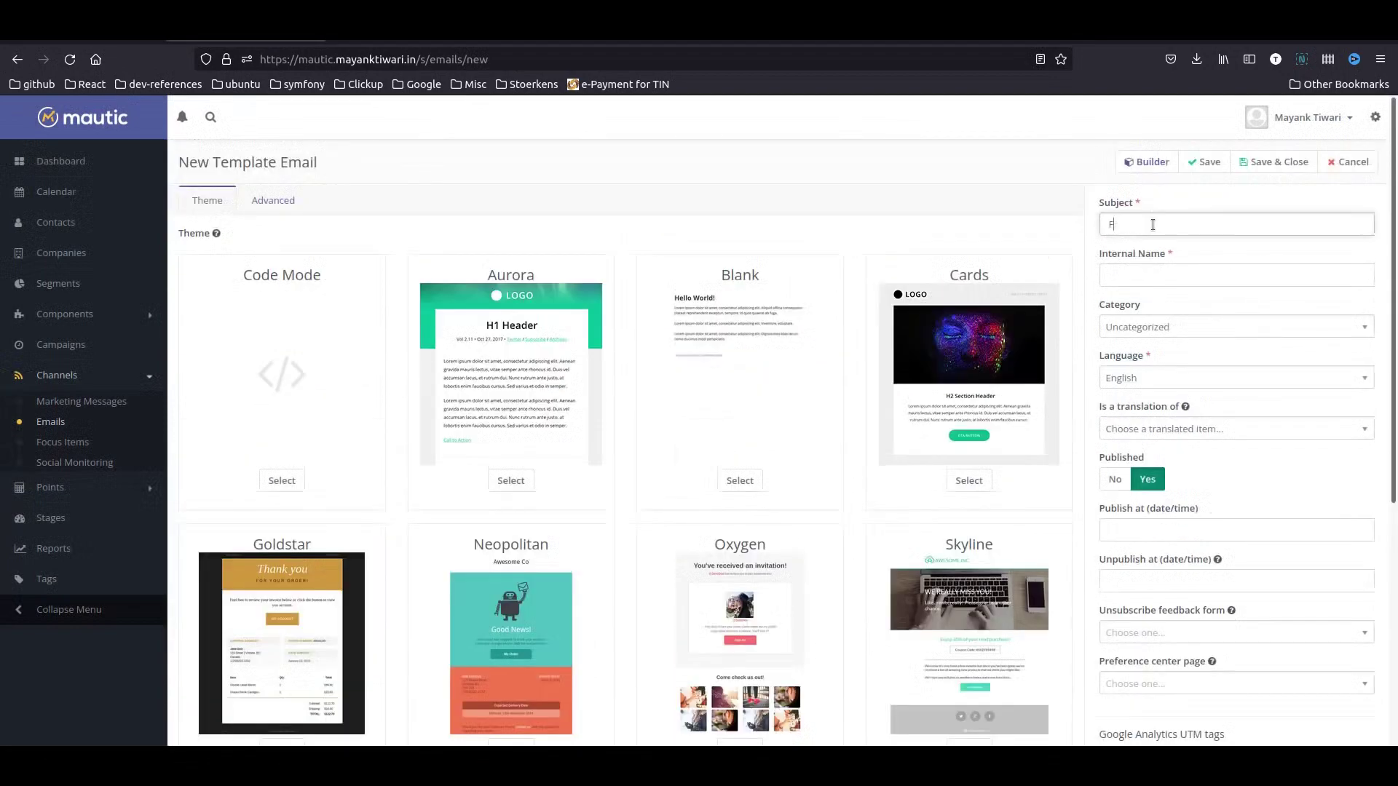
pyautogui.write('irst Ema')
pyautogui.press('BackSpace')
pyautogui.press('BackSpace')
pyautogui.press('BackSpace')
pyautogui.press('BackSpace')
pyautogui.press('BackSpace')
pyautogui.press('BackSpace')
pyautogui.press('BackSpace')
pyautogui.press('BackSpace')
pyautogui.press('BackSpace')
pyautogui.write('Great Marketing Guys - Newsletter Feb 2022')
pyautogui.press('Tab')
pyautogui.write('newsletter Feb 2022')
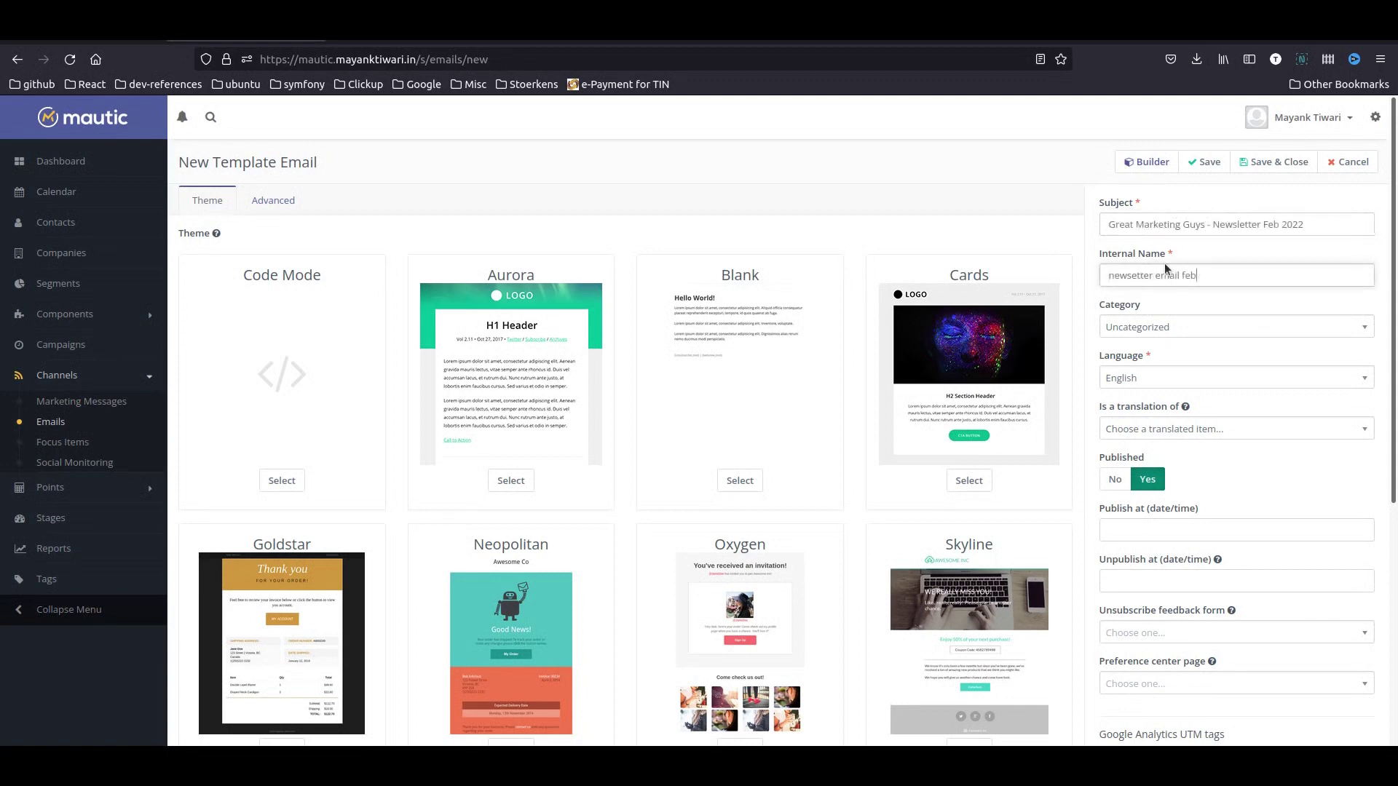
# - Save the design and the email, return to Emails, and sort by ID, newest first
pyautogui.click(1146, 162)
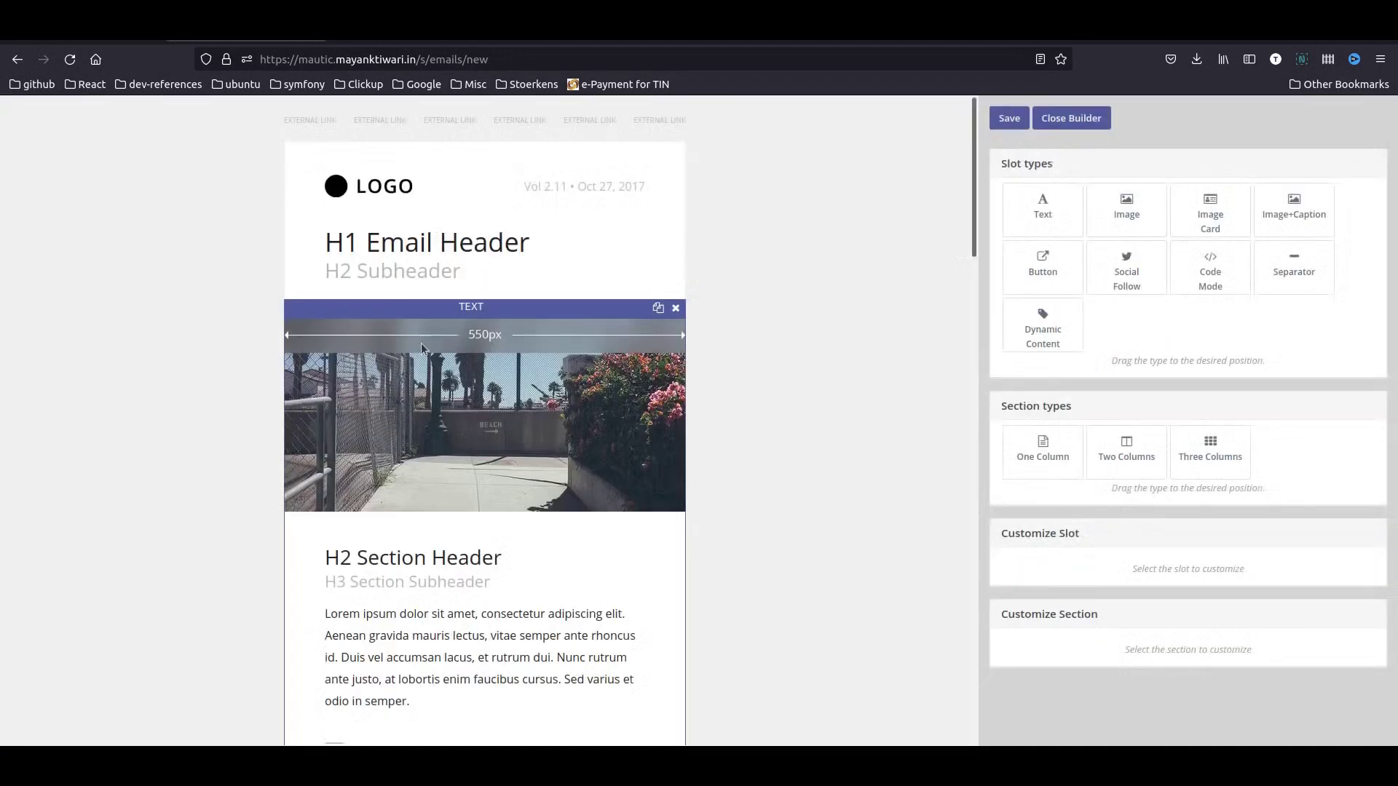
pyautogui.scroll(-10, 481, 465)
pyautogui.scroll(-5, 510, 524)
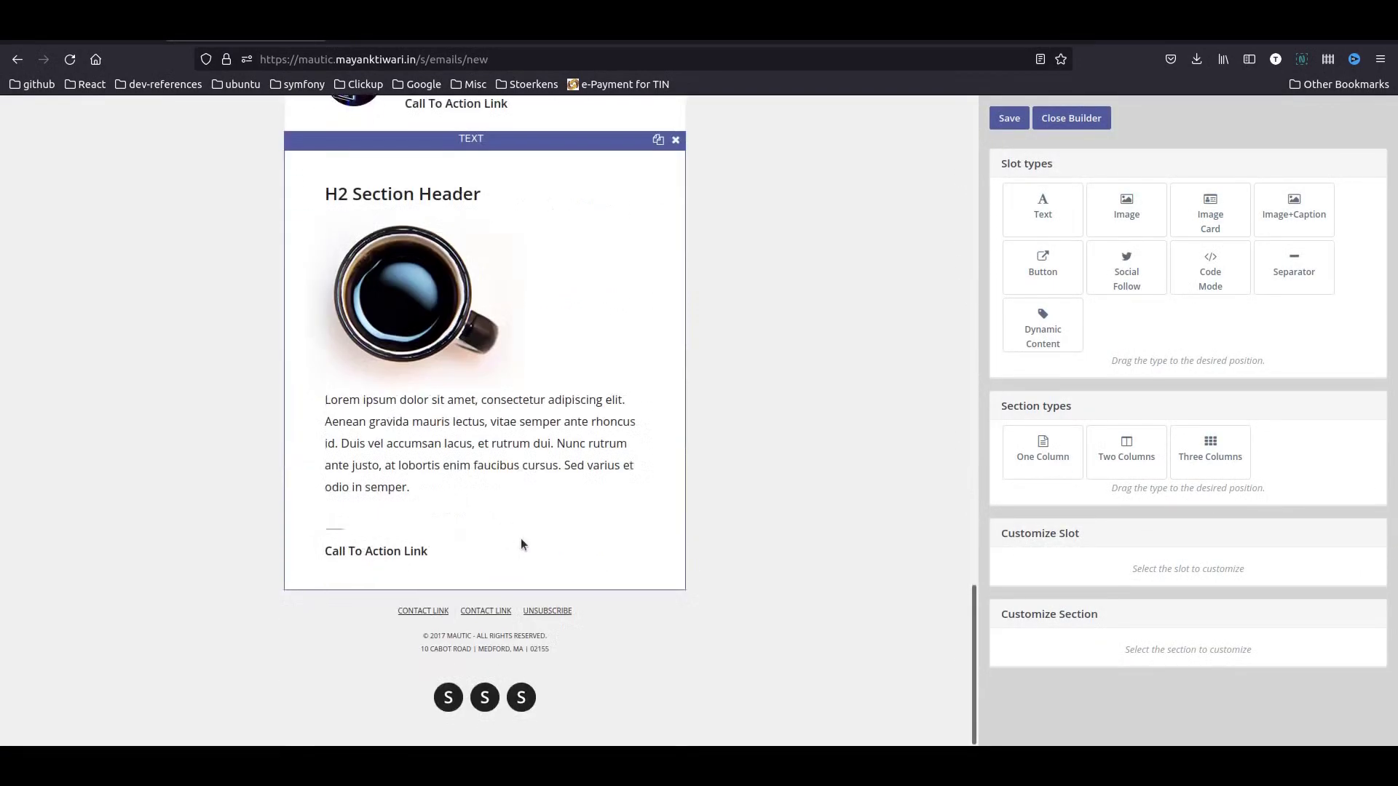
pyautogui.scroll(20, 844, 488)
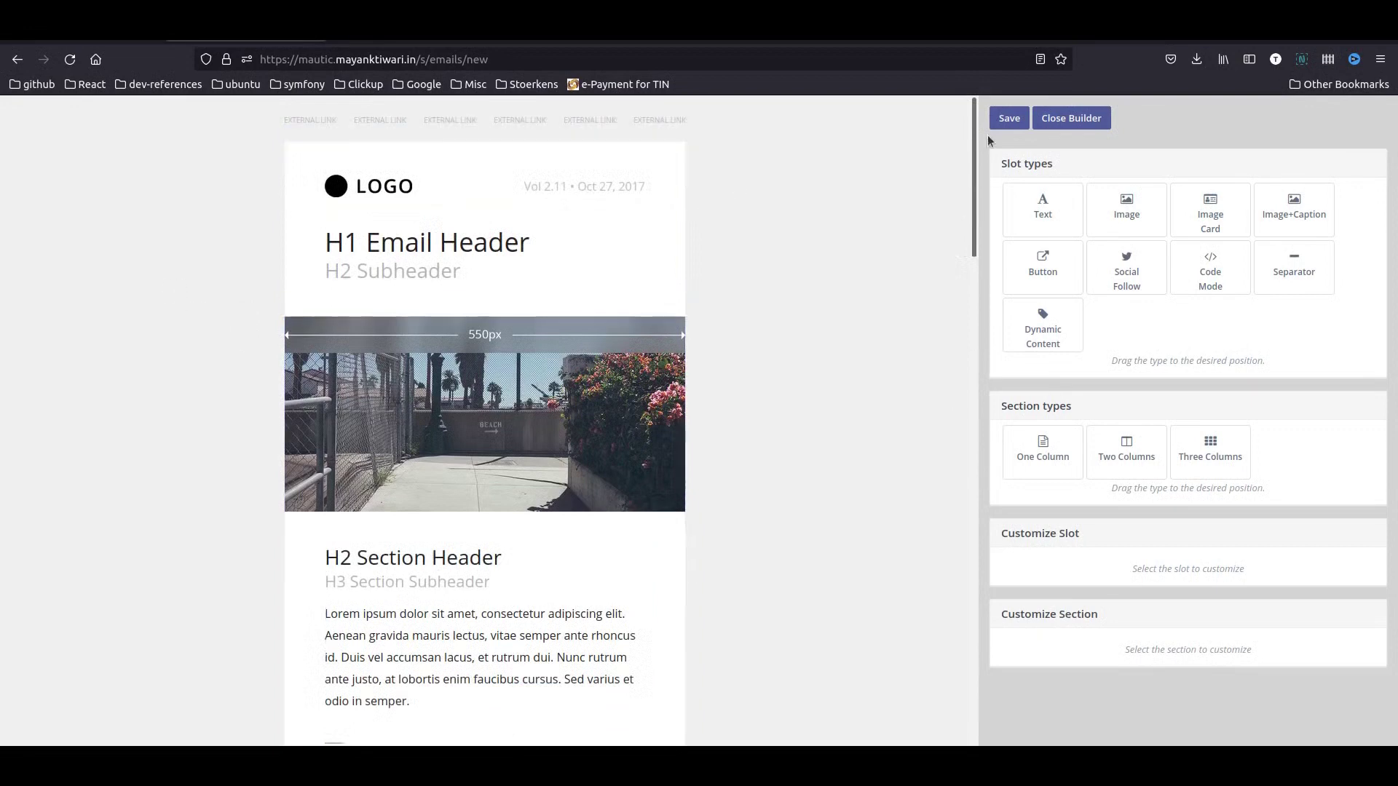
pyautogui.click(1007, 117)
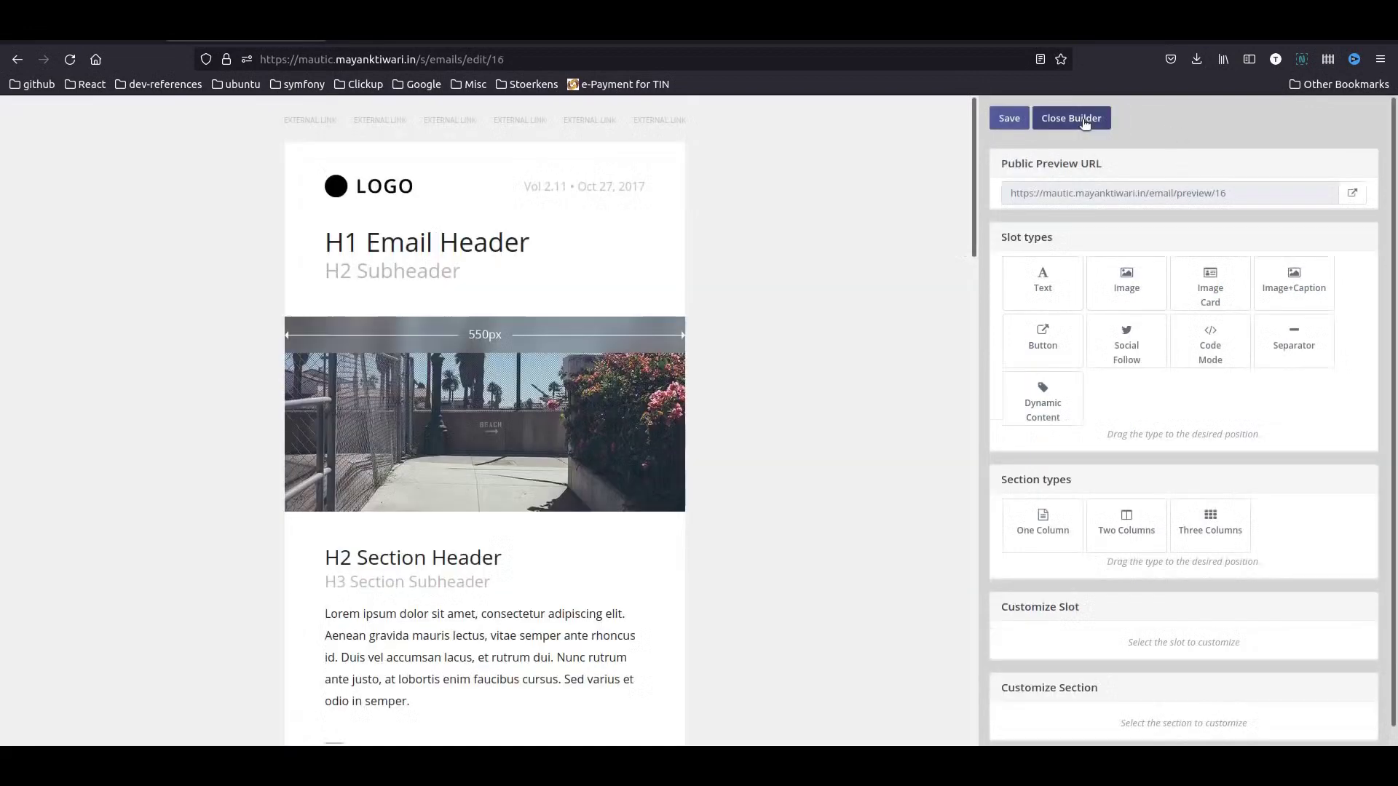
pyautogui.click(1085, 119)
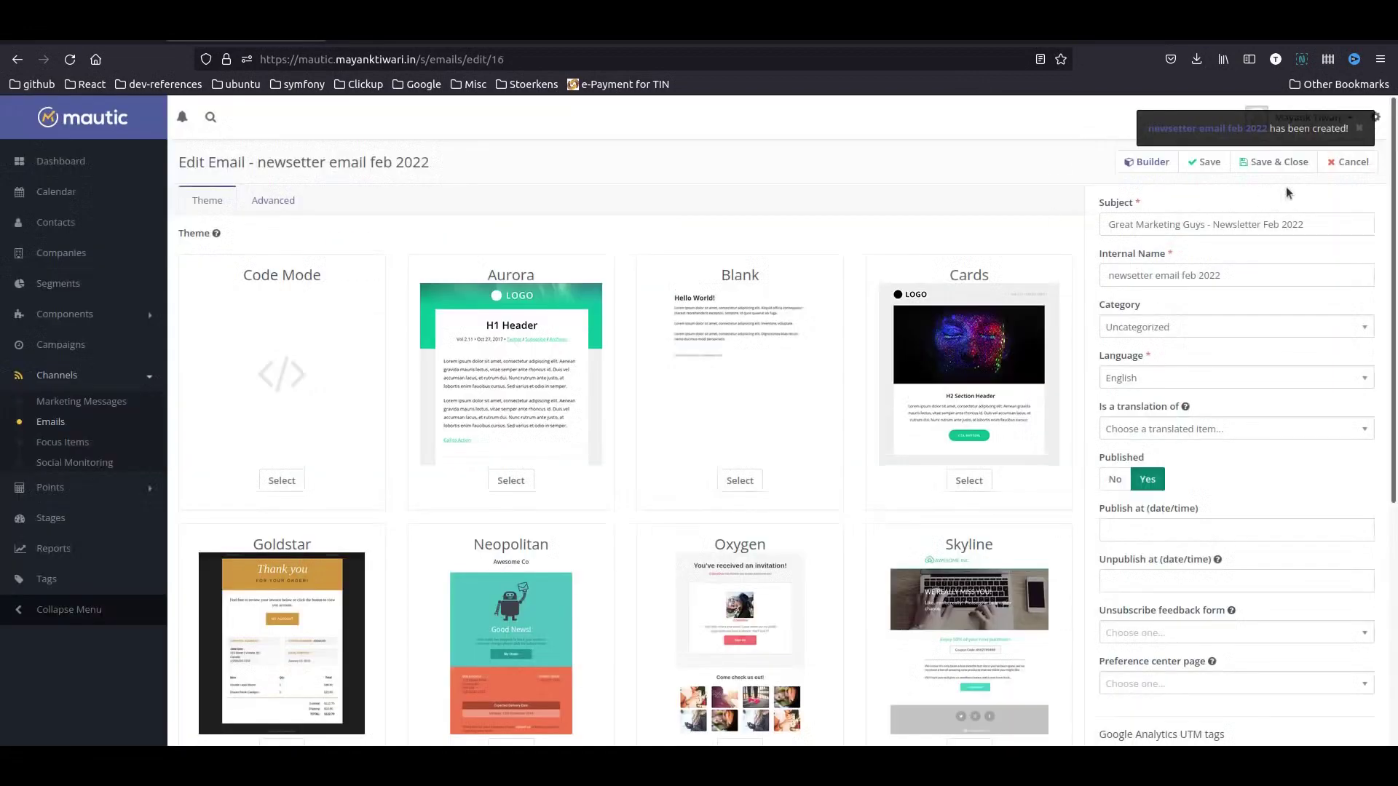
pyautogui.click(1272, 162)
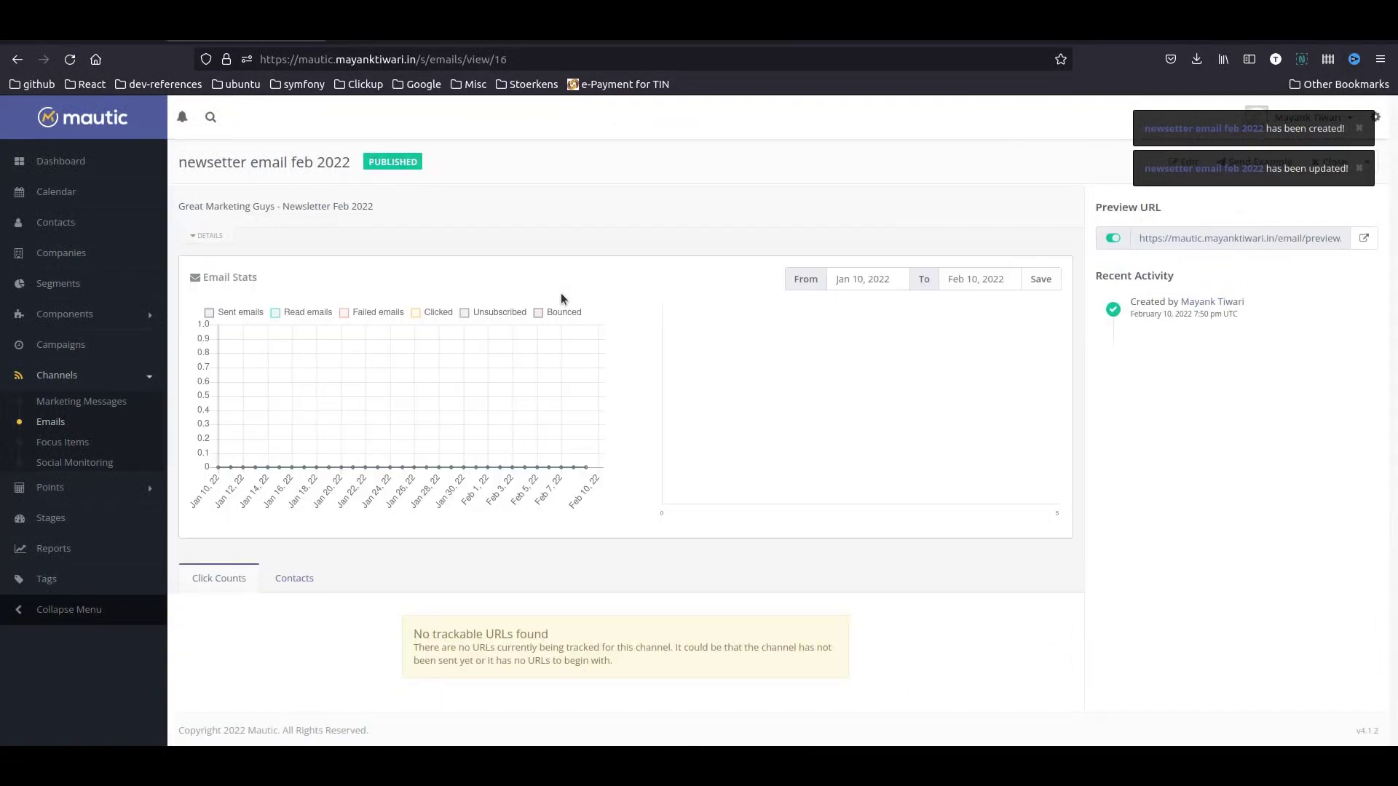
pyautogui.click(66, 424)
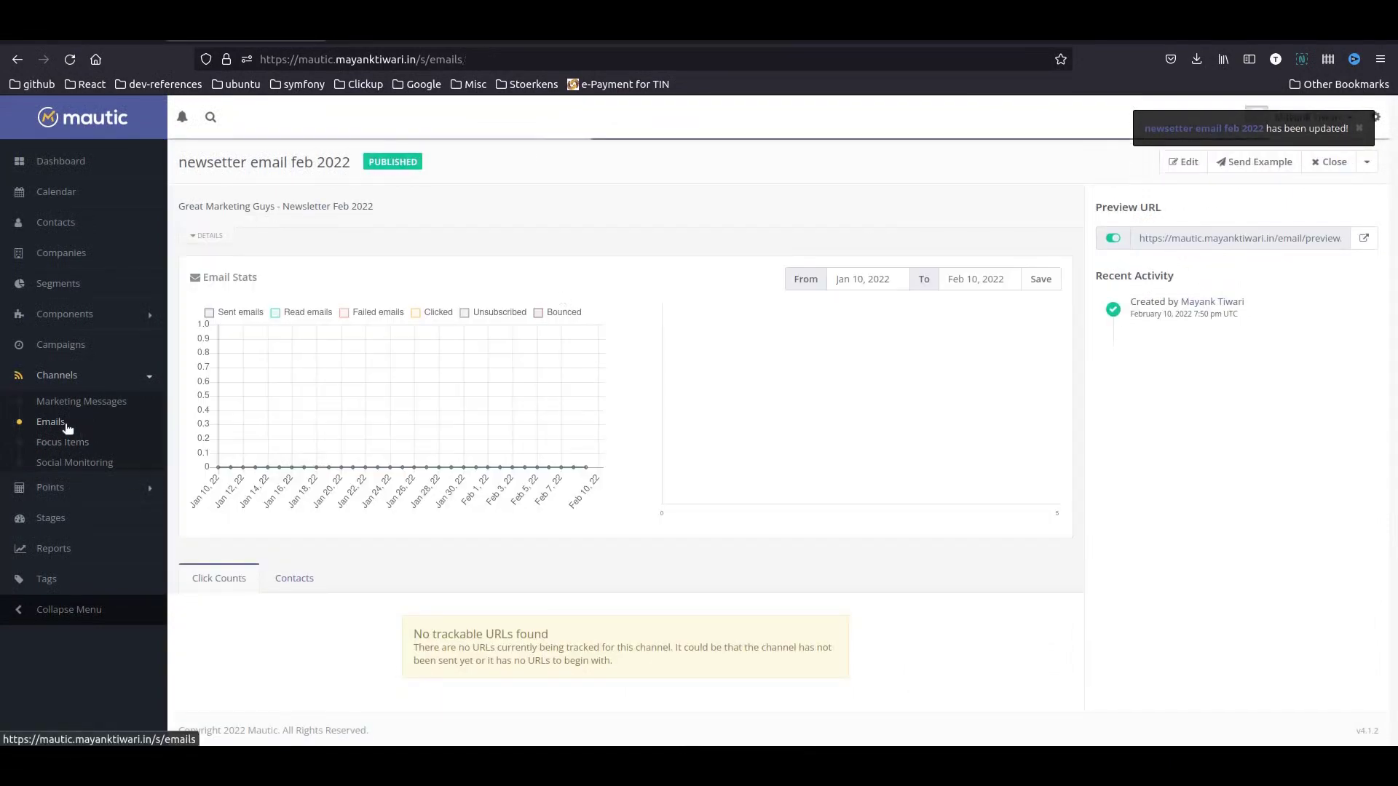
pyautogui.click(1350, 248)
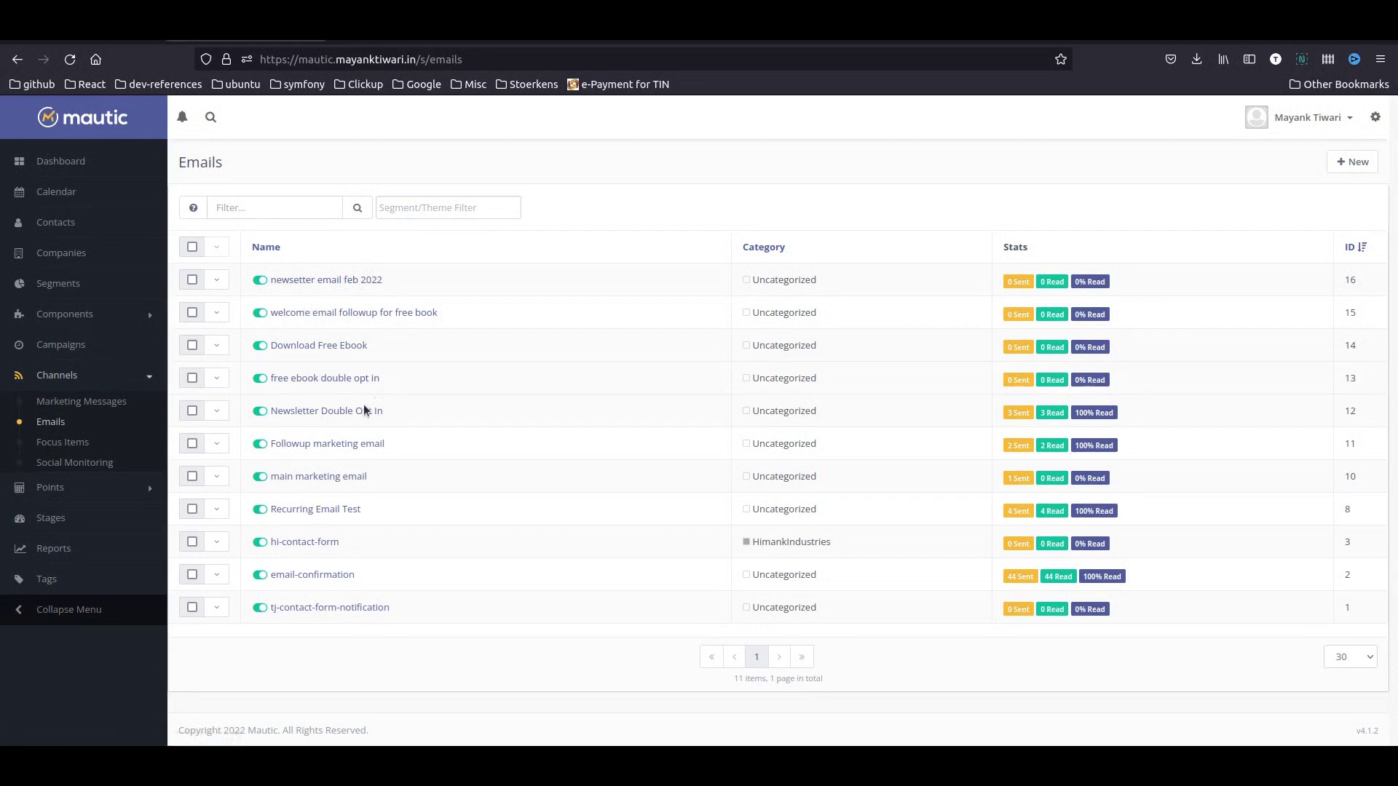
# - Create campaign 'Free Ebook Opt In Confirm Campaign' with contact restarts allowed, and launch its builder
pyautogui.click(81, 347)
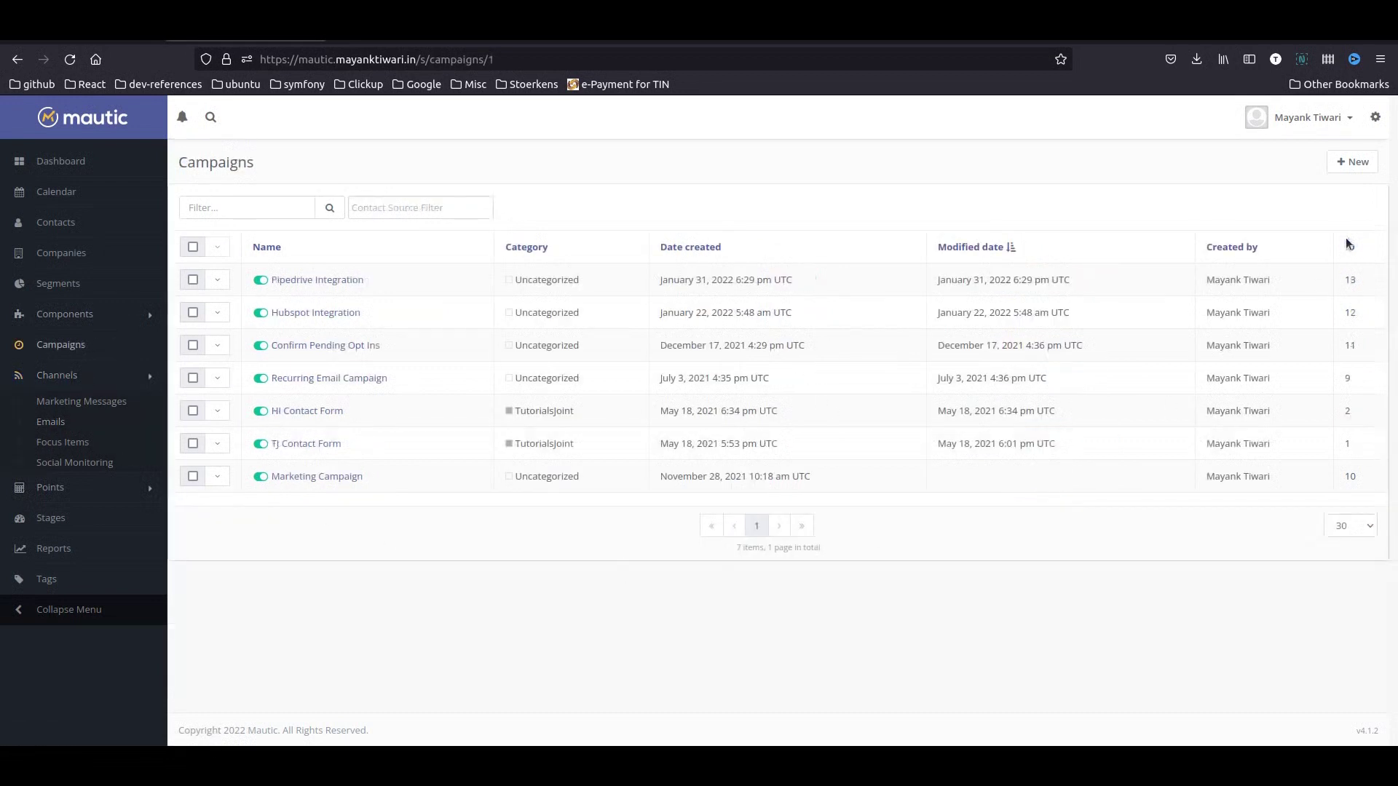
pyautogui.click(1356, 172)
pyautogui.click(288, 230)
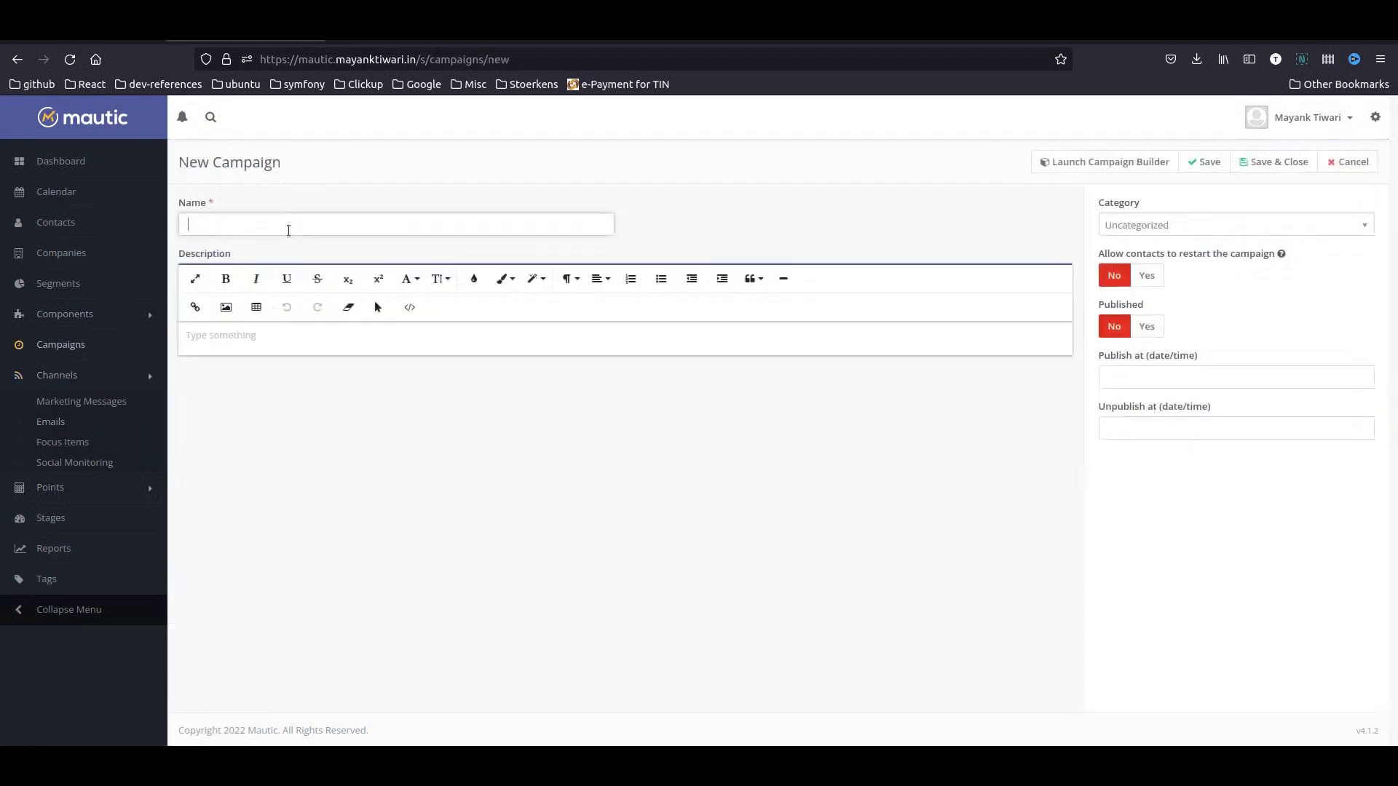
pyautogui.write('Free Ebook Opt In Confirm Campaign')
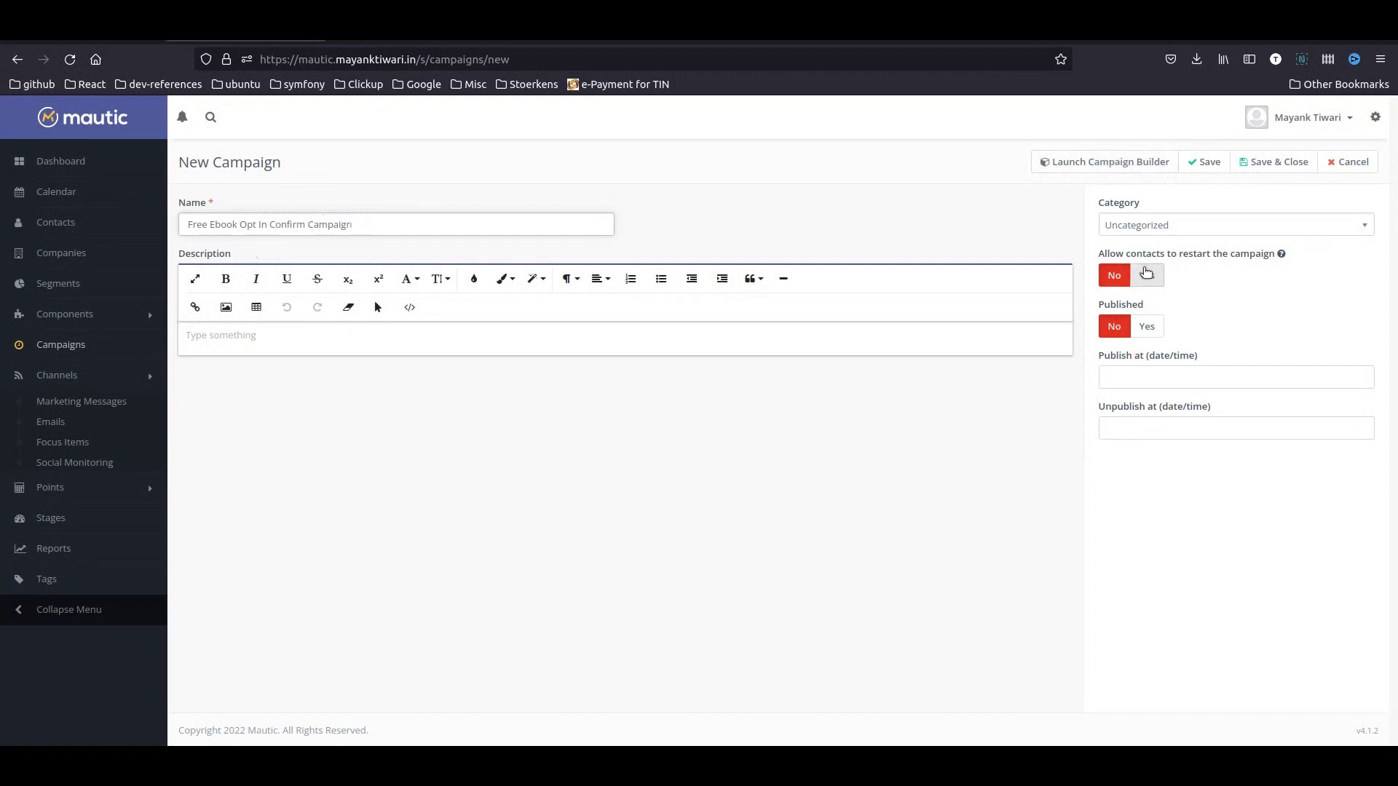
pyautogui.click(1146, 274)
pyautogui.click(1115, 164)
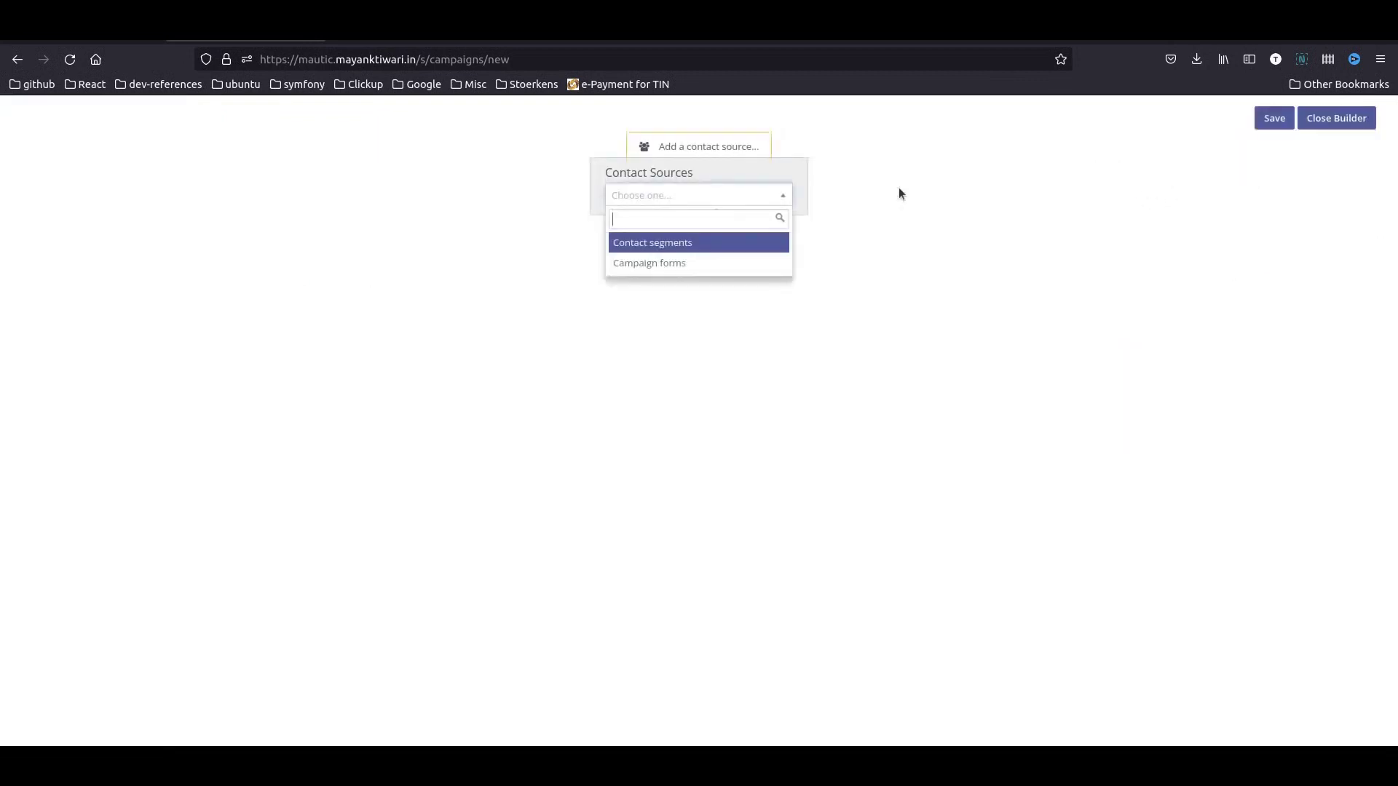
# - Set Newsletter Signup form submissions as the campaign's contact source
pyautogui.click(665, 265)
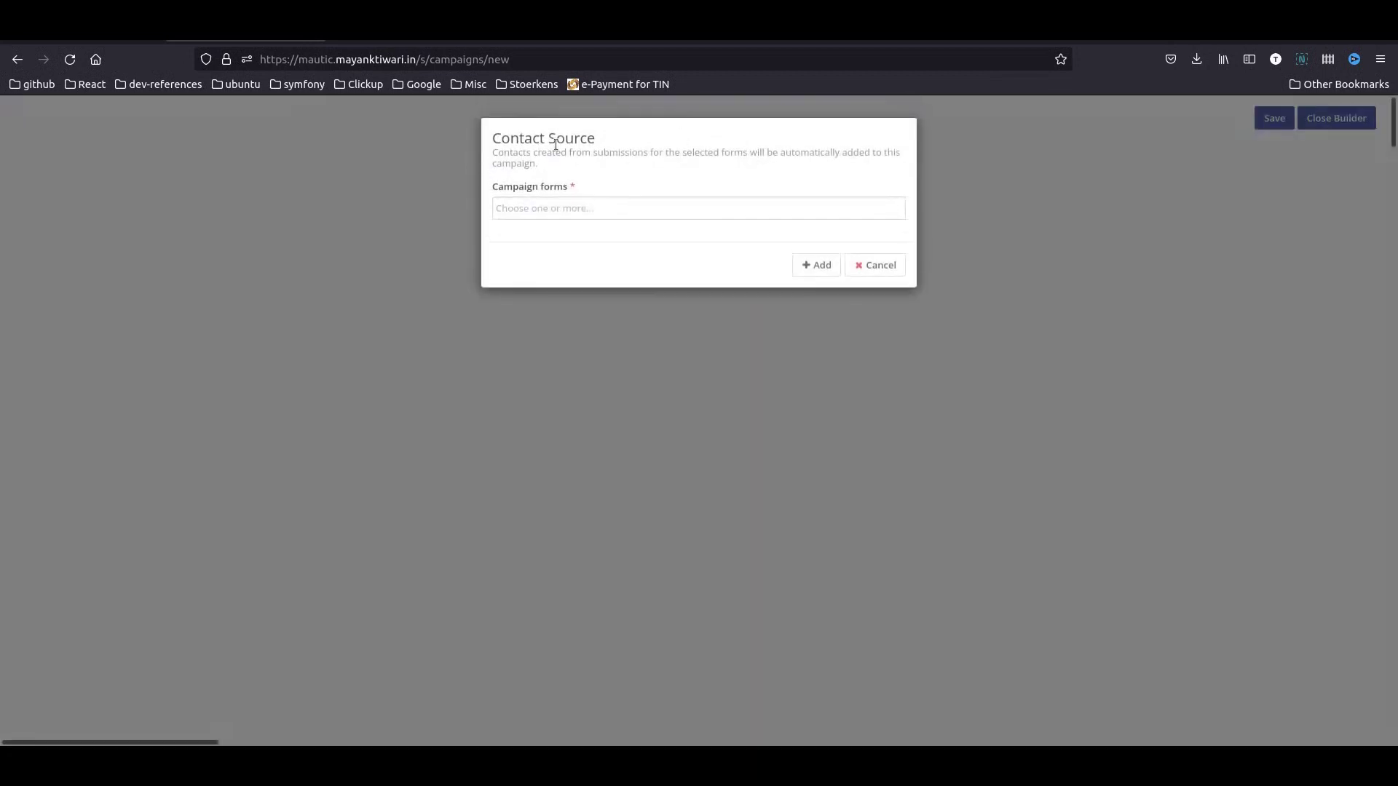
pyautogui.click(553, 203)
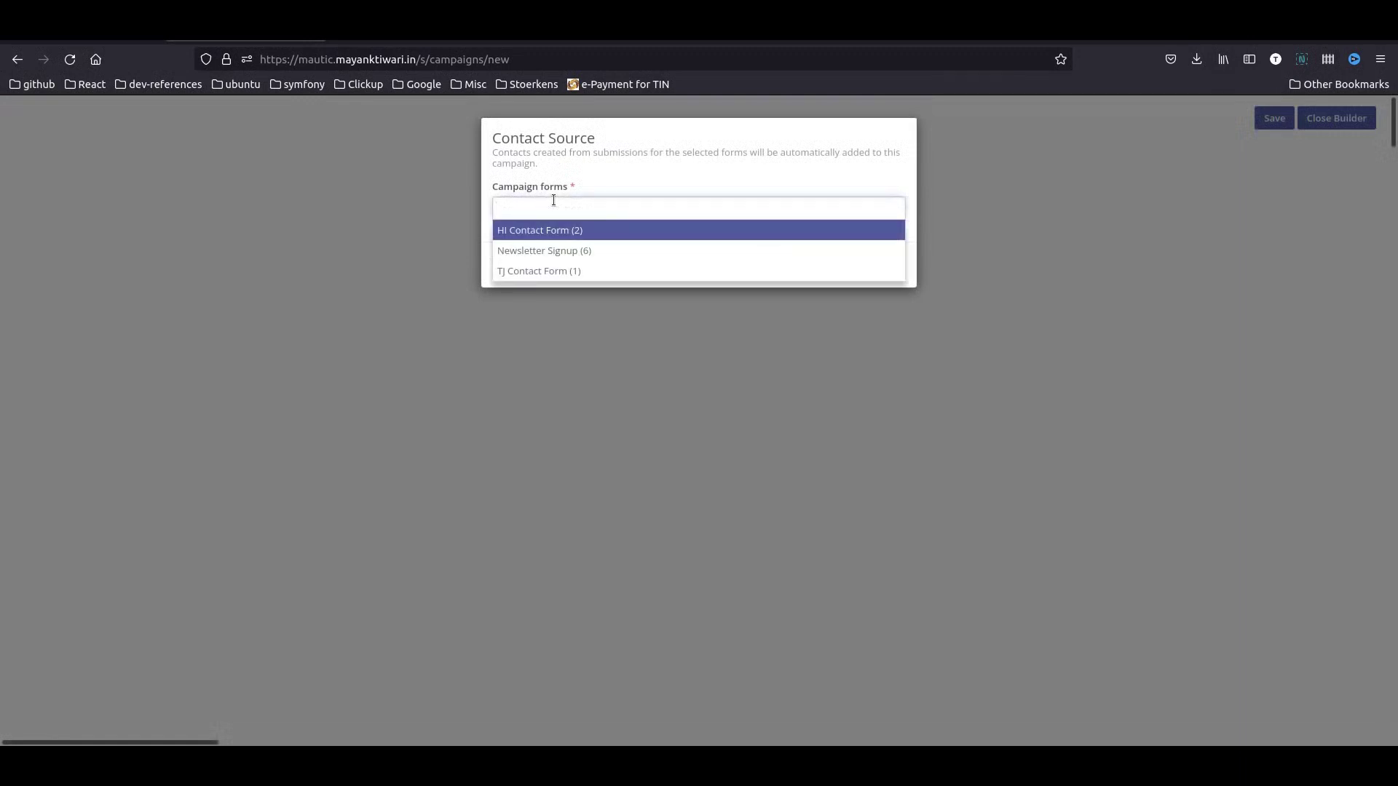
pyautogui.click(593, 253)
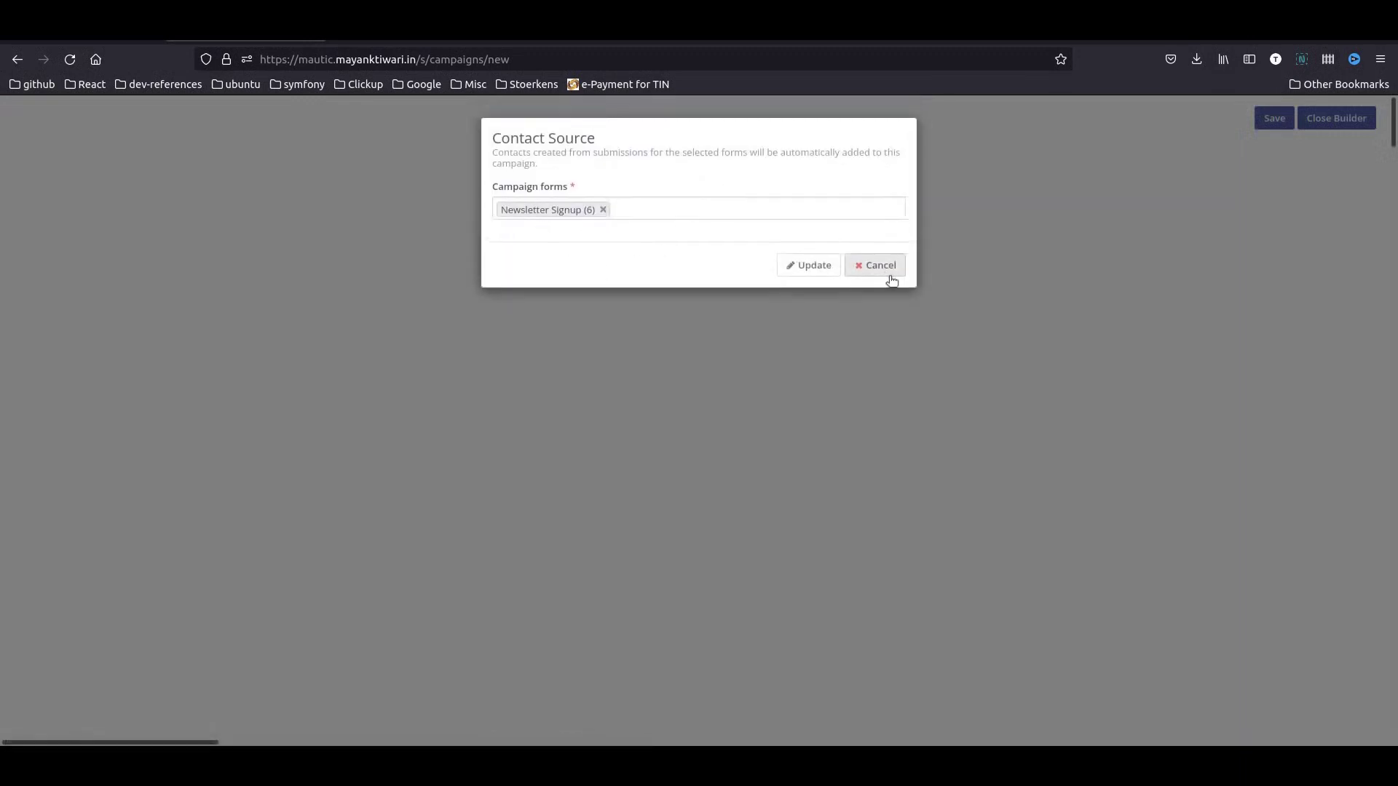
pyautogui.click(793, 267)
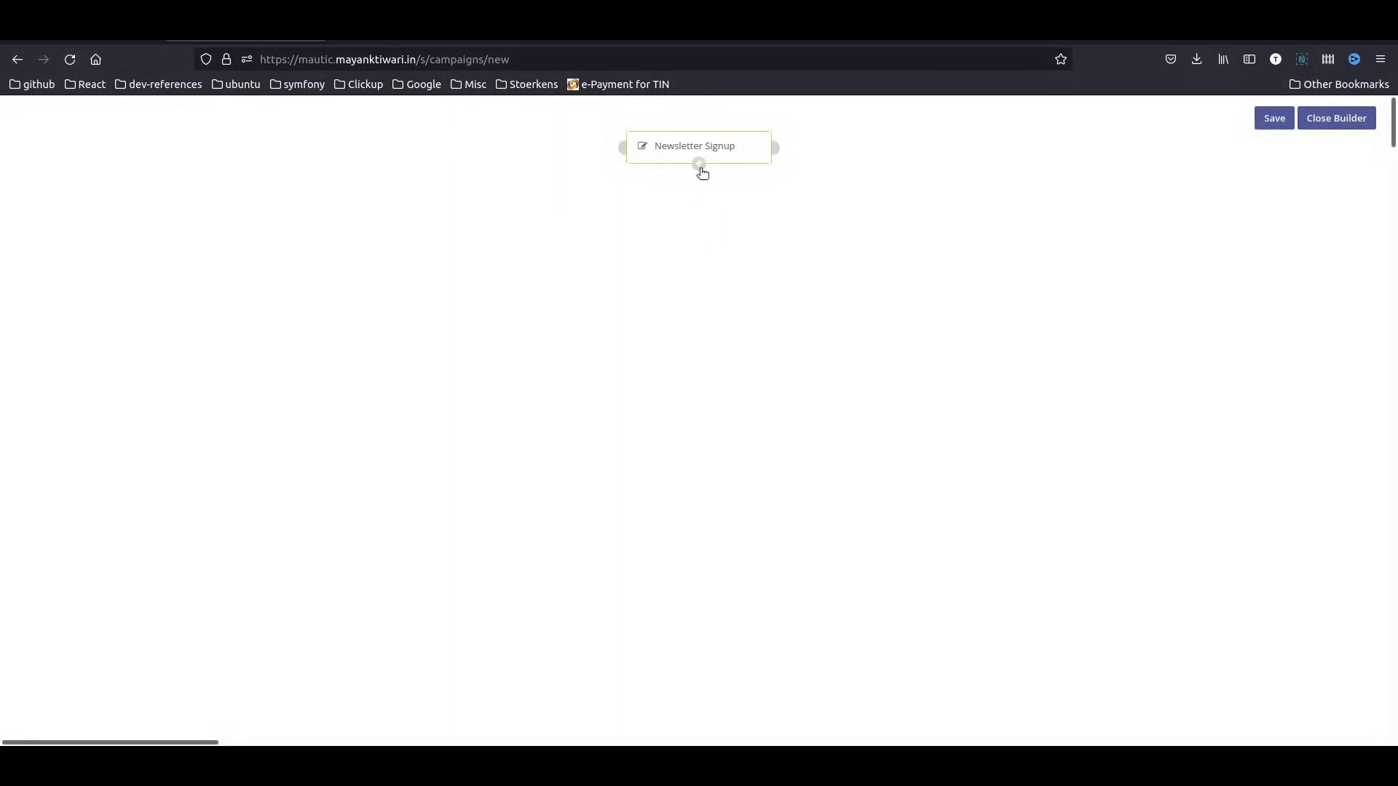
# - Add a Modify contact's segments action adding contacts to Newsletter Pending Optin, and reposition it
pyautogui.click(698, 167)
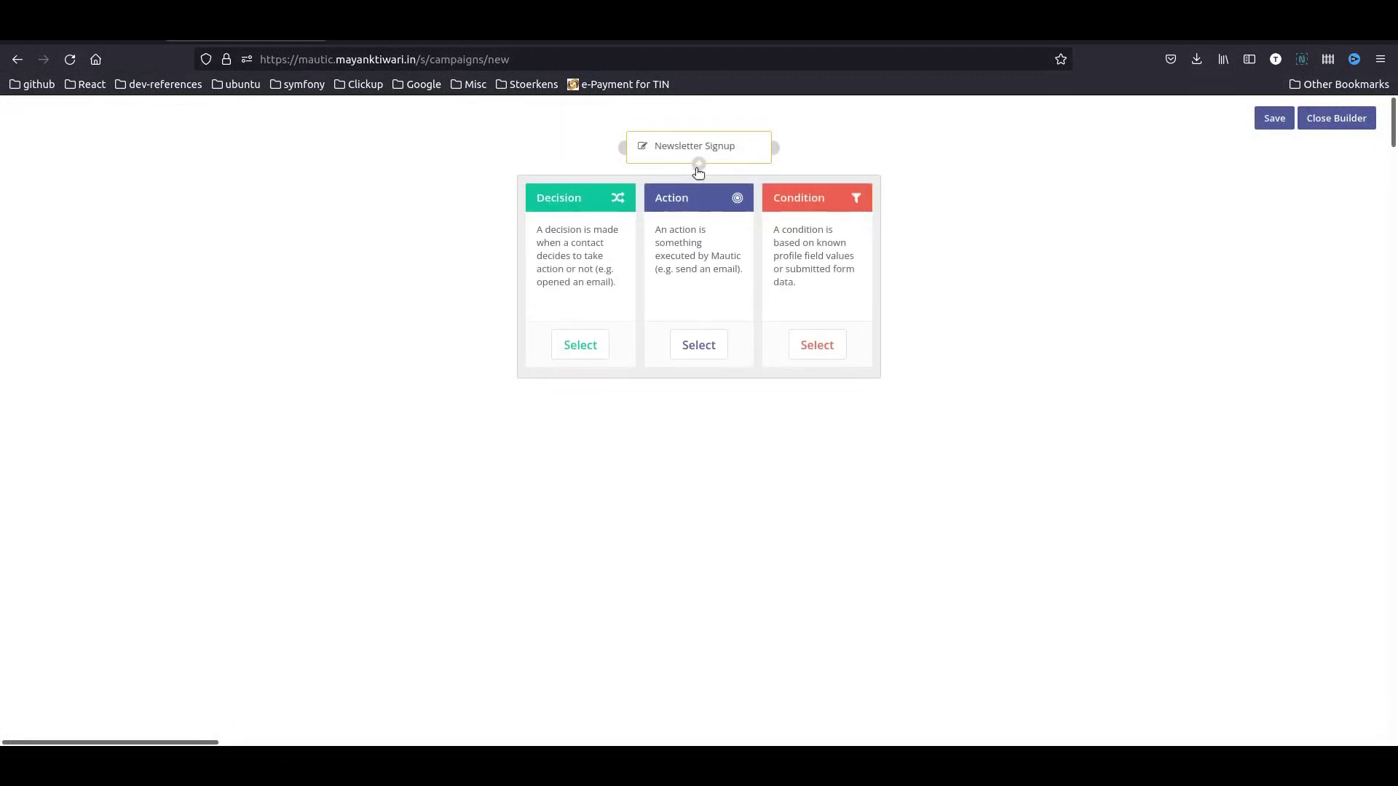
pyautogui.click(700, 346)
pyautogui.write('seg')
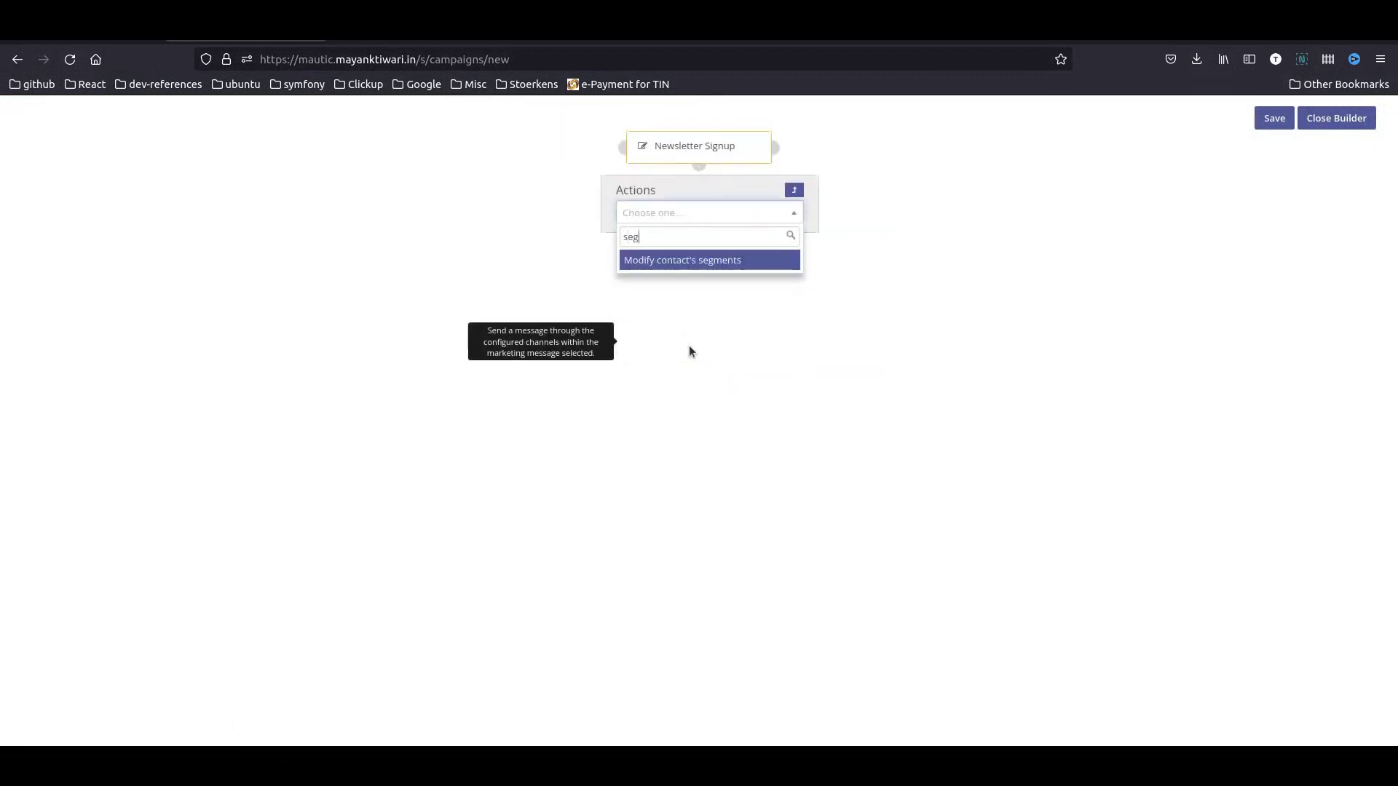
pyautogui.click(683, 259)
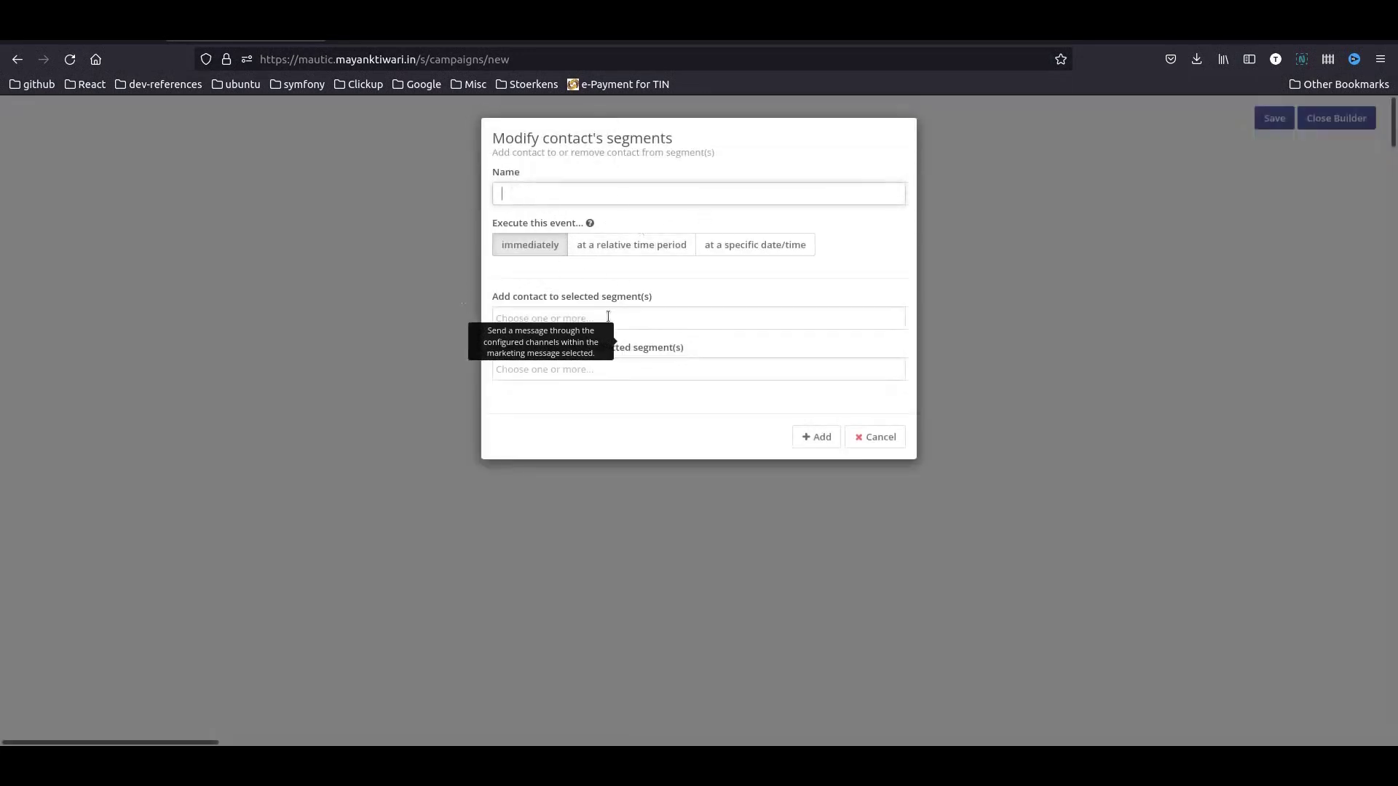
pyautogui.click(607, 317)
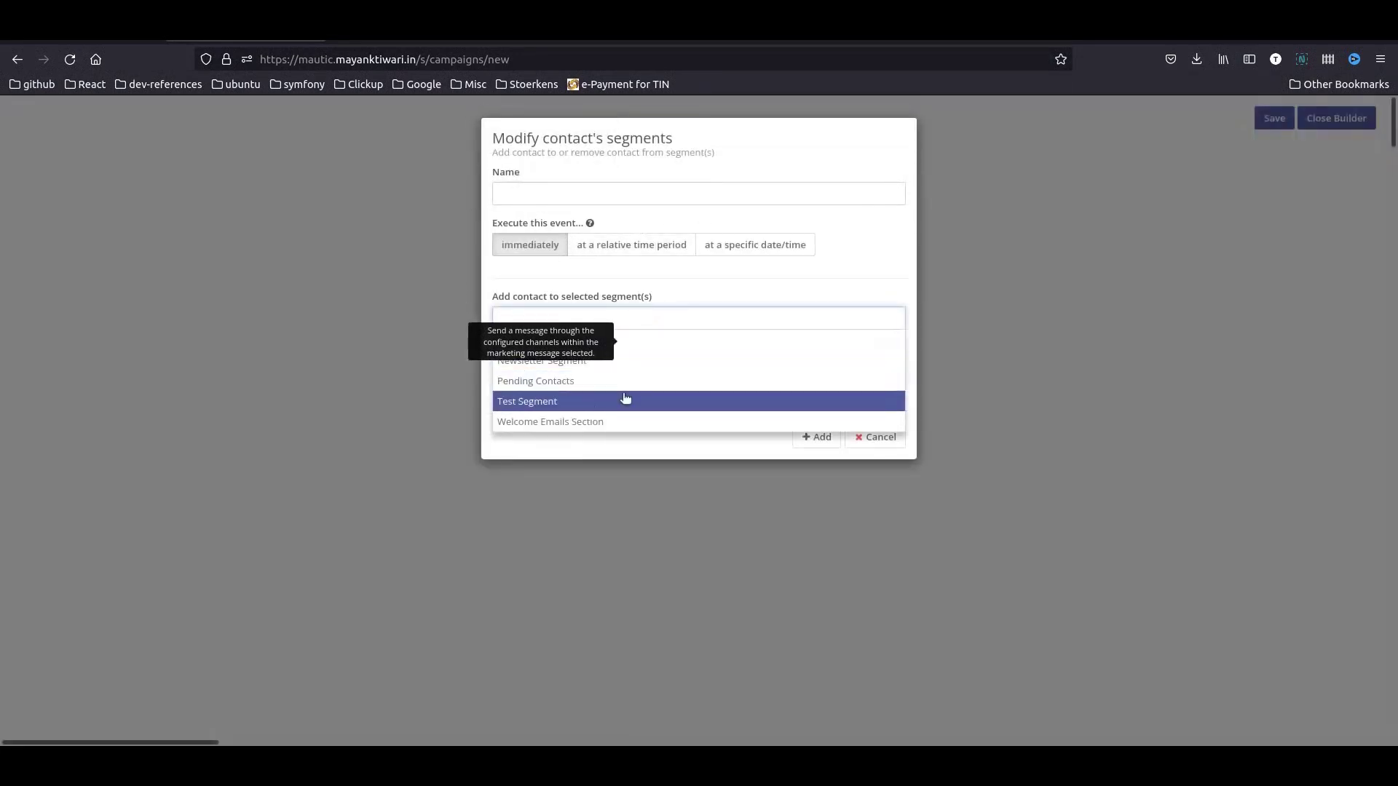
pyautogui.click(684, 341)
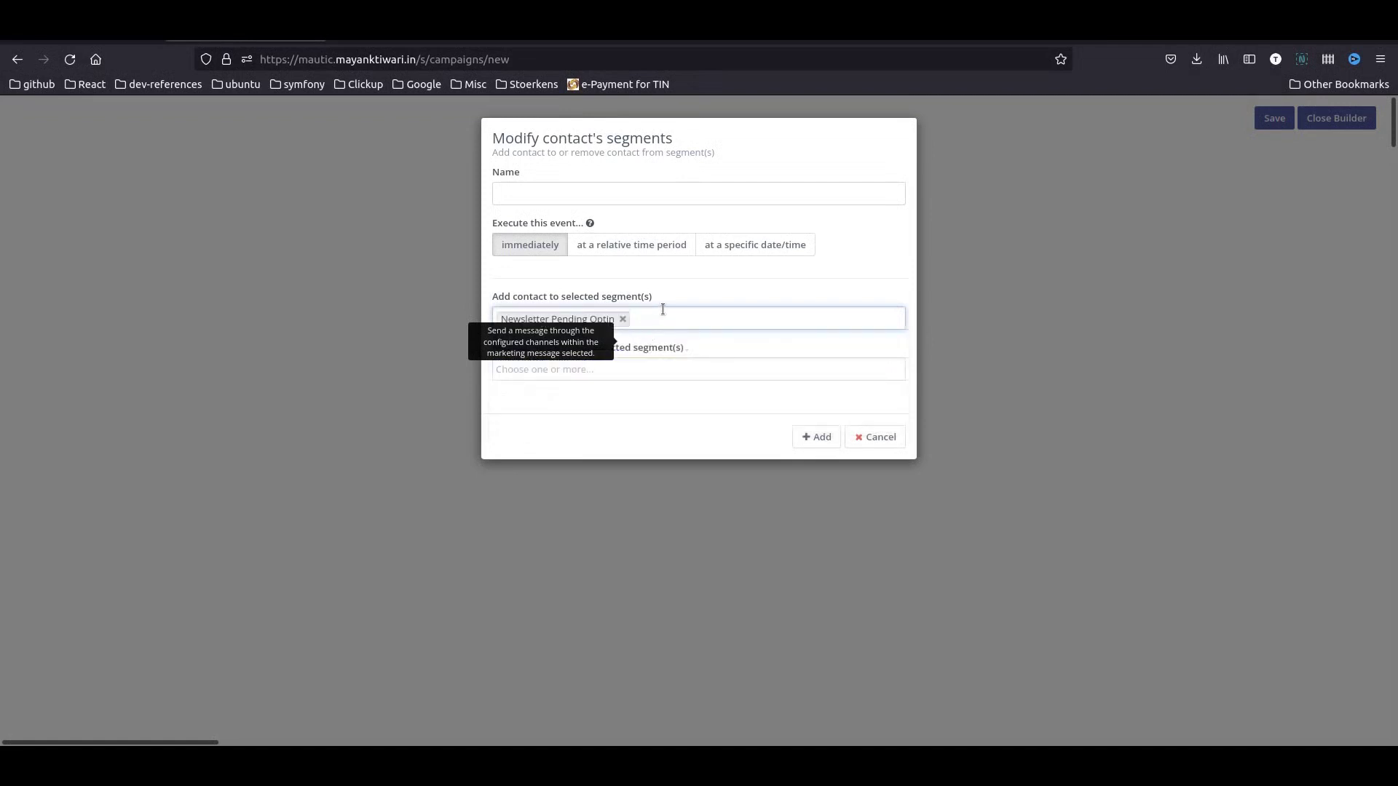
pyautogui.click(808, 437)
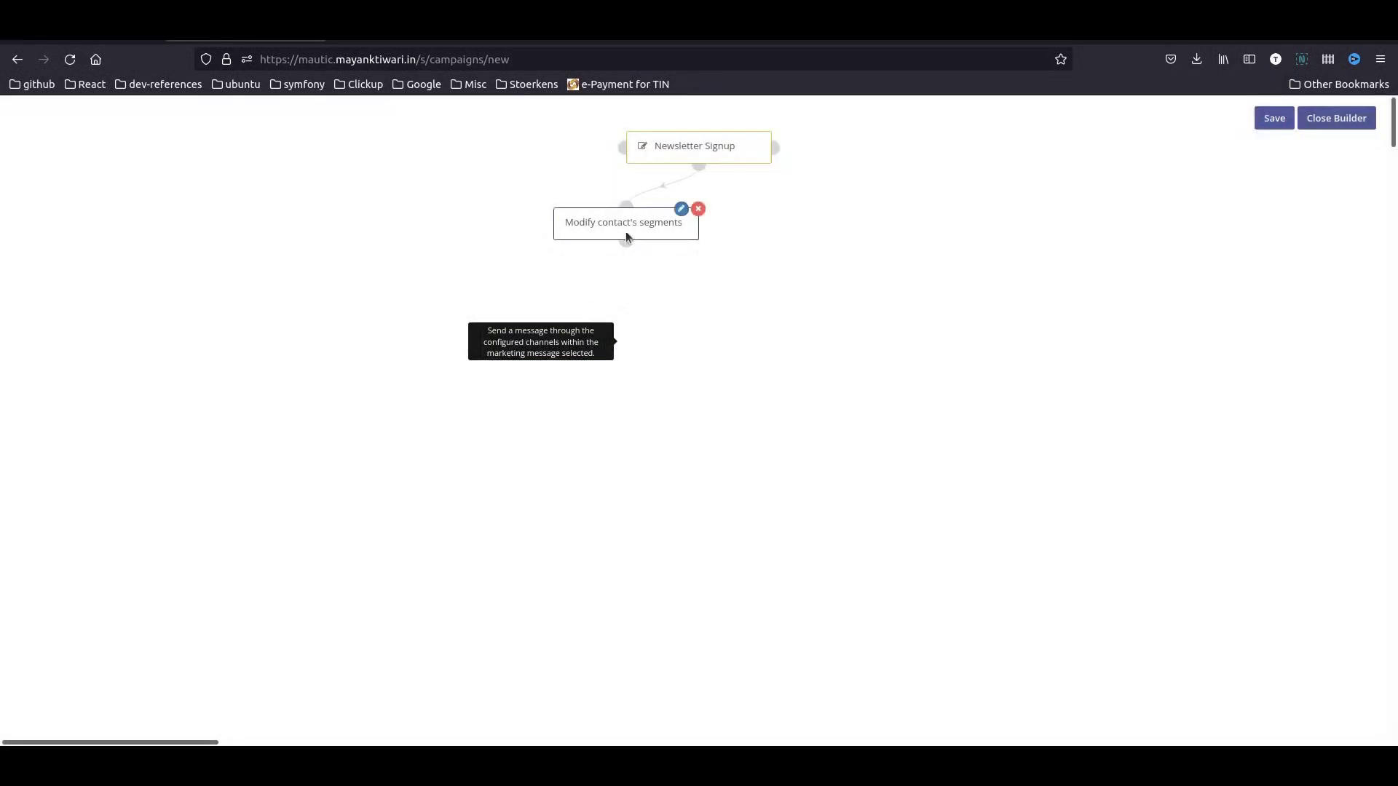
pyautogui.moveTo(626, 230); pyautogui.dragTo(348, 344)
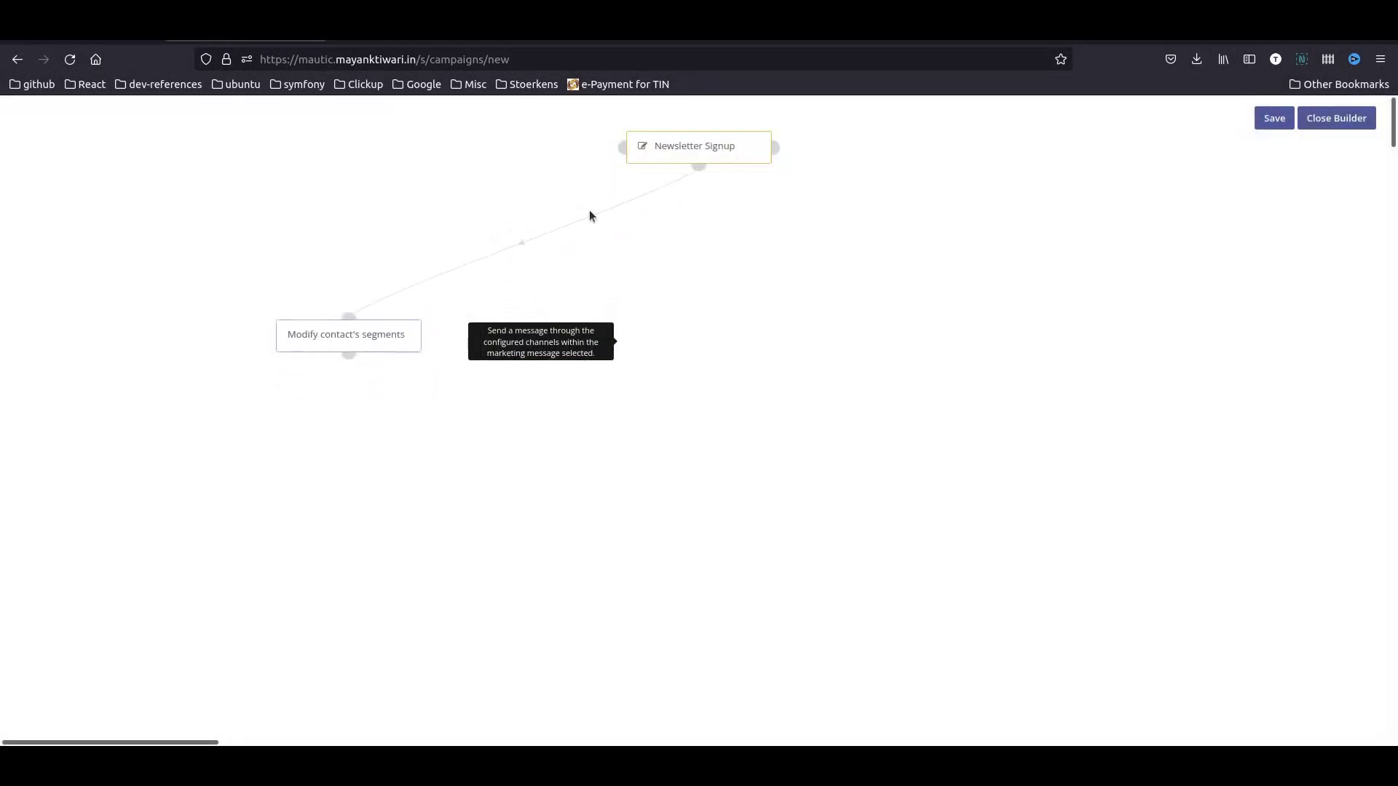
# - Add a Send email action for 'free ebook double opt in' after the Newsletter Signup source
pyautogui.click(699, 166)
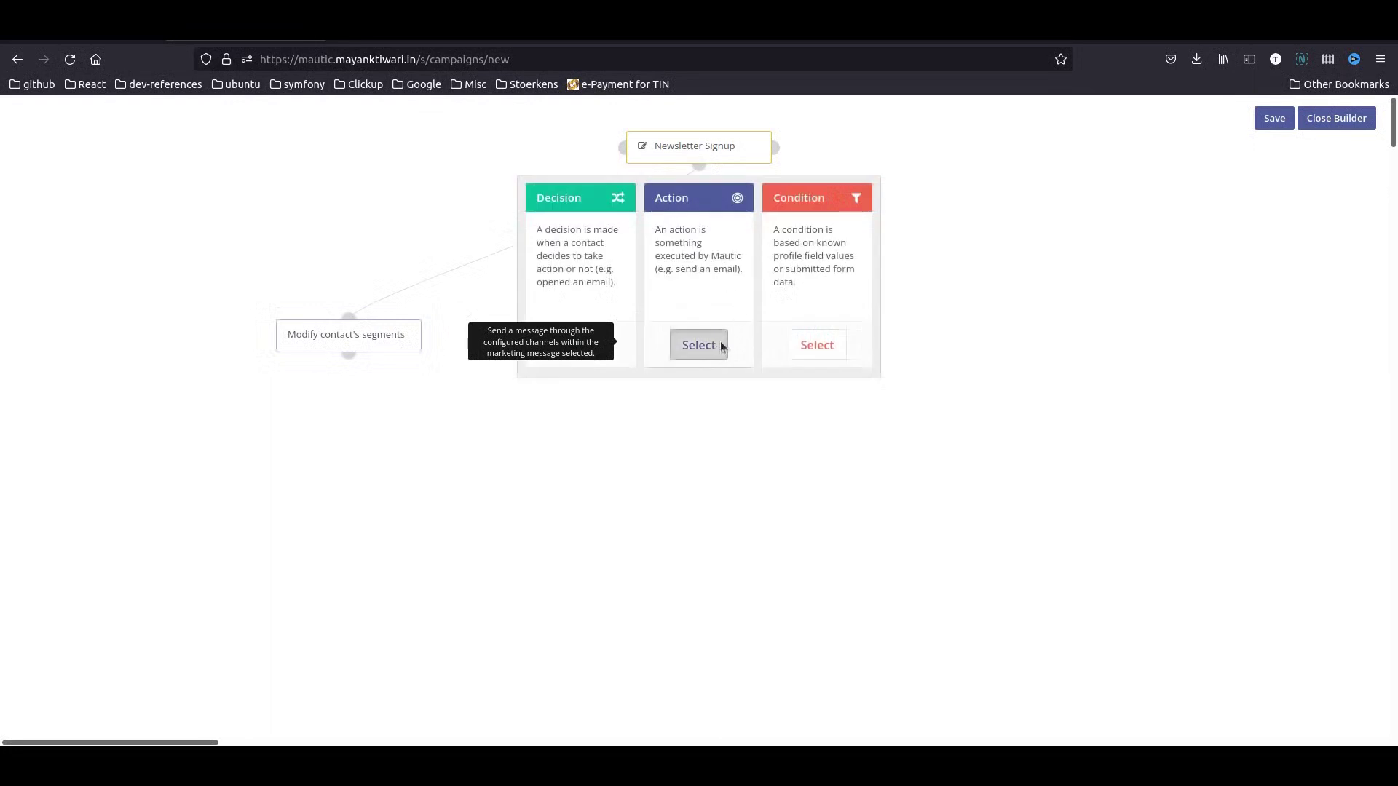
pyautogui.click(719, 344)
pyautogui.write('send')
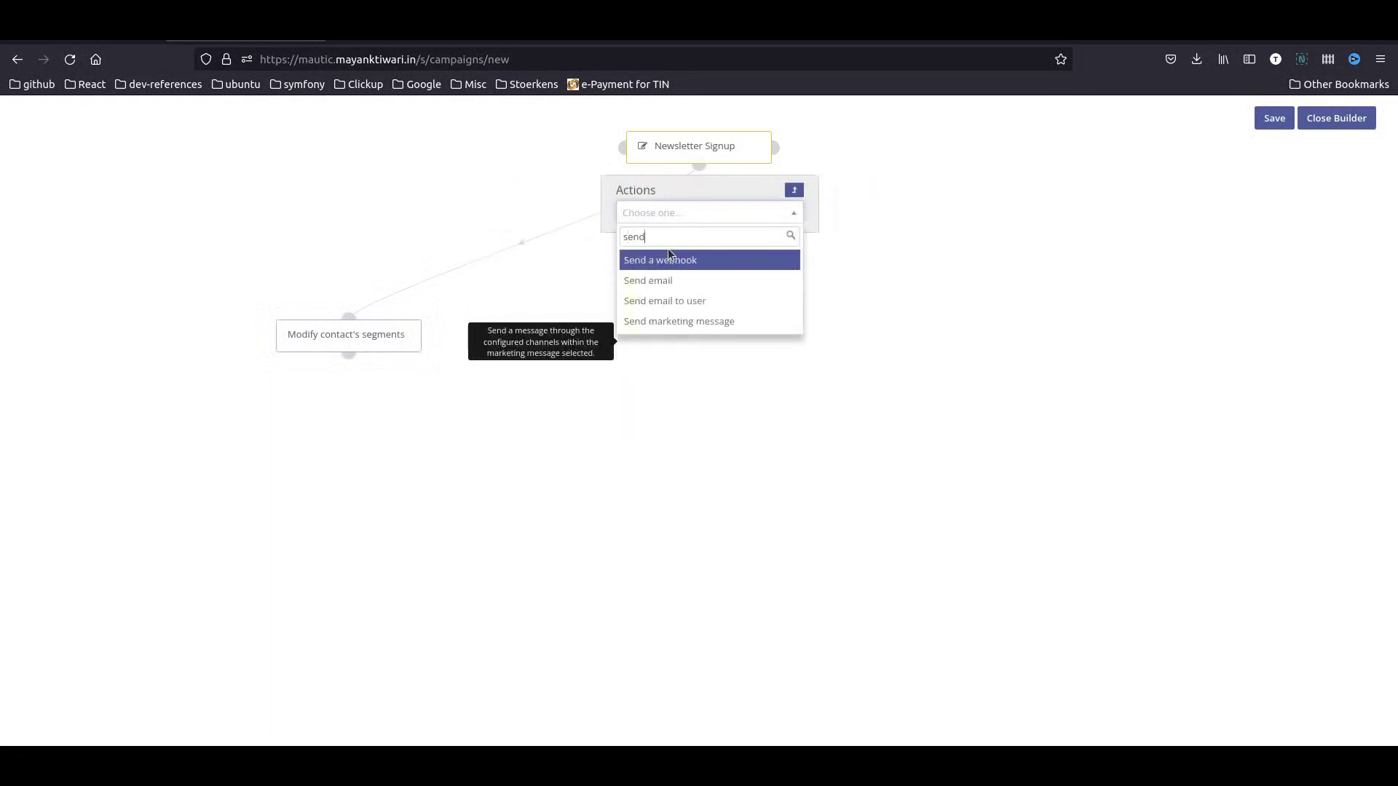
pyautogui.click(675, 280)
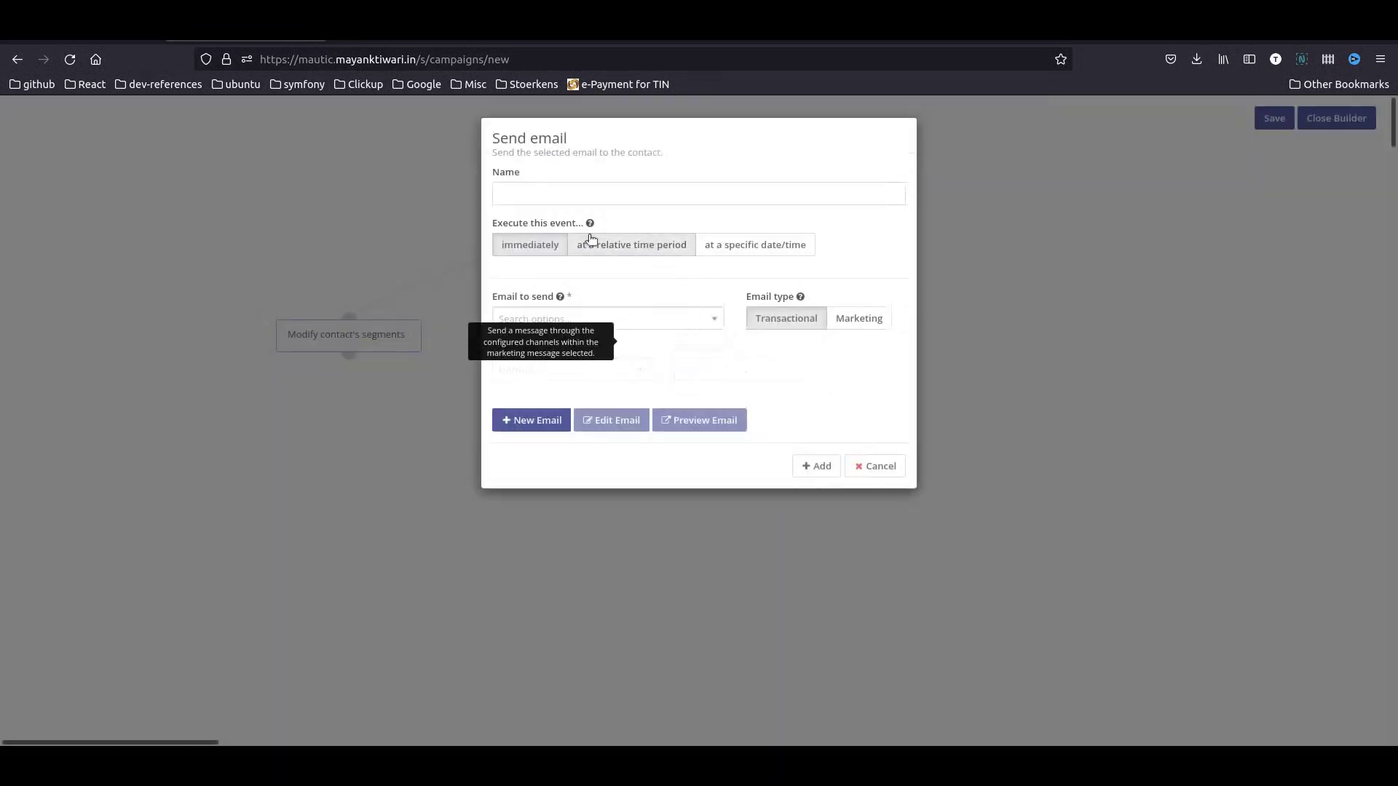
pyautogui.click(677, 321)
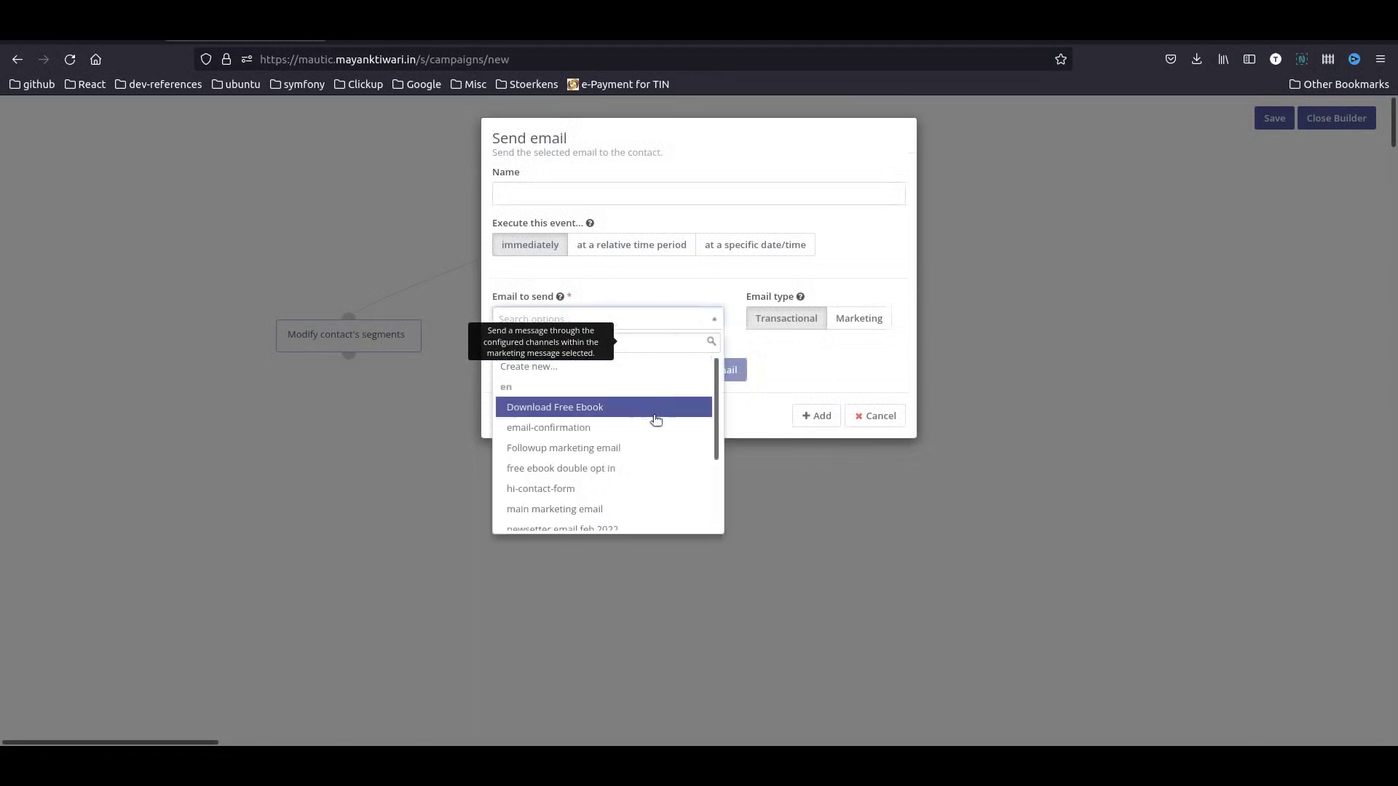
pyautogui.click(601, 468)
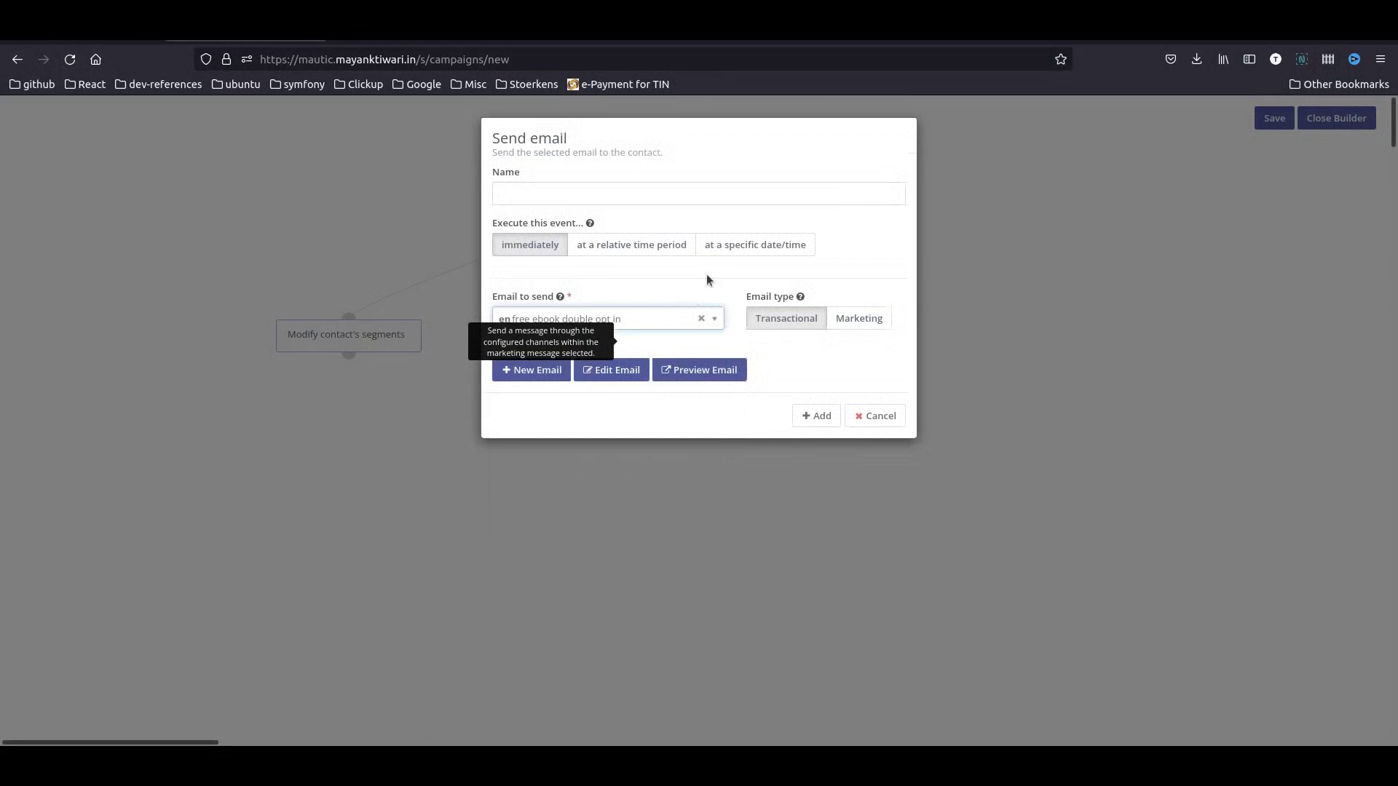
pyautogui.click(815, 416)
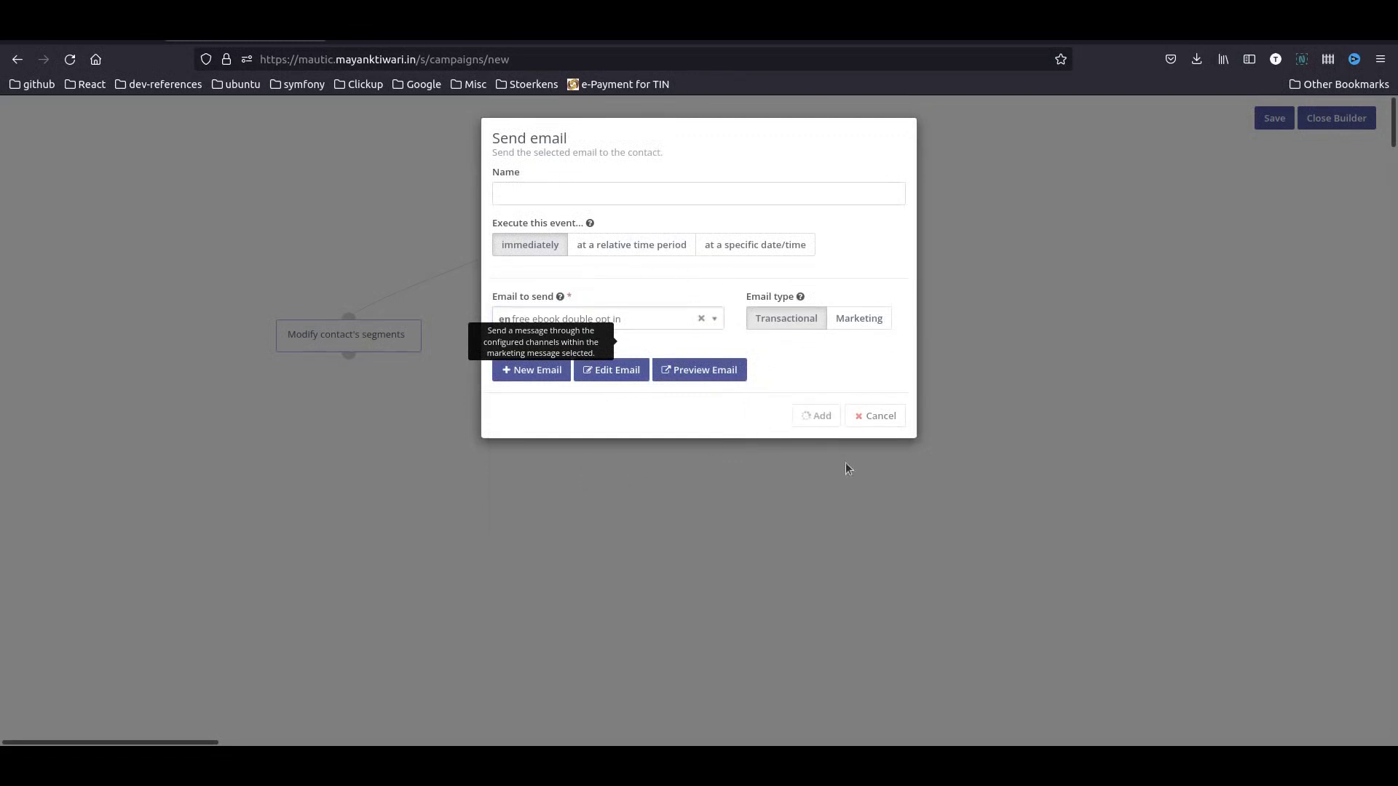
# - Move the Send email node right and begin adding a decision after it
pyautogui.moveTo(714, 282); pyautogui.dragTo(852, 338)
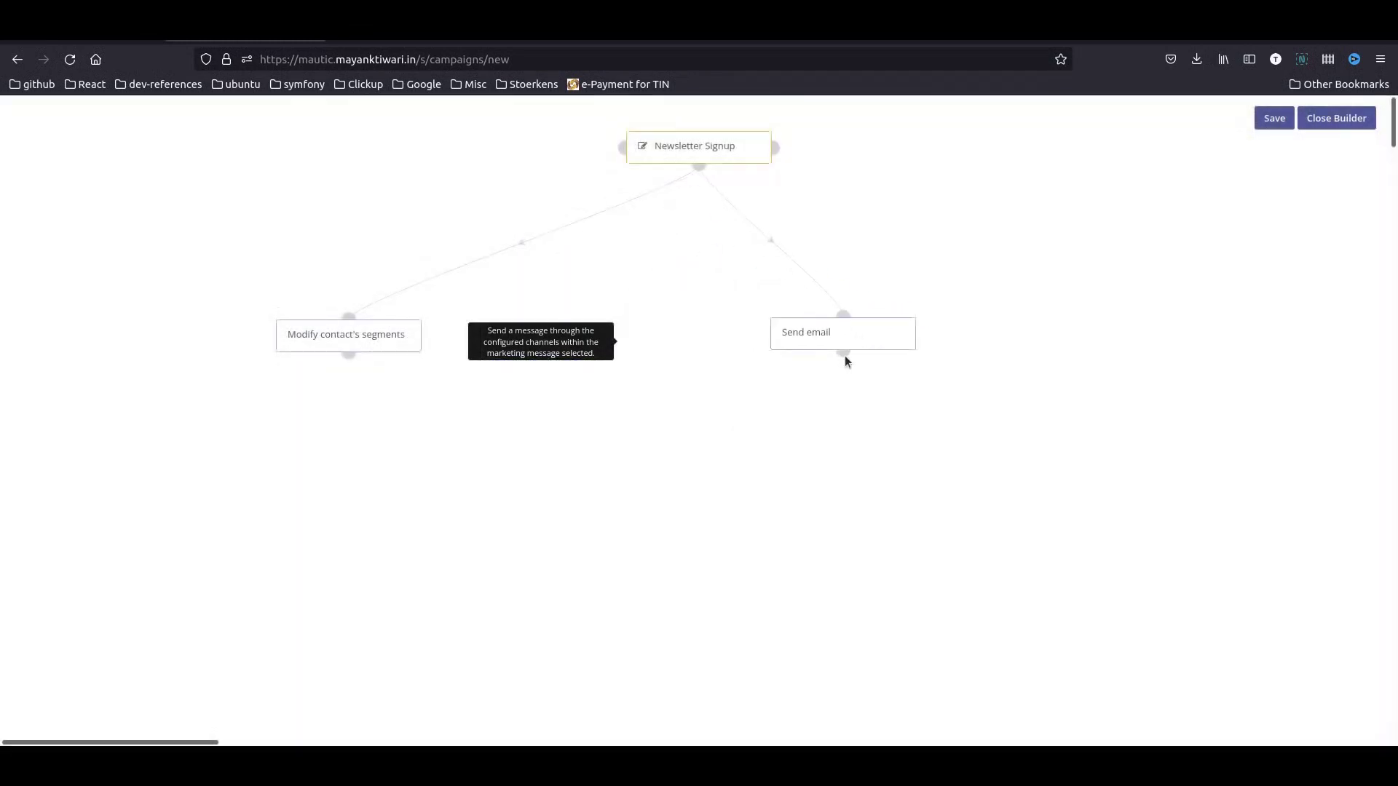
pyautogui.click(843, 353)
pyautogui.click(734, 531)
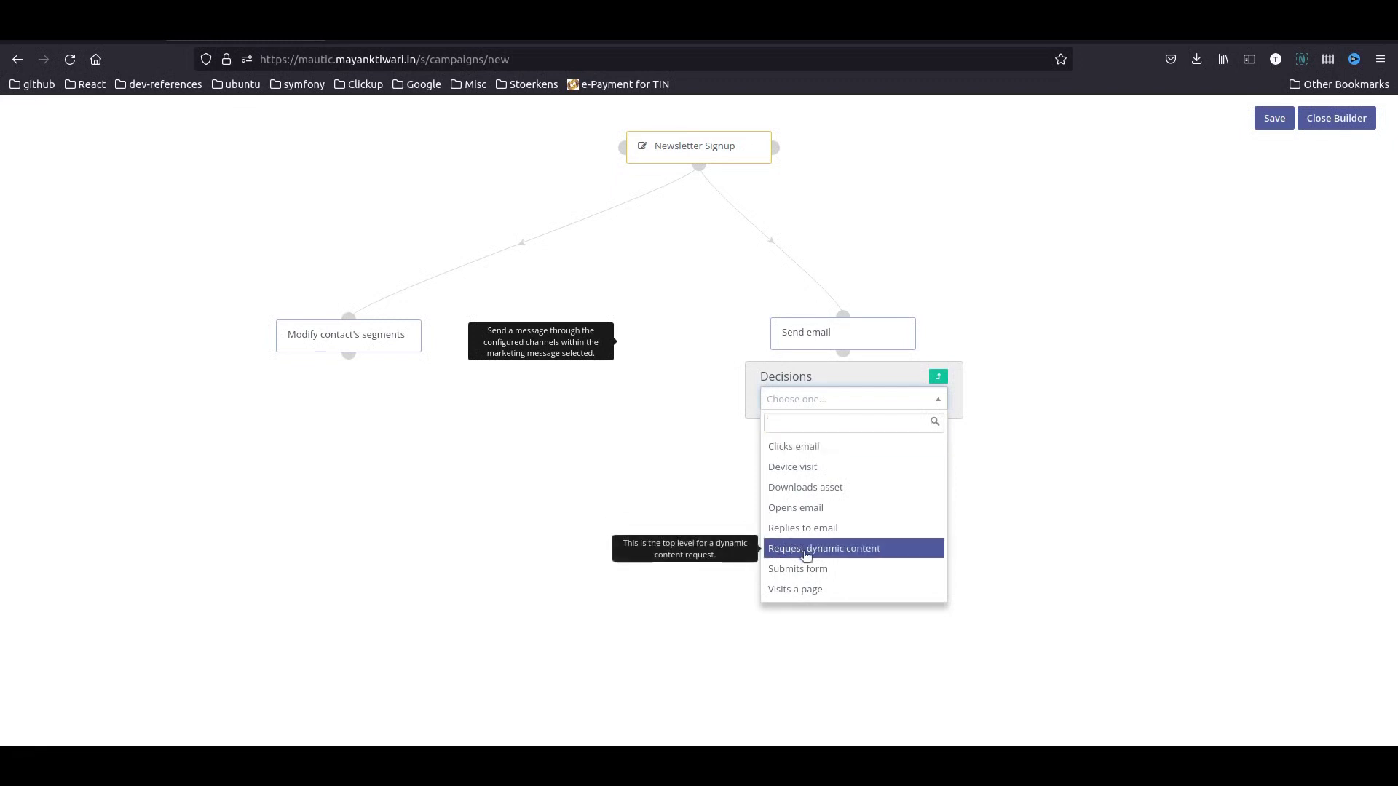
# - Add a Visits a page decision limited to the 'Thank you for your interest' page
pyautogui.click(825, 590)
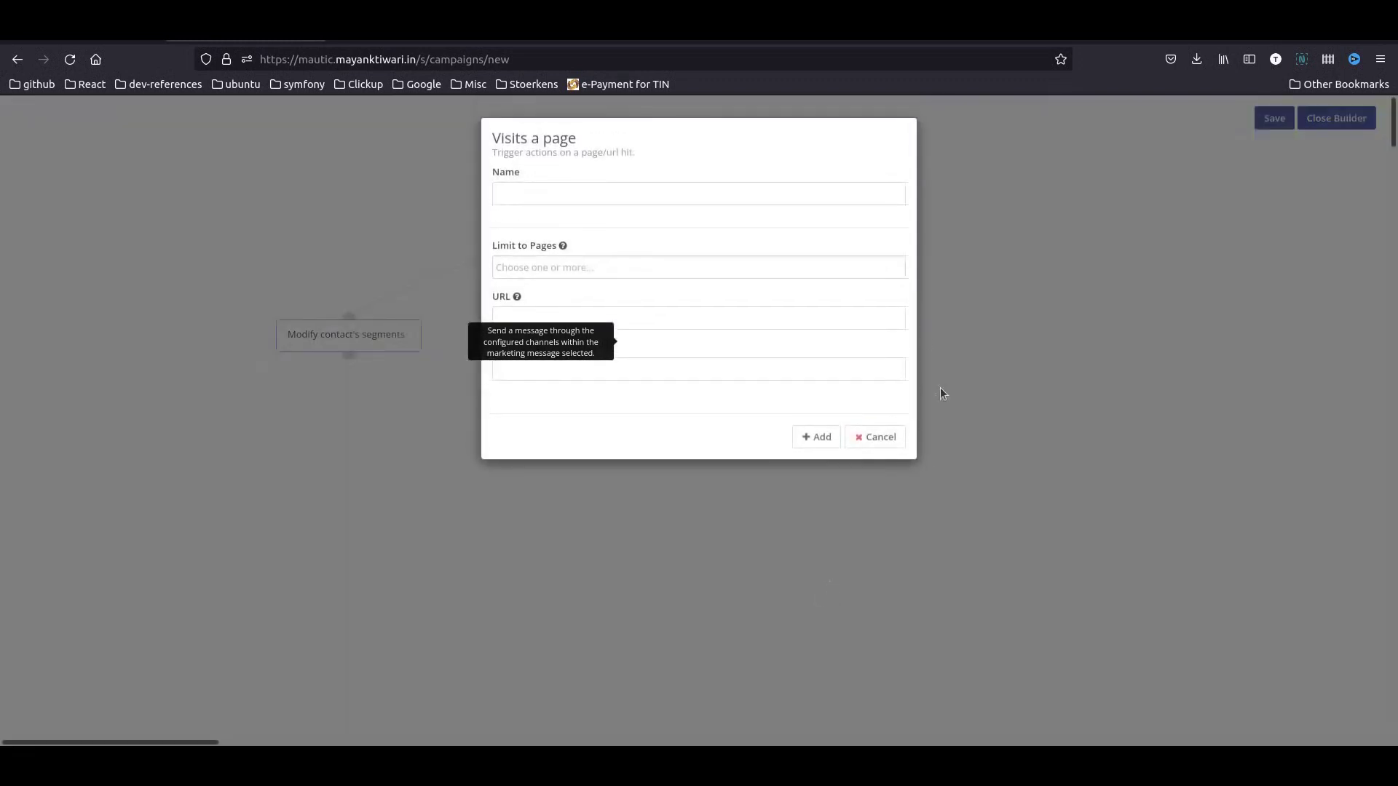
pyautogui.click(610, 266)
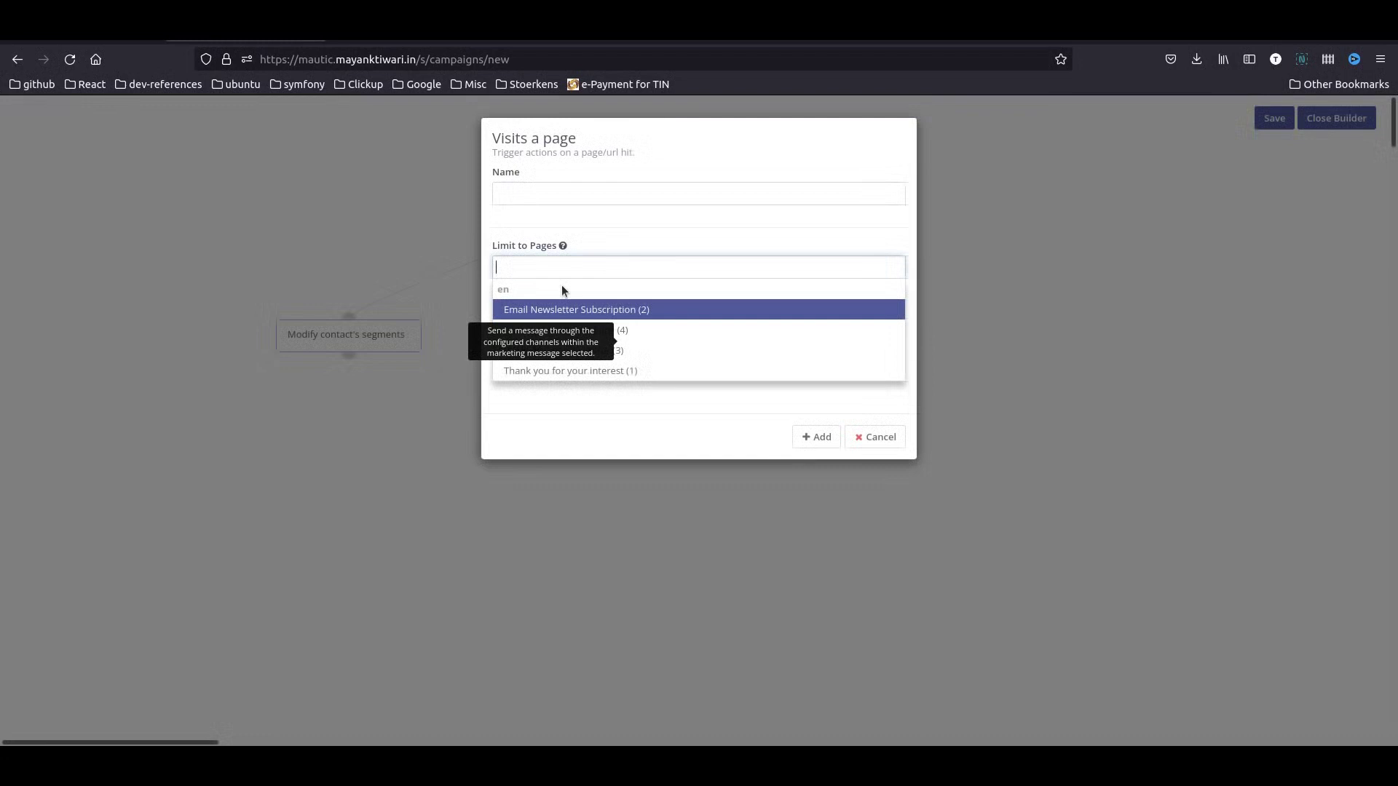
pyautogui.click(650, 369)
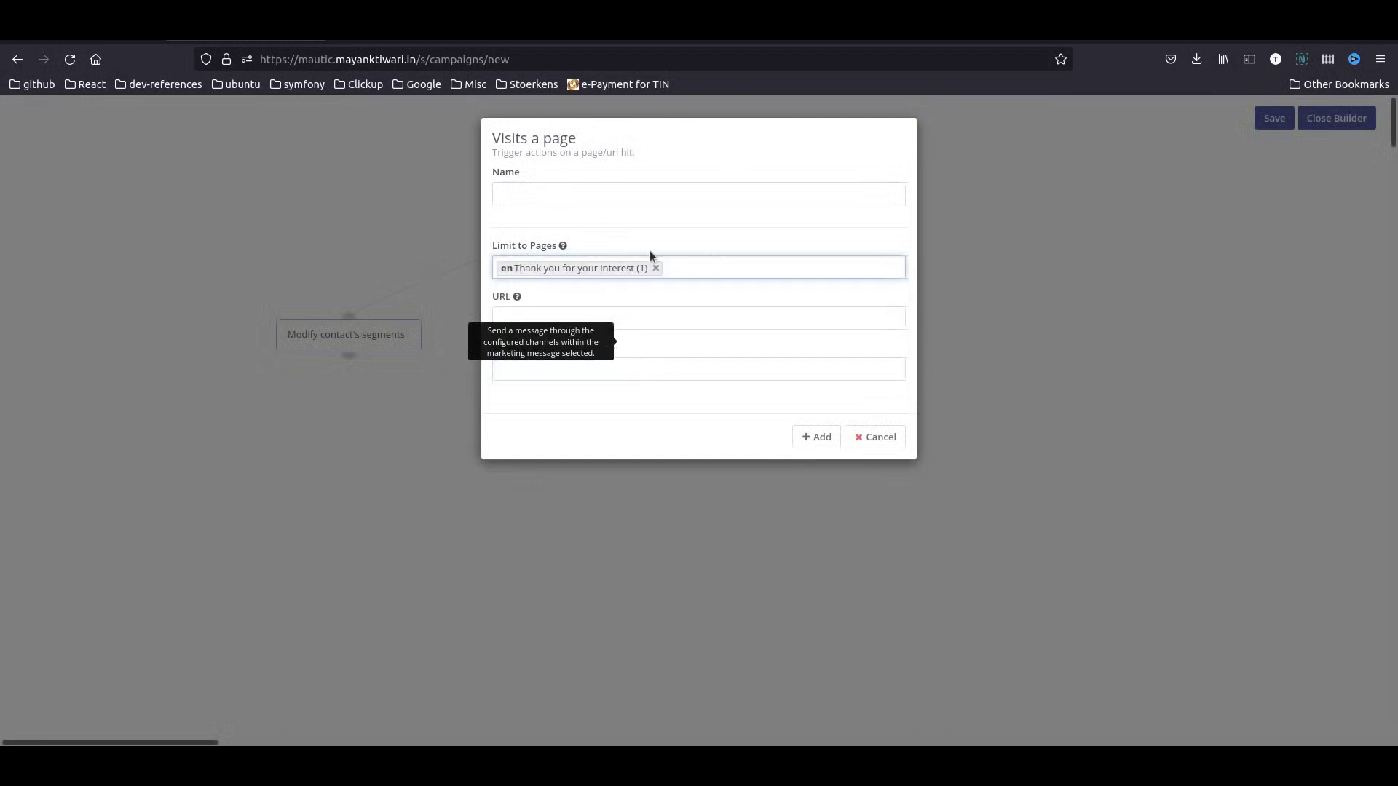
pyautogui.click(816, 437)
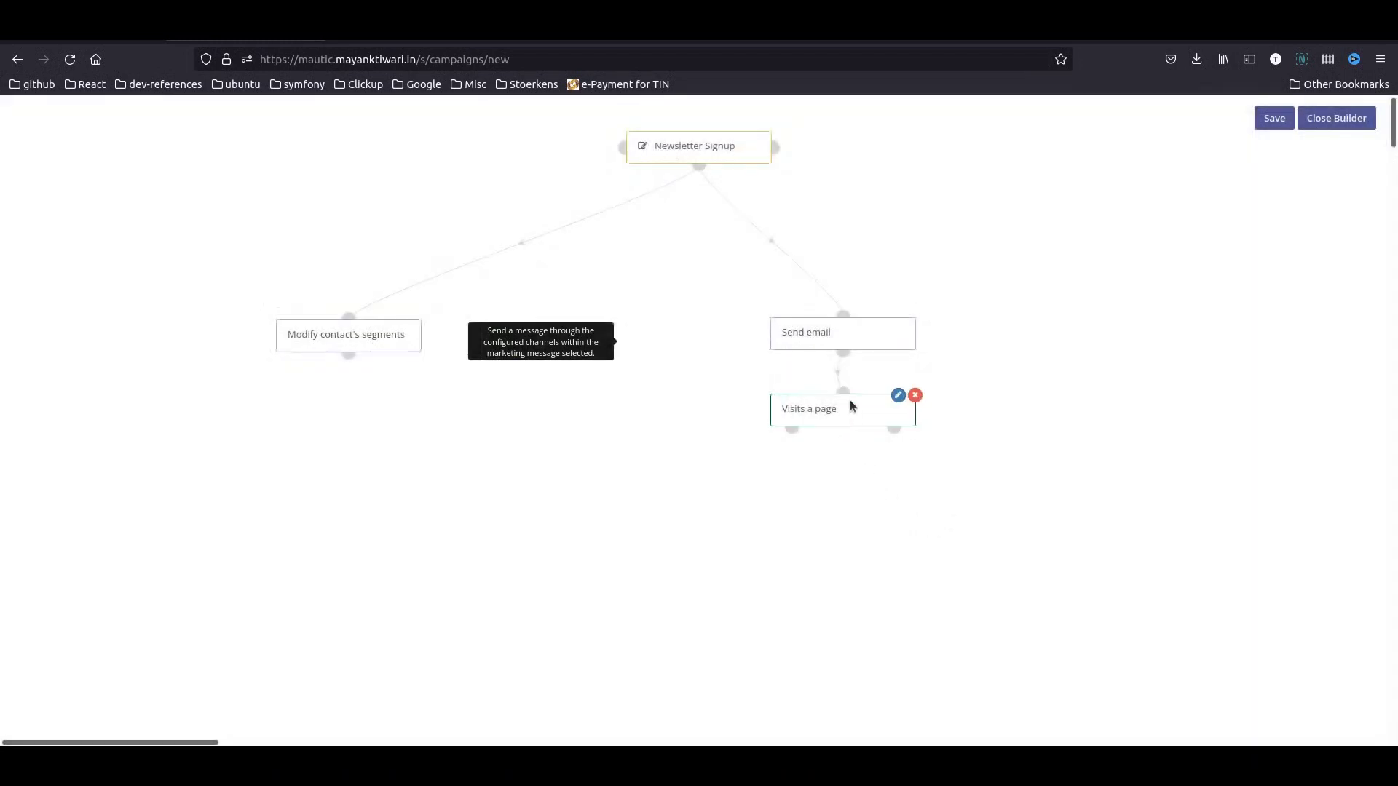
pyautogui.moveTo(849, 400); pyautogui.dragTo(850, 444)
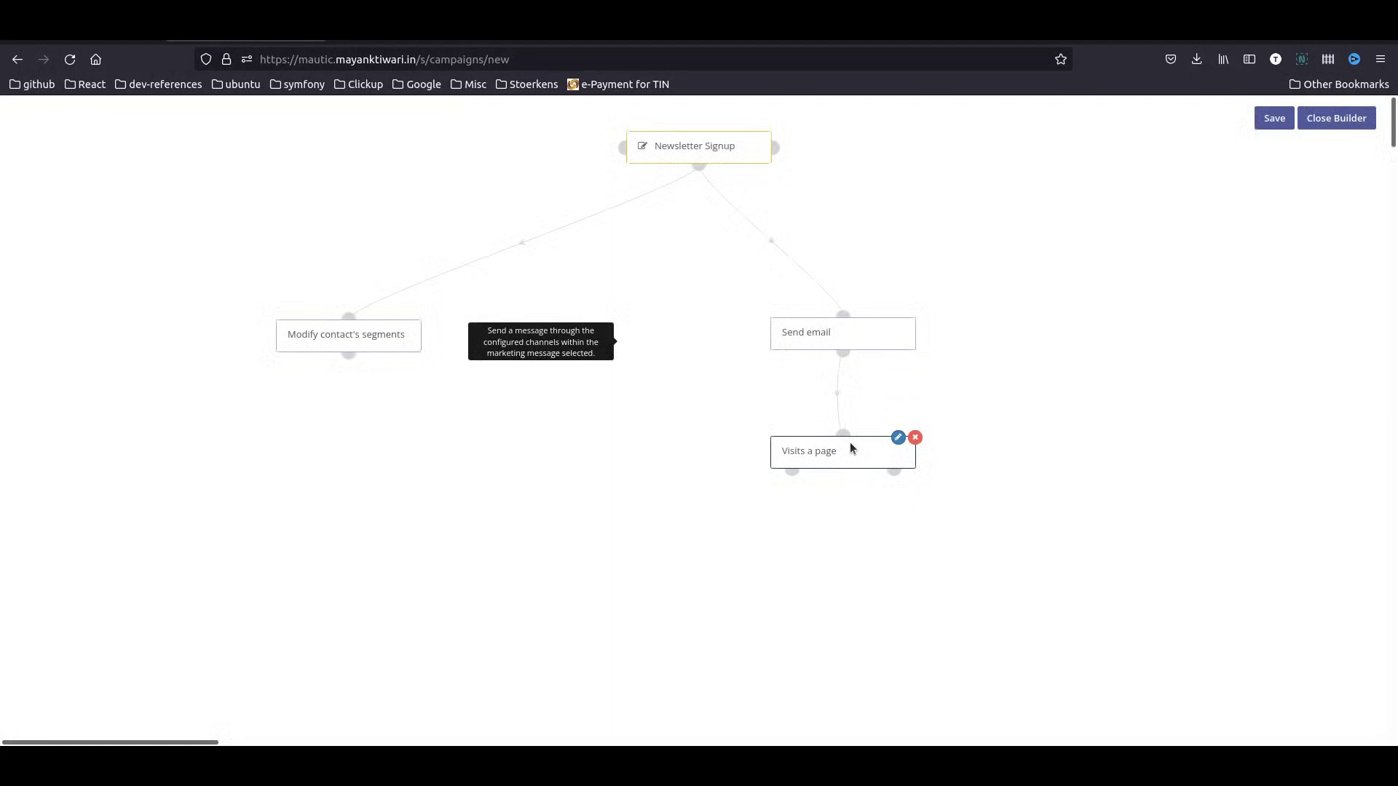
# - Add a Modify contact's segments action on the page visit's yes branch
pyautogui.click(792, 471)
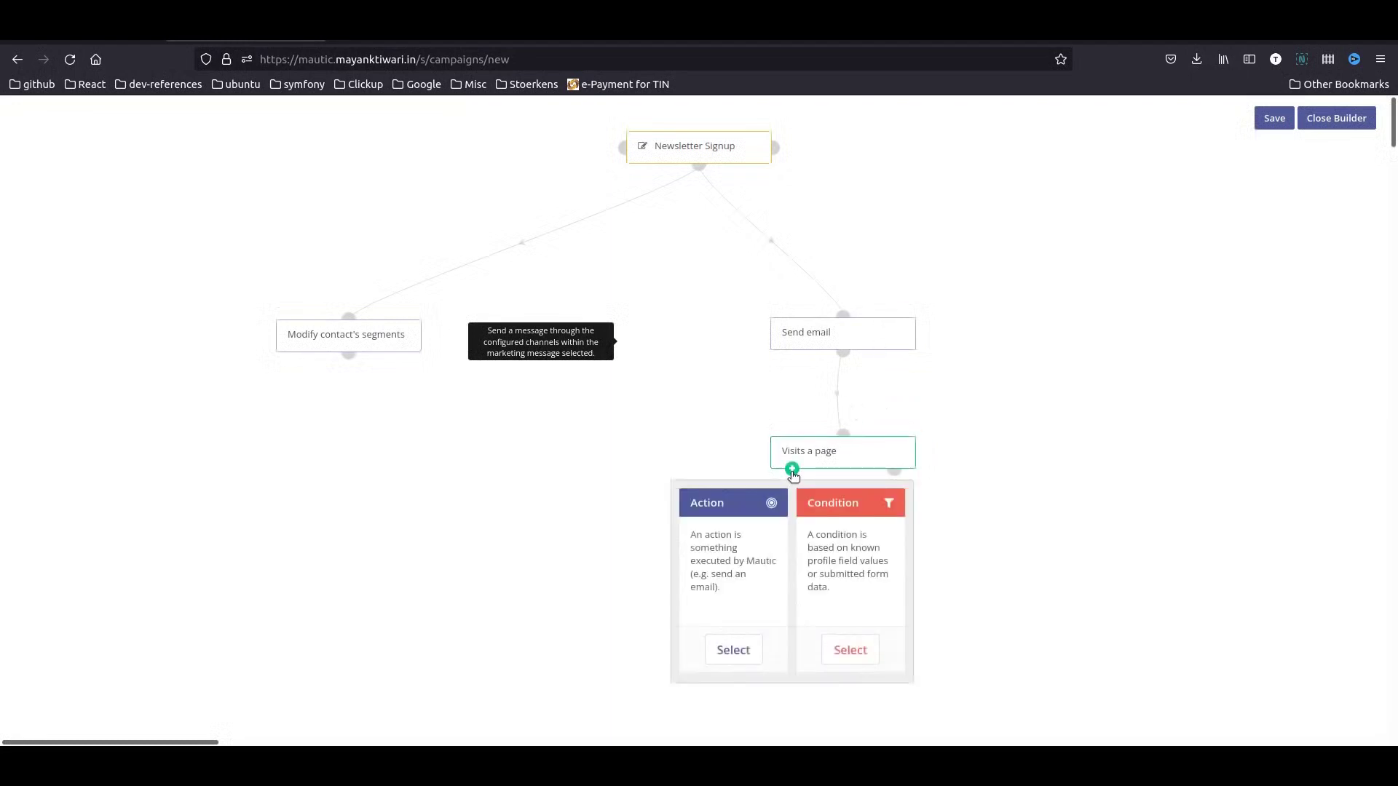
pyautogui.click(741, 648)
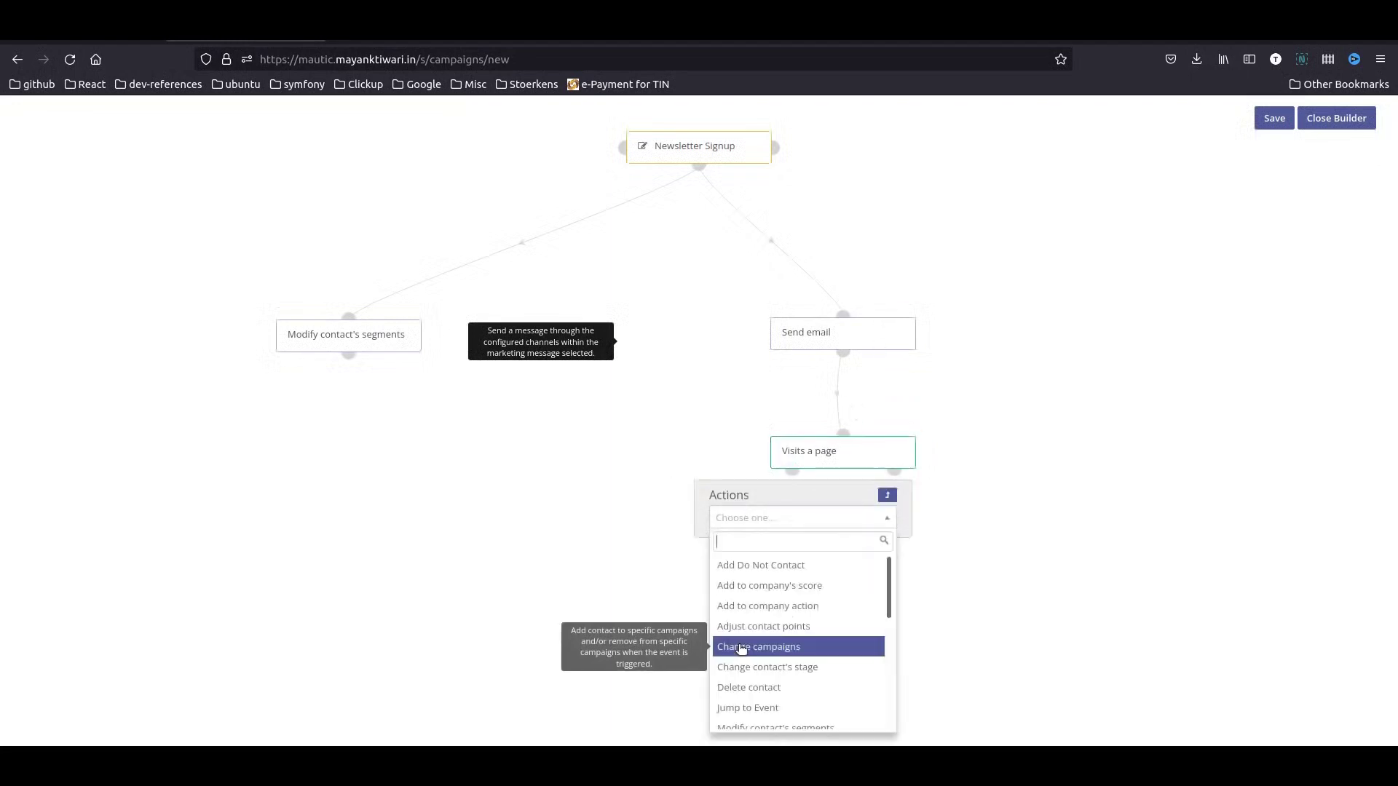
pyautogui.write('seg')
pyautogui.click(781, 569)
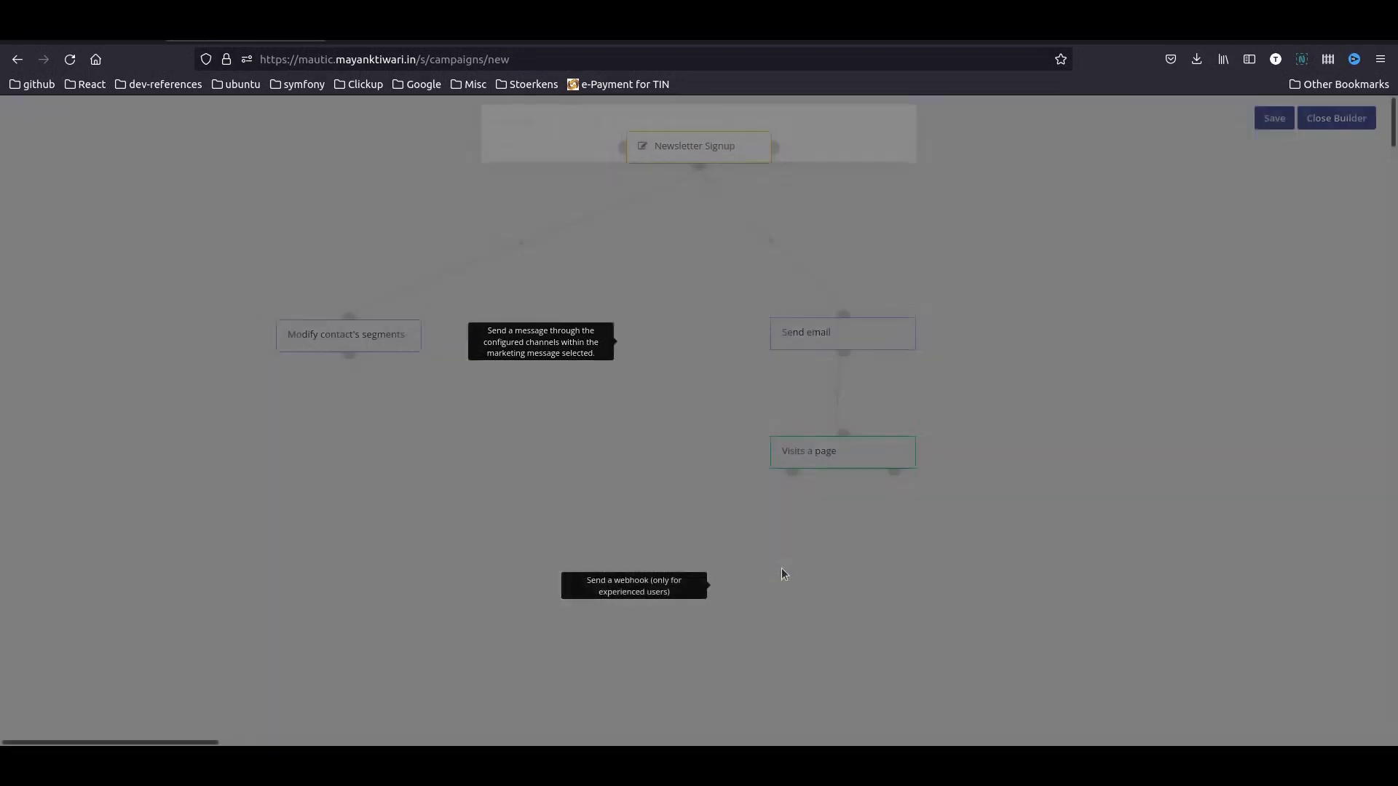
pyautogui.click(678, 317)
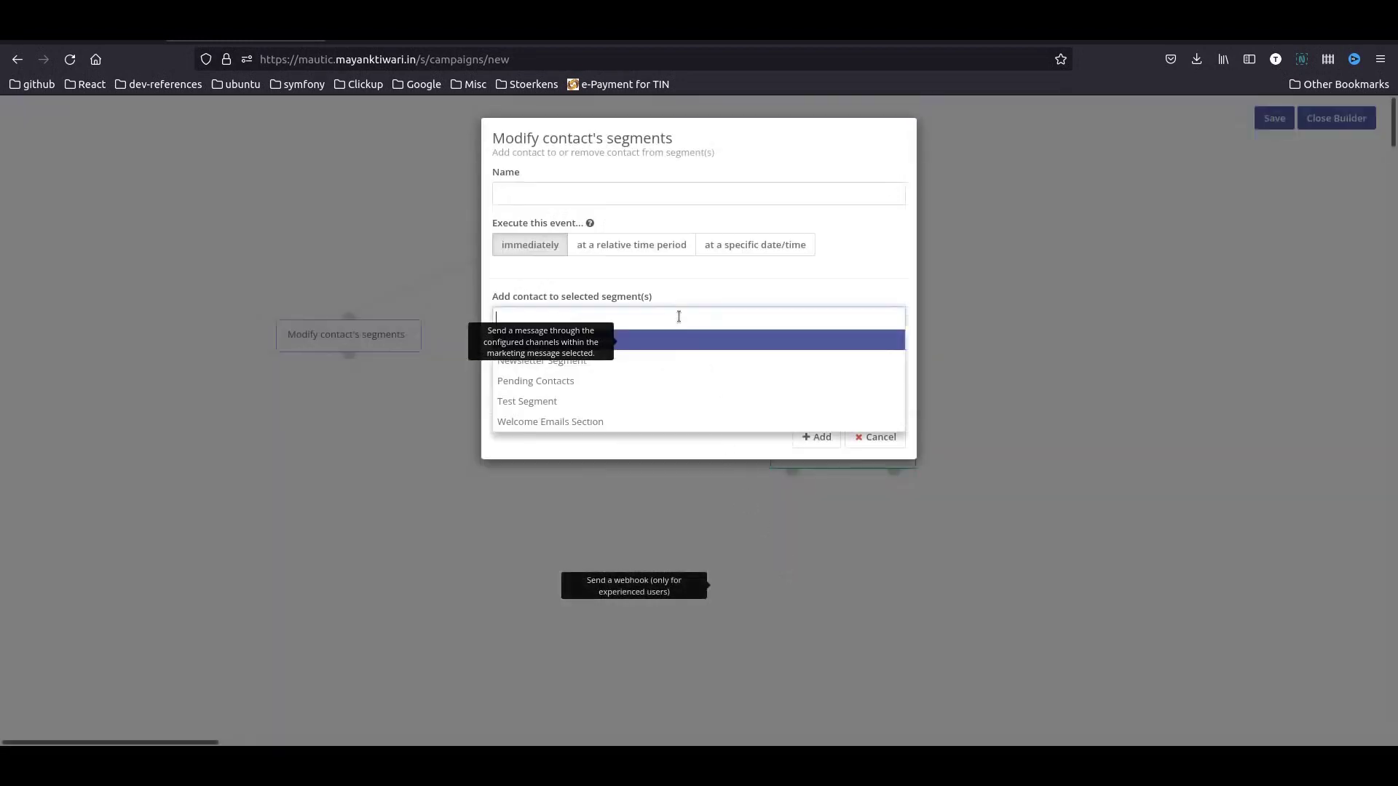
pyautogui.press('Return')
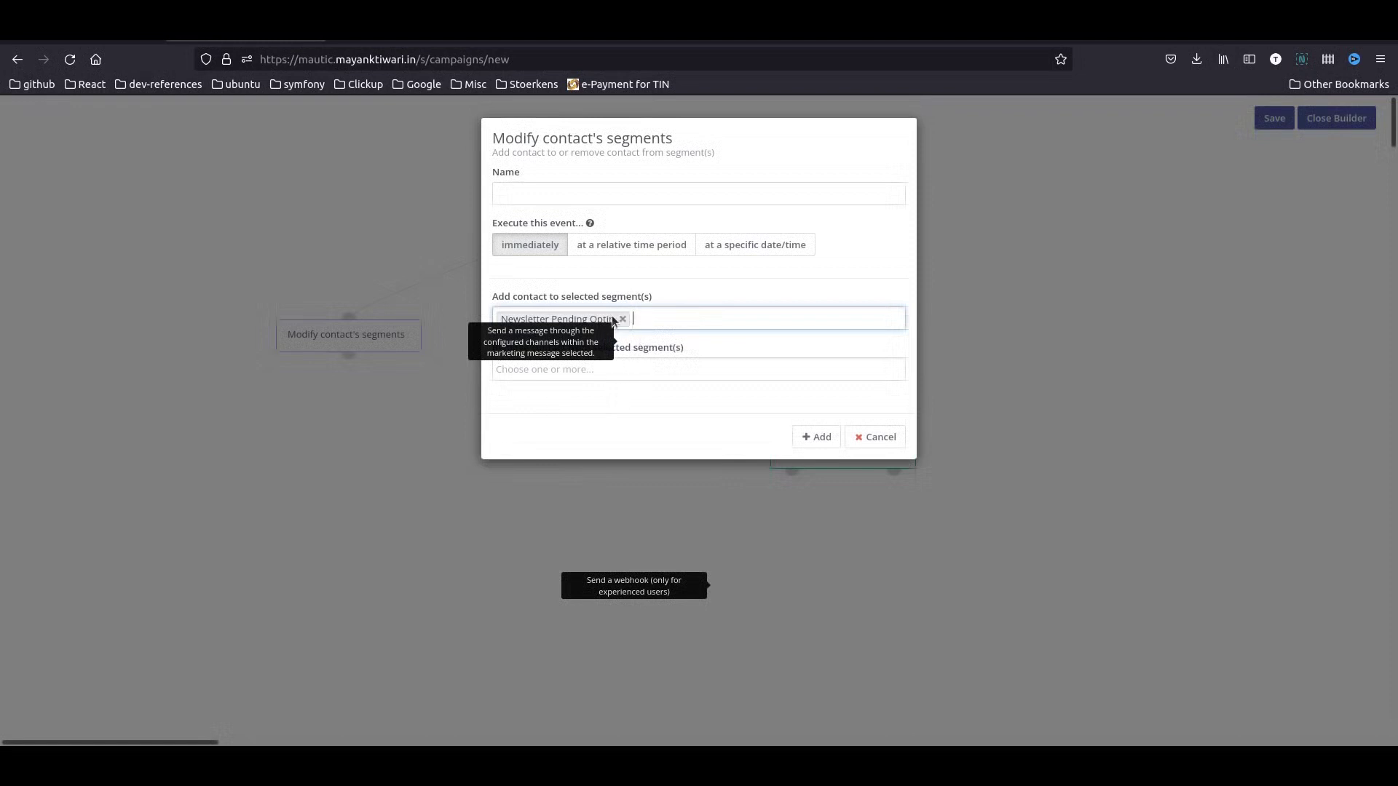
pyautogui.click(650, 355)
pyautogui.click(623, 321)
# - Make contacts leave Newsletter Pending Optin and join Newsletter Segment and Welcome Emails Section
pyautogui.click(682, 373)
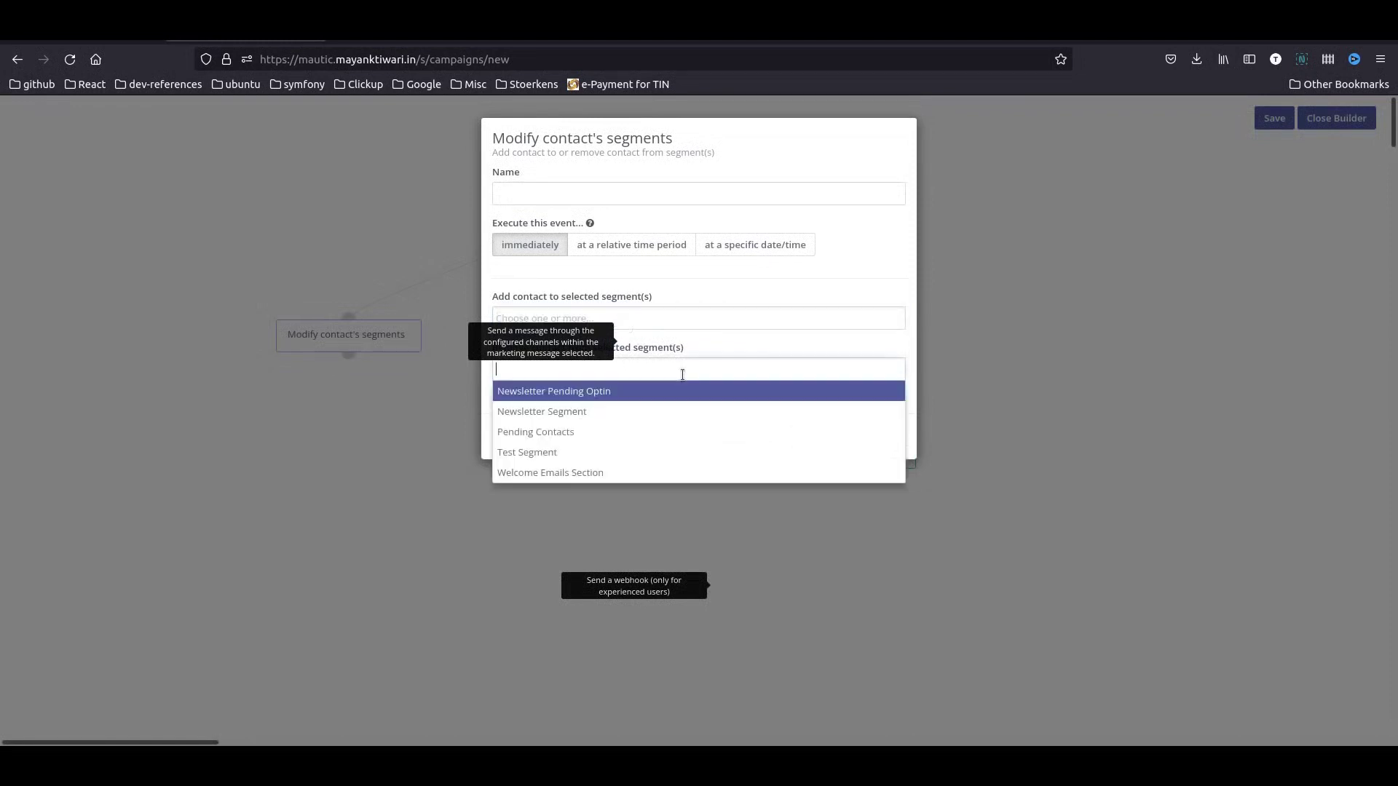
pyautogui.press('Return')
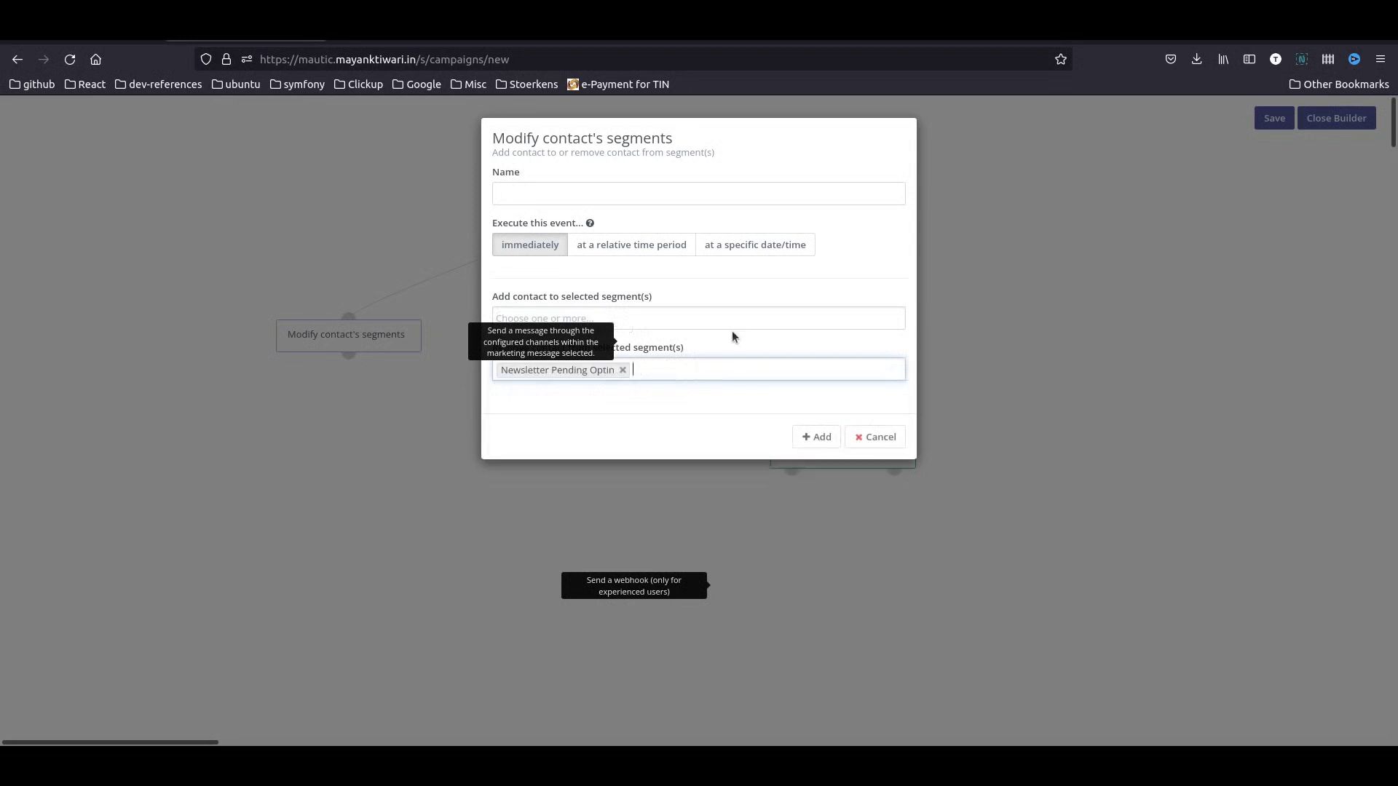
pyautogui.click(737, 316)
pyautogui.write('news')
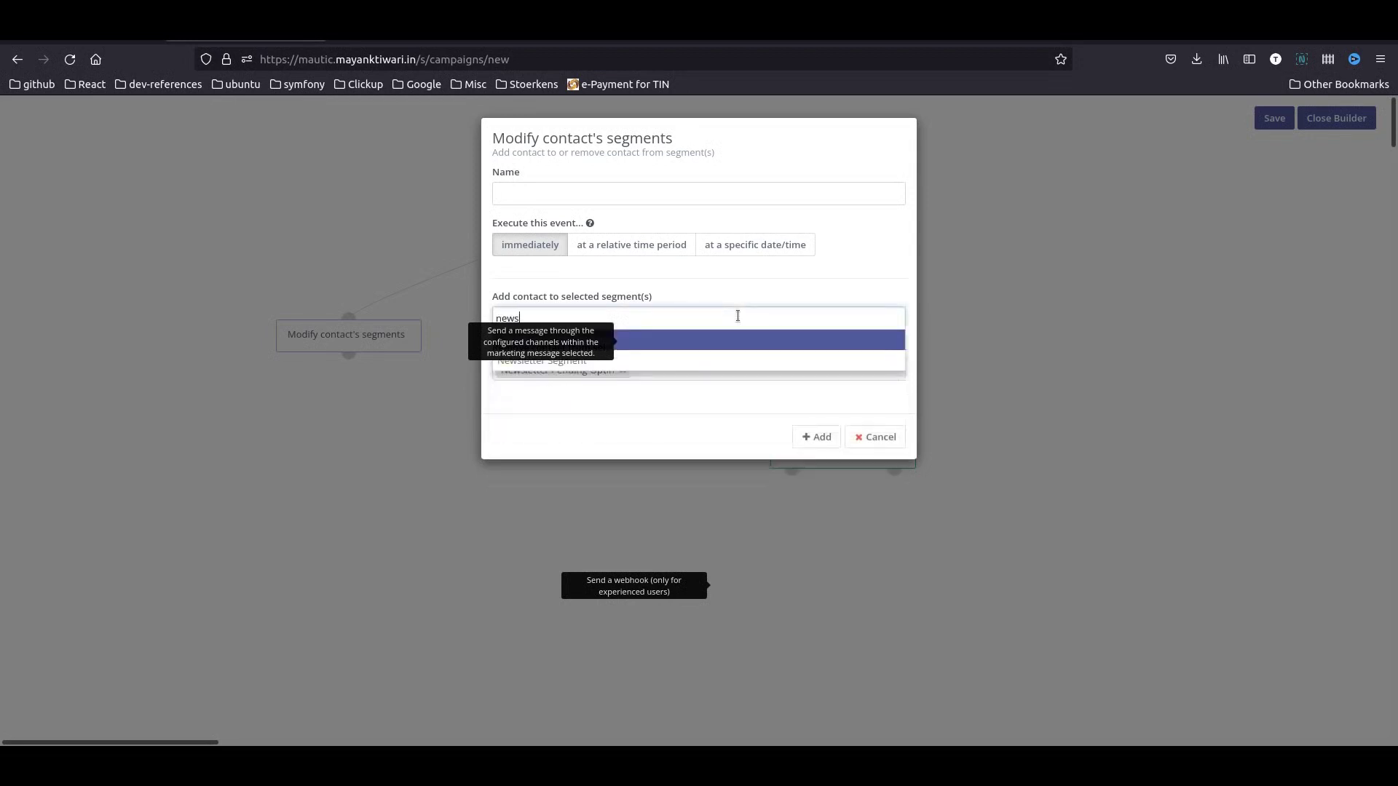
pyautogui.press('Return')
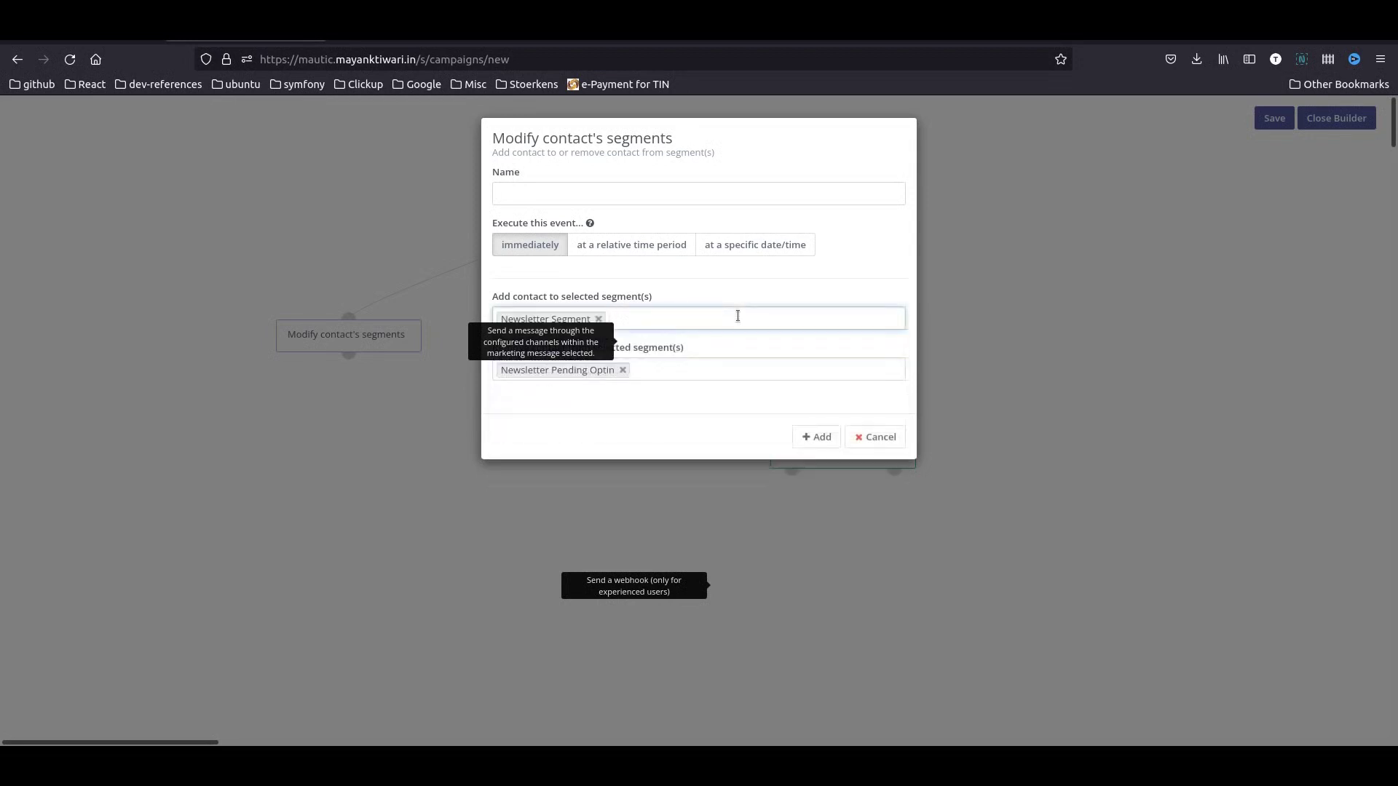
pyautogui.write('we')
pyautogui.press('Return')
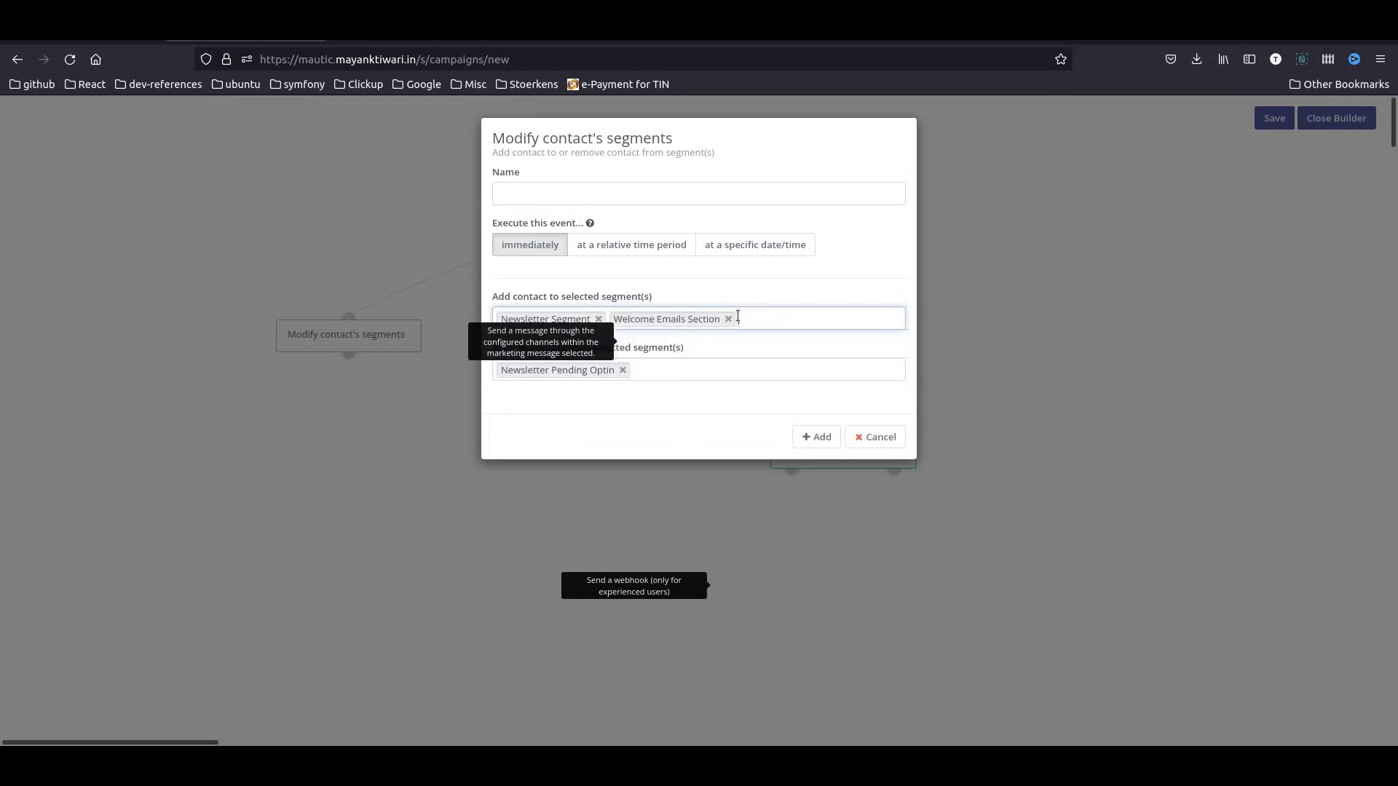
pyautogui.click(808, 436)
pyautogui.moveTo(791, 543); pyautogui.dragTo(654, 523)
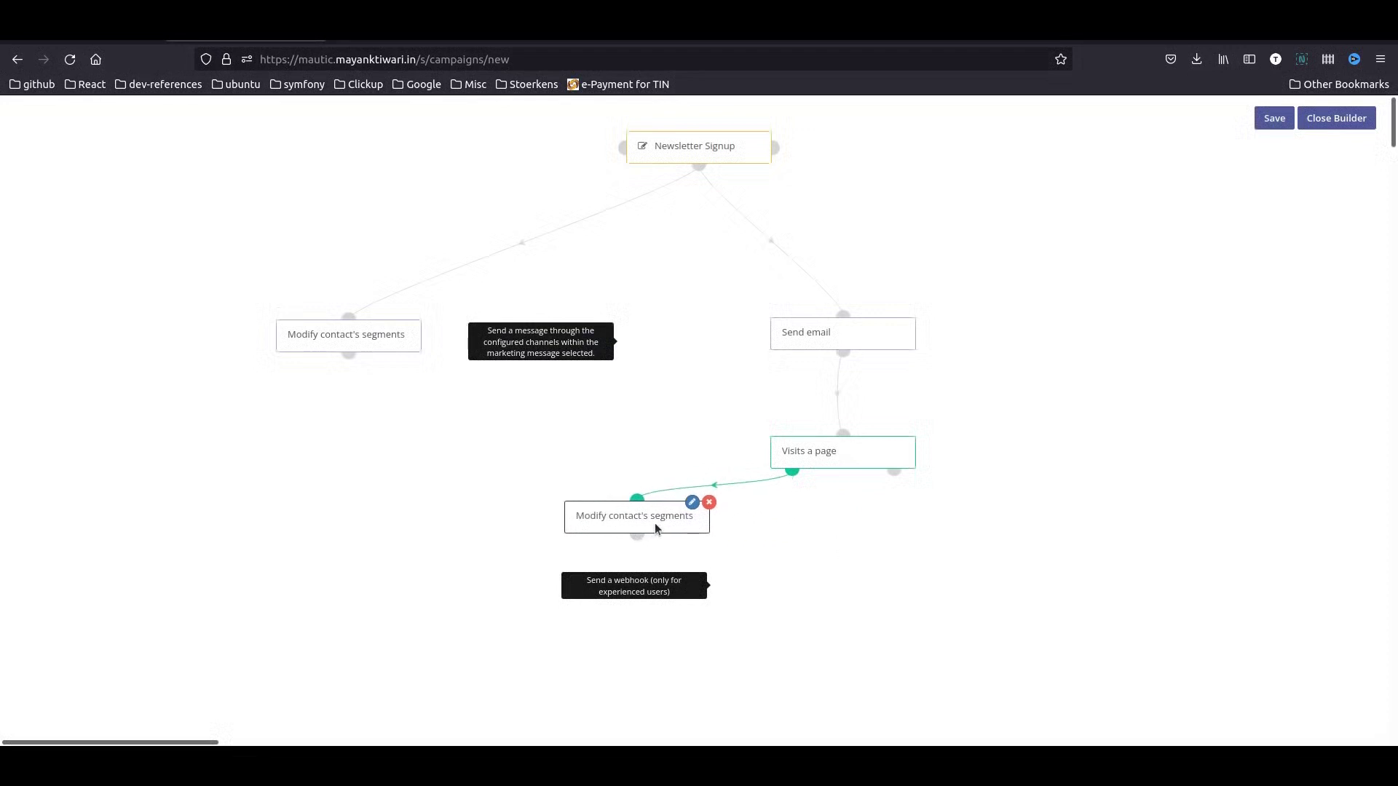
pyautogui.click(895, 472)
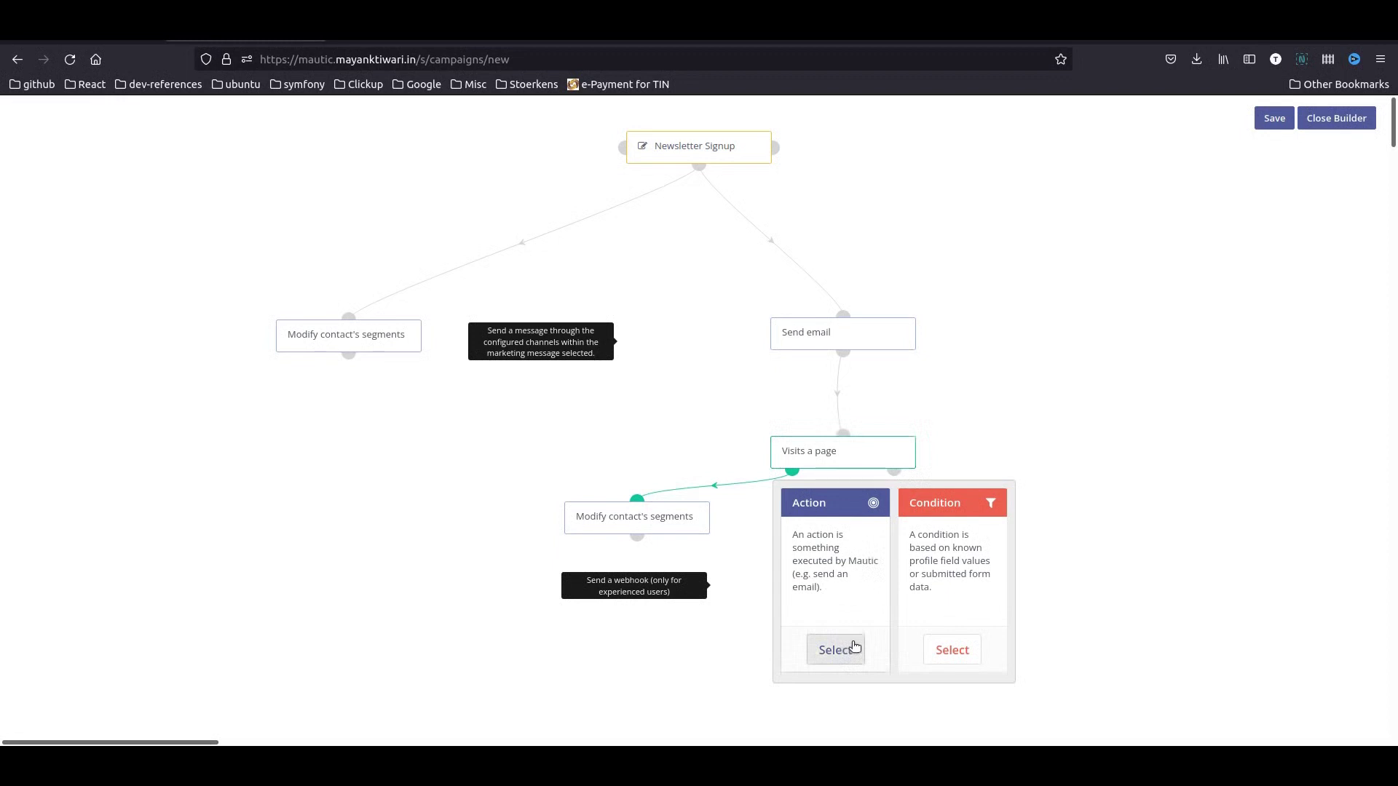
# - On the no branch, send the 'free ebook double opt in' email after 2 days
pyautogui.click(855, 647)
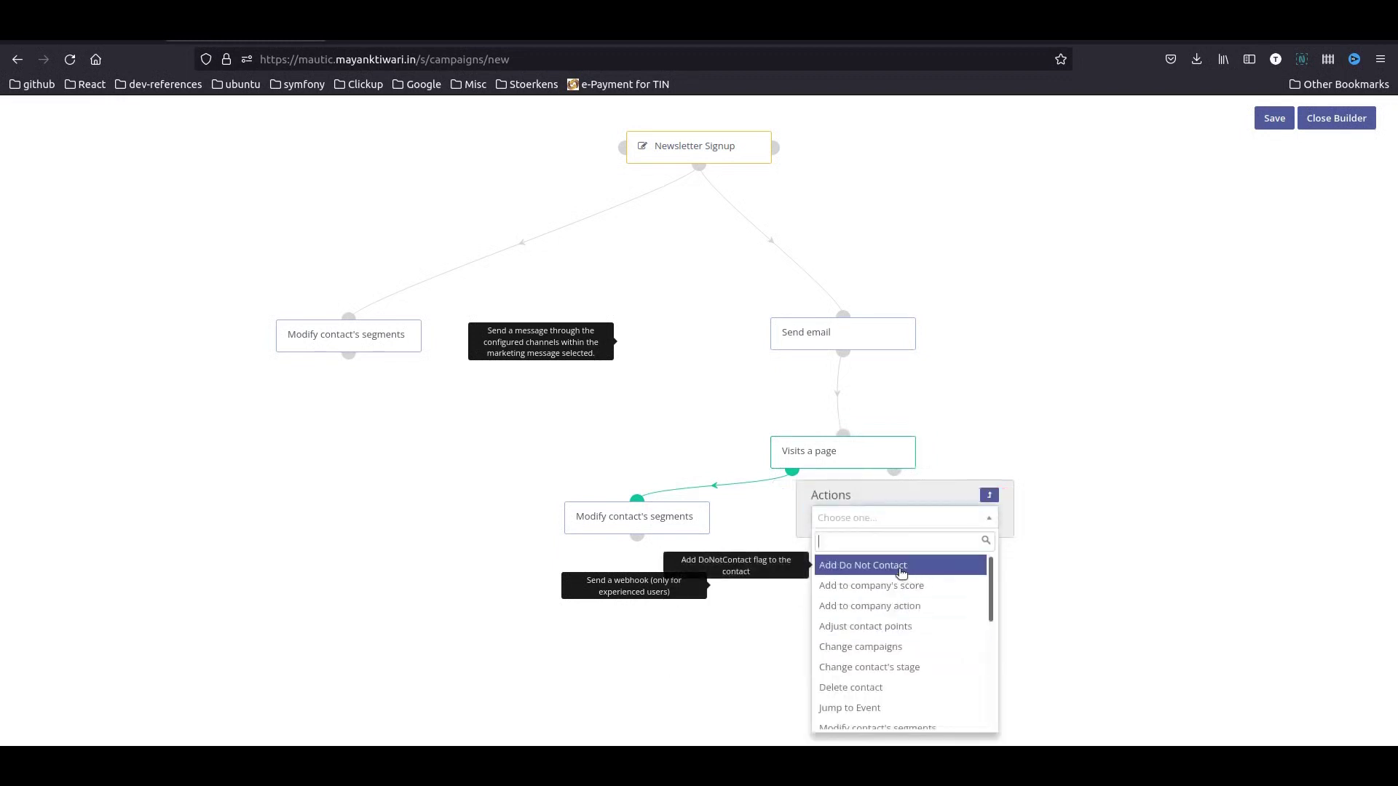
pyautogui.write('a')
pyautogui.press('BackSpace')
pyautogui.write('ema')
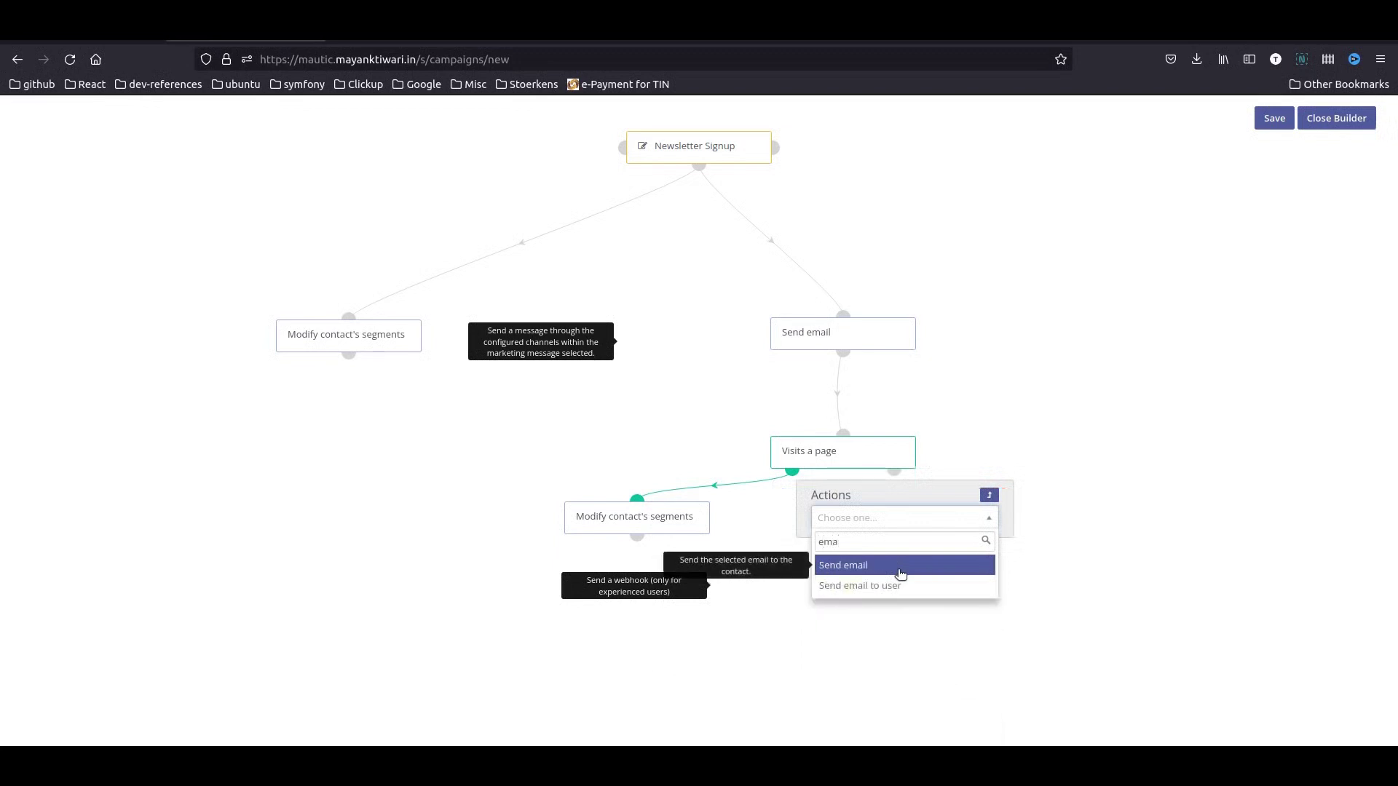
pyautogui.click(901, 566)
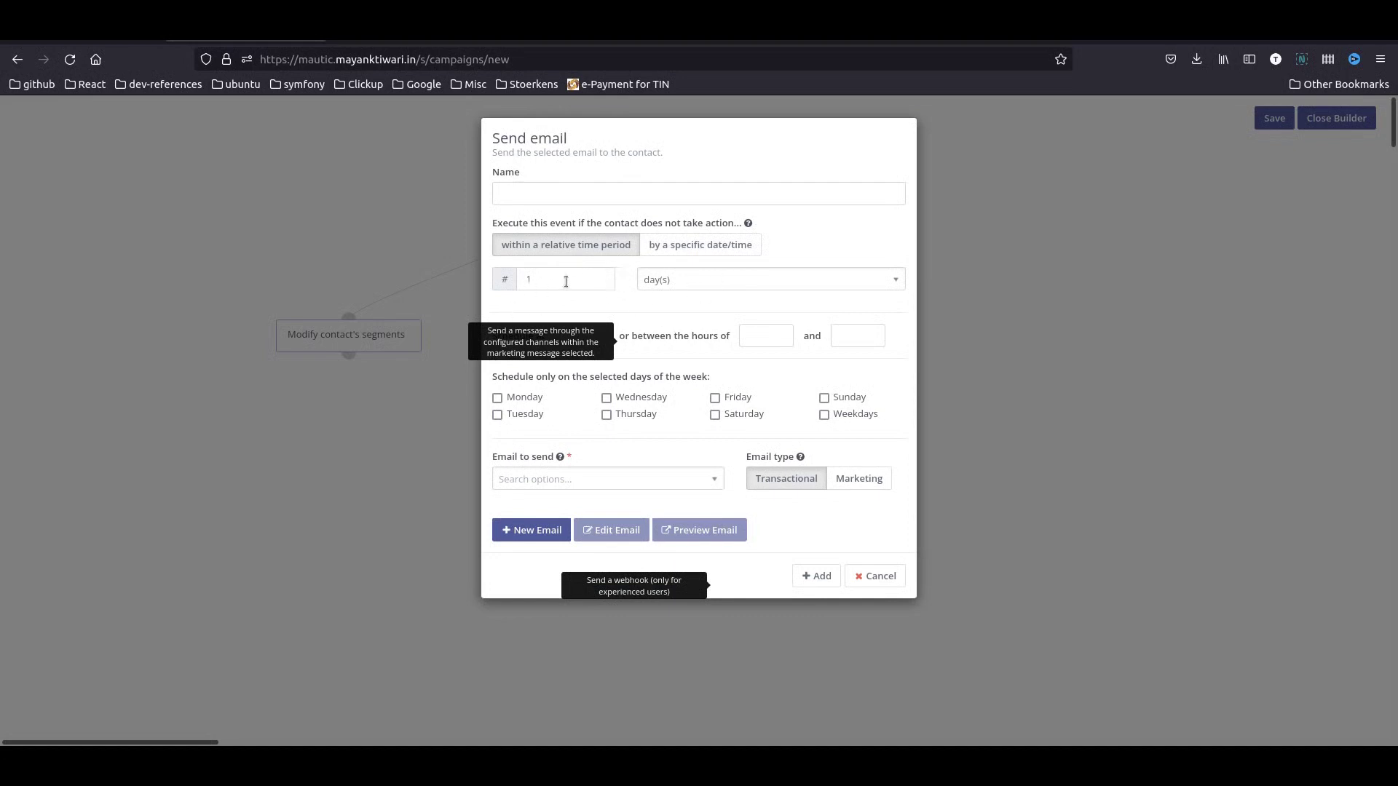
pyautogui.moveTo(566, 281); pyautogui.dragTo(495, 273)
pyautogui.click(553, 481)
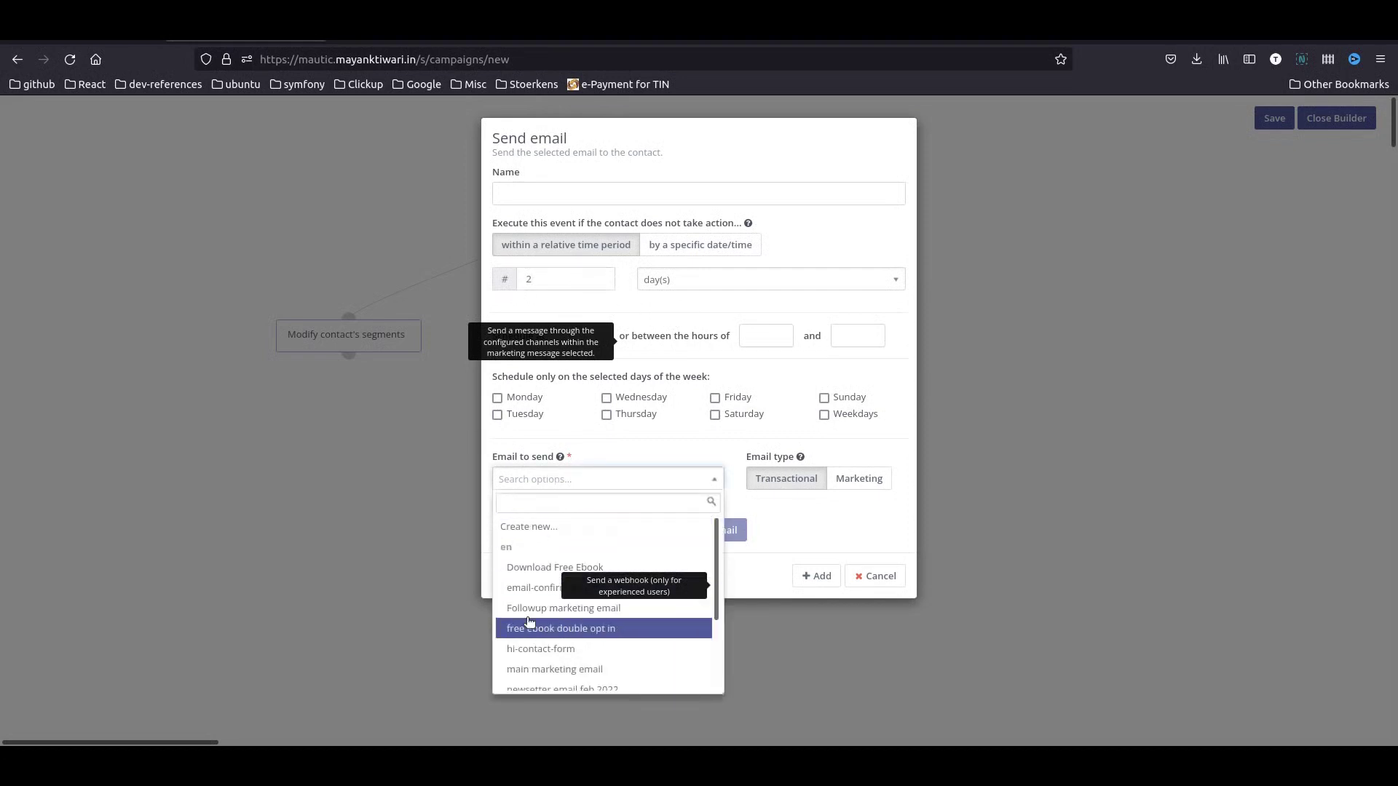
pyautogui.click(545, 638)
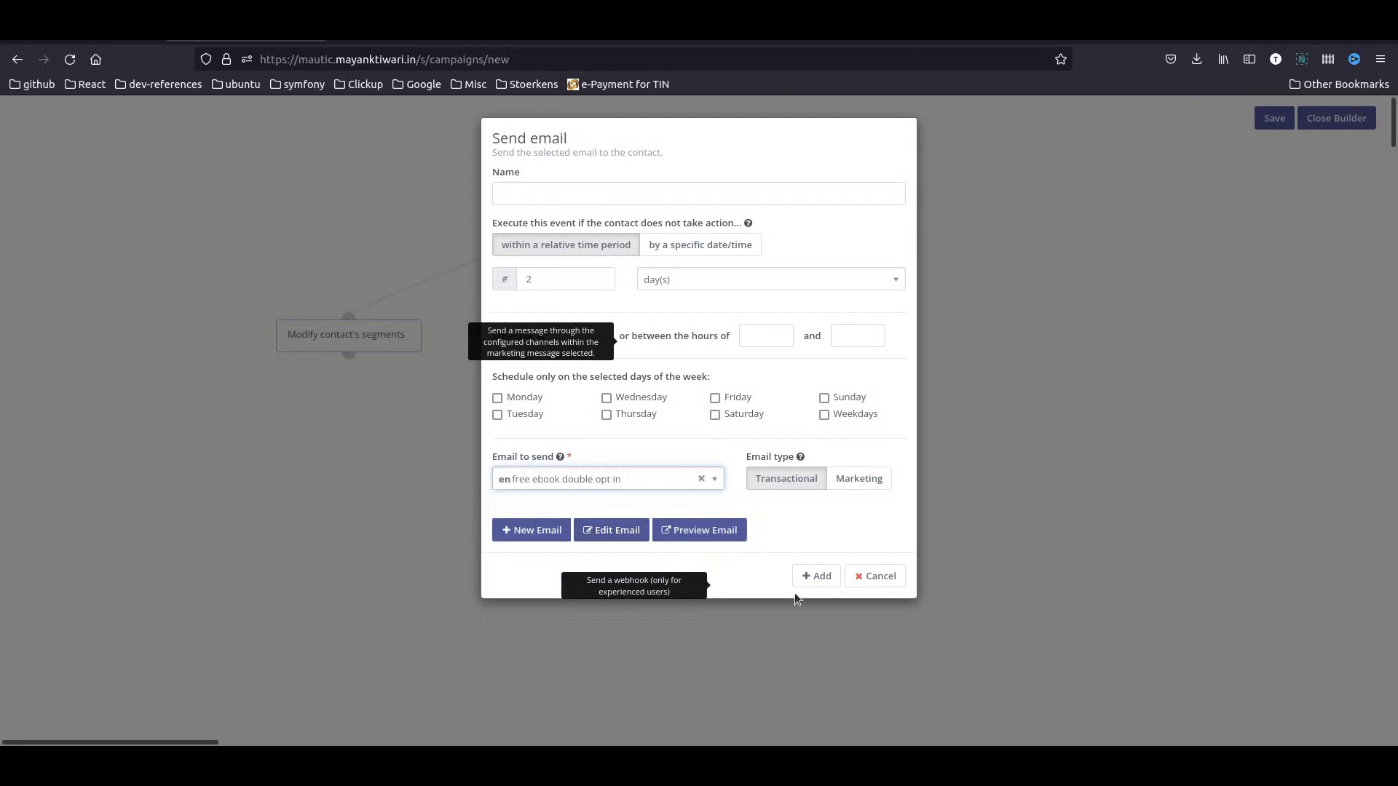
pyautogui.click(813, 576)
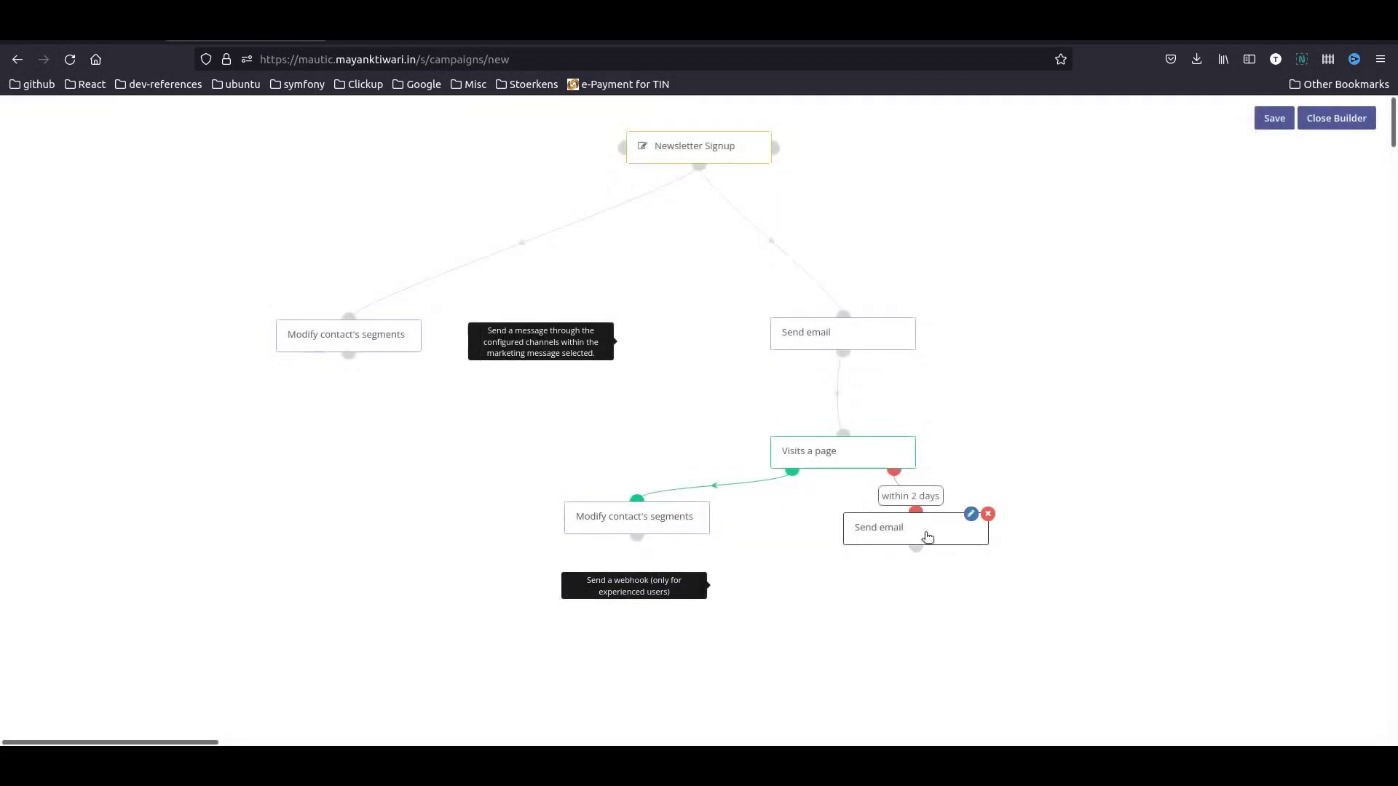
pyautogui.moveTo(924, 537); pyautogui.dragTo(985, 555)
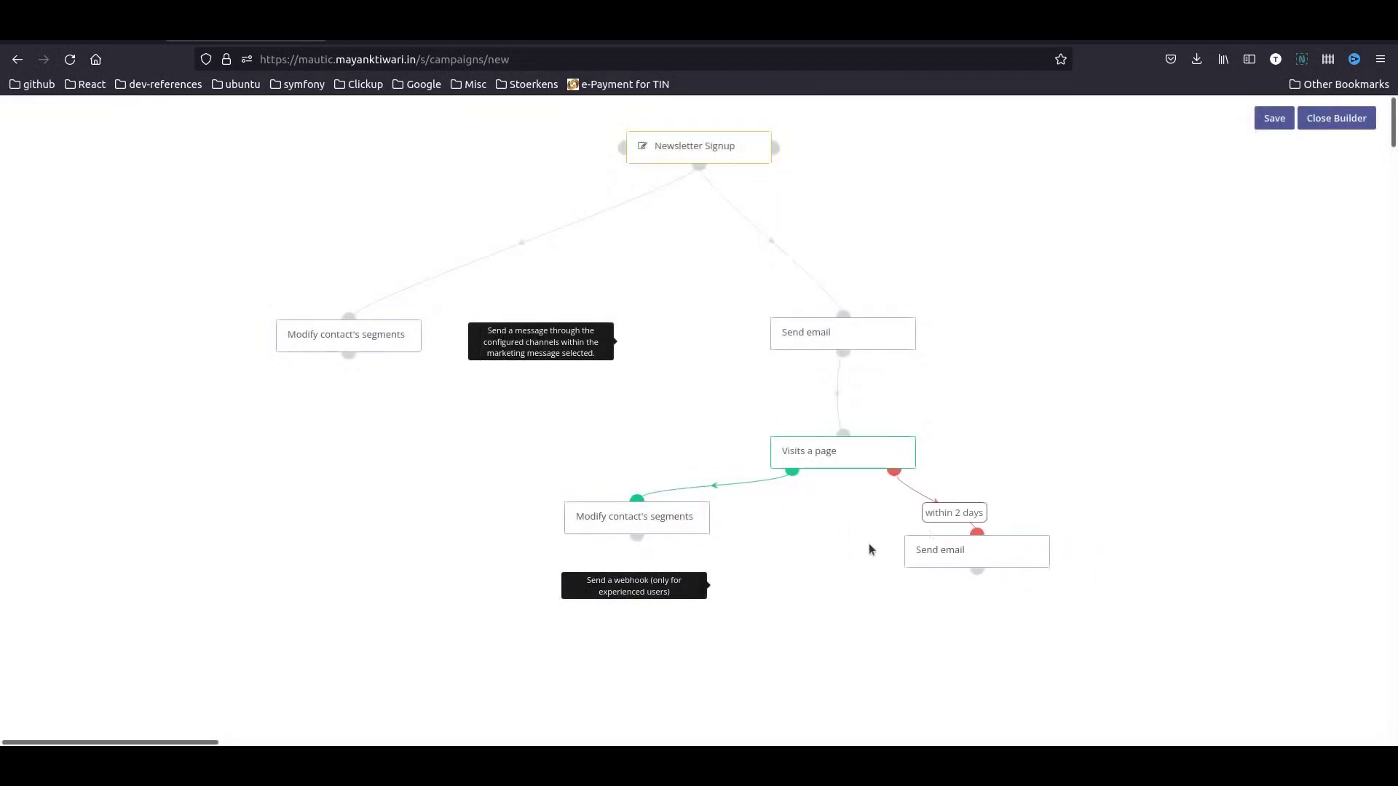
pyautogui.moveTo(691, 509)
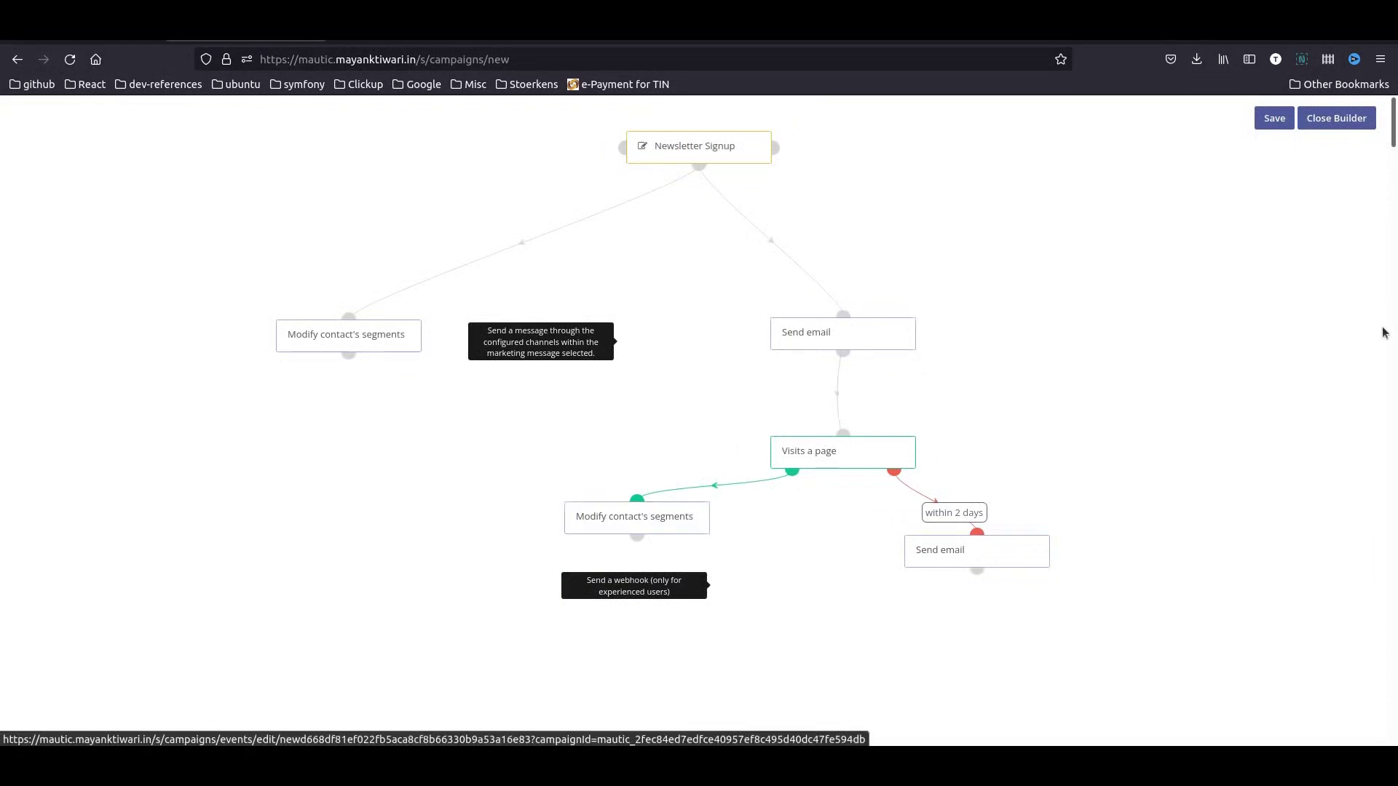
# - Save the campaign flow, close the builder, save and close, then reload the Campaigns list
pyautogui.click(1271, 122)
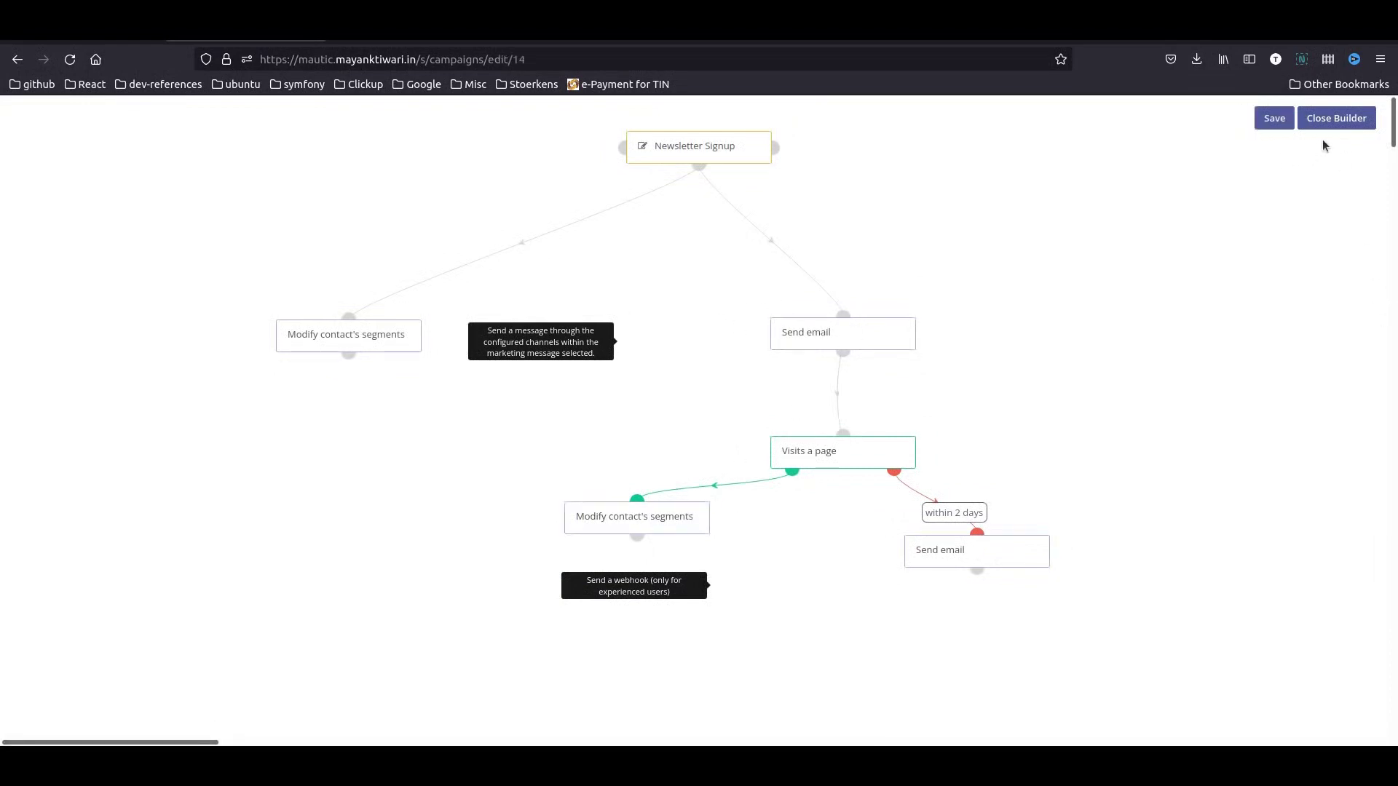
pyautogui.click(1336, 120)
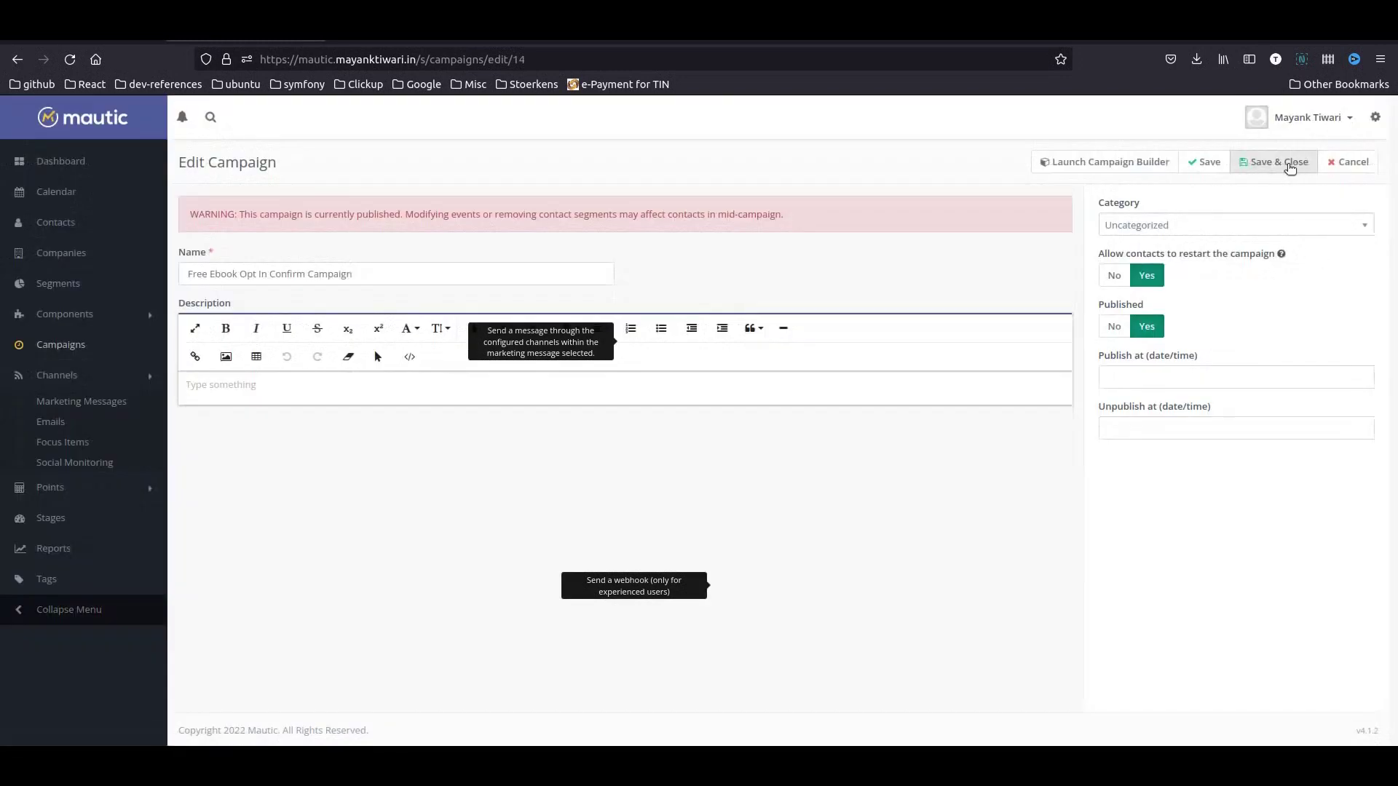
pyautogui.click(1290, 167)
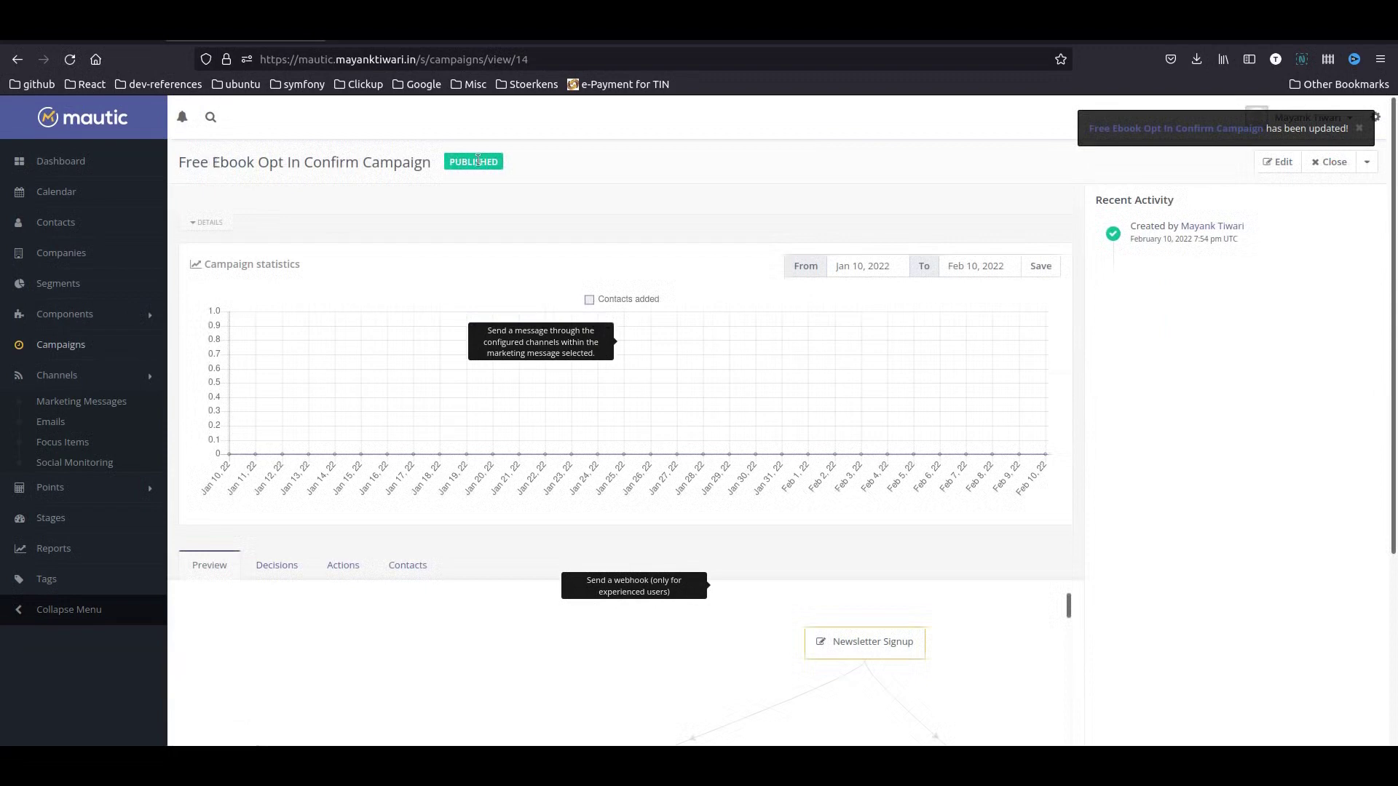
pyautogui.click(64, 346)
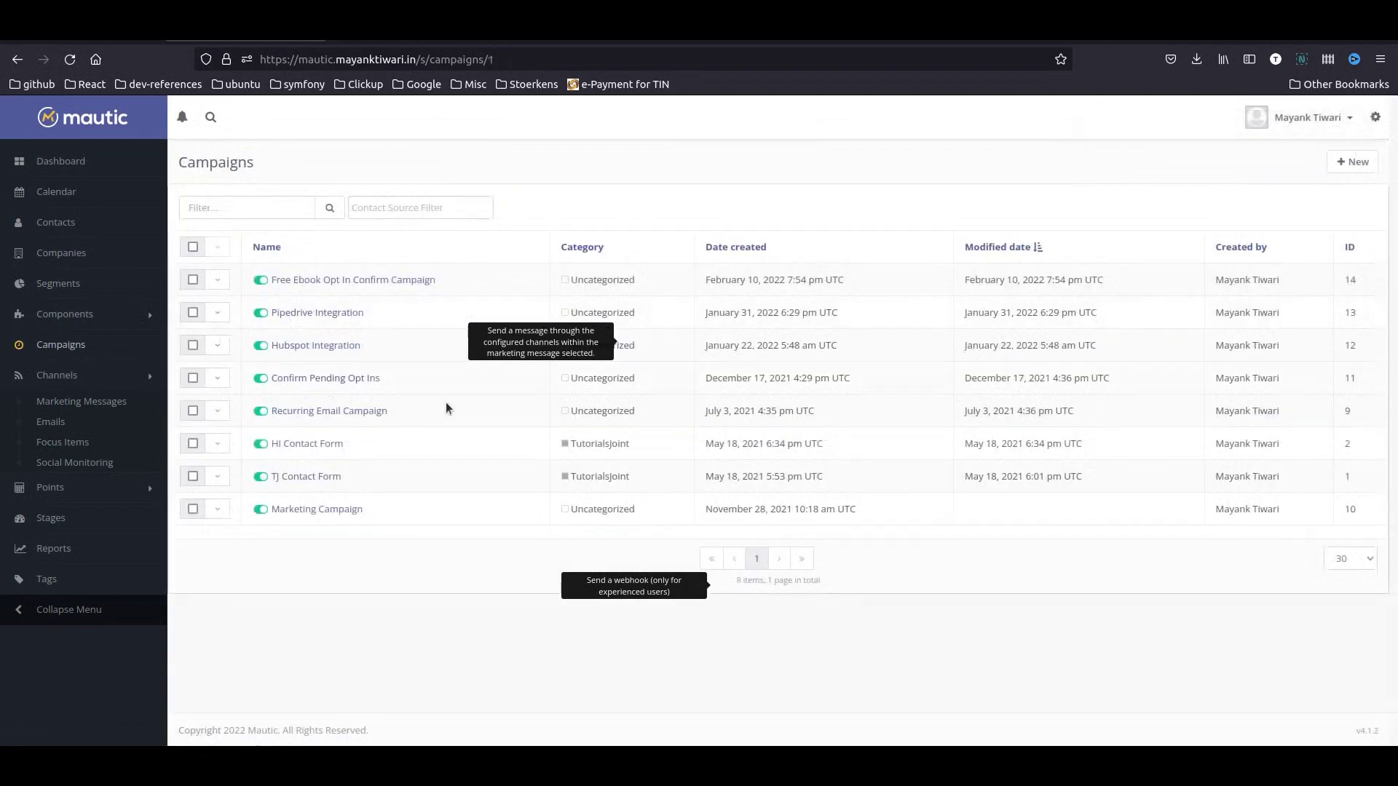
pyautogui.click(70, 59)
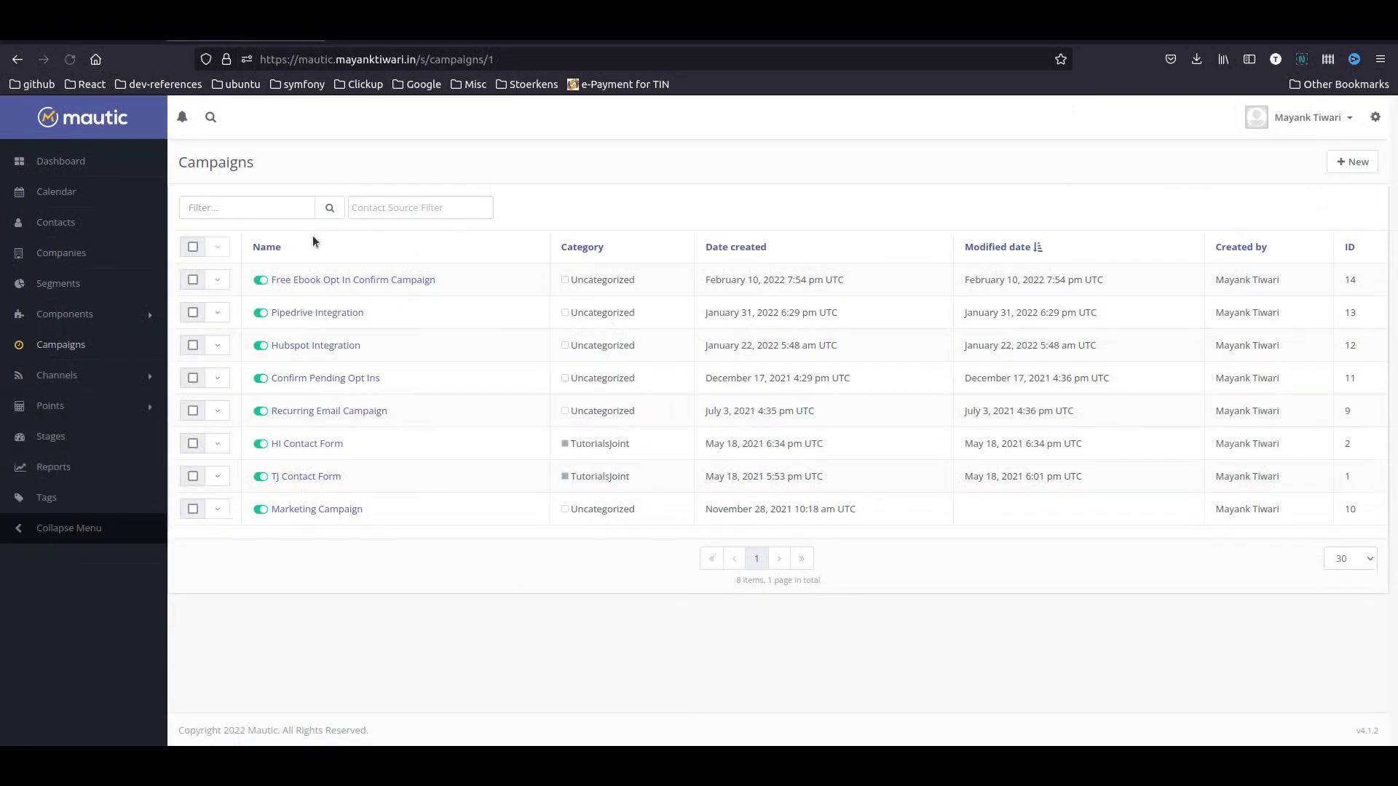
# - Create 'Welcome Email Campaign for Free Ebook', published with restarts allowed
pyautogui.click(1353, 161)
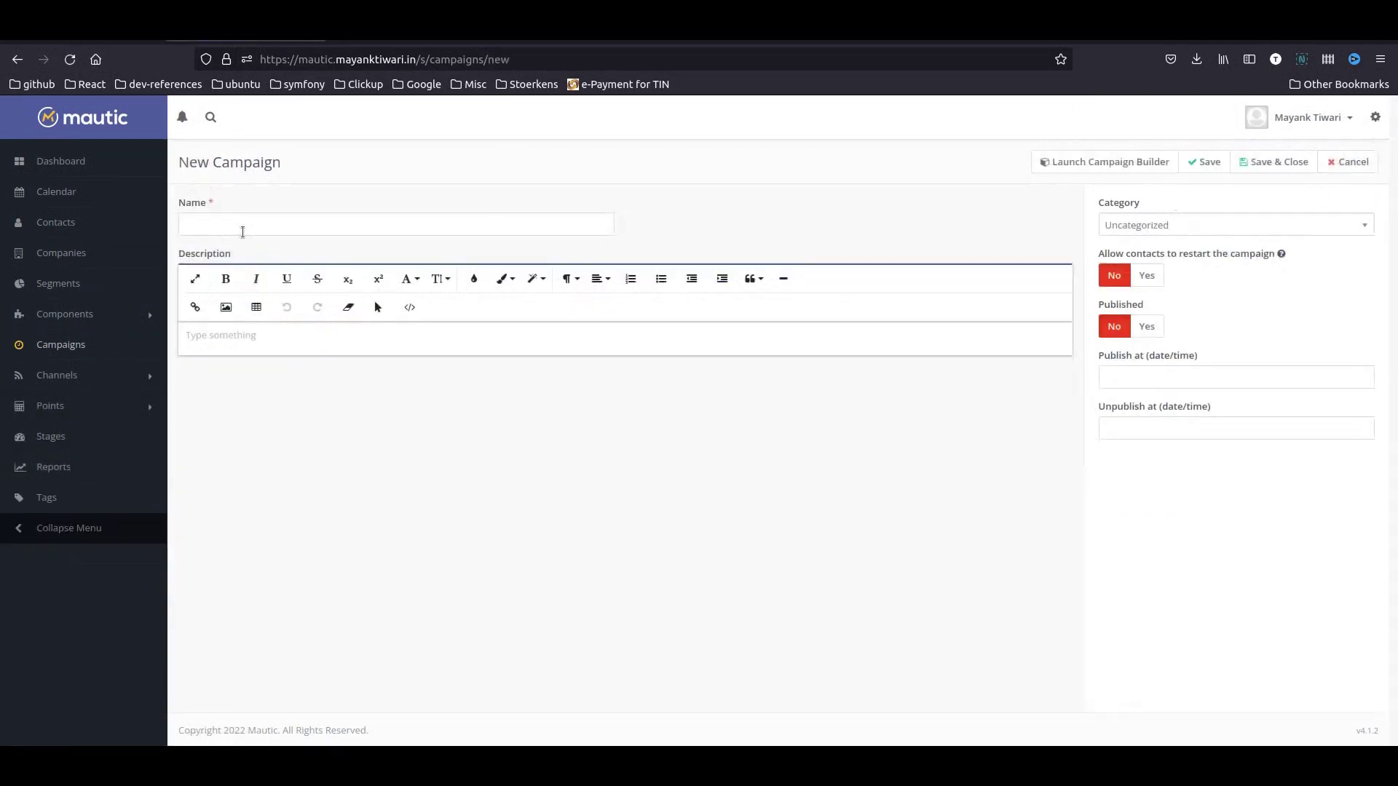
pyautogui.click(242, 231)
pyautogui.write('Wel')
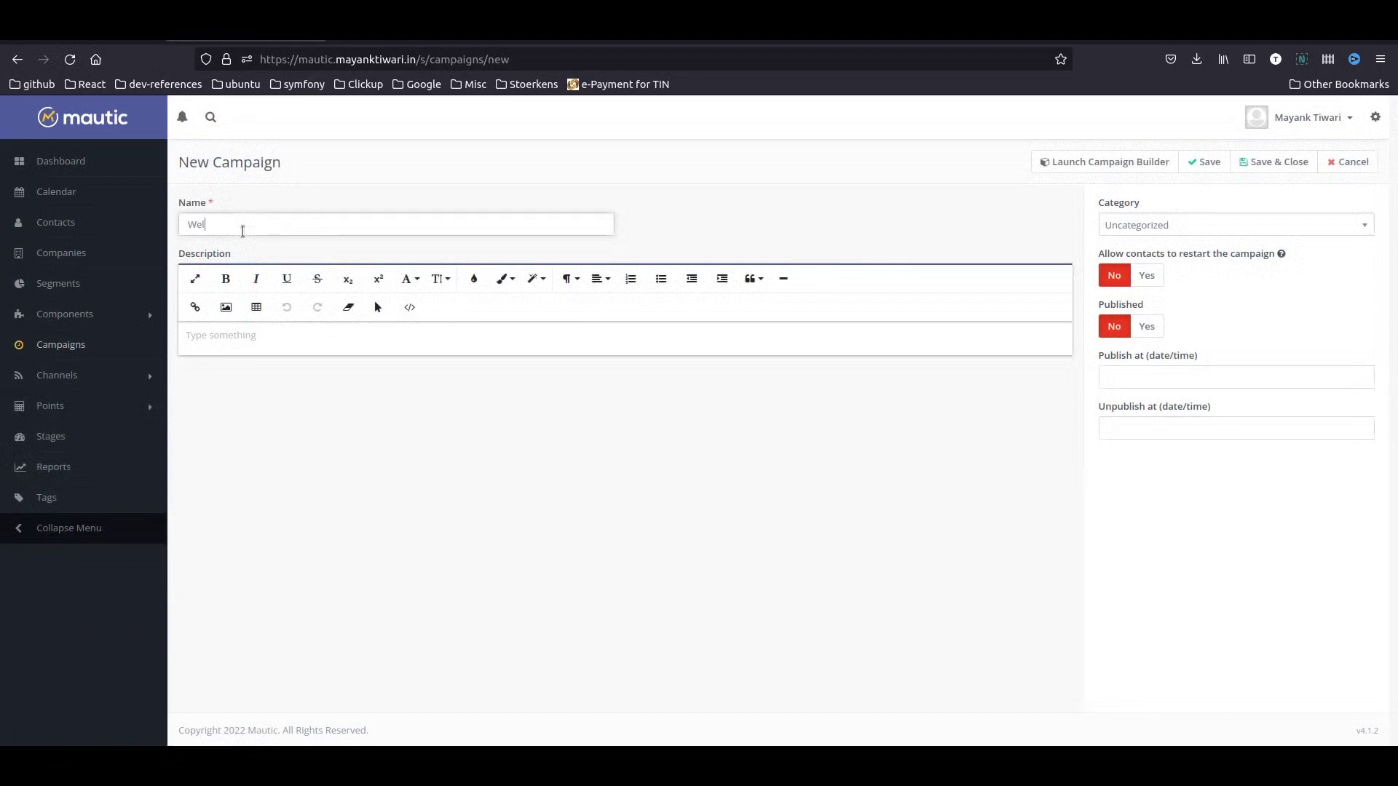
pyautogui.write('come Email Campaign for Free Ebook')
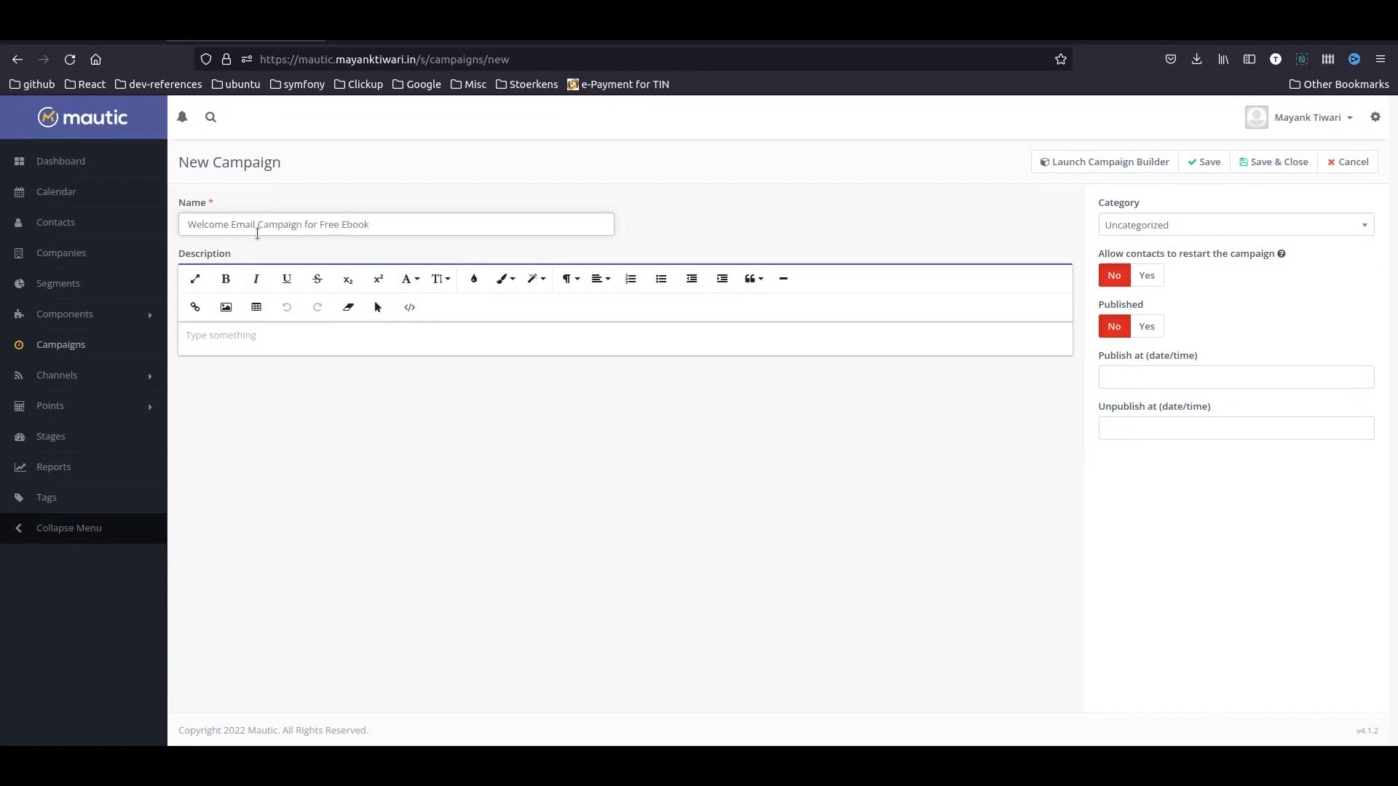
pyautogui.click(1146, 326)
pyautogui.click(1147, 275)
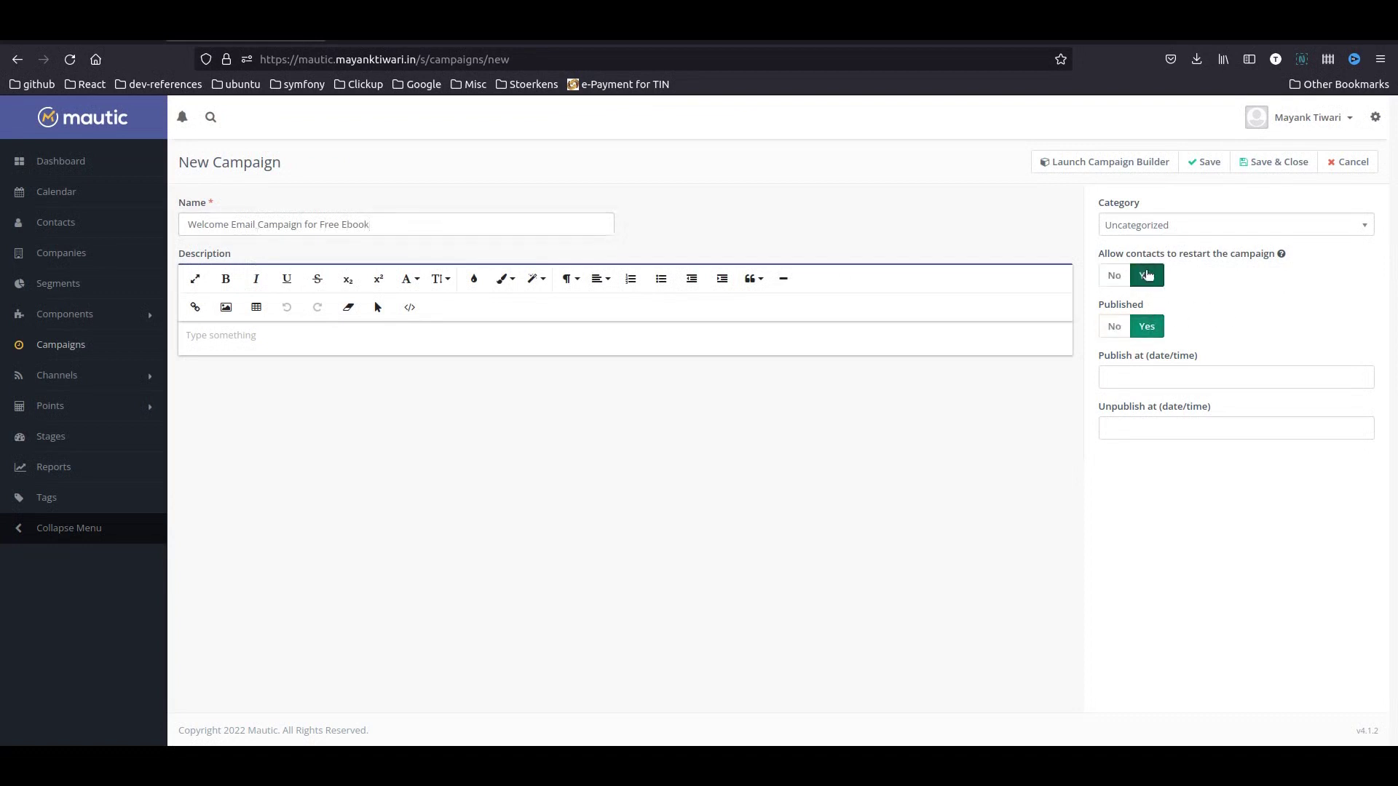
# - In the campaign builder, use the Welcome Emails Section segment as the contact source
pyautogui.click(1102, 162)
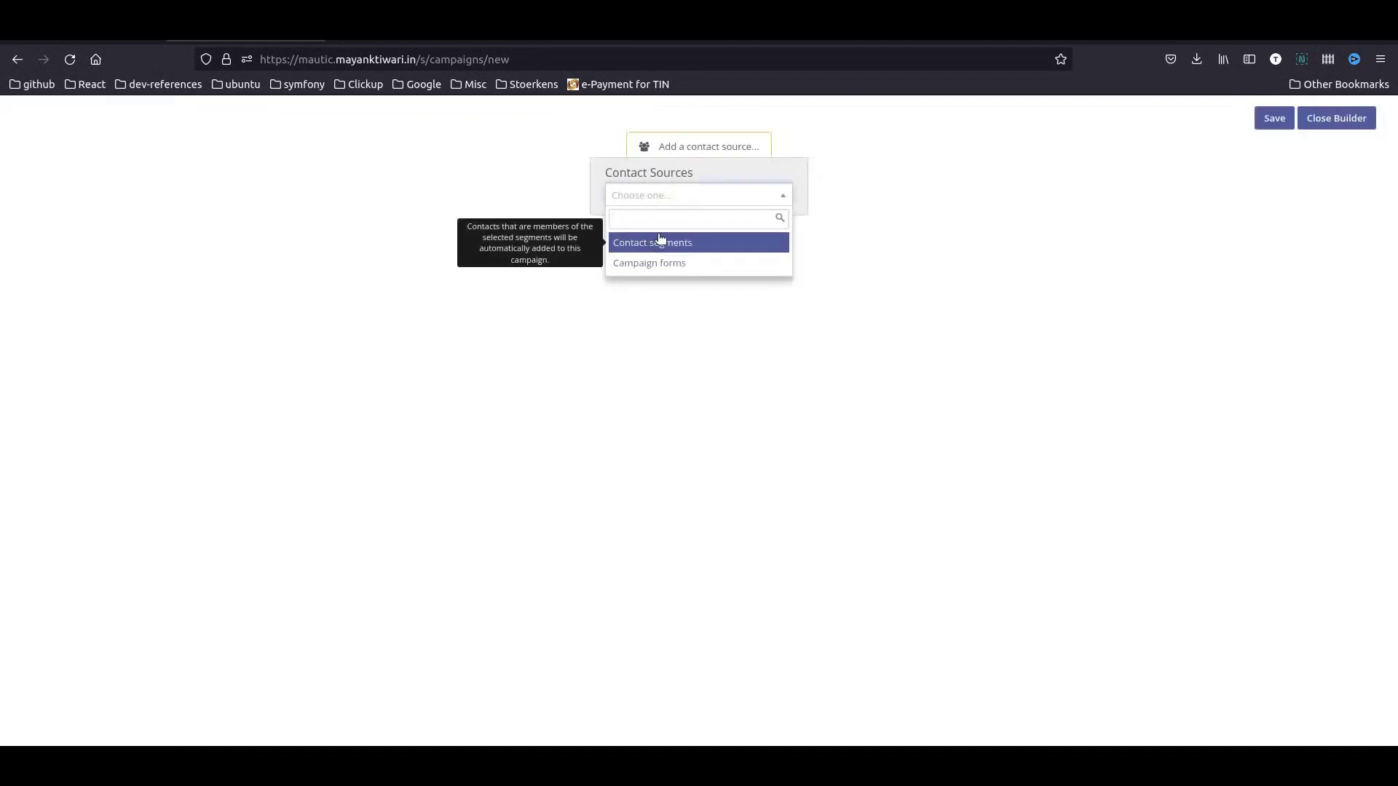
pyautogui.click(660, 241)
pyautogui.click(566, 209)
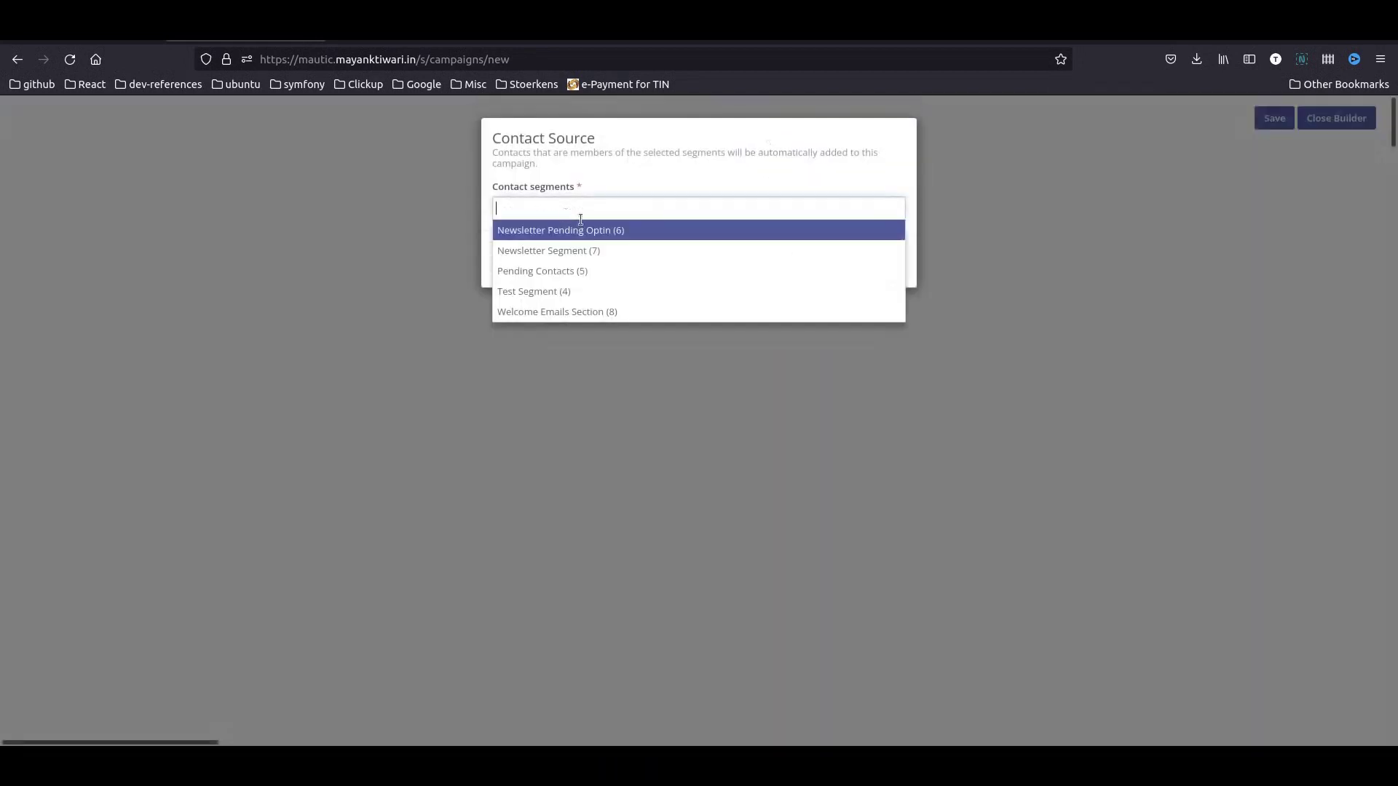
pyautogui.click(573, 312)
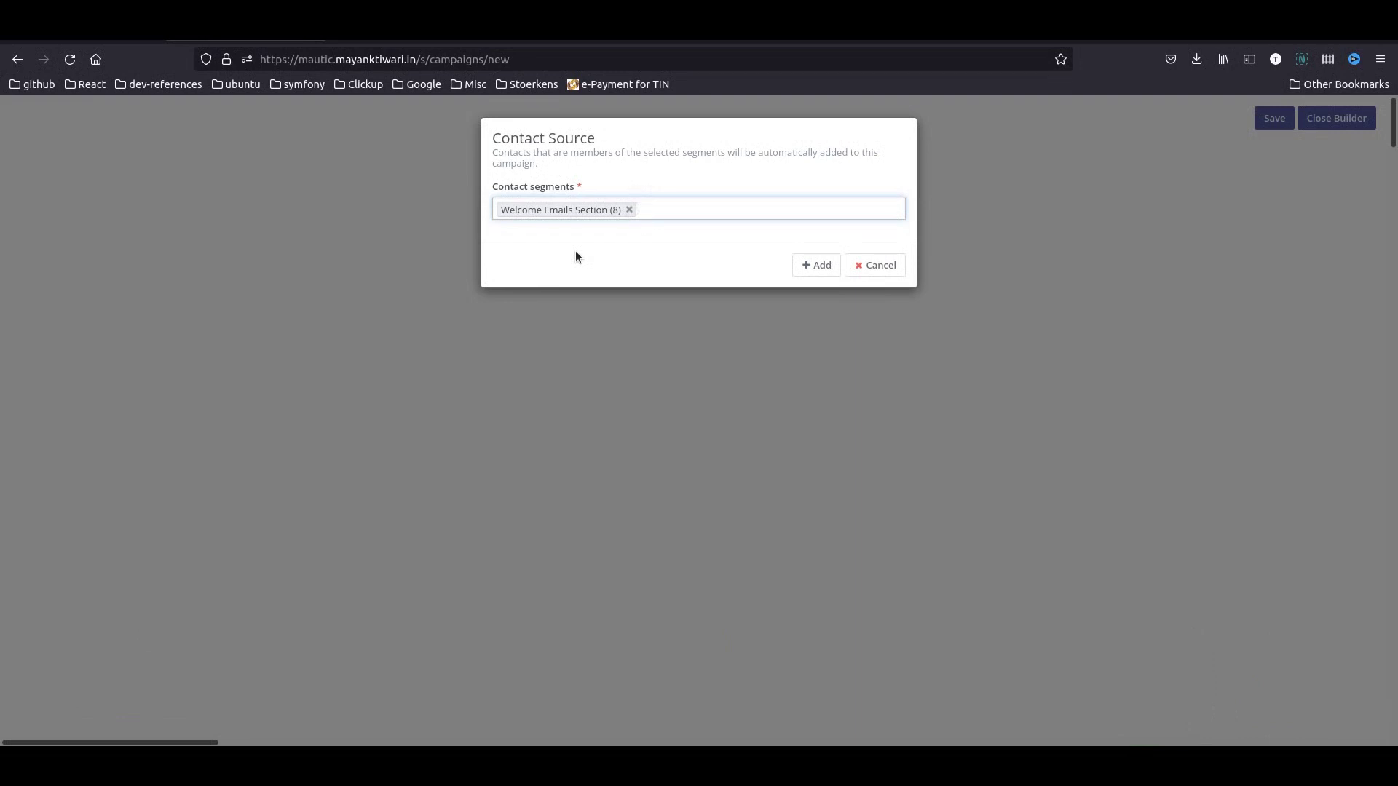
# - Add the Welcome Emails Section segment source, then a Send email step using the Download Free Ebook email below it
pyautogui.click(816, 265)
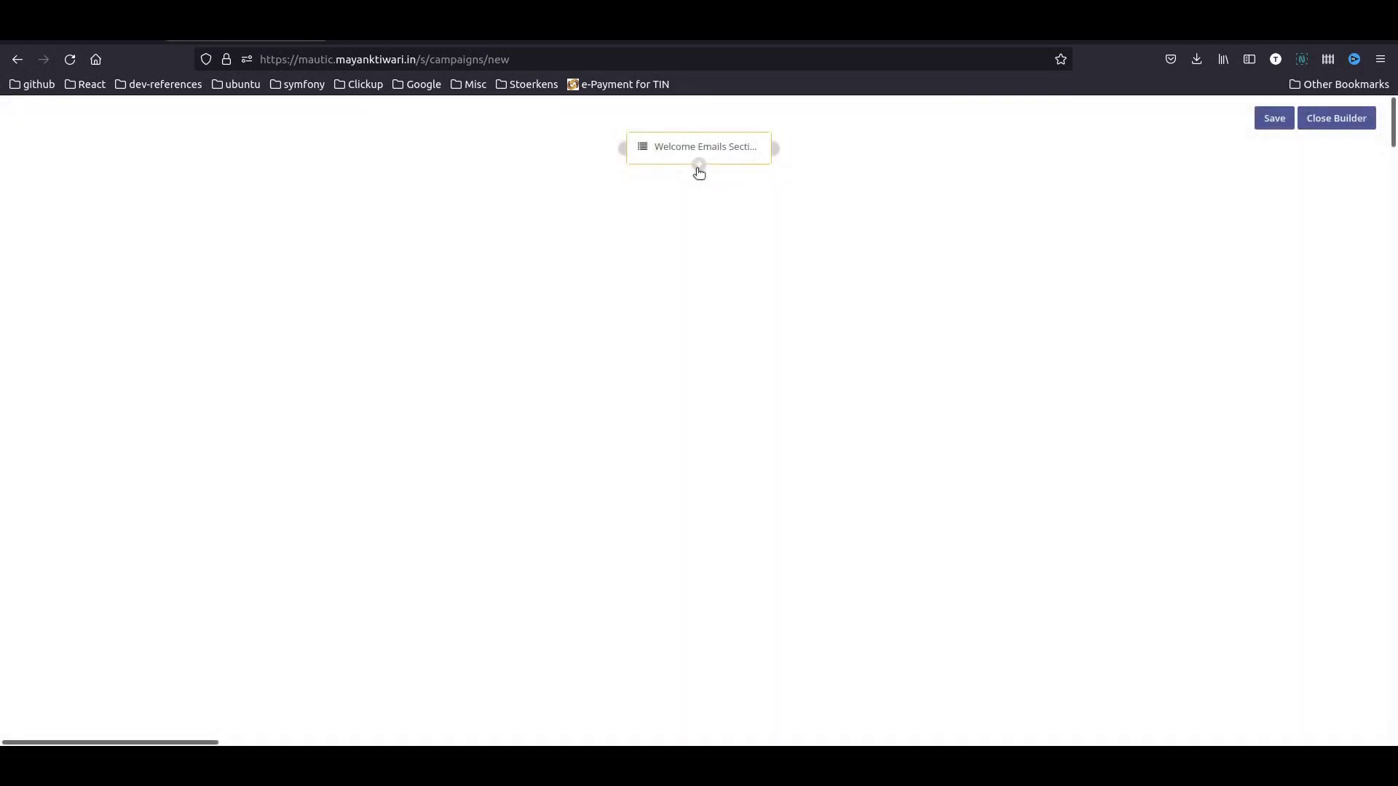
pyautogui.click(697, 166)
pyautogui.click(715, 345)
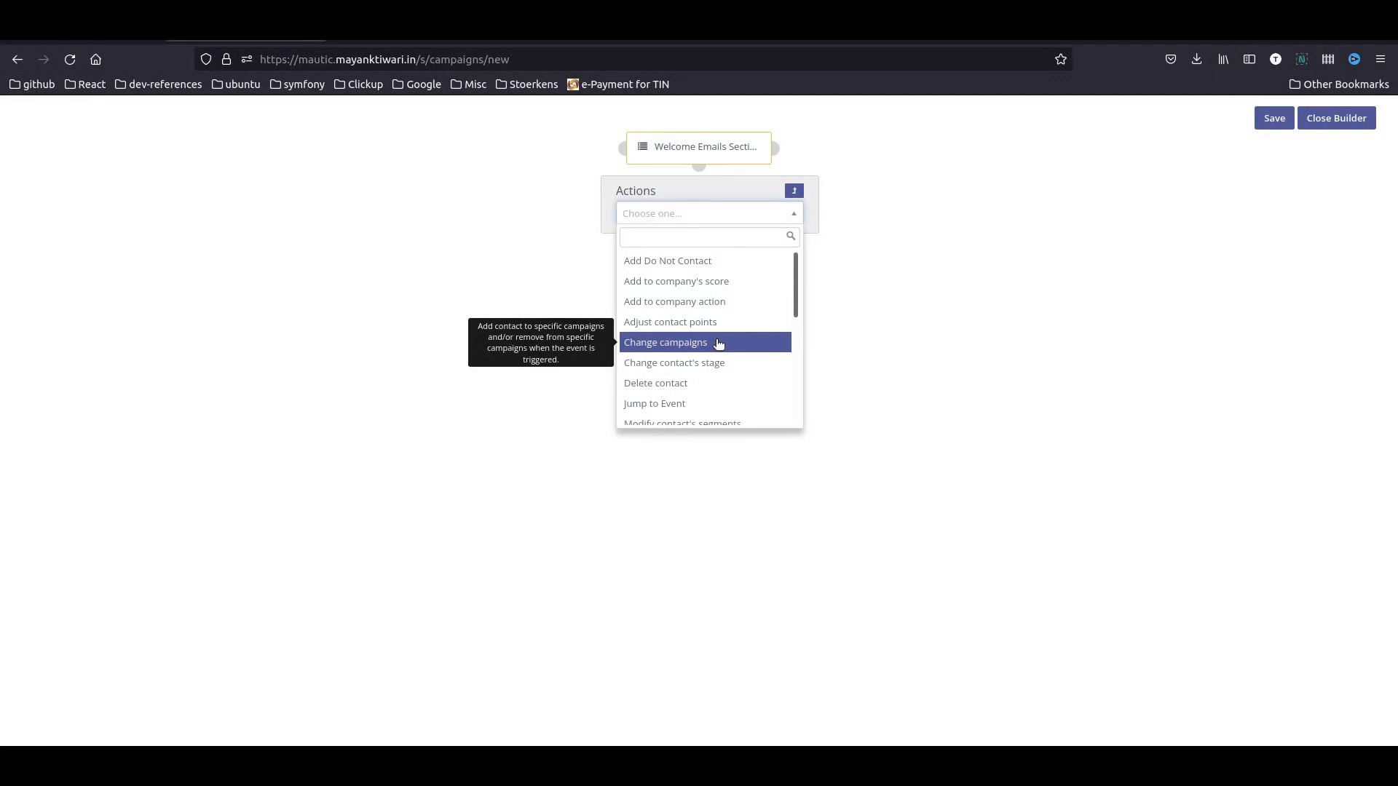
pyautogui.write('send')
pyautogui.press('Return')
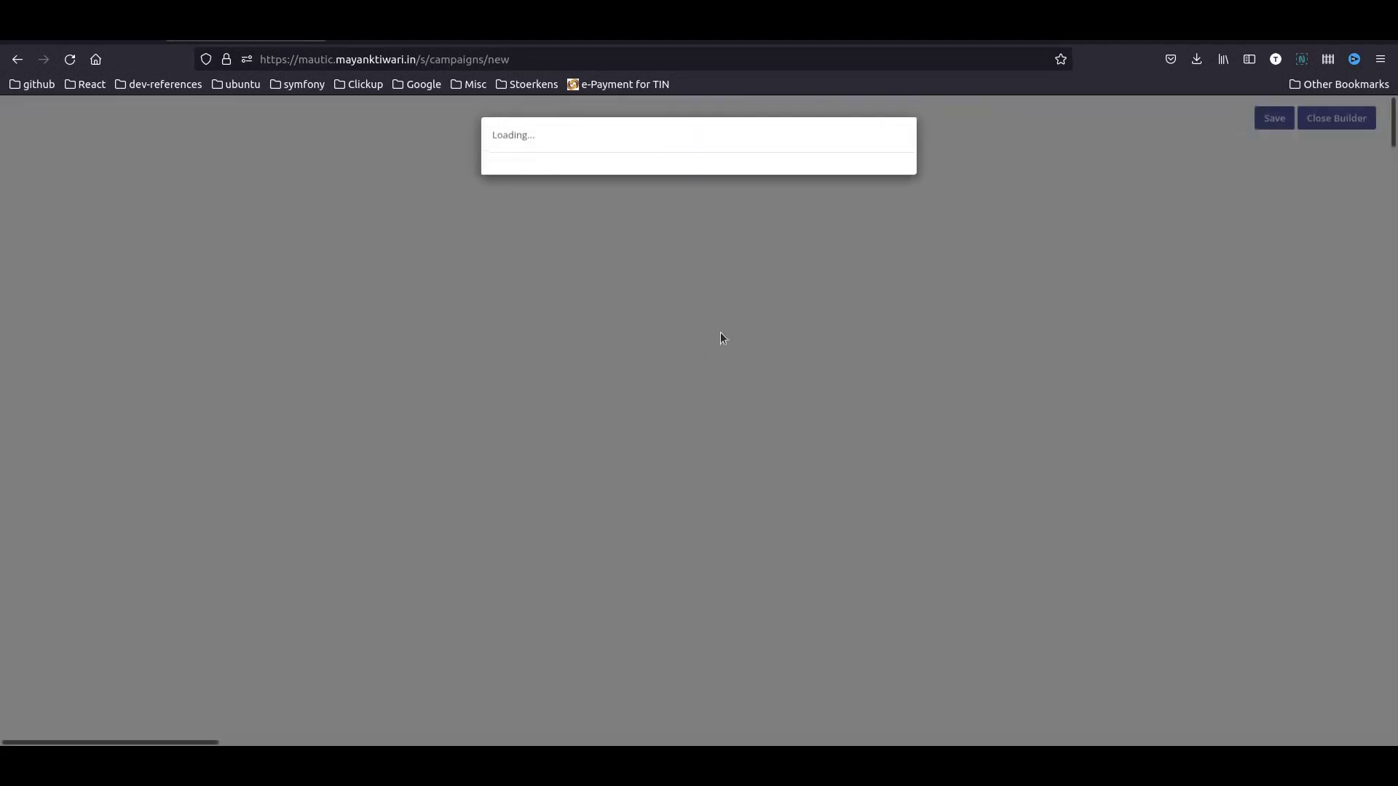
pyautogui.click(580, 324)
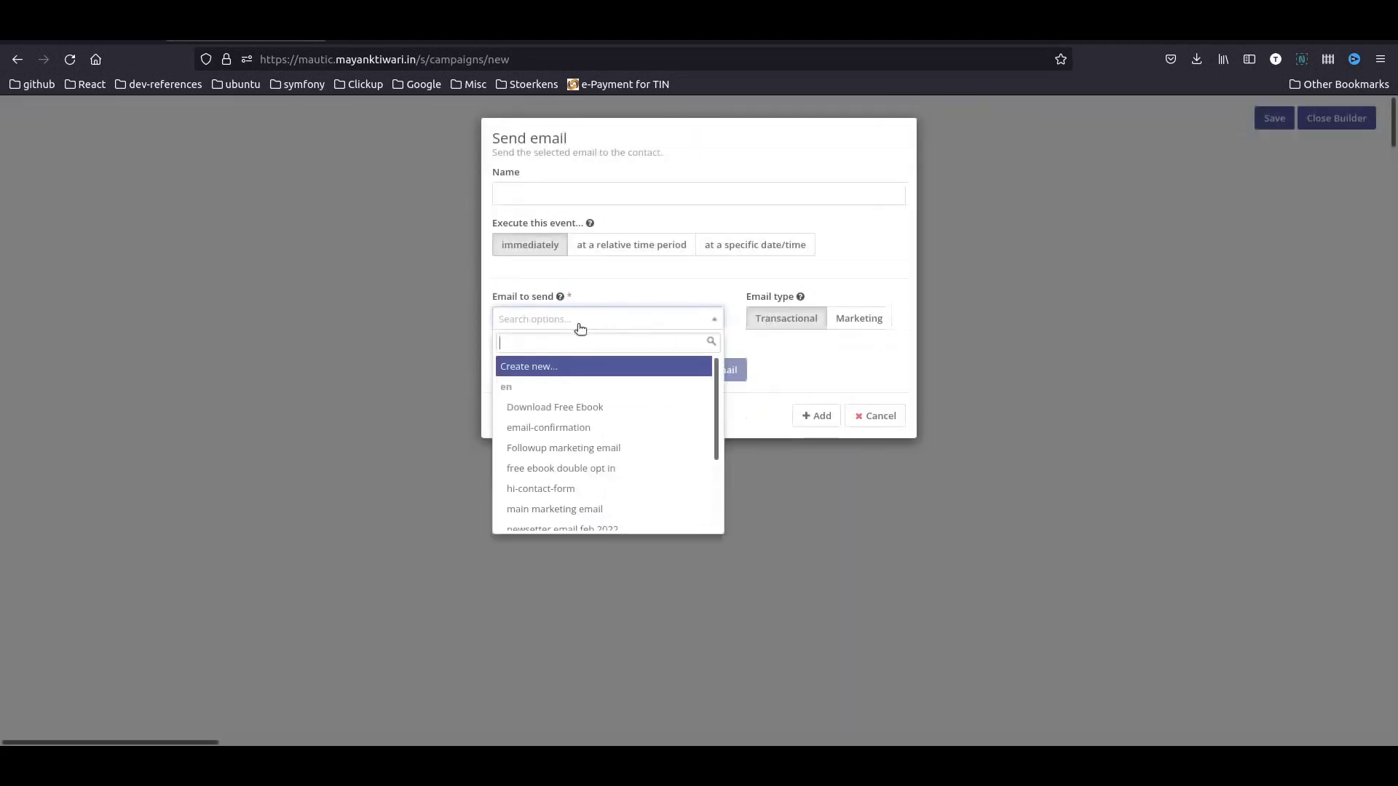
pyautogui.click(616, 409)
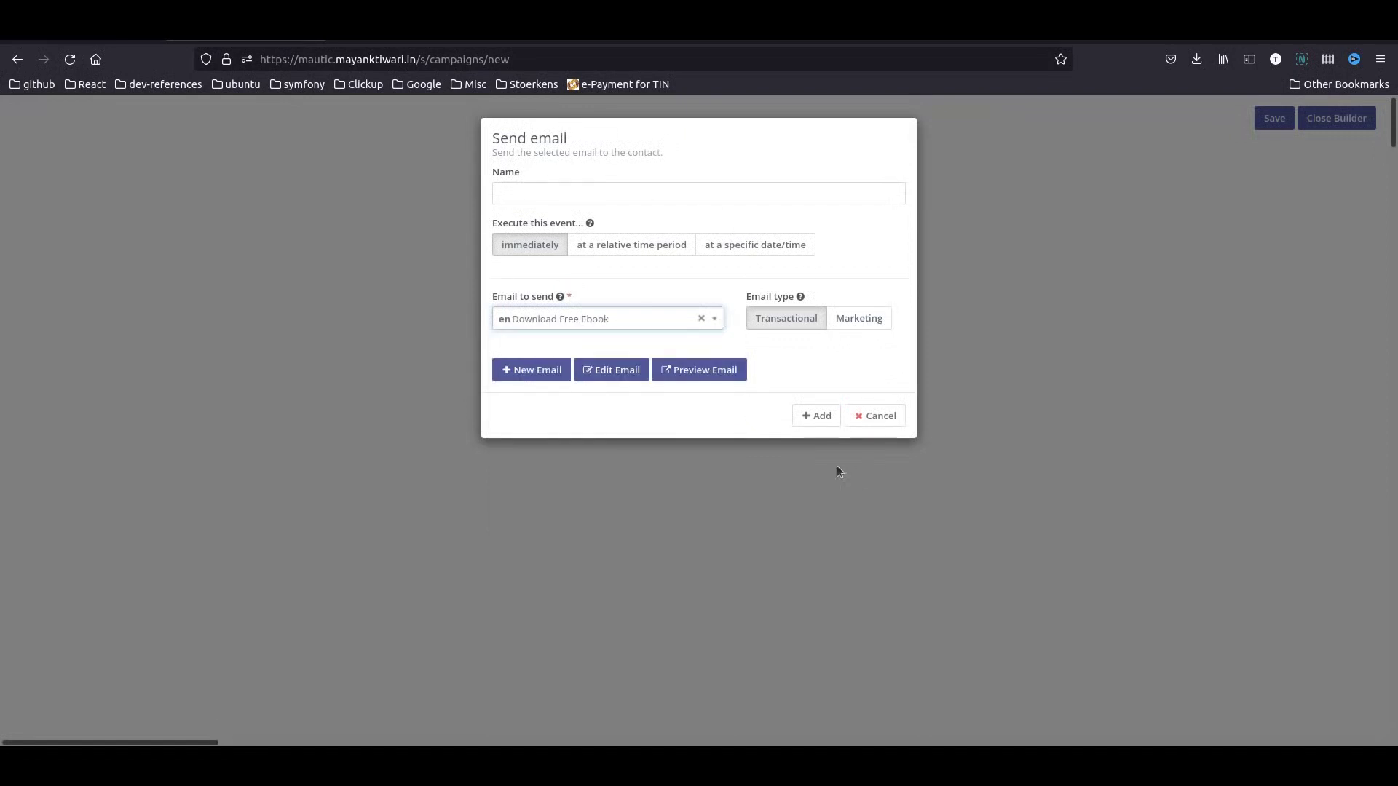
pyautogui.click(817, 417)
pyautogui.moveTo(626, 234); pyautogui.dragTo(701, 262)
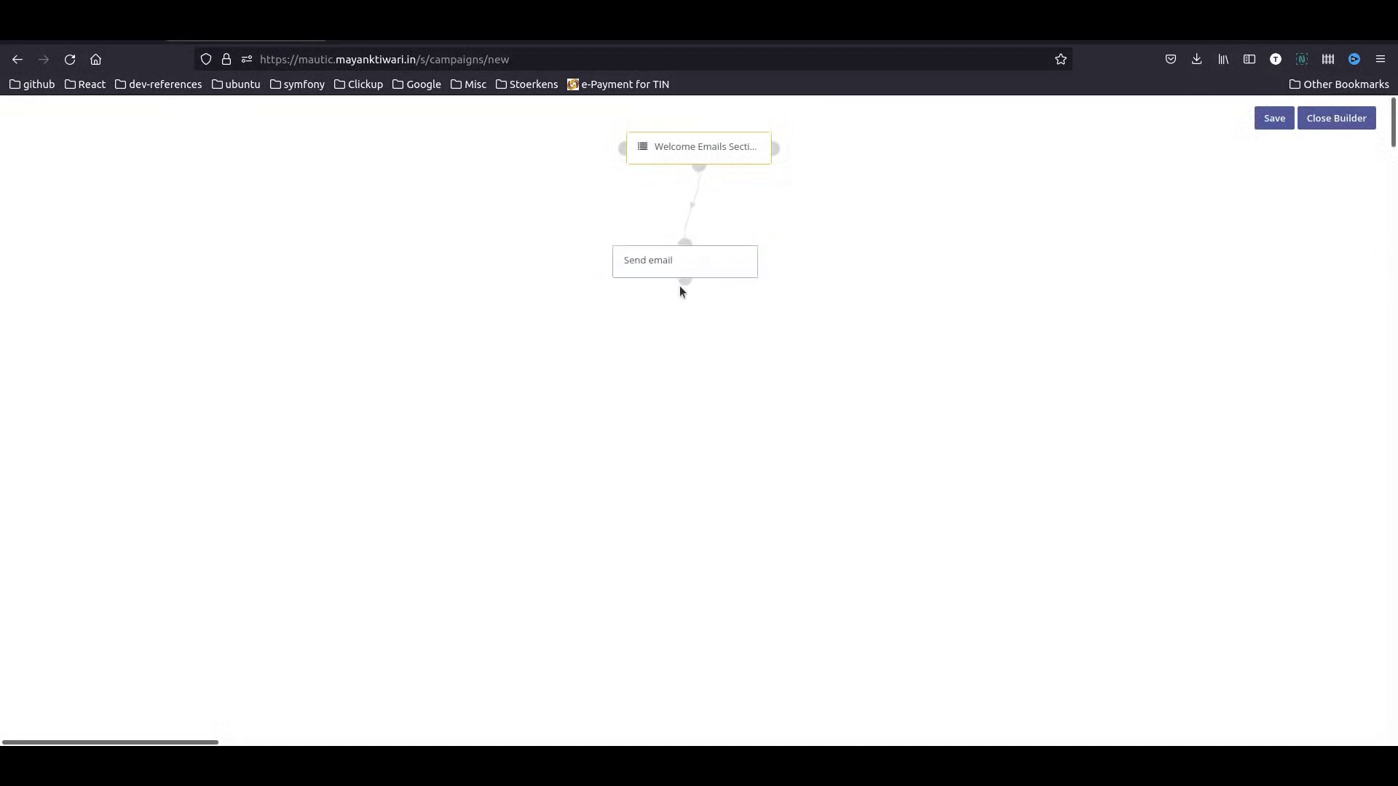
pyautogui.click(684, 282)
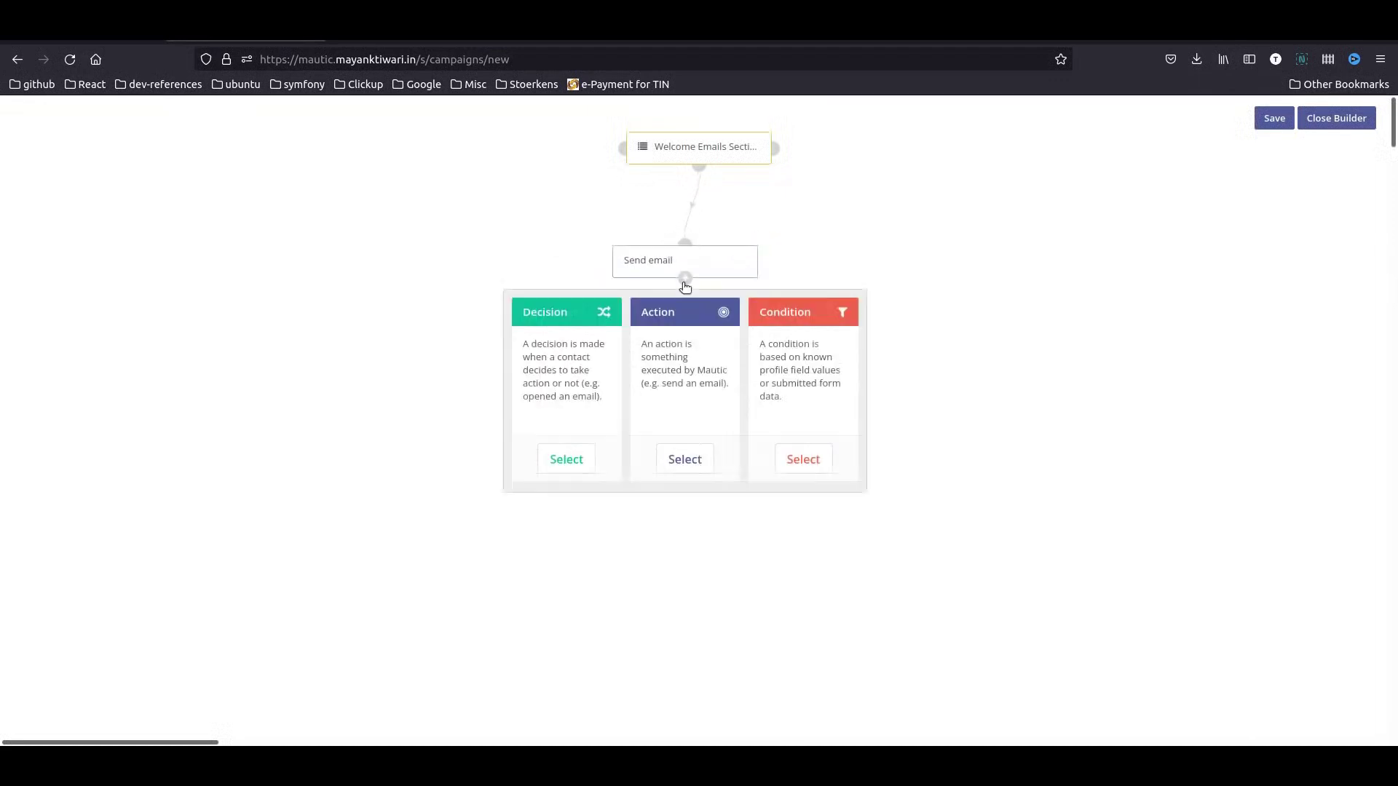
# - Add a second Send email step with 'welcome email followup for free book', delayed 4 days
pyautogui.click(683, 459)
pyautogui.write('ema')
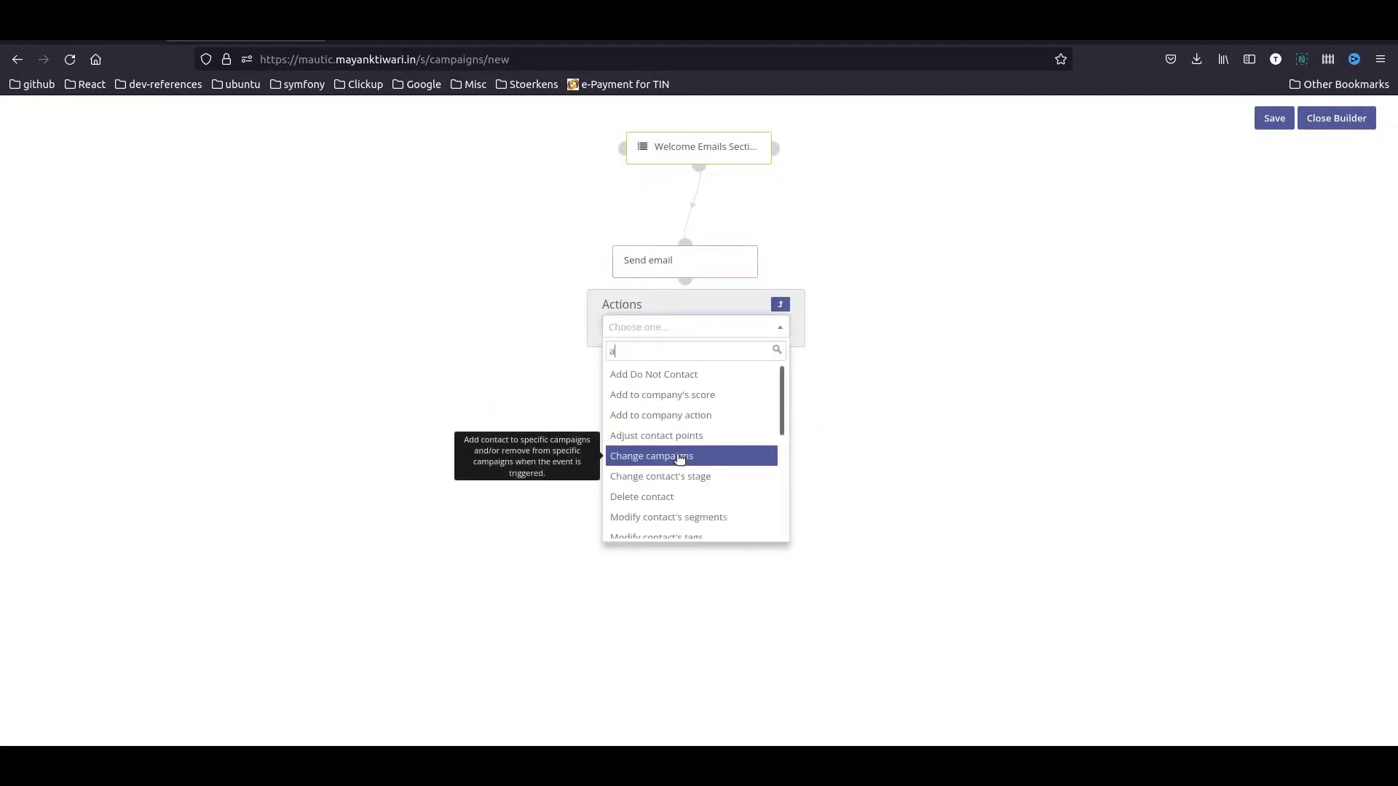
pyautogui.press('Return')
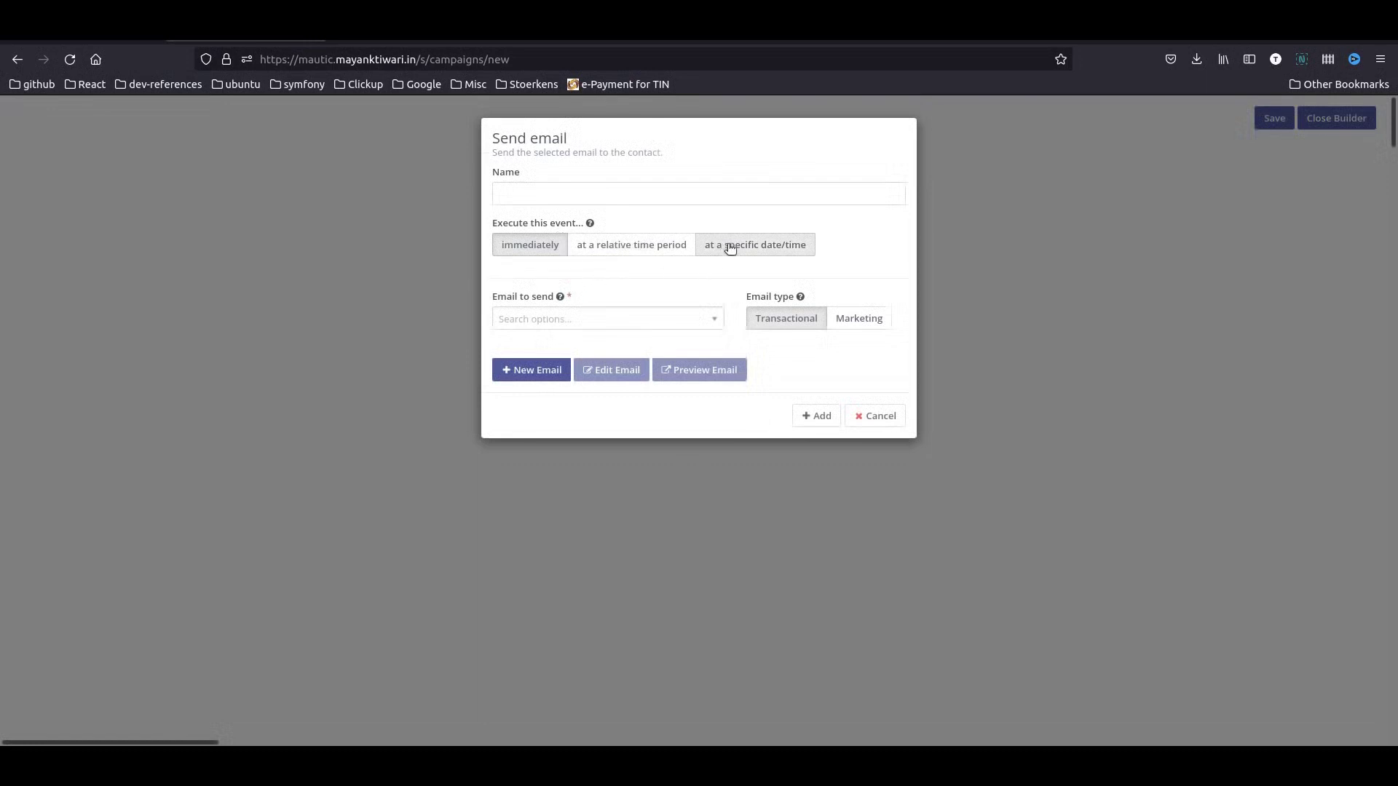
pyautogui.click(626, 251)
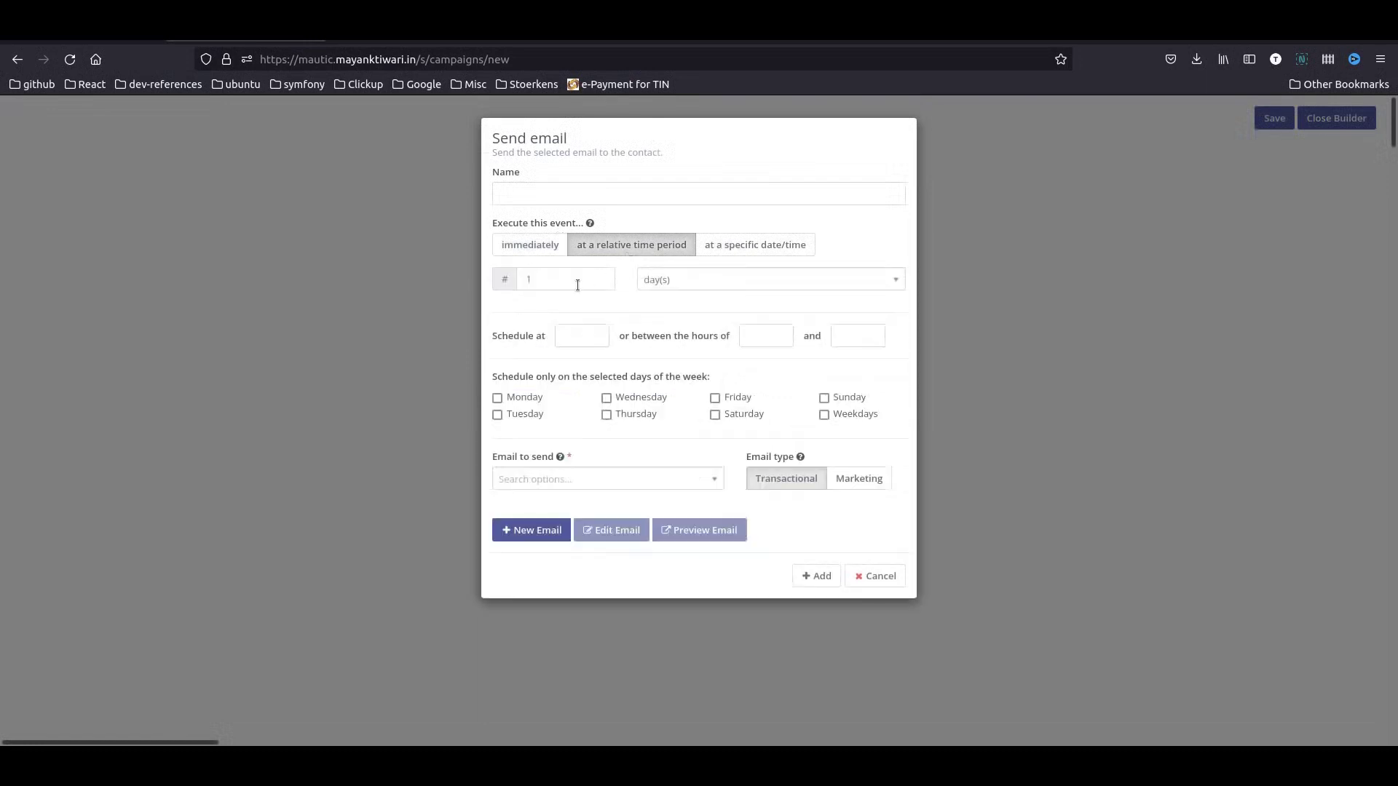
pyautogui.moveTo(578, 283); pyautogui.dragTo(501, 271)
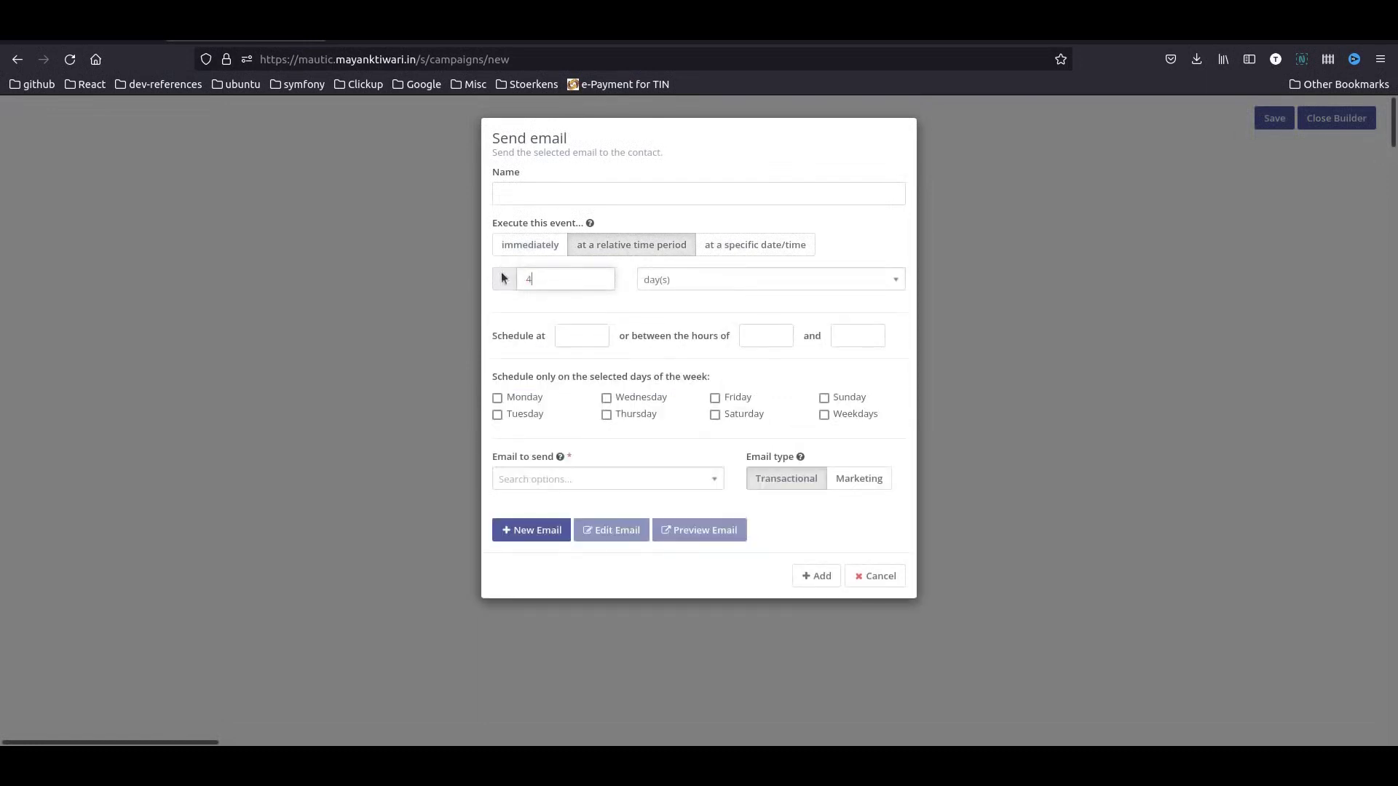
pyautogui.write('4')
pyautogui.click(582, 480)
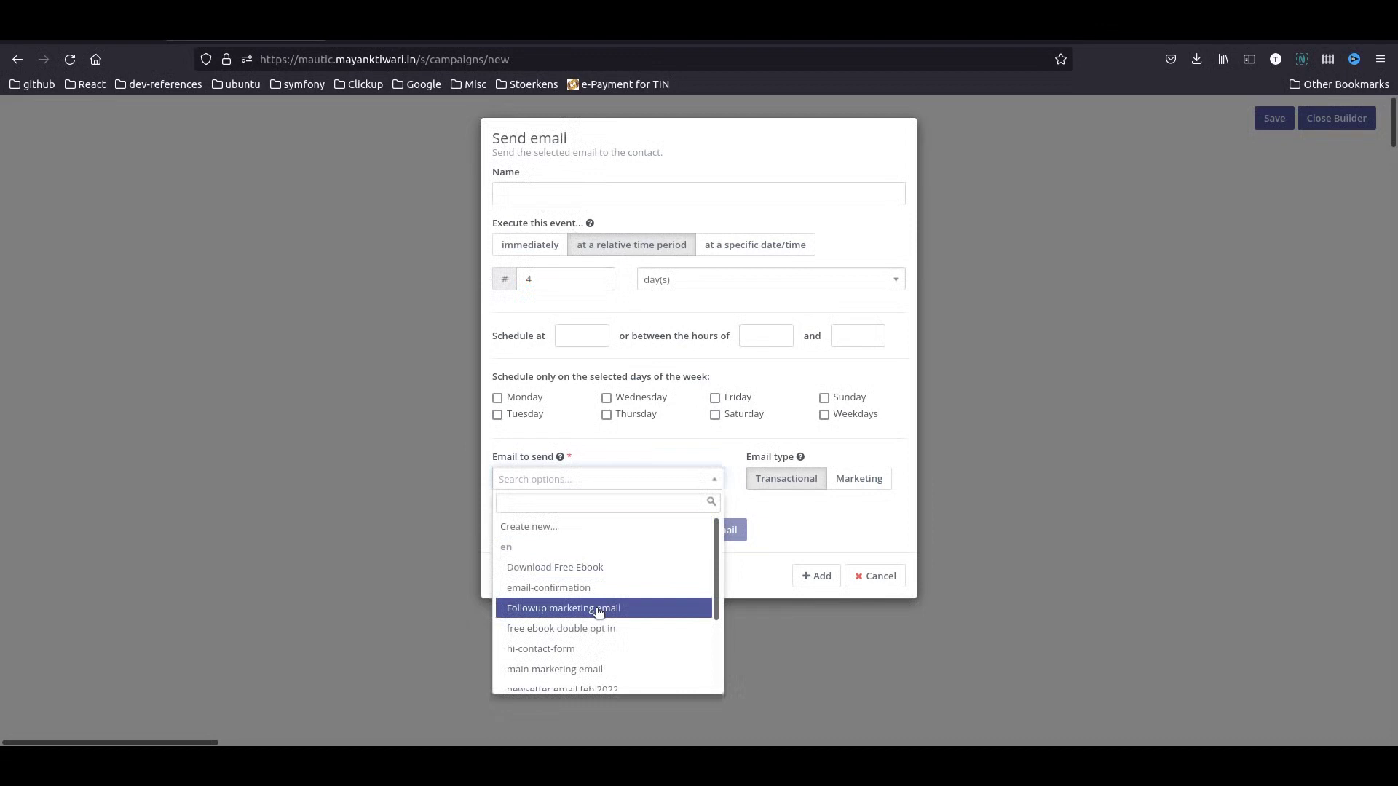
pyautogui.scroll(-3, 599, 611)
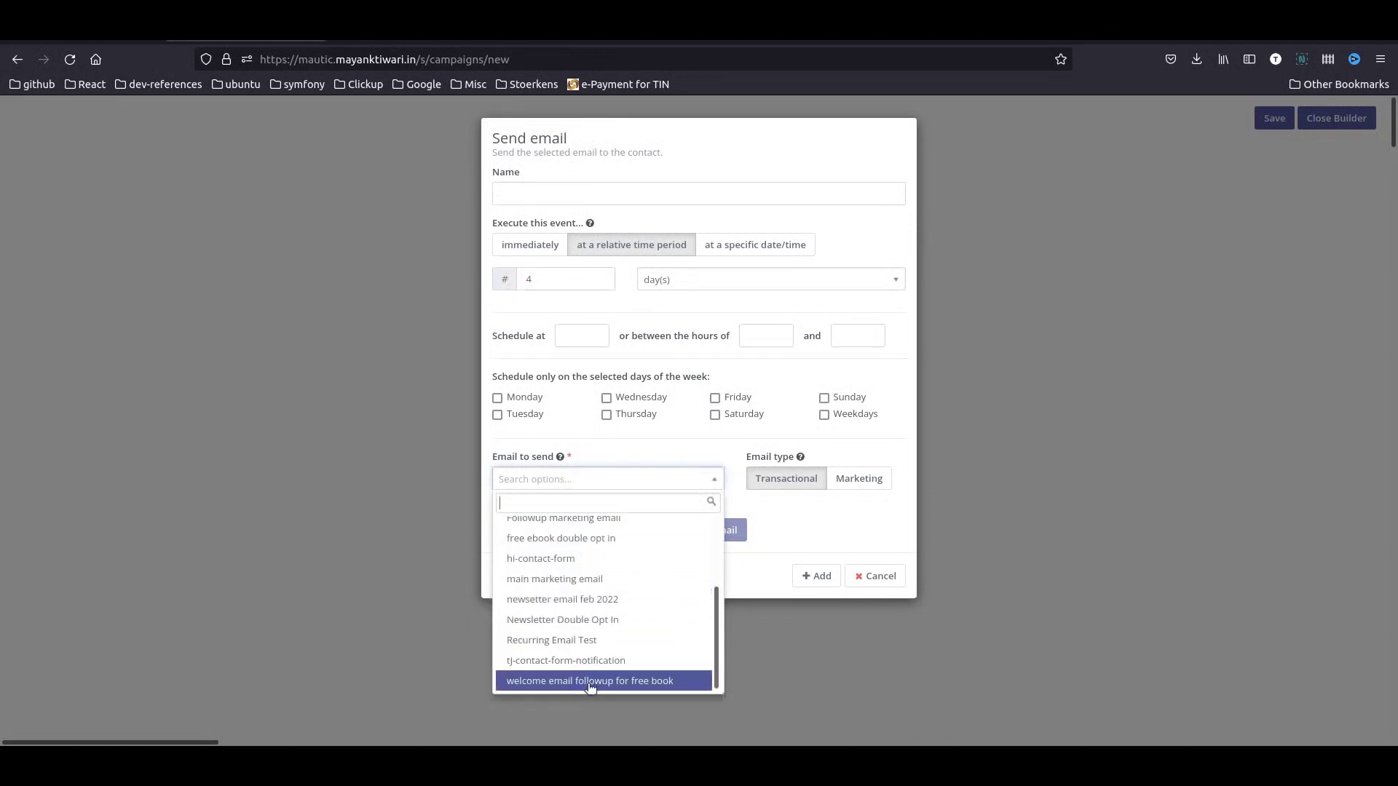
pyautogui.click(590, 682)
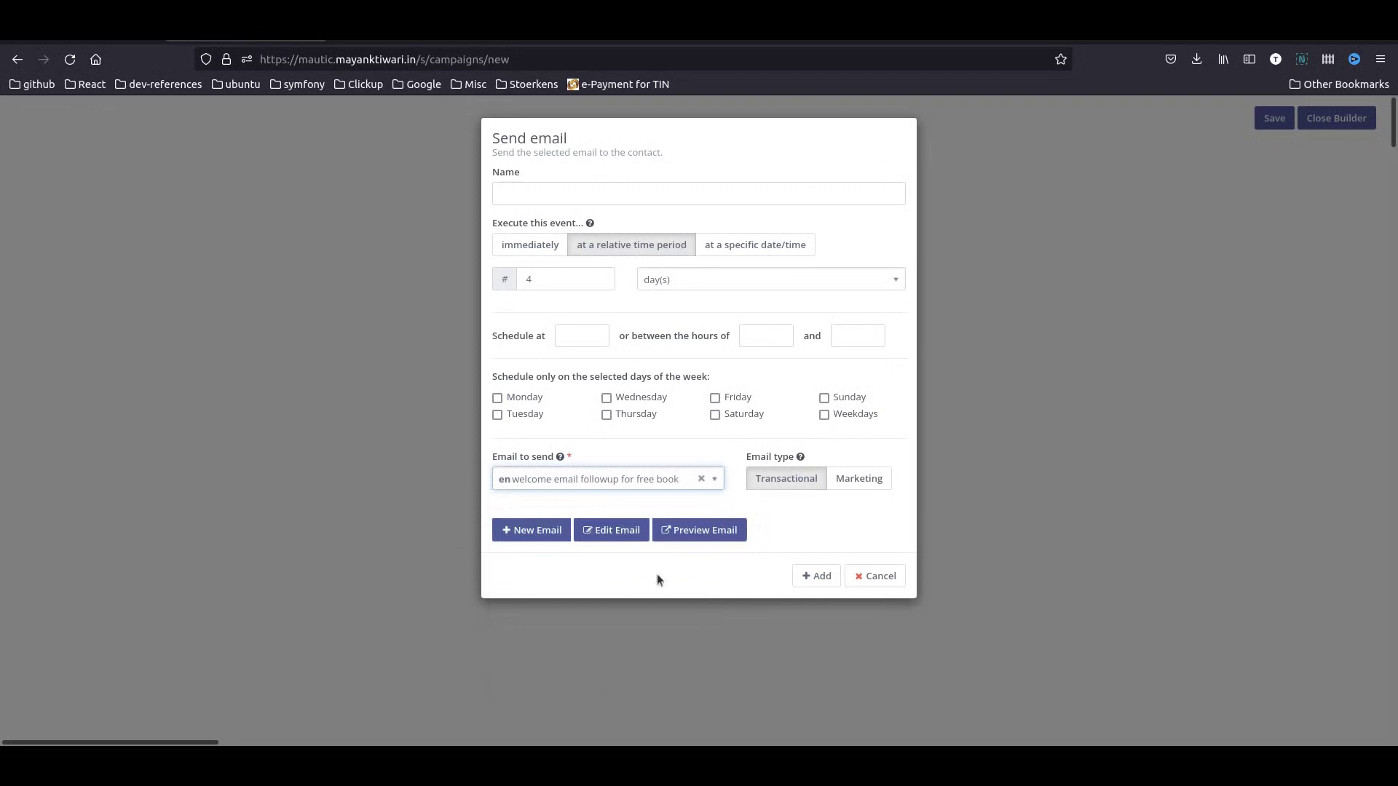
pyautogui.click(818, 576)
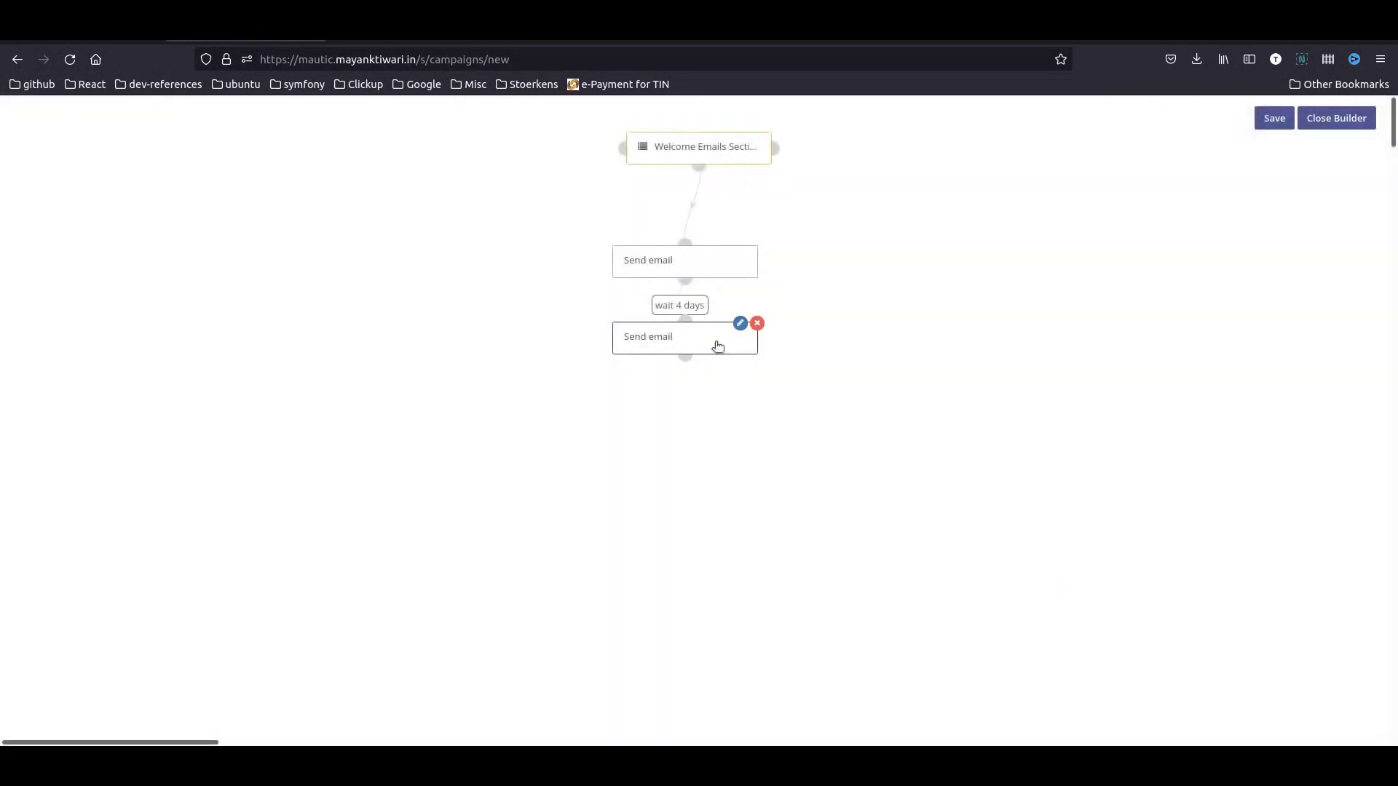
# - Rename the first email step to 'send asset download email'
pyautogui.moveTo(718, 345); pyautogui.dragTo(718, 427)
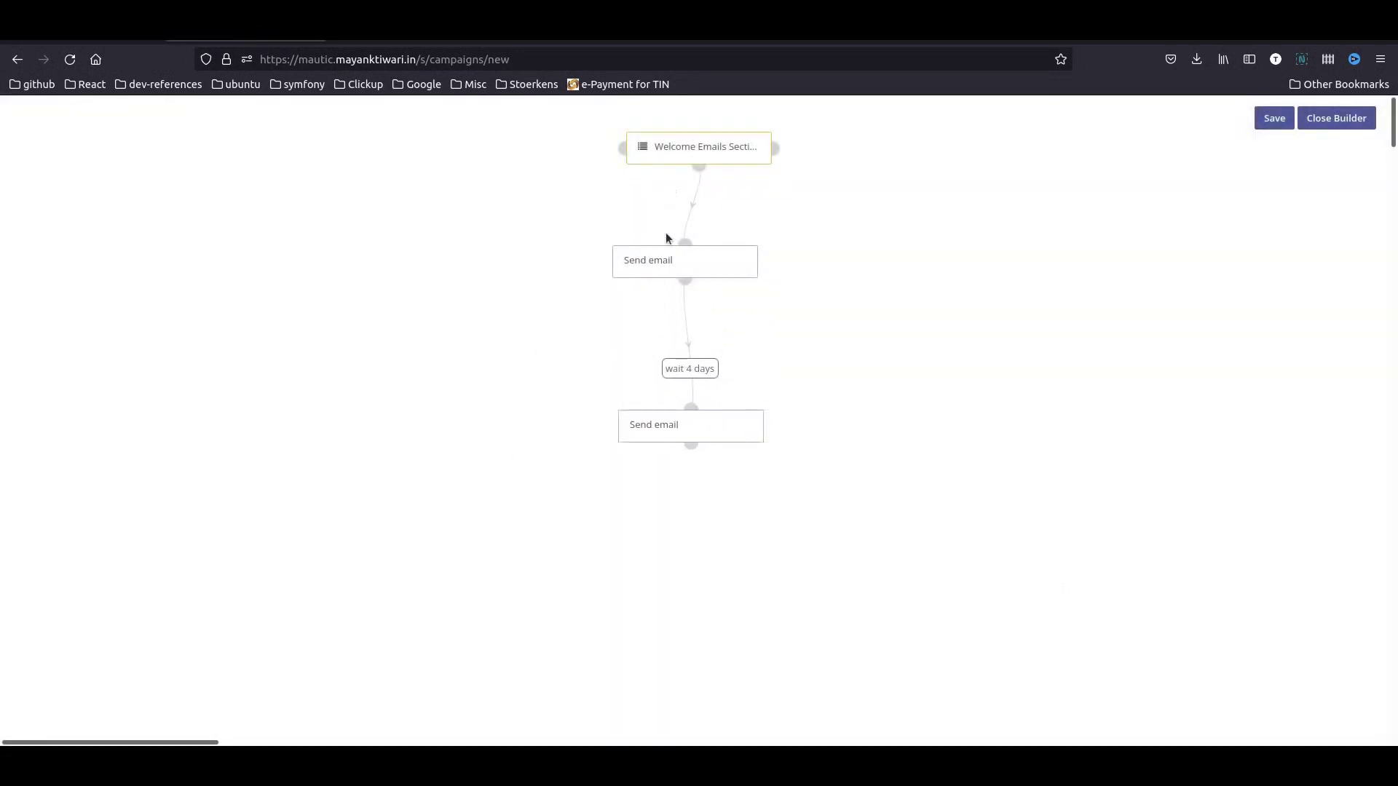
pyautogui.moveTo(668, 439)
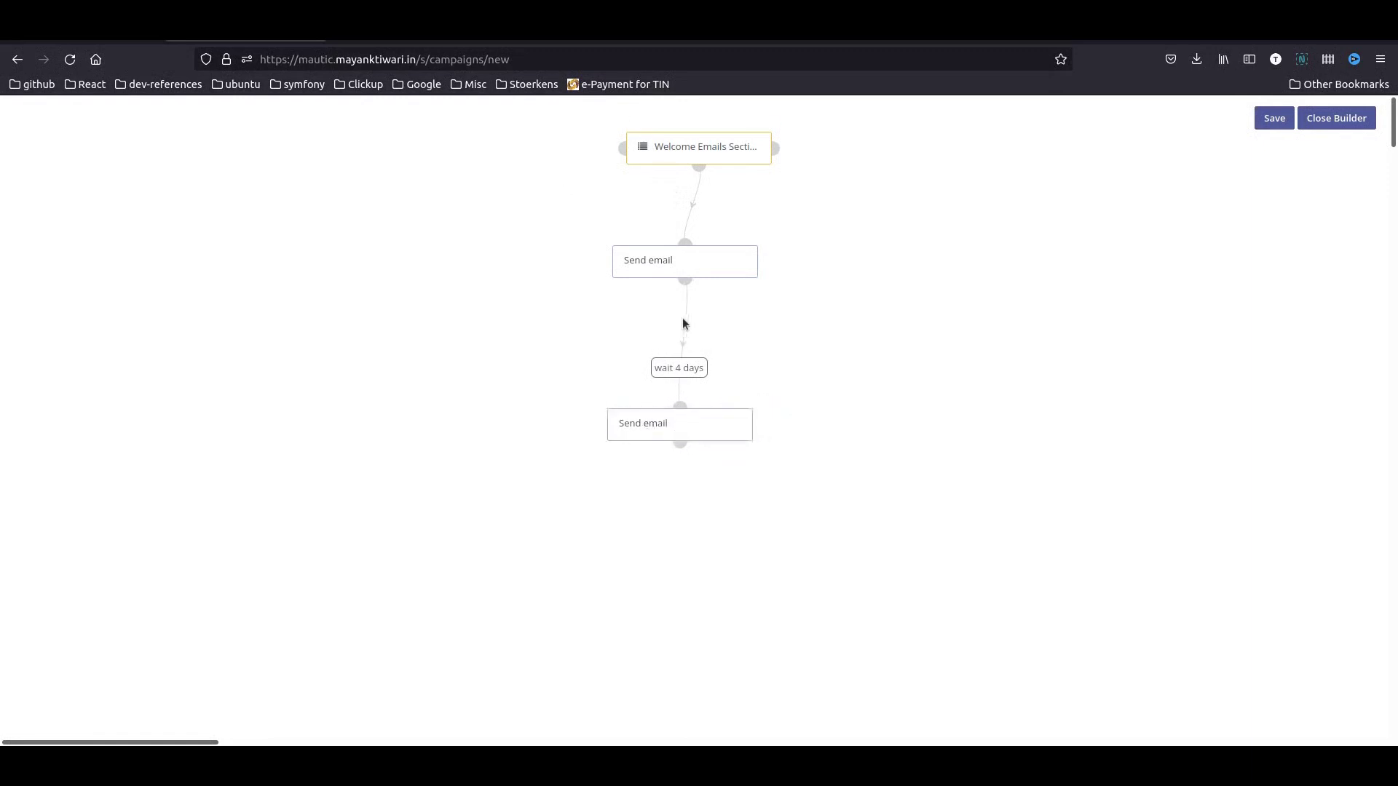
pyautogui.click(738, 247)
pyautogui.moveTo(568, 198); pyautogui.dragTo(418, 186)
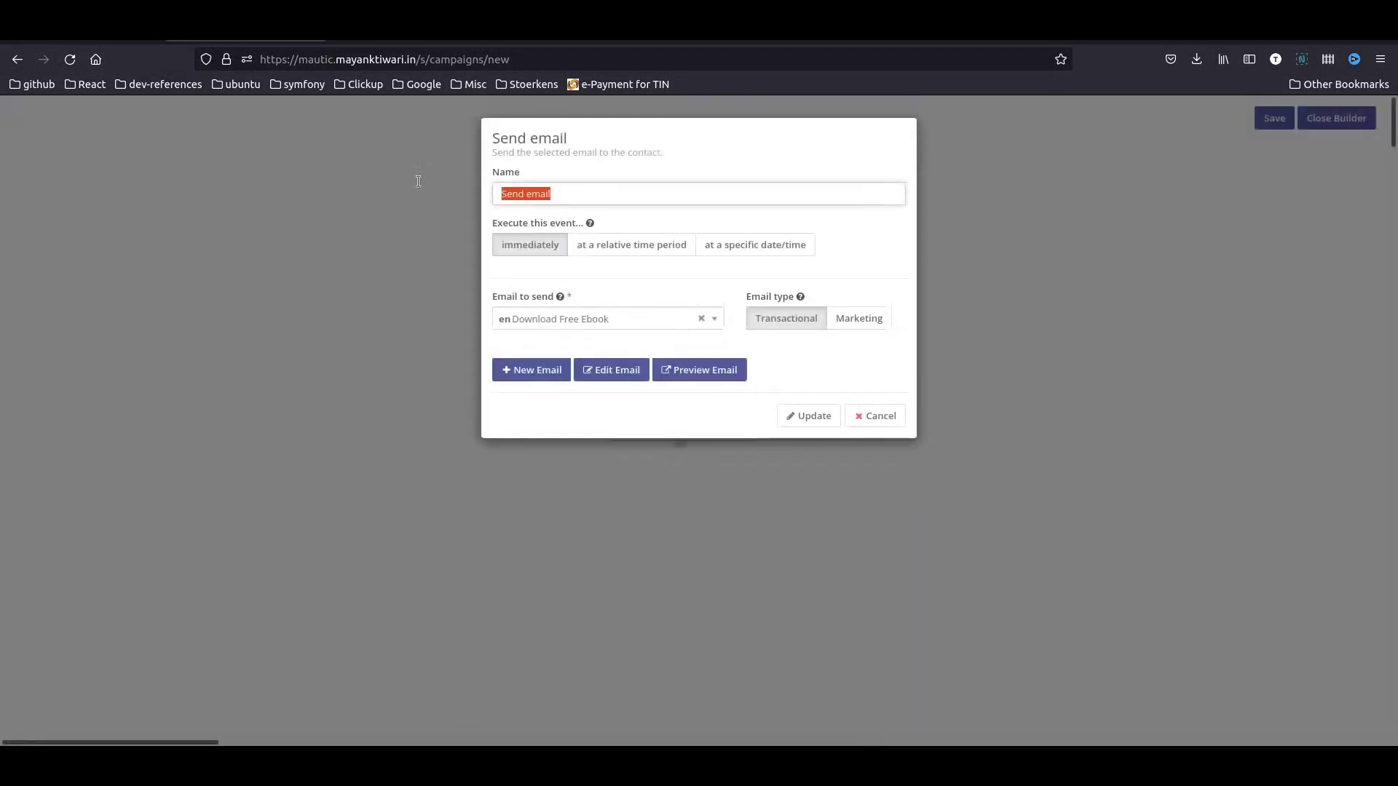
pyautogui.write('send asset download em')
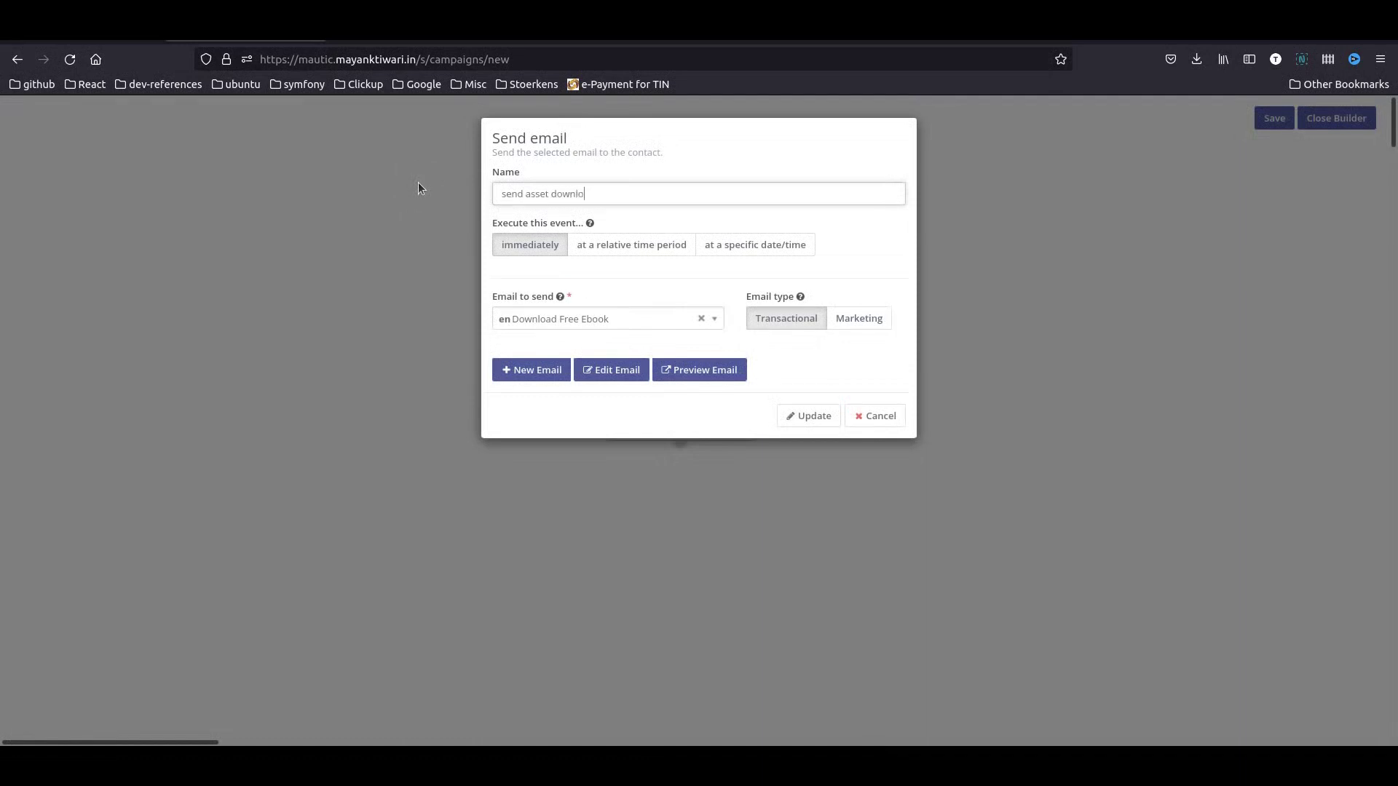
pyautogui.write('ail')
pyautogui.click(805, 420)
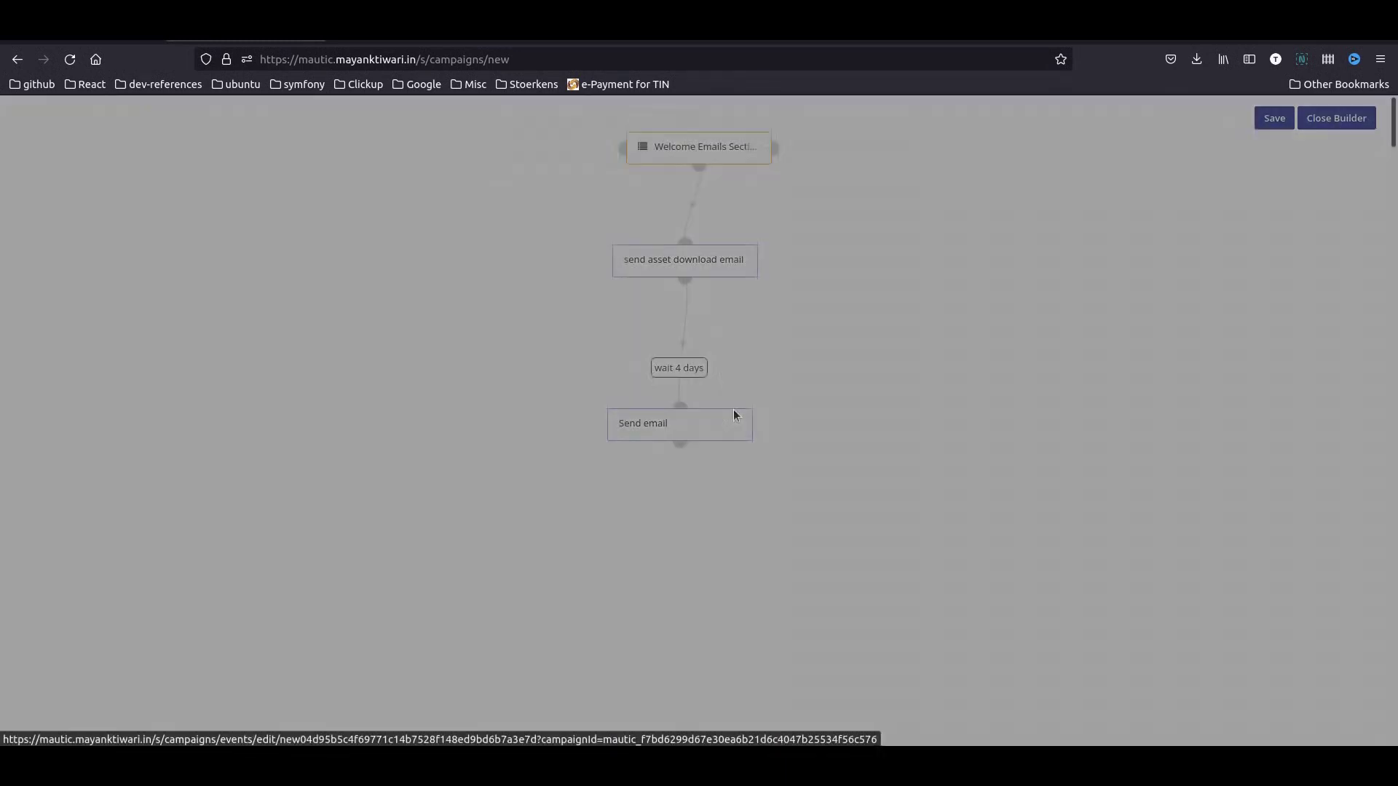
# - Rename the delayed step to 'follow up to keep them engages' and save the campaign
pyautogui.click(732, 413)
pyautogui.moveTo(573, 195); pyautogui.dragTo(468, 171)
pyautogui.write('fol')
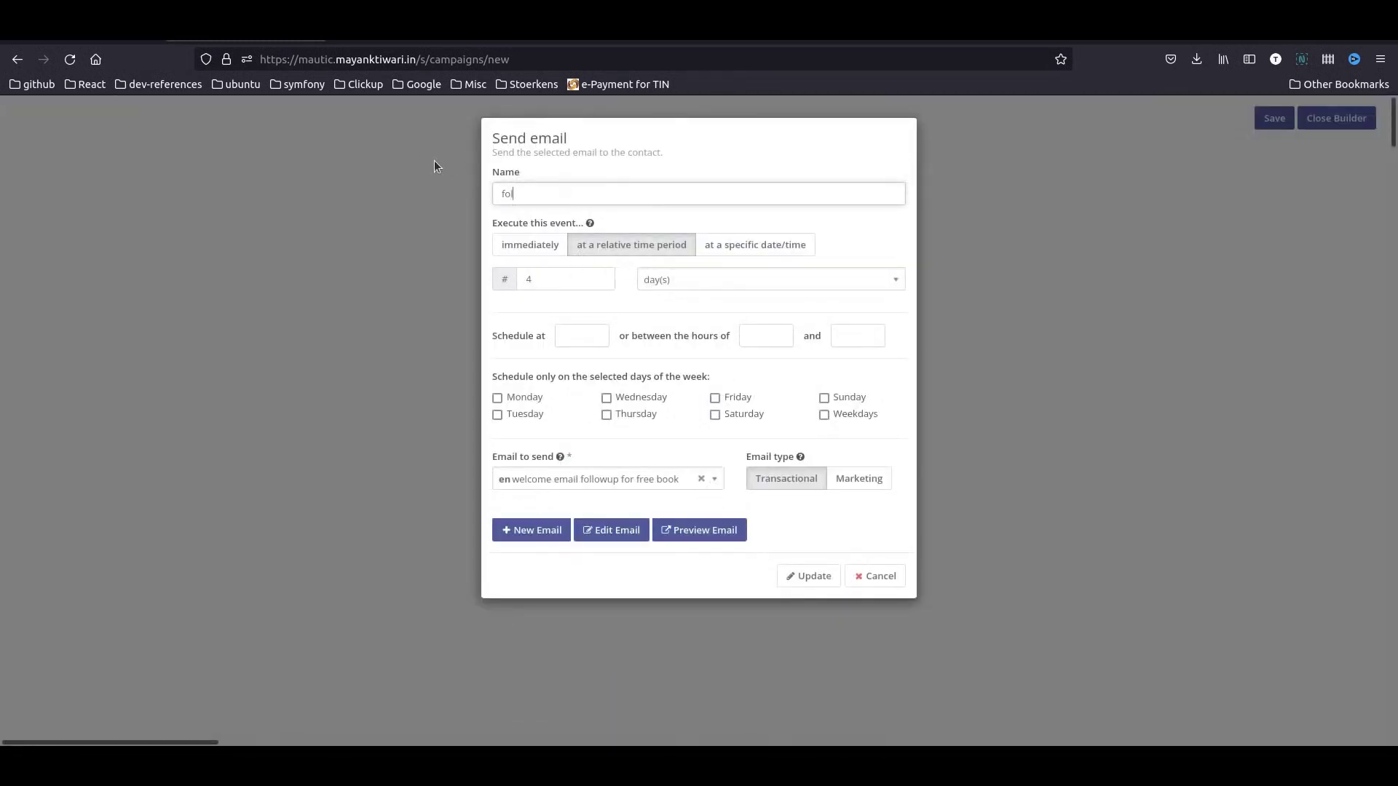
pyautogui.write('low up to keep them engages')
pyautogui.click(792, 577)
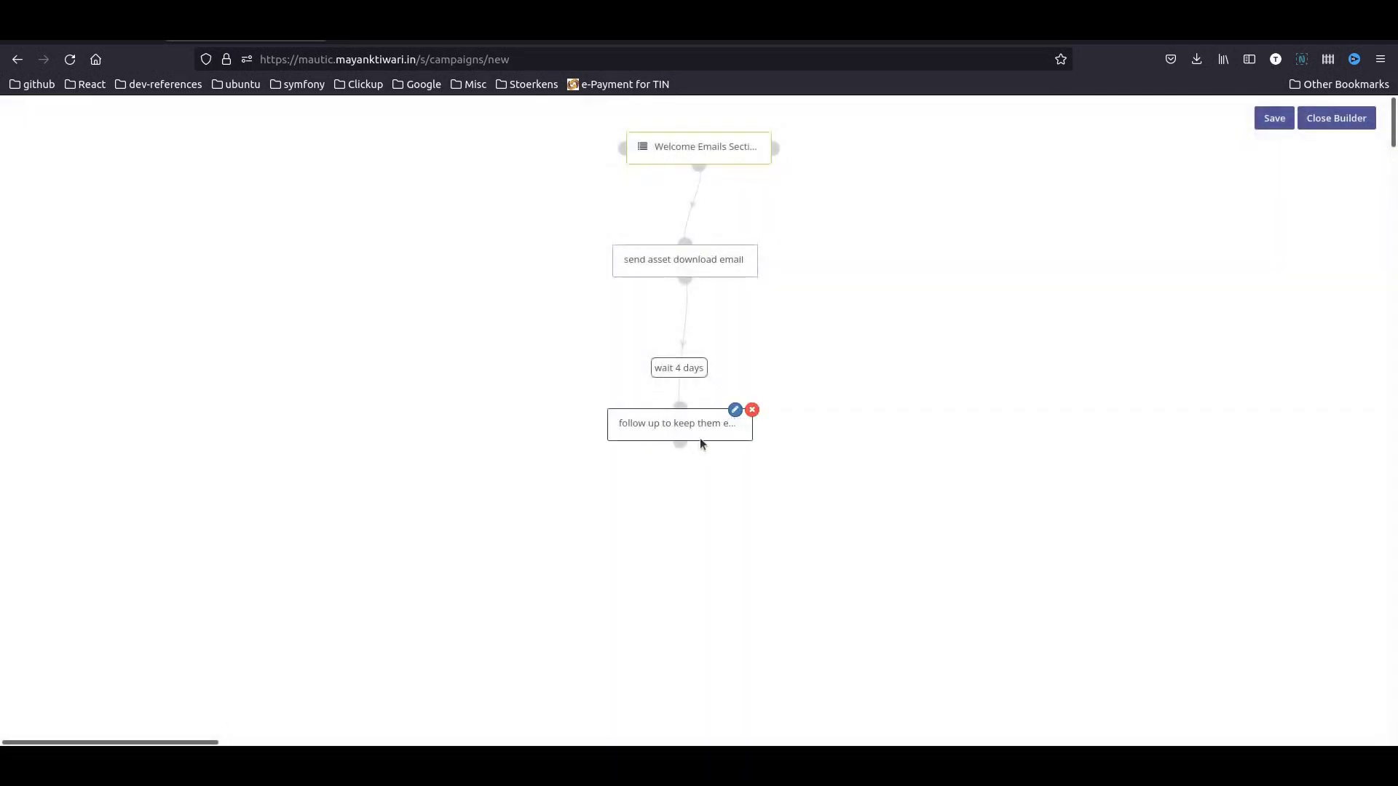
pyautogui.moveTo(702, 440); pyautogui.dragTo(767, 434)
pyautogui.click(1273, 117)
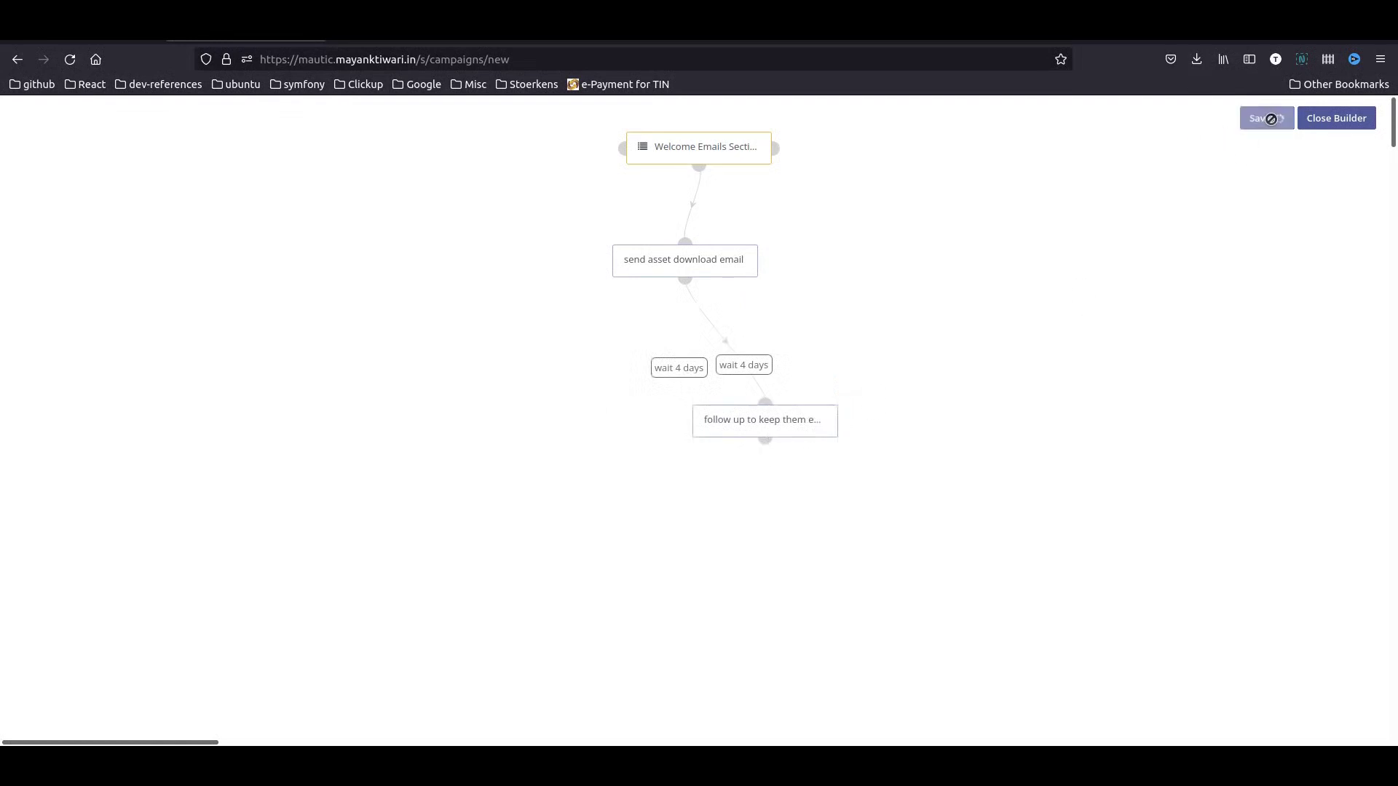
# - Close the builder, save and close the ebook campaign, and start a new campaign
pyautogui.click(1336, 117)
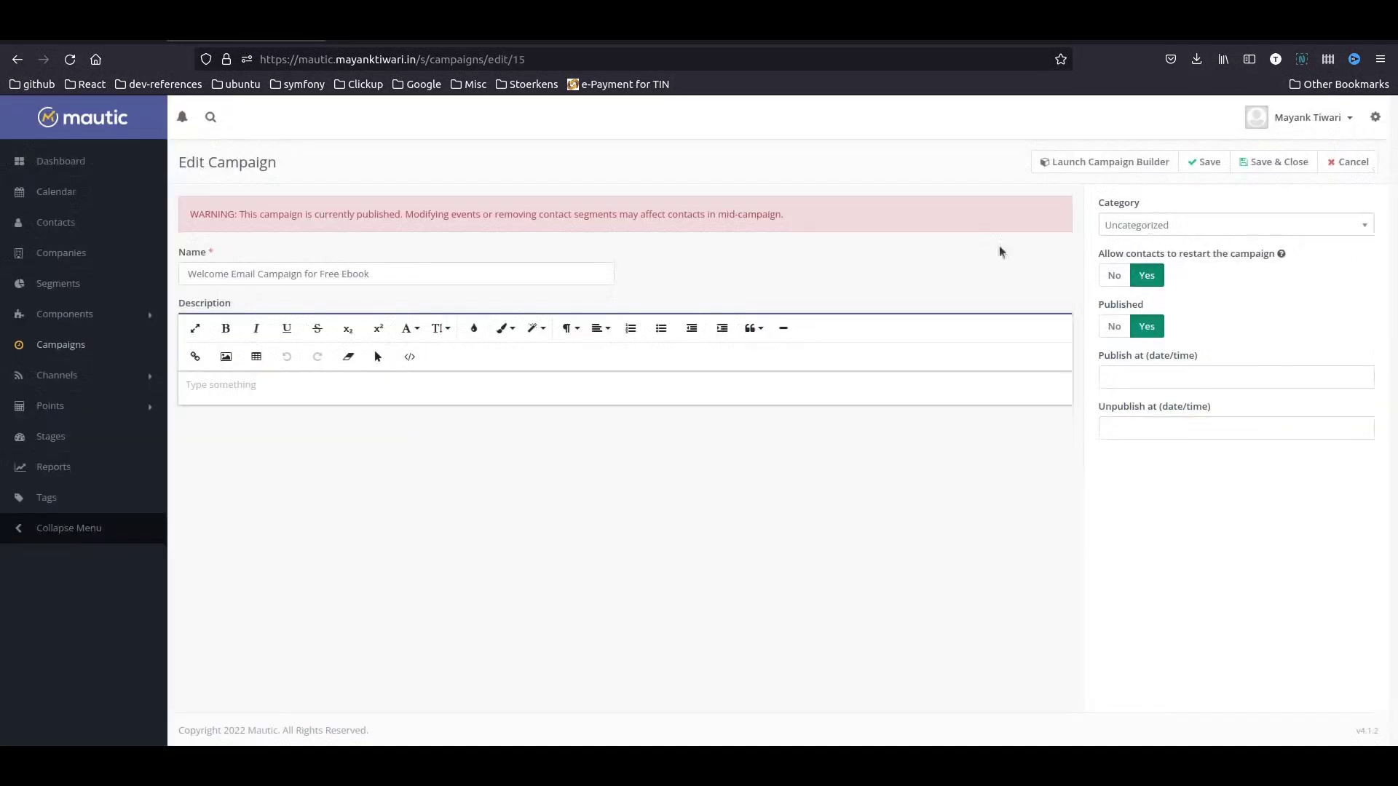
pyautogui.click(1270, 163)
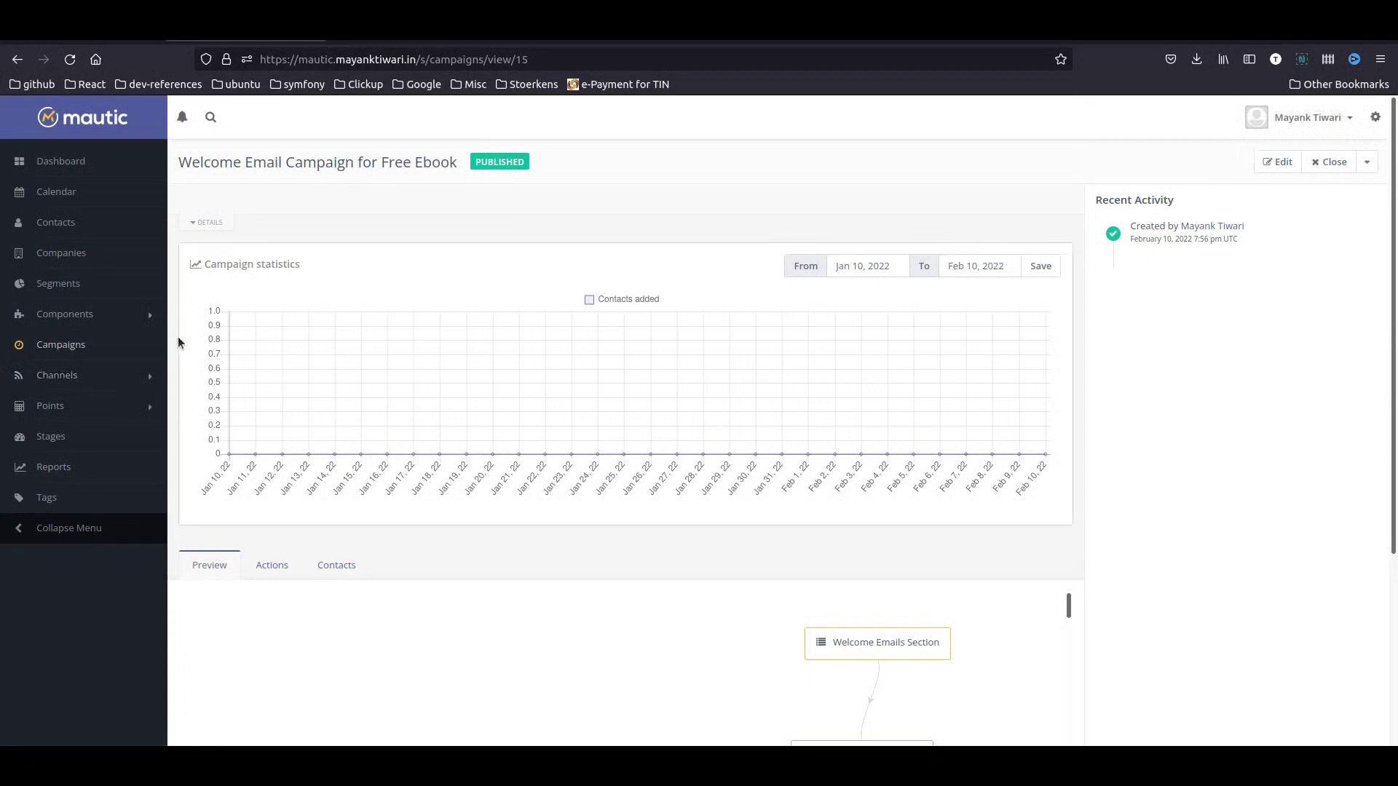
pyautogui.click(73, 348)
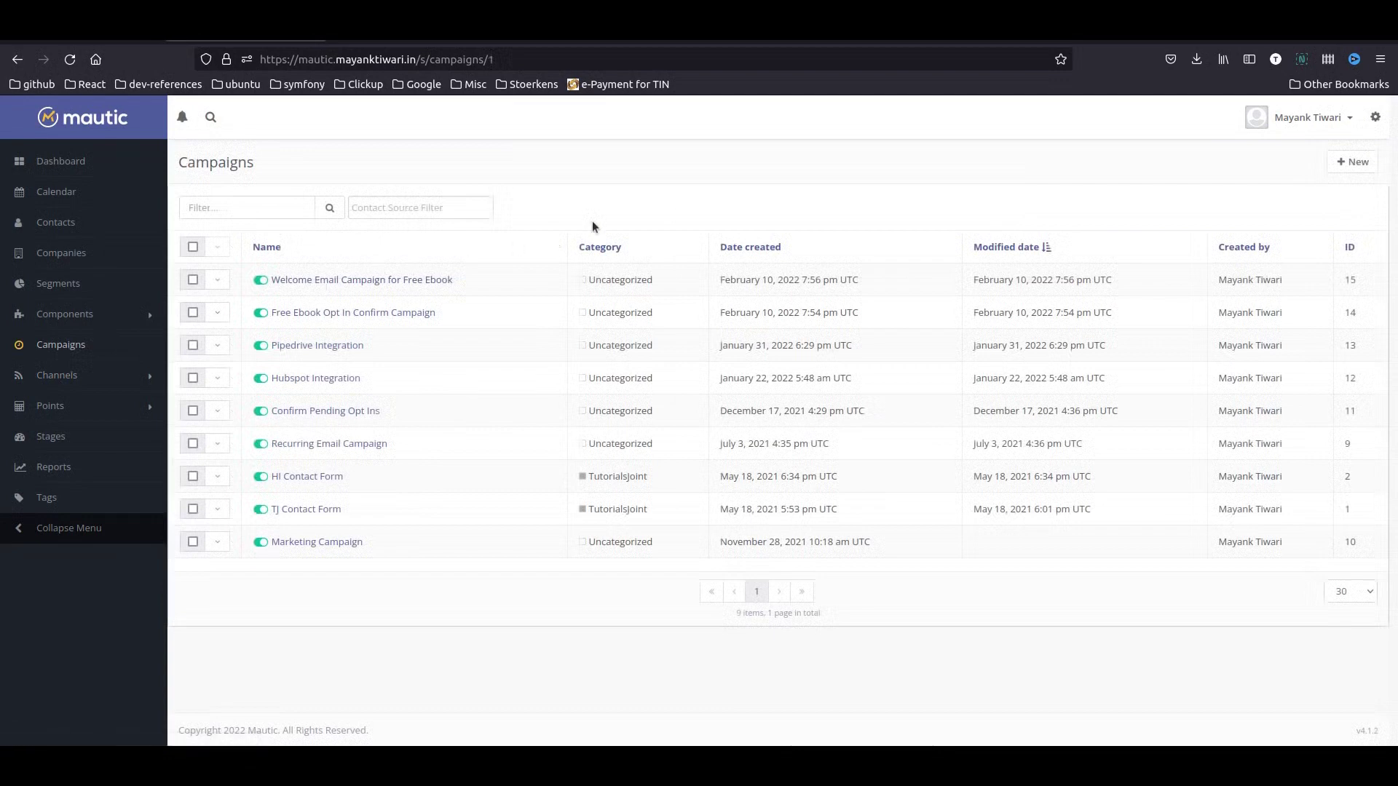
pyautogui.click(1349, 161)
# - Name and publish the new campaign, then add Newsletter Segment as its contact source
pyautogui.click(356, 225)
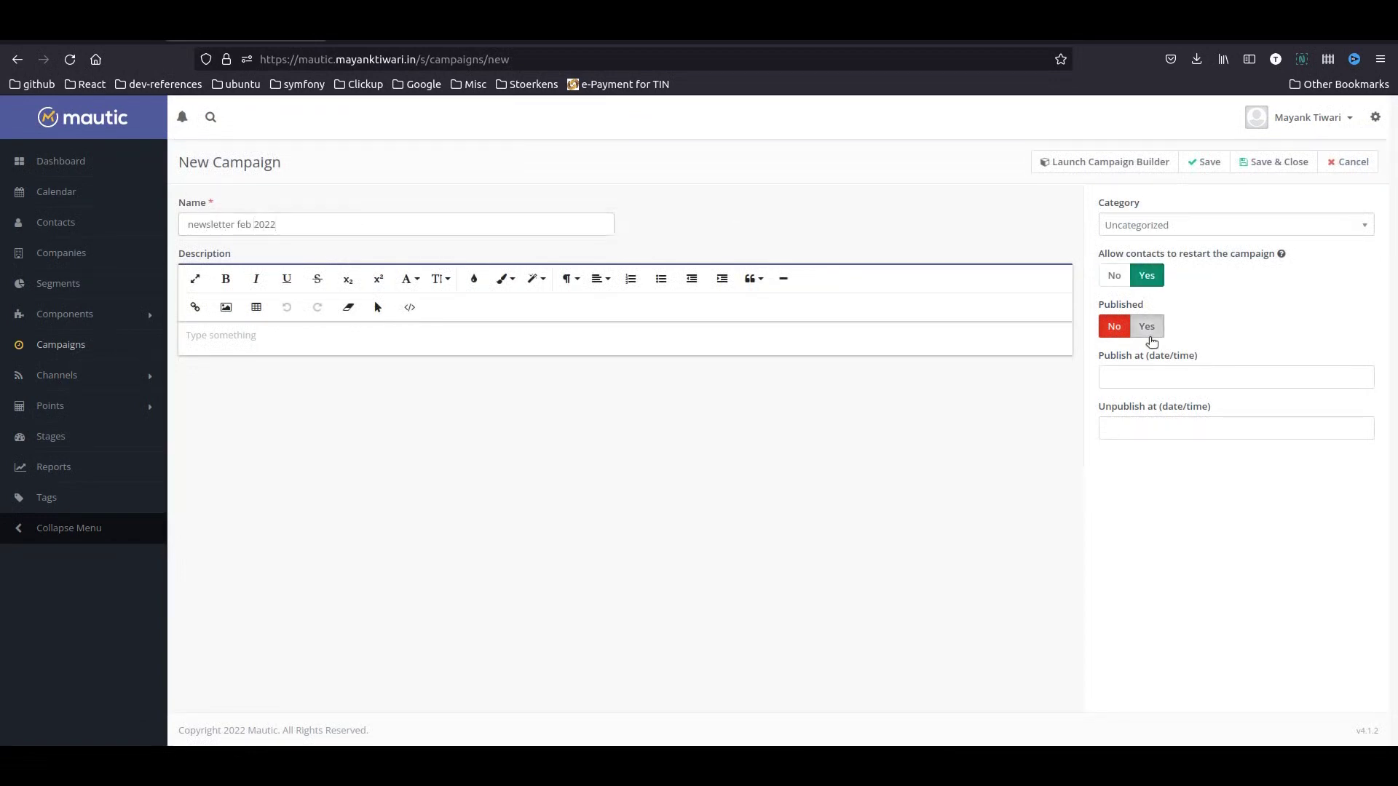
pyautogui.click(1147, 328)
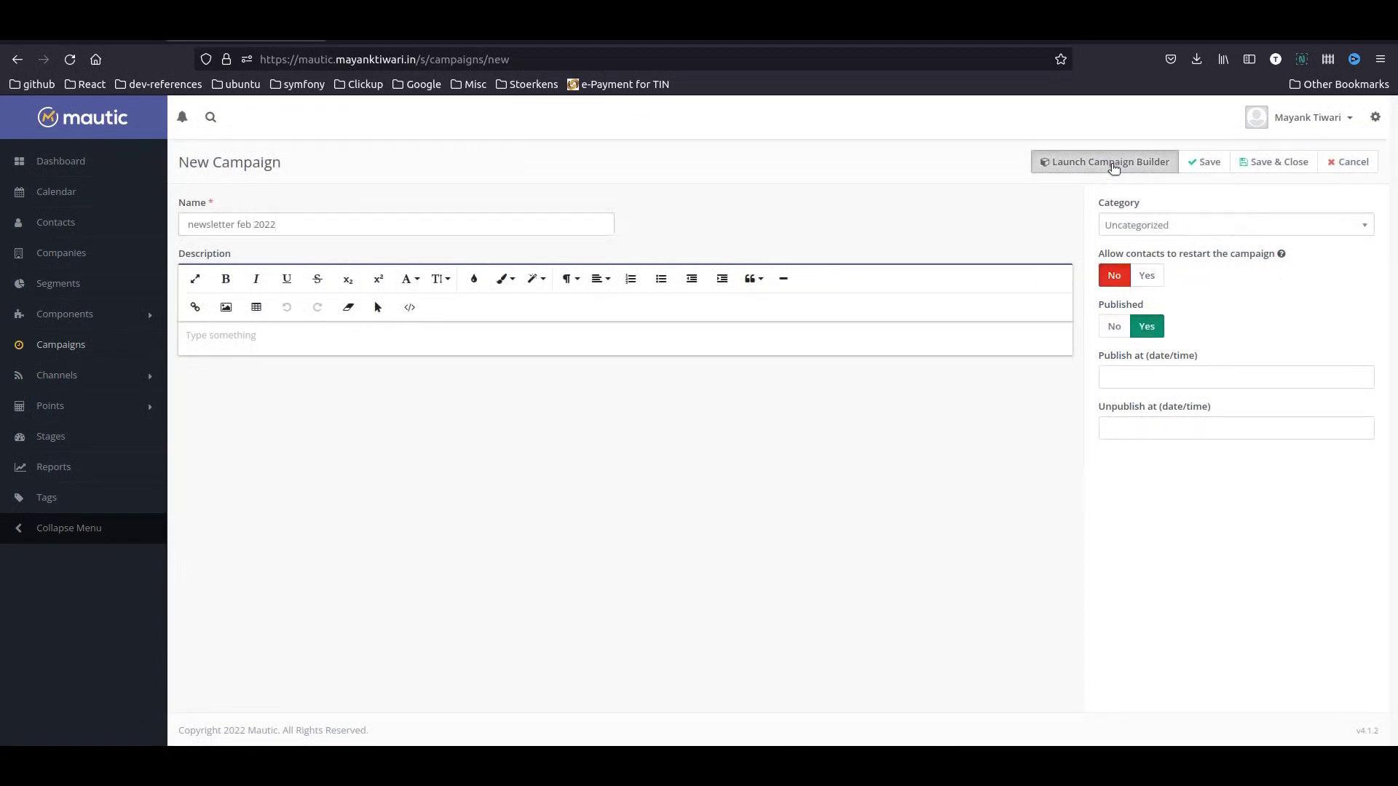
pyautogui.click(1110, 162)
pyautogui.click(678, 243)
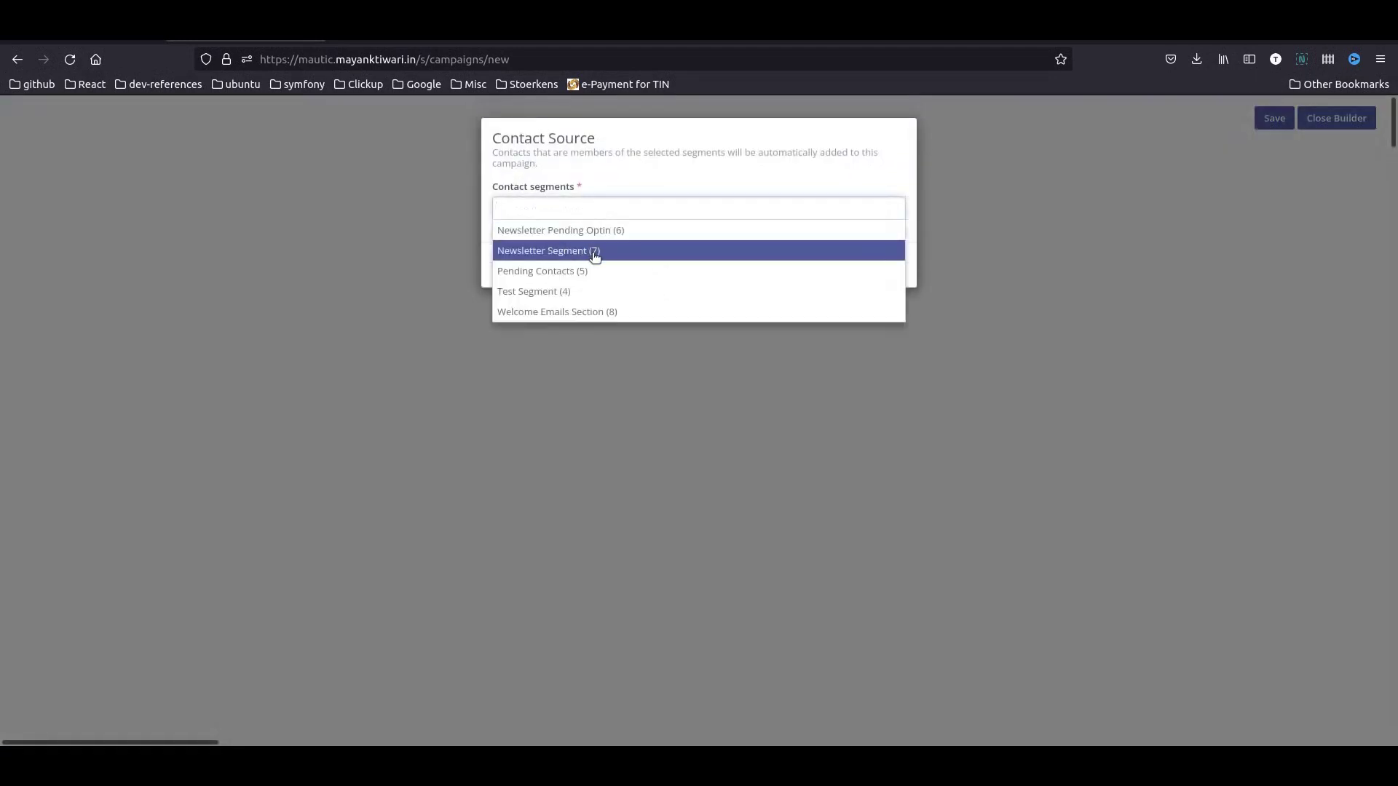
pyautogui.click(592, 252)
pyautogui.click(810, 265)
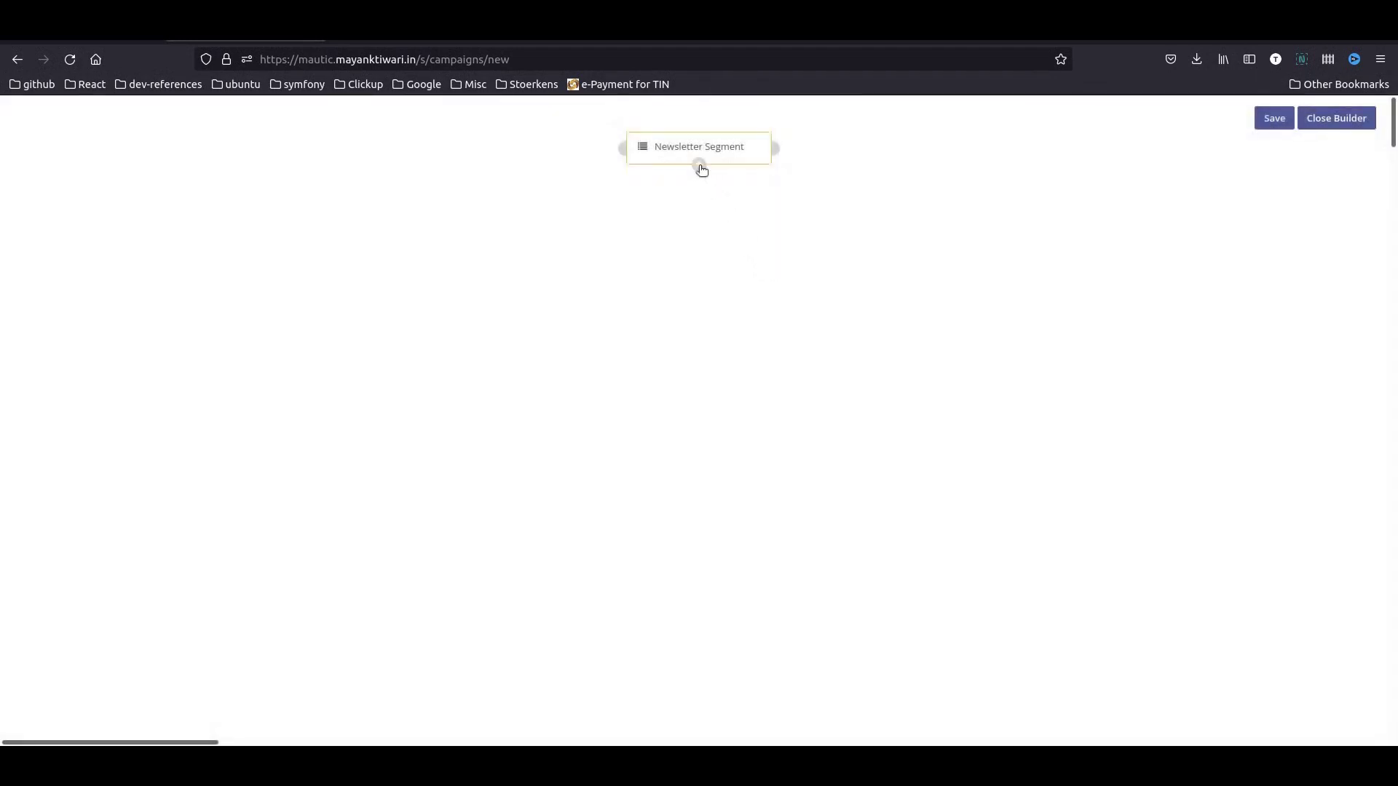
# - Add a Send email step with newsletter email feb 2022 below the segment and save
pyautogui.click(699, 166)
pyautogui.click(695, 344)
pyautogui.write('send')
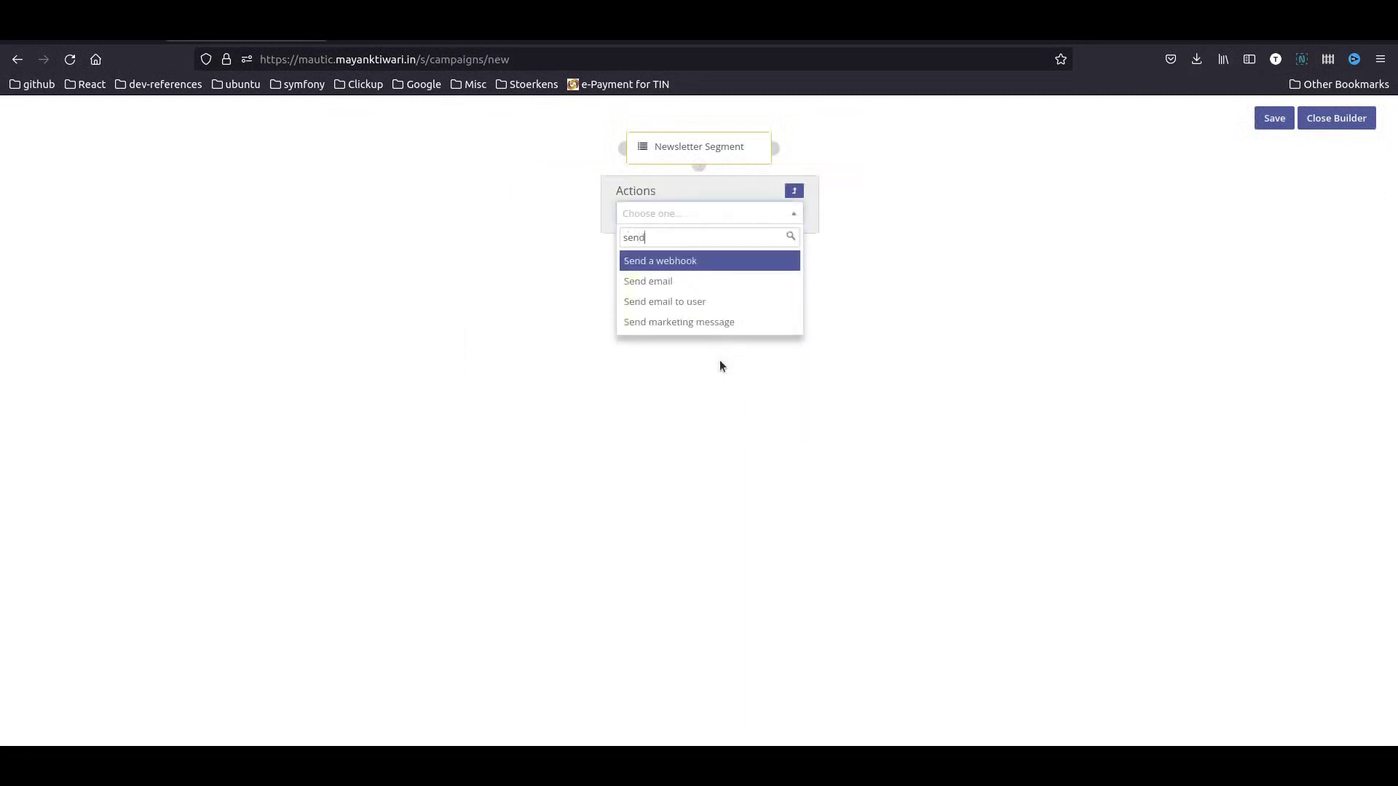
pyautogui.press('Down')
pyautogui.press('Return')
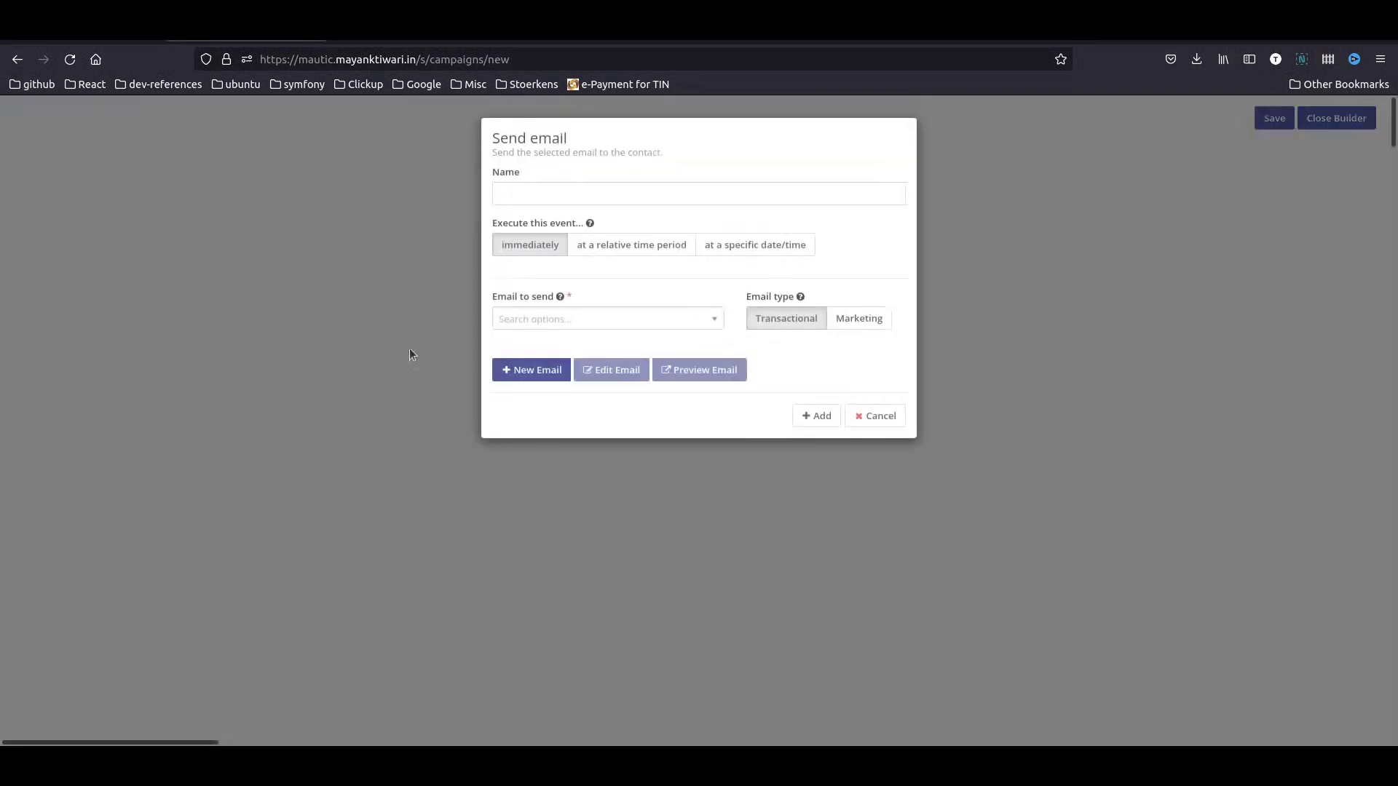
pyautogui.click(547, 321)
pyautogui.write('n')
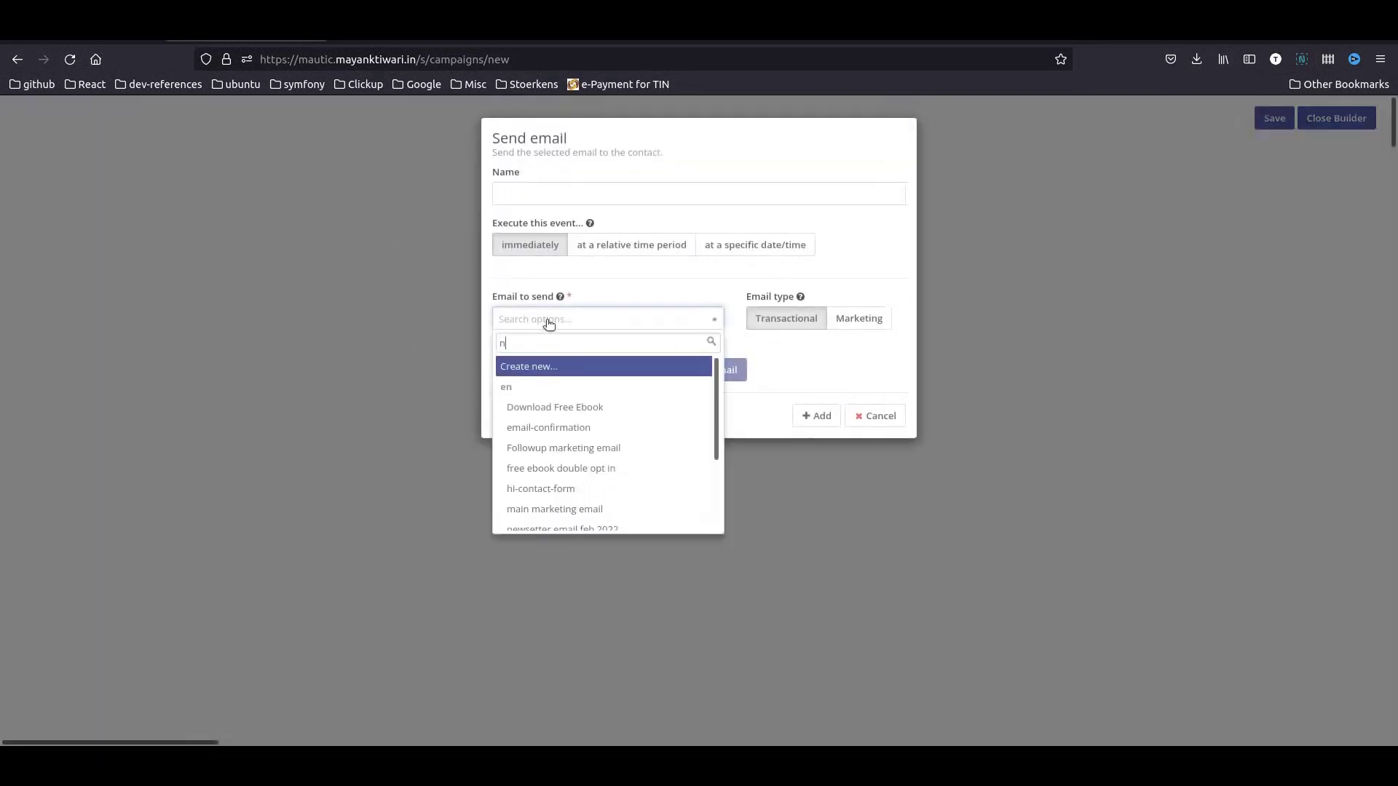
pyautogui.write('ews')
pyautogui.press('Down')
pyautogui.press('Down')
pyautogui.press('Return')
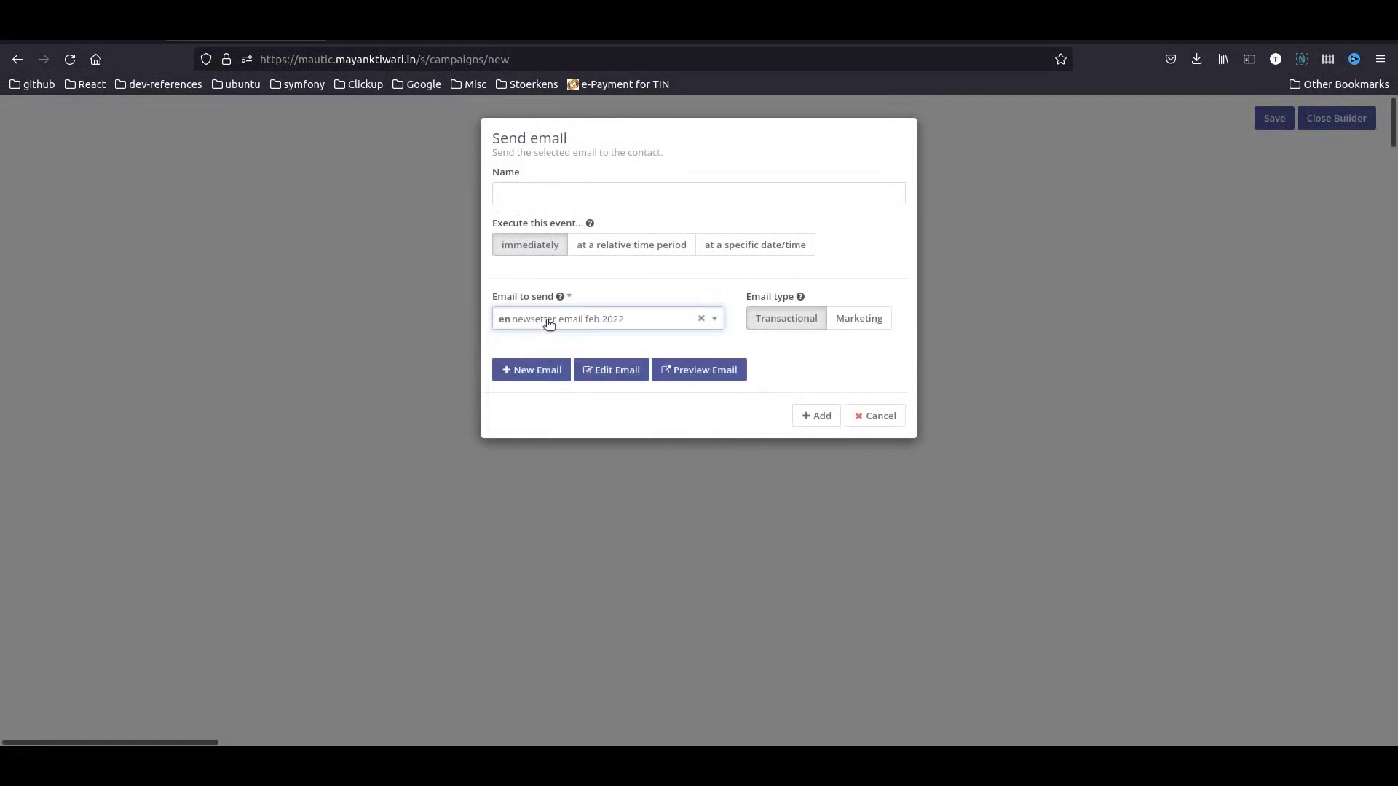
pyautogui.click(816, 416)
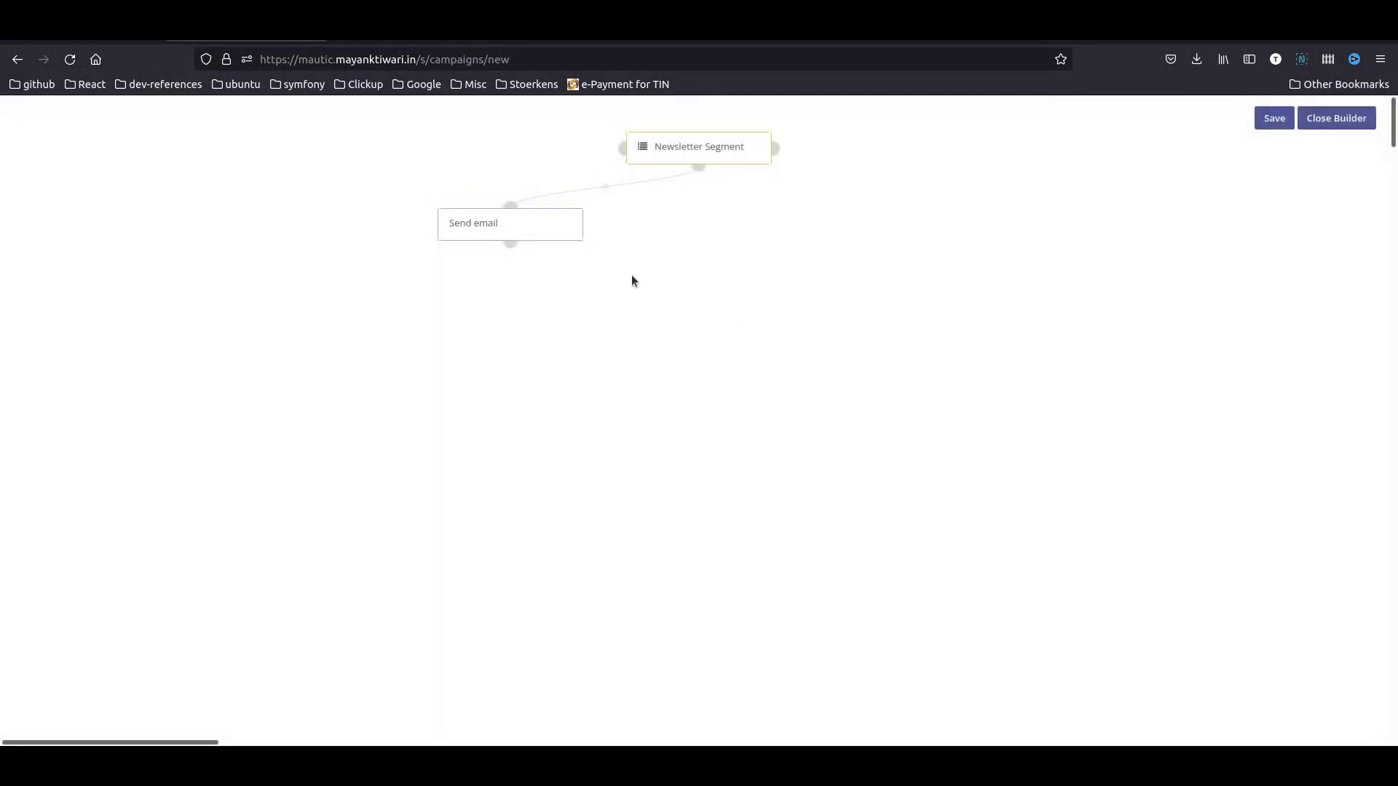
pyautogui.moveTo(542, 225); pyautogui.dragTo(708, 270)
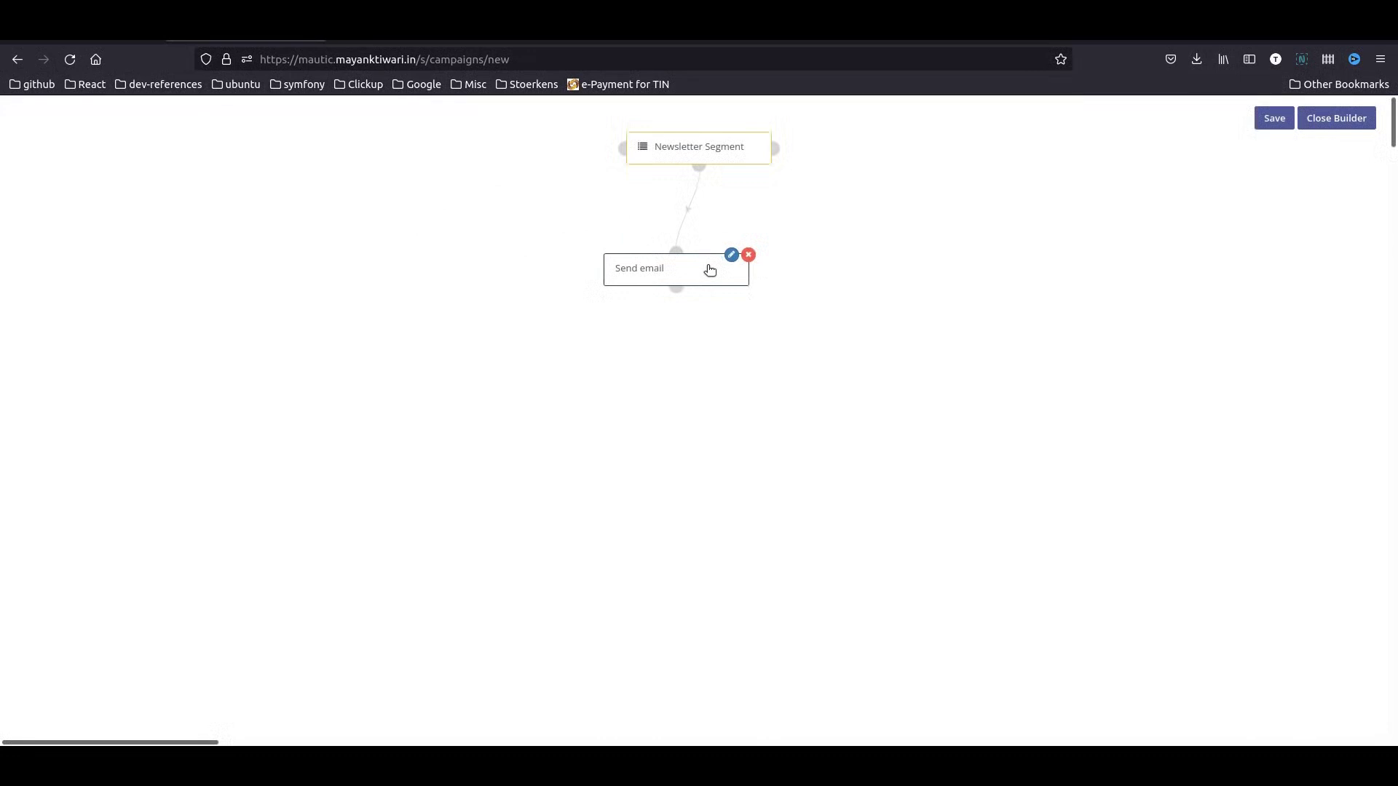
pyautogui.click(1275, 122)
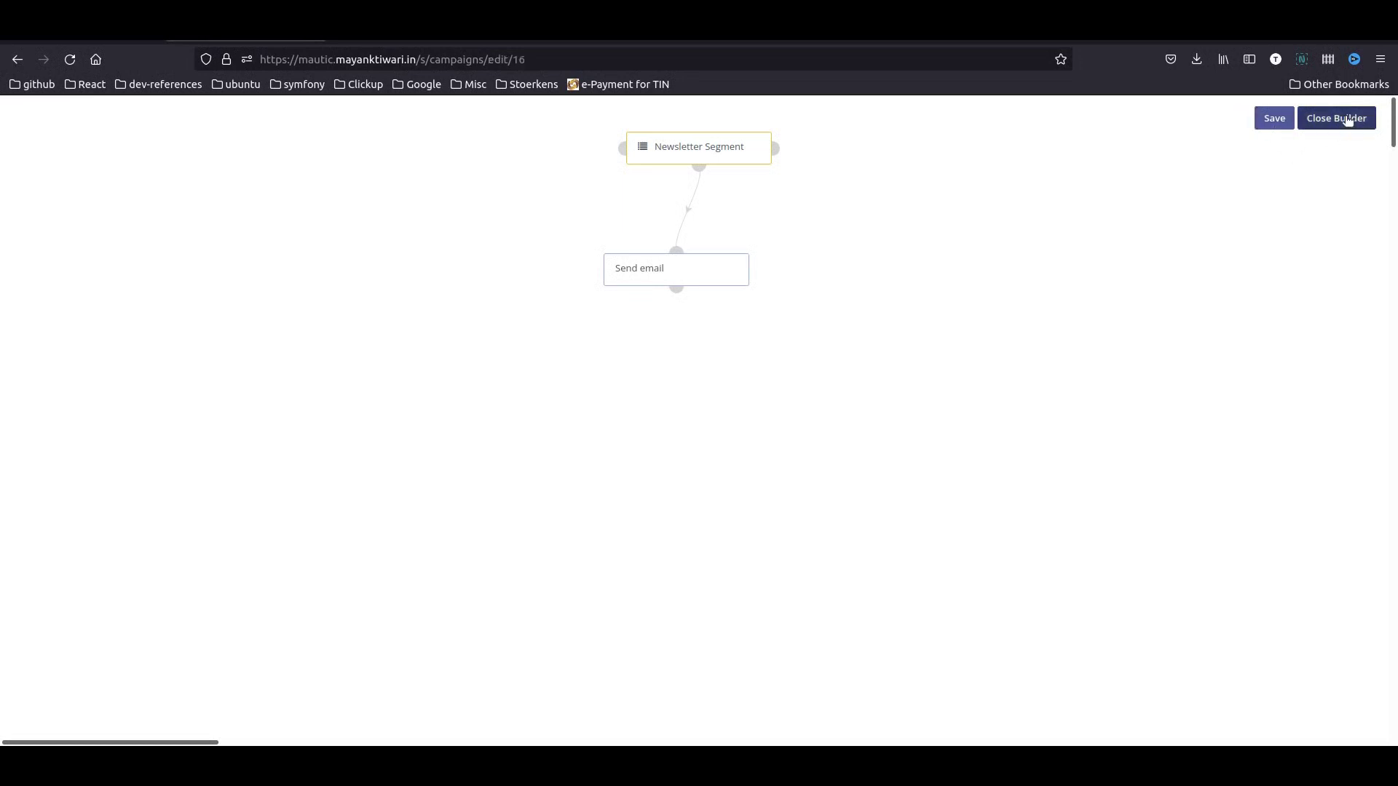
# - Close the builder and save and close the newsletter feb 2022 campaign
pyautogui.click(1345, 121)
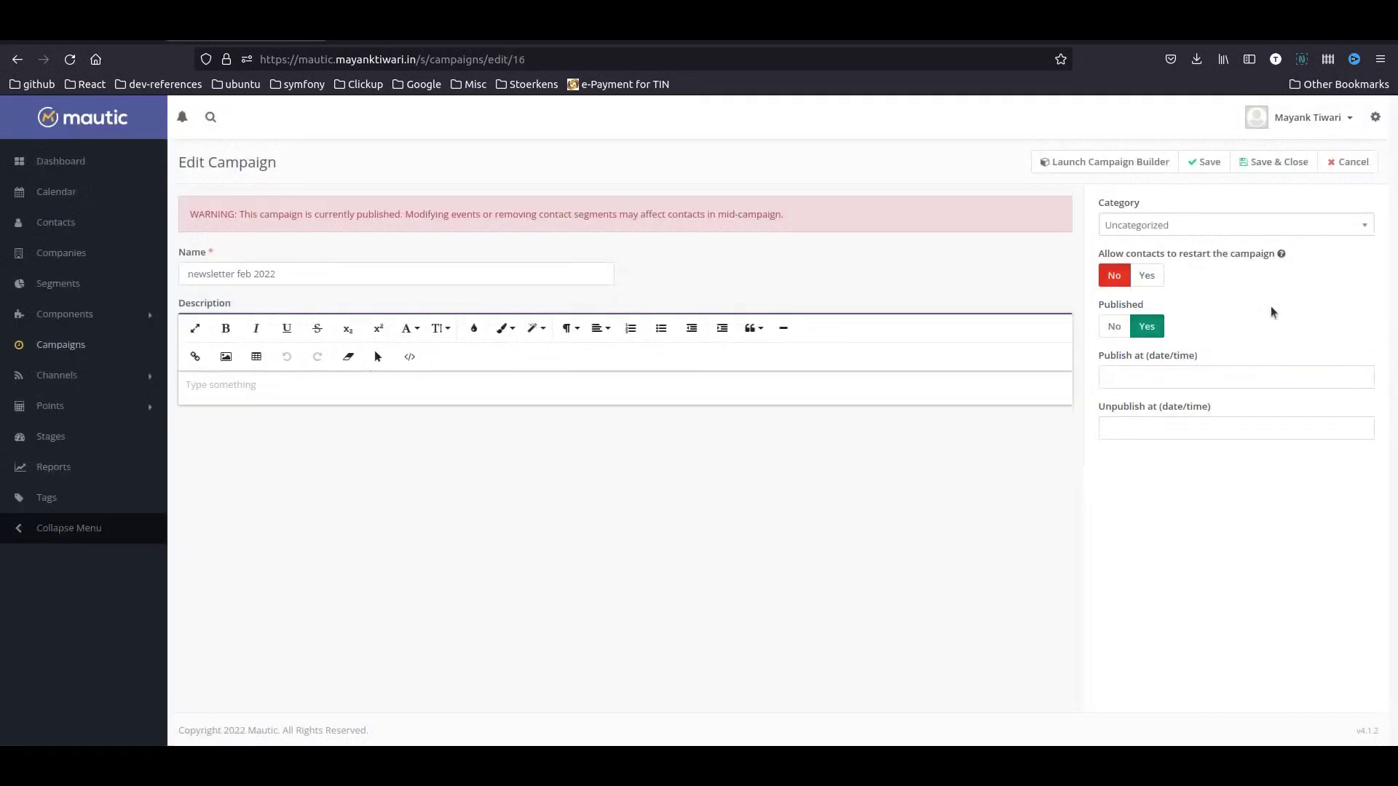
pyautogui.click(1275, 163)
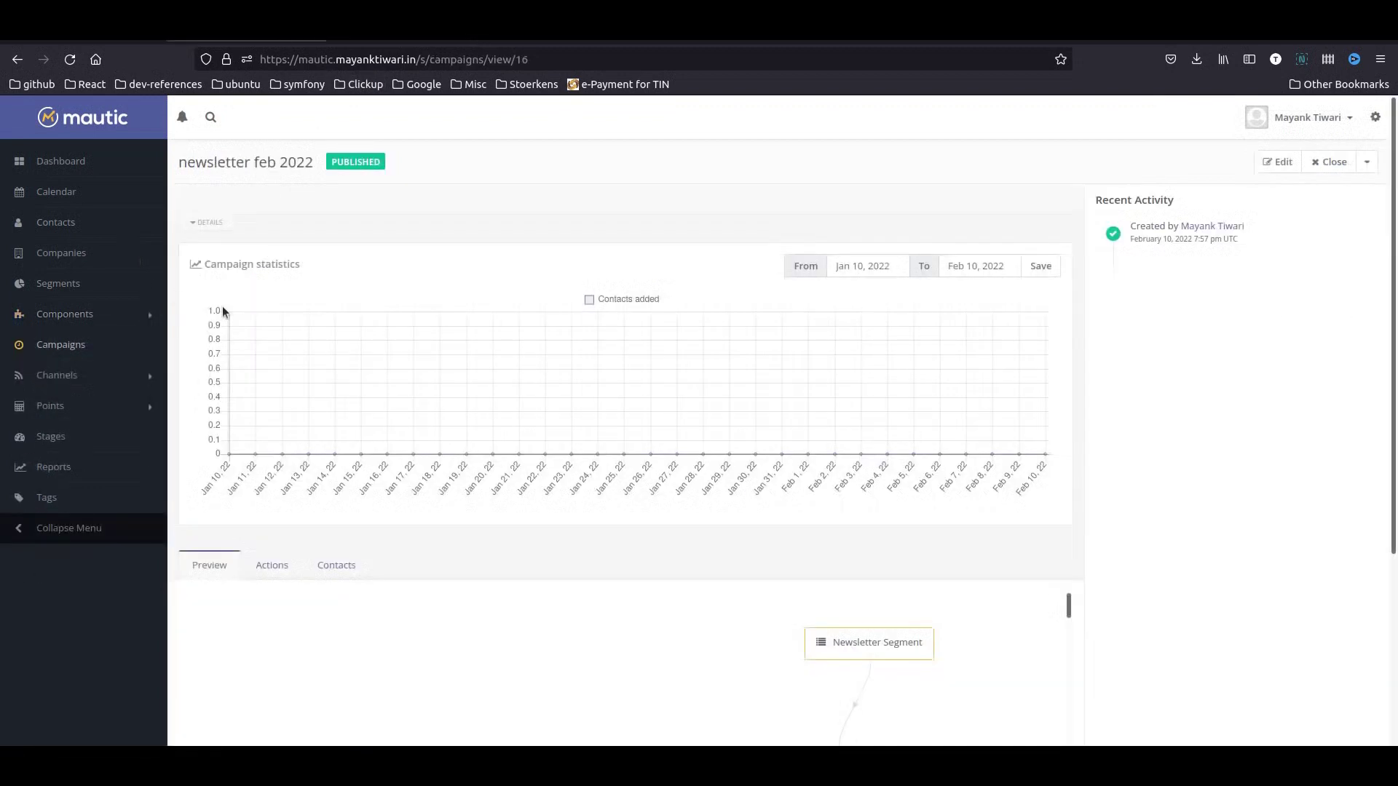
pyautogui.hotkey('ctrl', 'shift', 'p')
# - Copy the Free Ebook Landing Page's public URL and load it in the private window
pyautogui.click(75, 320)
pyautogui.click(99, 381)
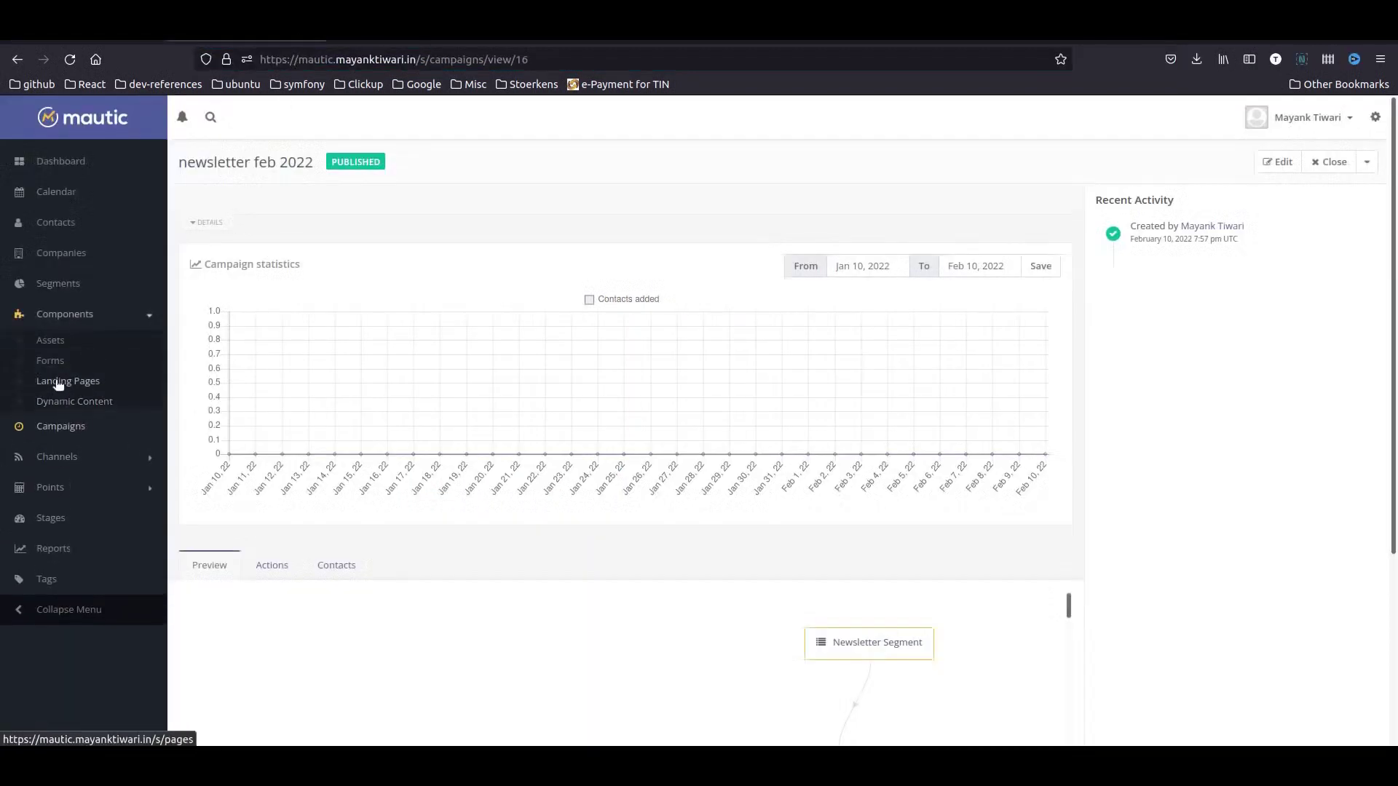
pyautogui.click(357, 345)
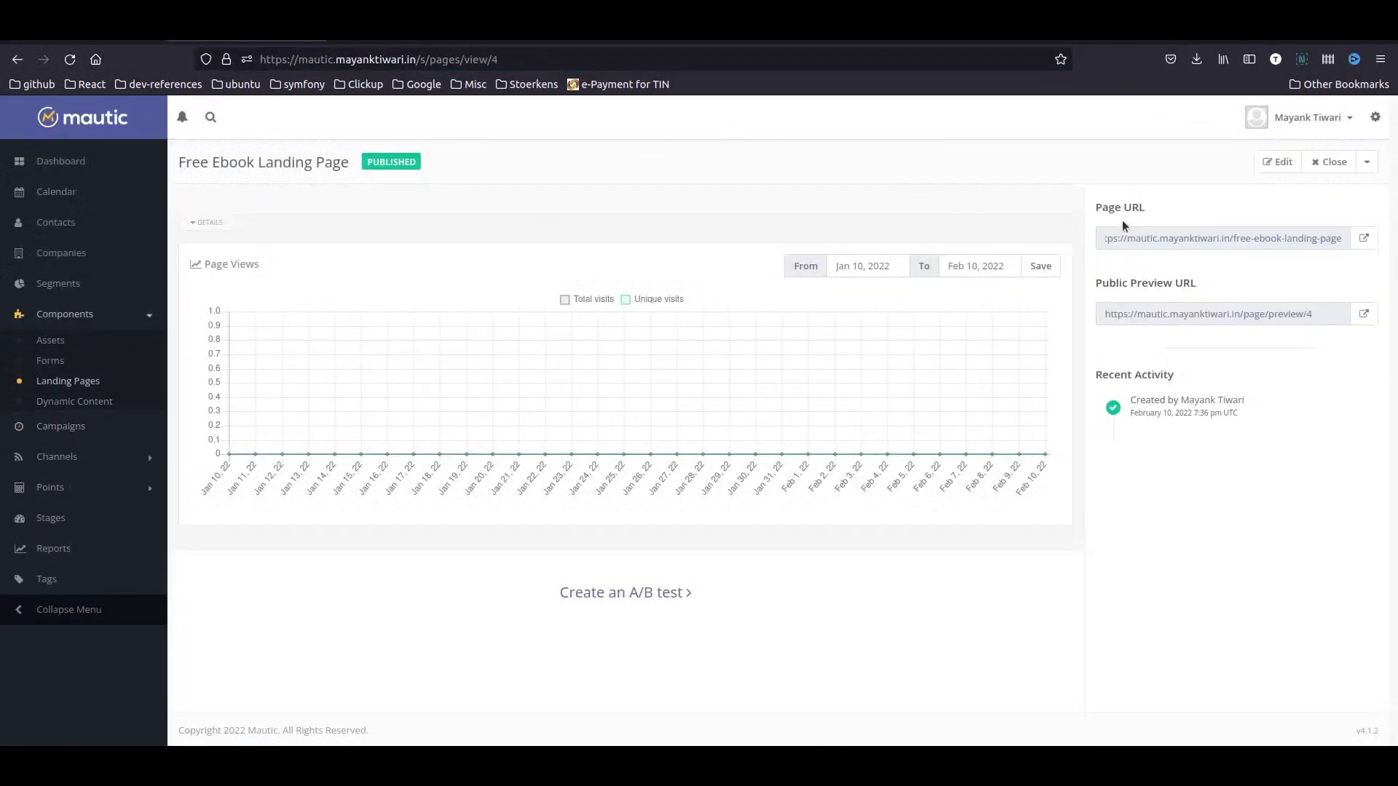
pyautogui.click(1281, 238)
pyautogui.hotkey('ctrl', 'c')
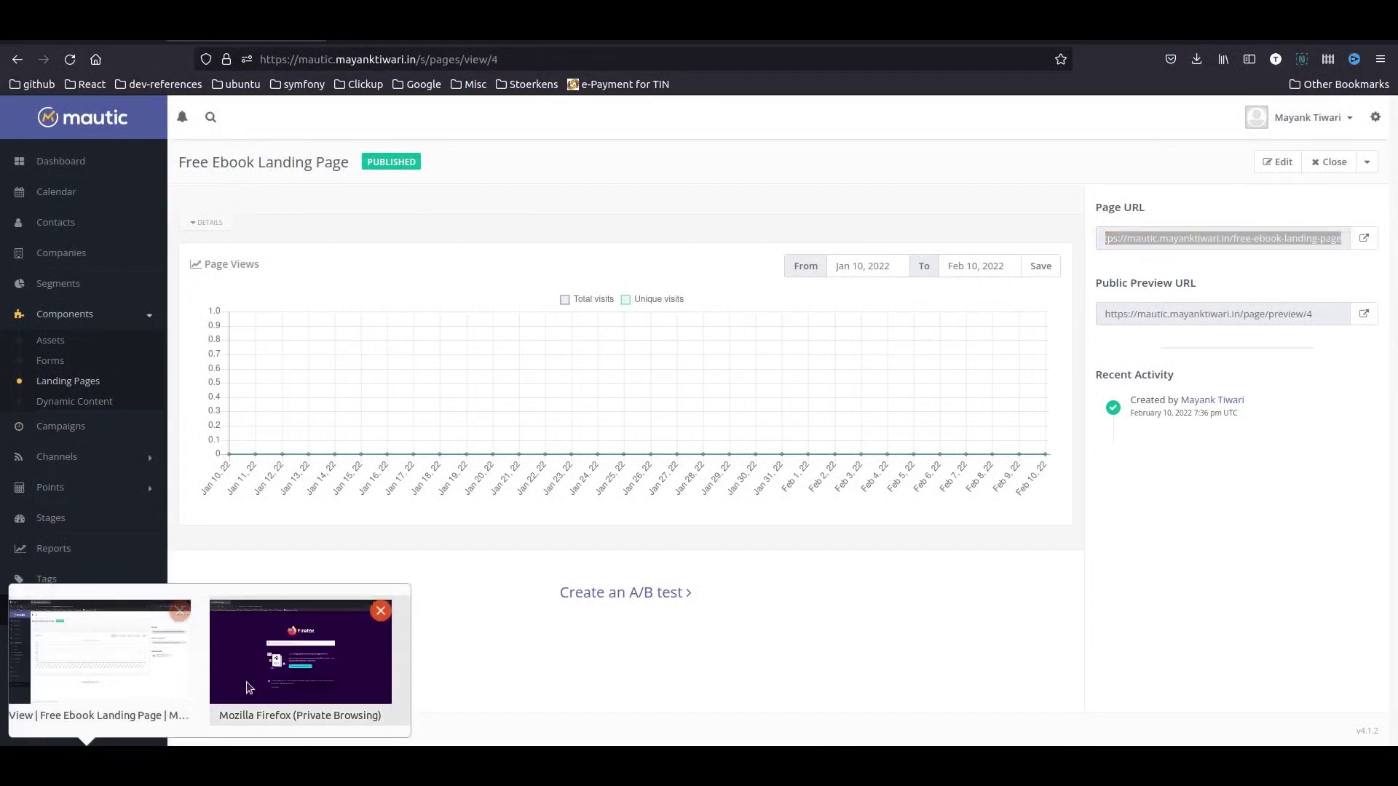
pyautogui.click(303, 659)
pyautogui.hotkey('ctrl', 'v')
pyautogui.press('Return')
# - Submit the signup form with a test contact's first name, last name and e-mail, then return to Mautic
pyautogui.click(705, 553)
pyautogui.scroll(-5, 1006, 422)
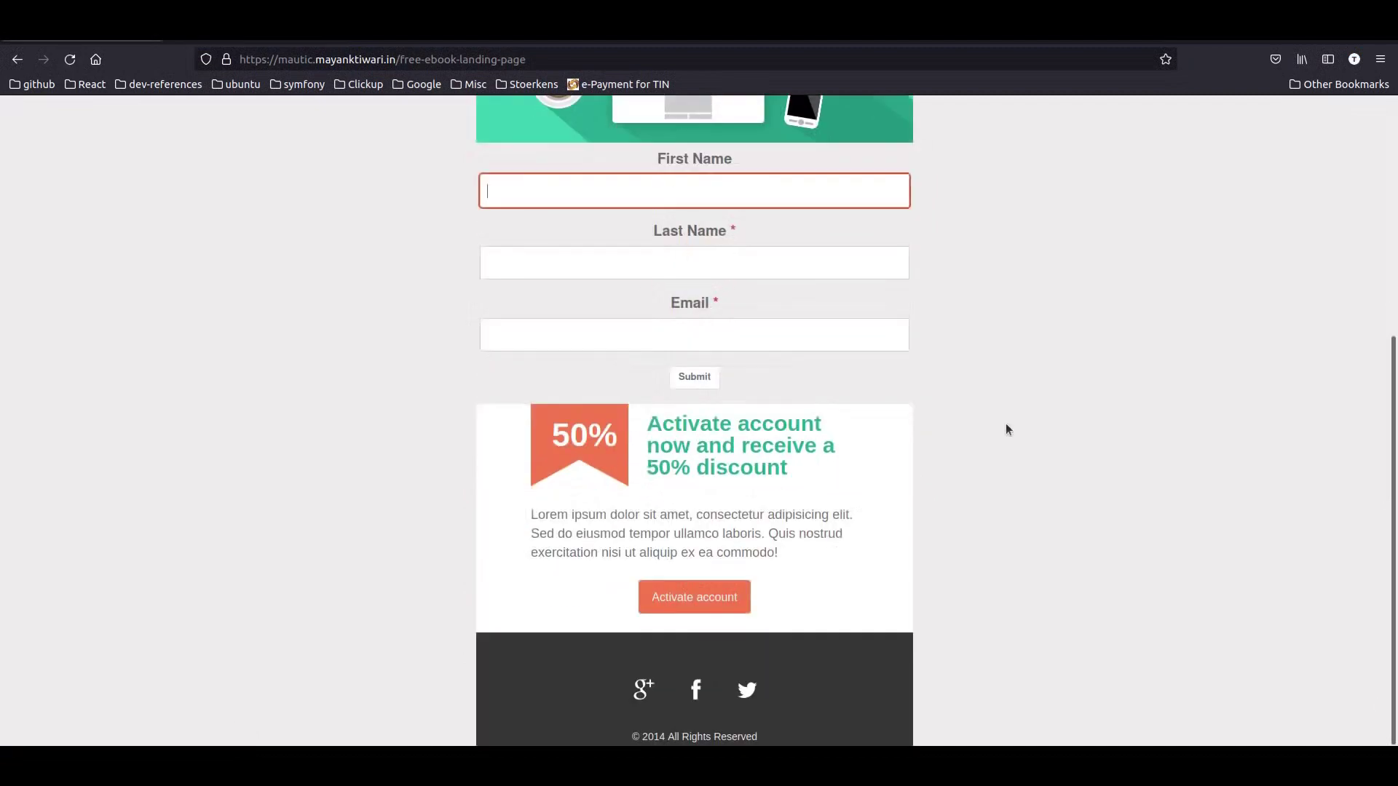
pyautogui.press('Tab')
pyautogui.press('Tab')
pyautogui.write('mayank')
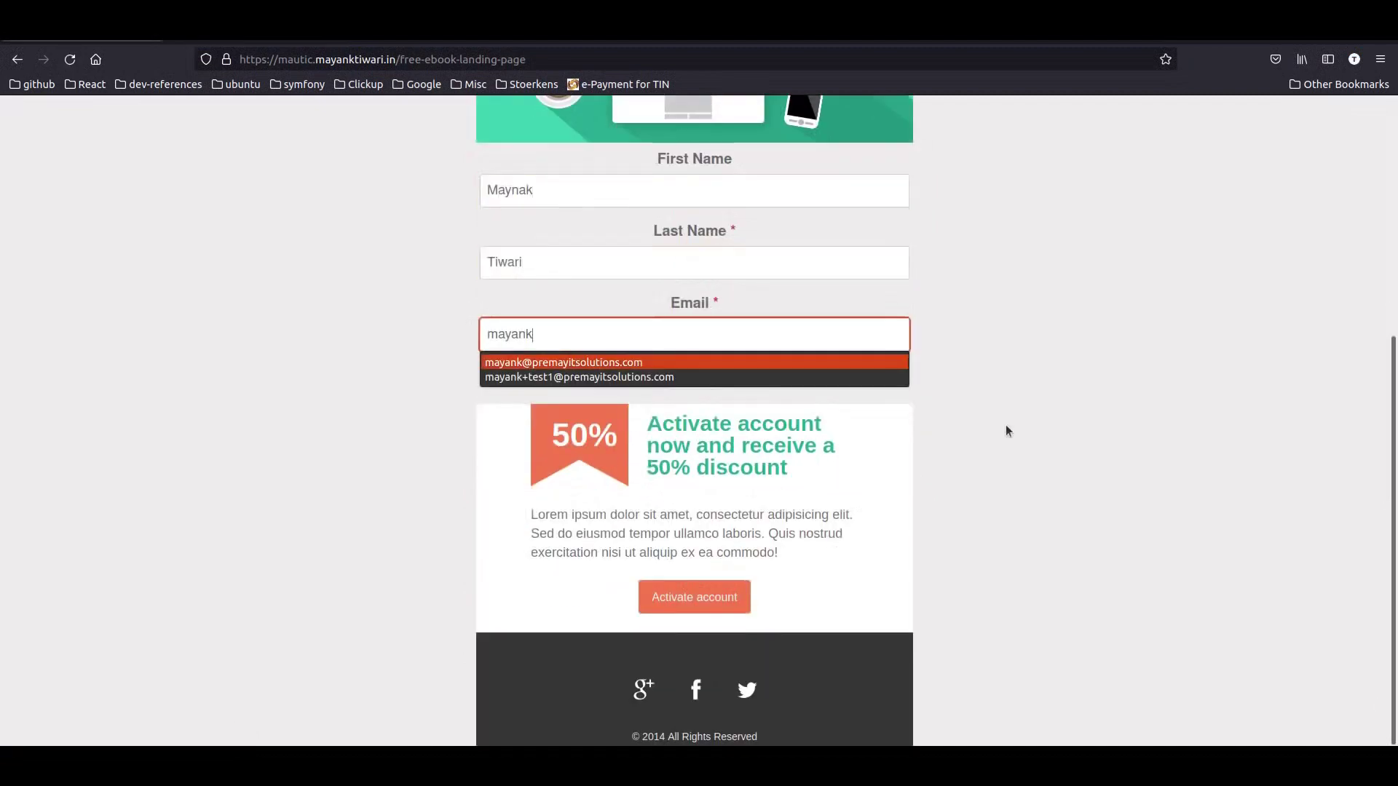
pyautogui.press('Down')
pyautogui.press('Return')
pyautogui.click(706, 377)
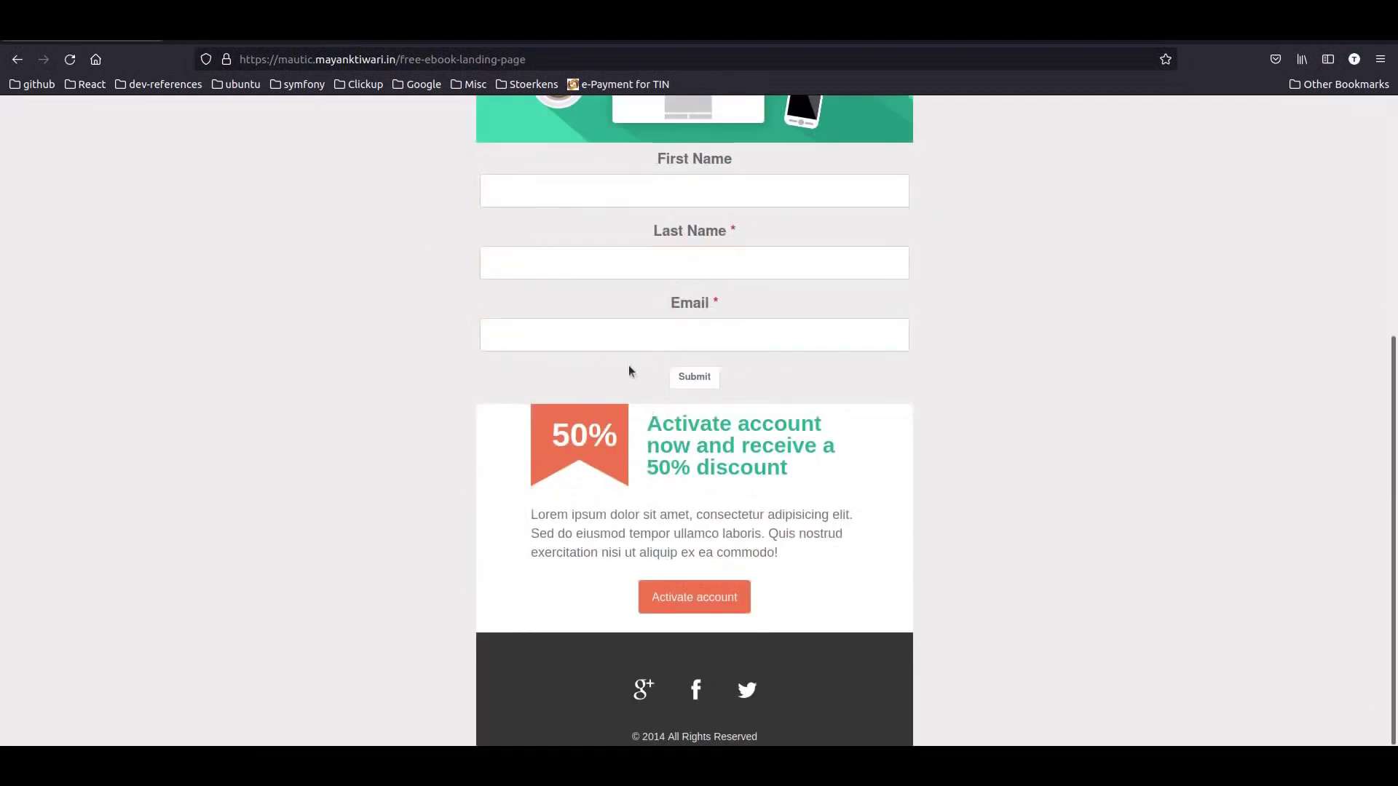
pyautogui.scroll(5, 631, 371)
pyautogui.click(87, 764)
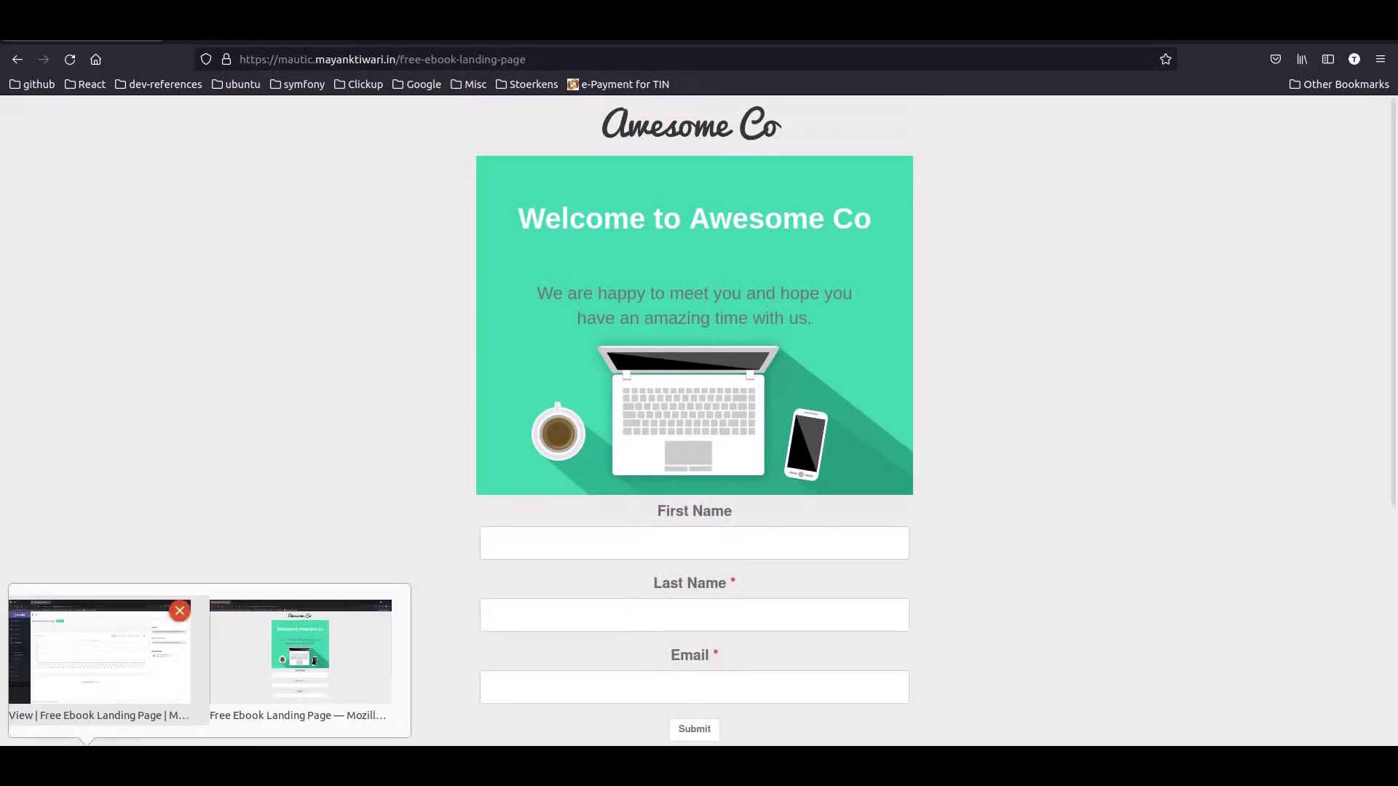
pyautogui.click(134, 667)
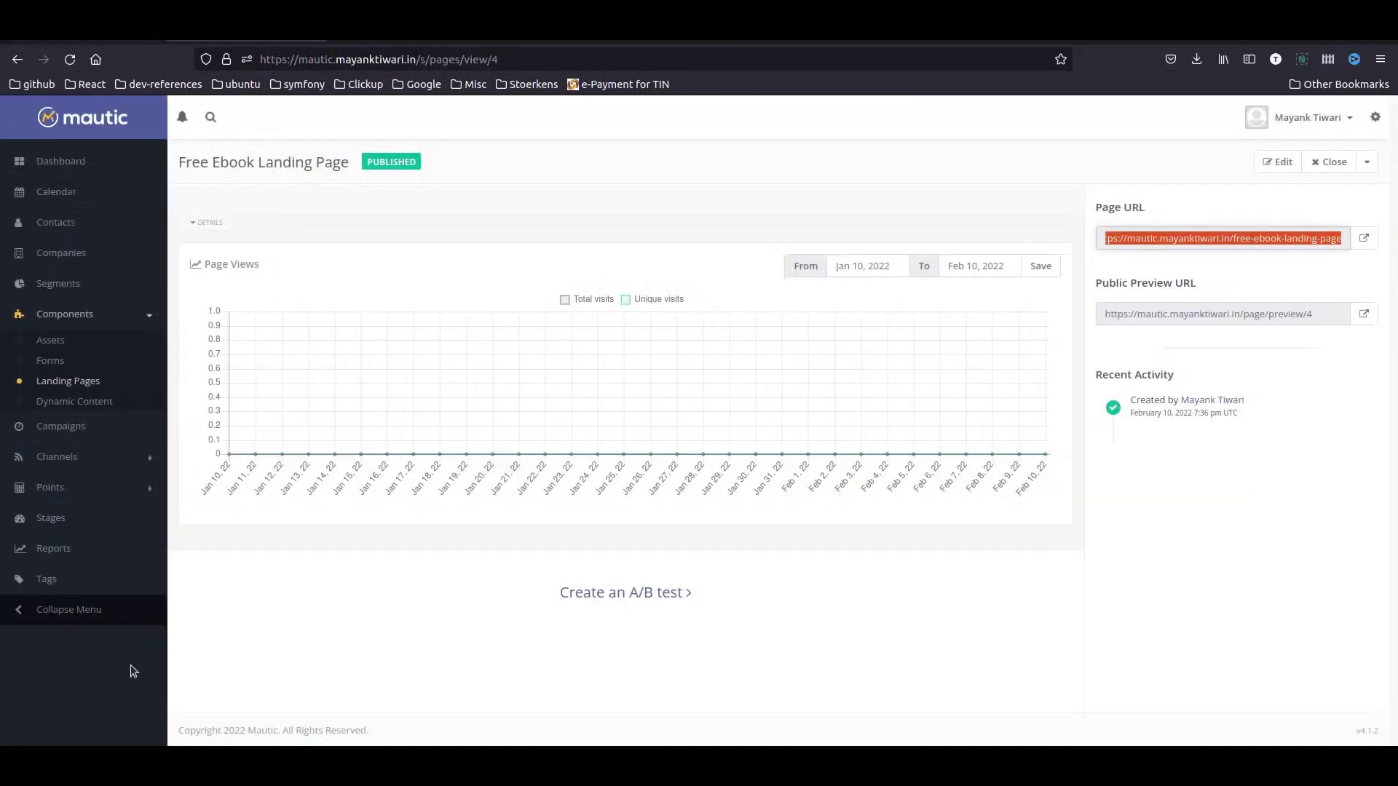
# - Check the Newsletter Signup form's new result and refreshed segment counts, then switch to Gmail
pyautogui.click(50, 361)
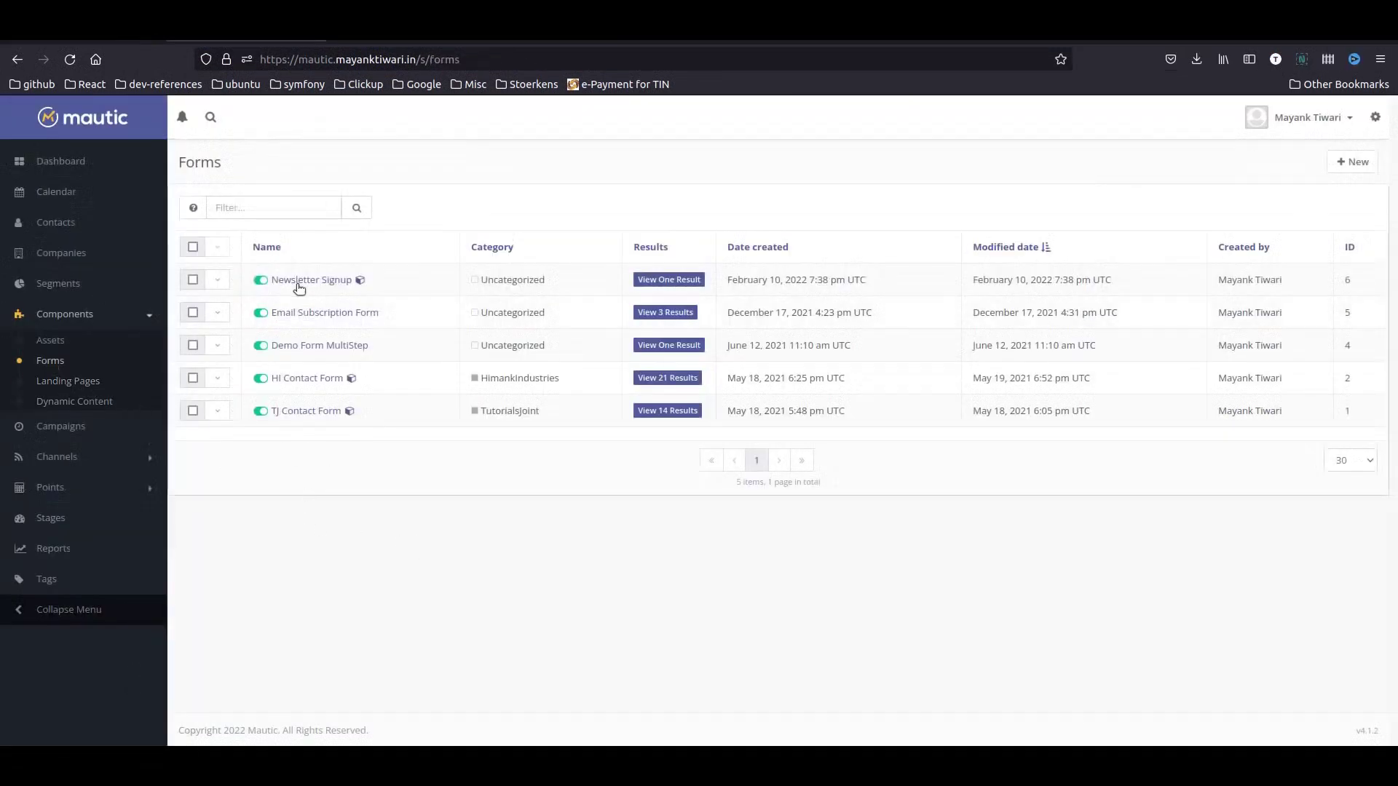
pyautogui.click(672, 281)
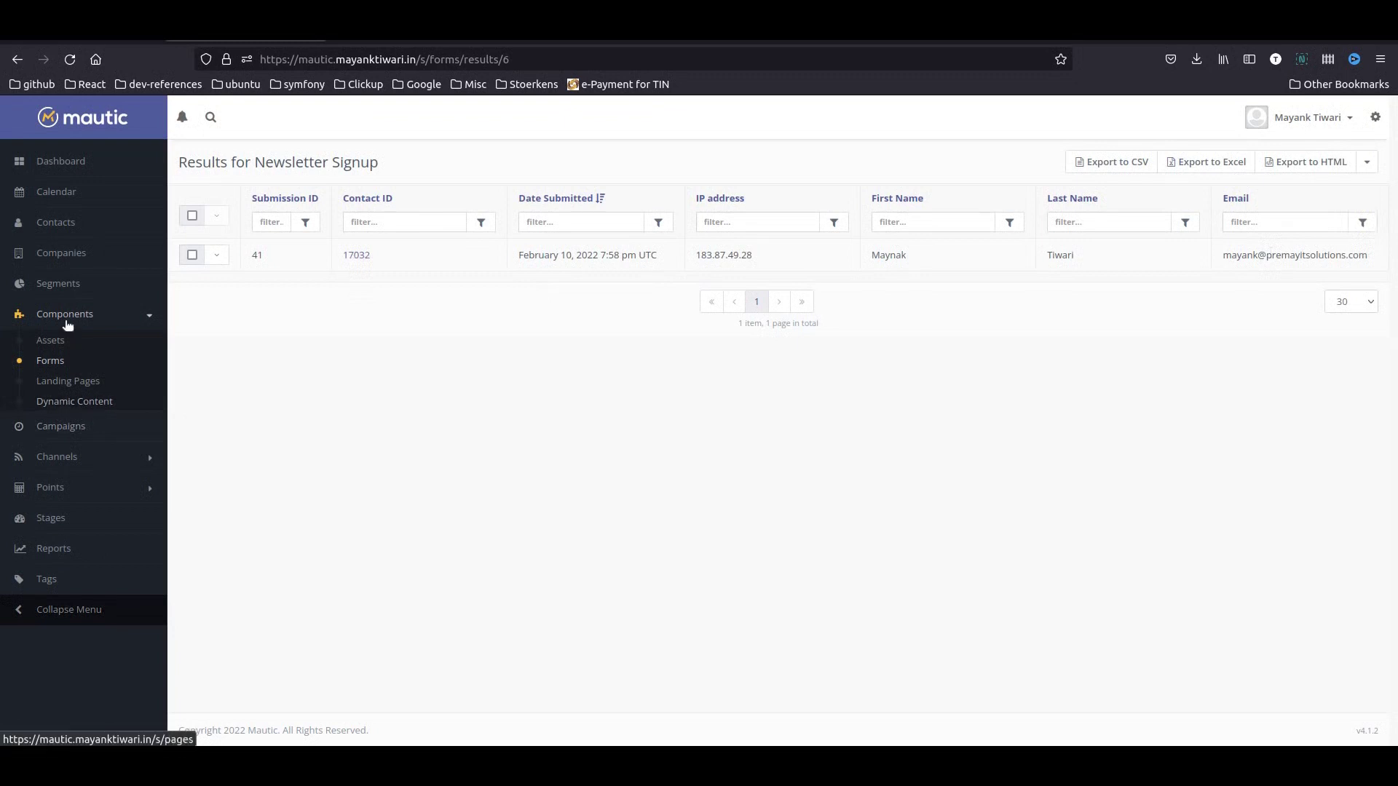
pyautogui.click(65, 286)
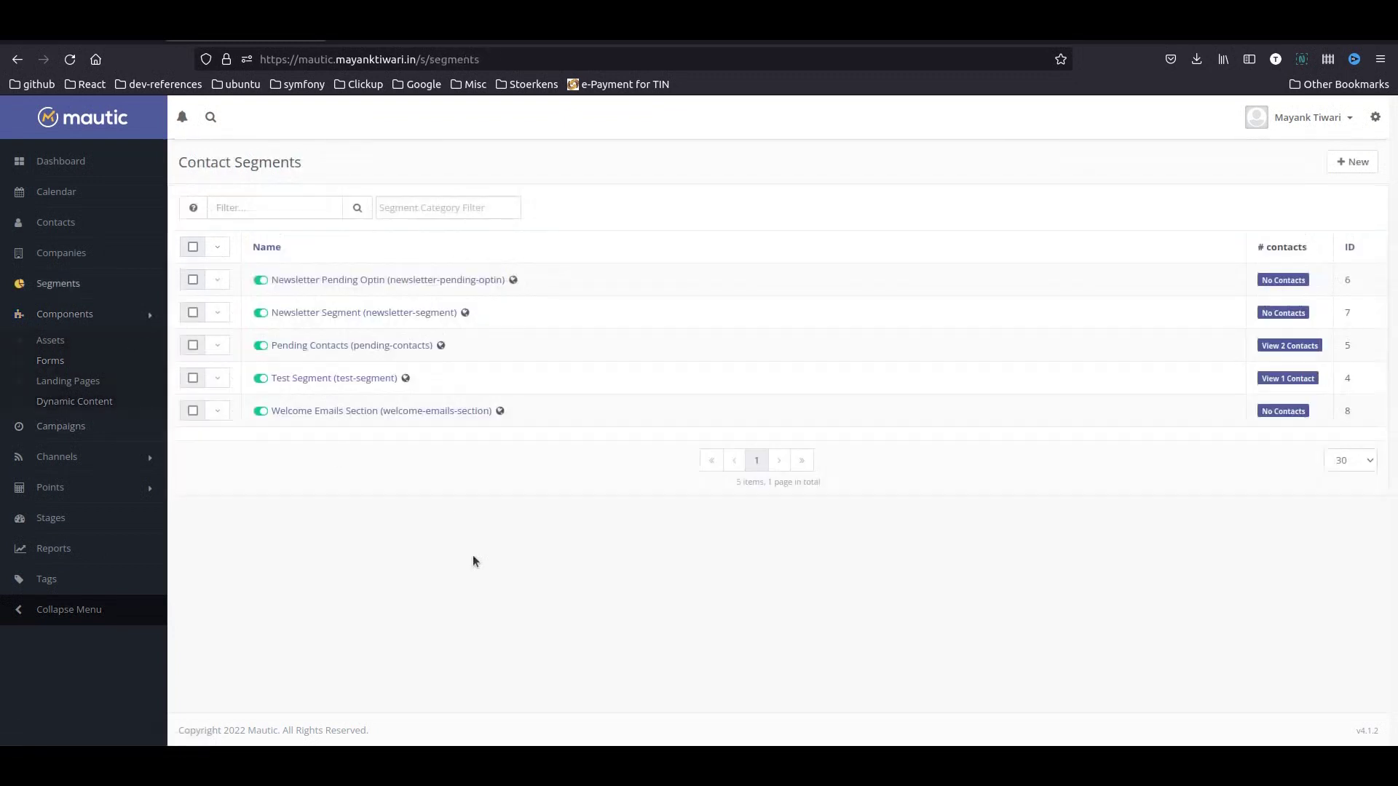
pyautogui.click(72, 60)
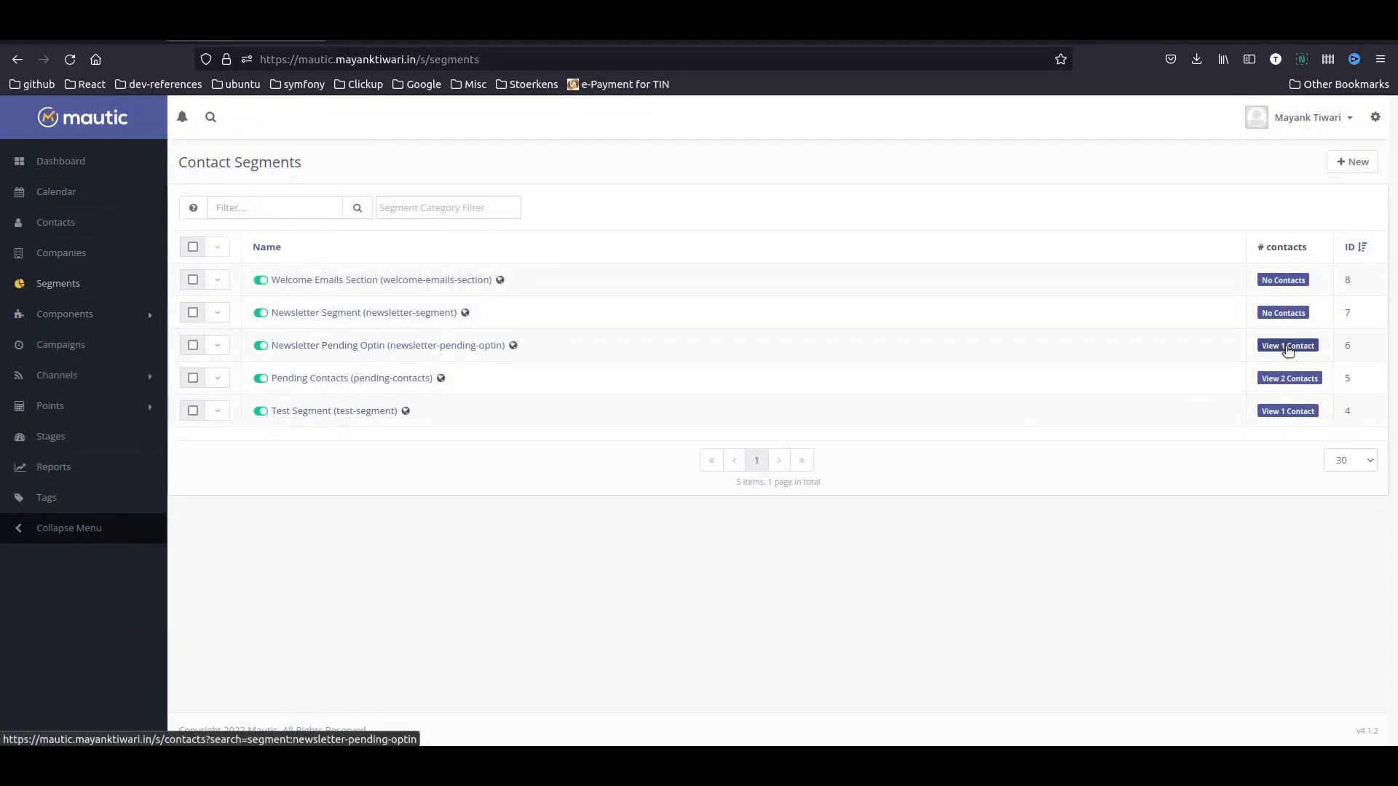
pyautogui.click(539, 31)
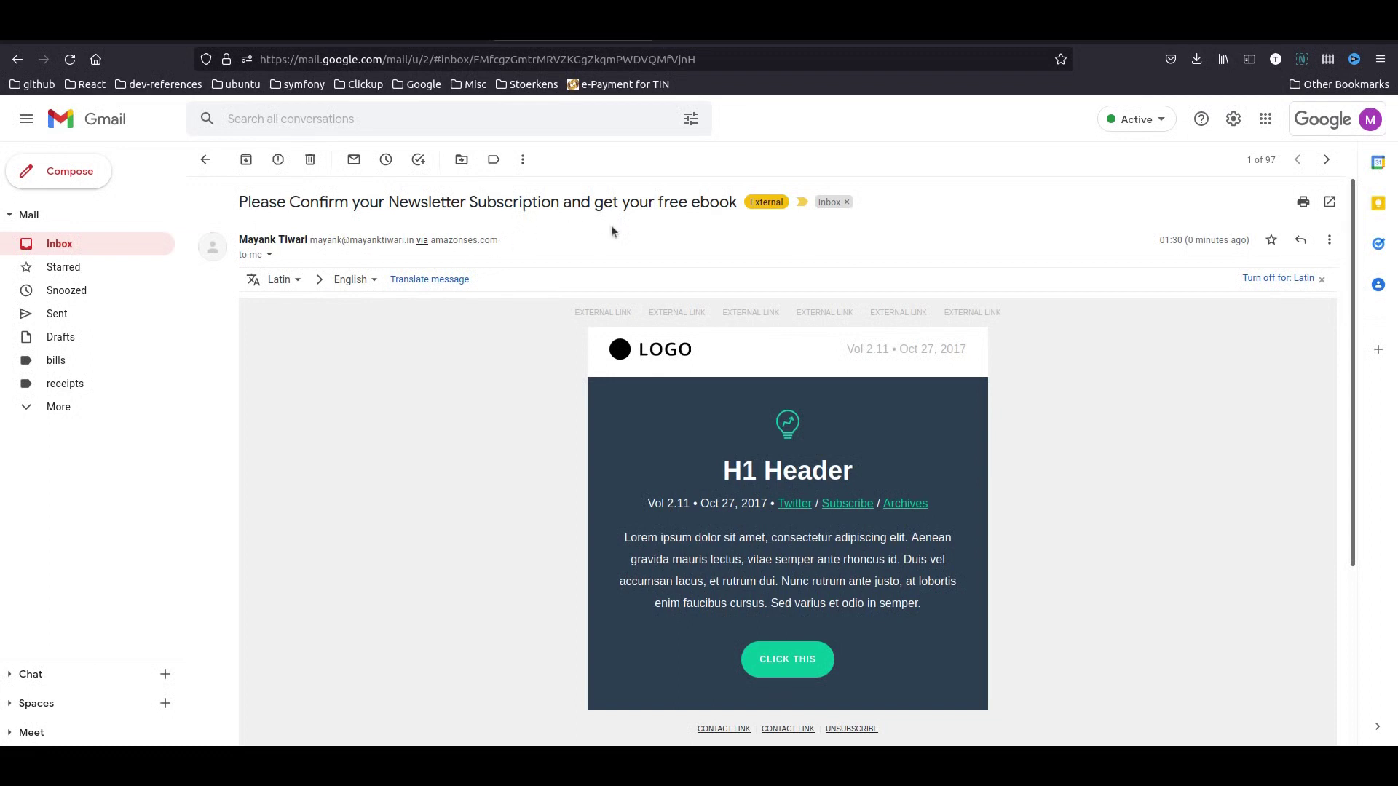
# - Copy the link address of the confirmation button in the email
pyautogui.scroll(-5, 610, 231)
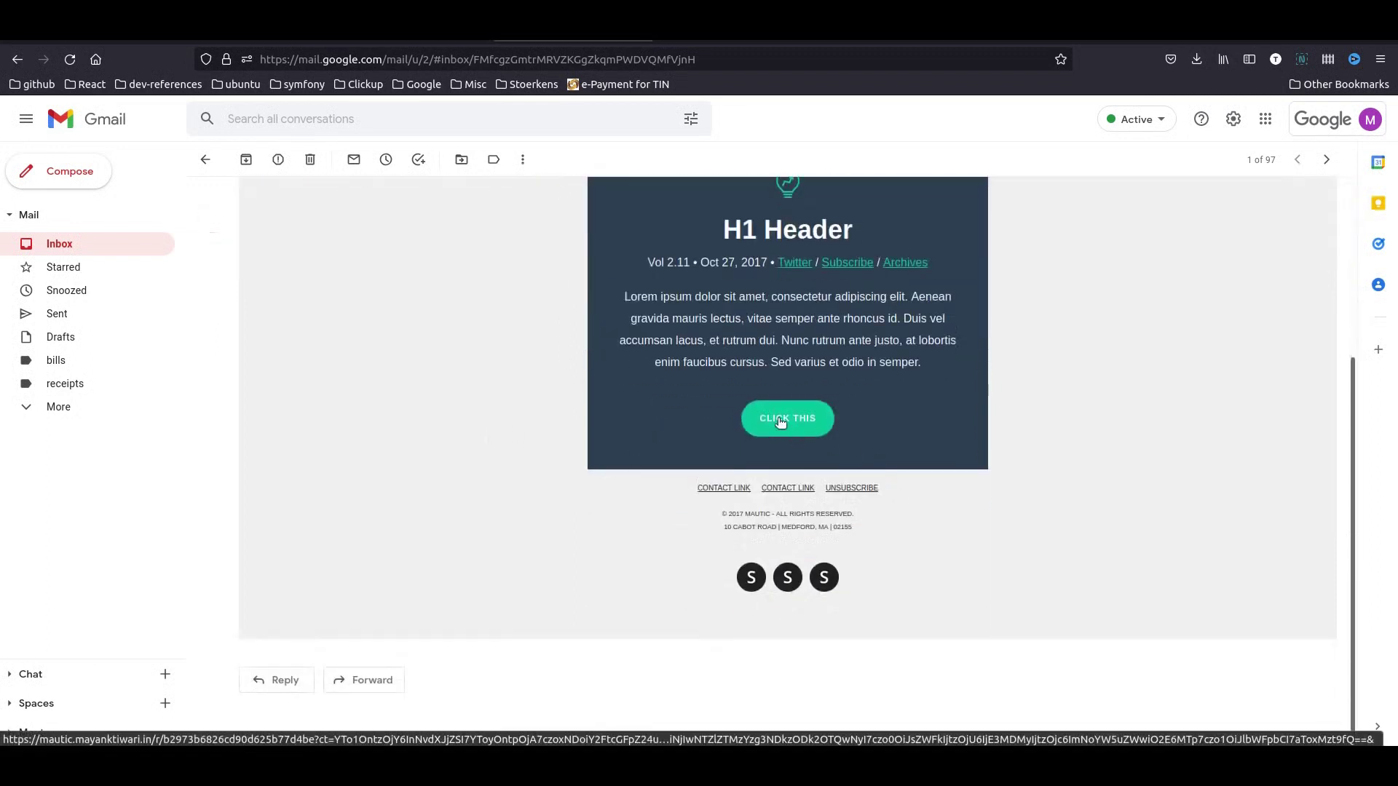
pyautogui.rightClick(781, 422)
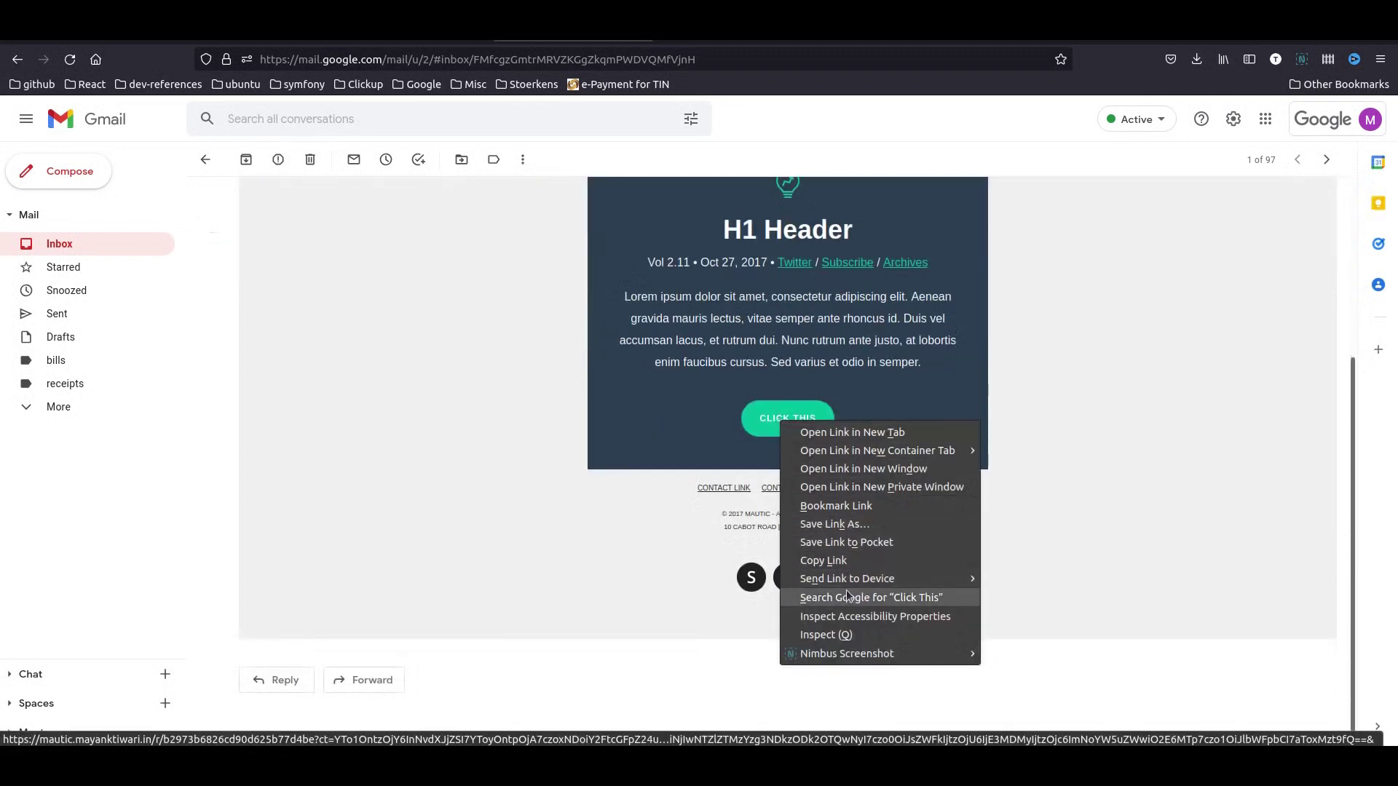
pyautogui.click(857, 560)
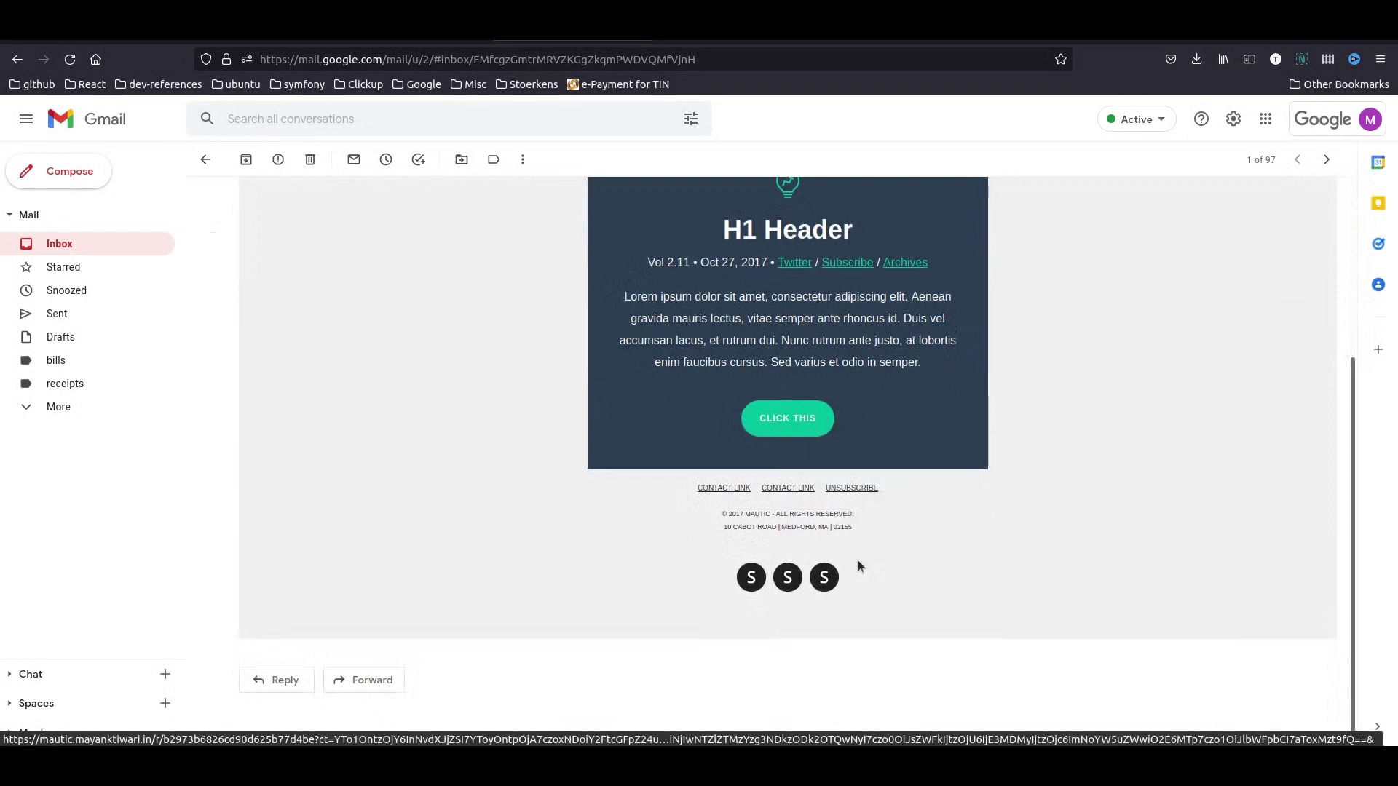
# - Open the confirmation link in a new private window, then go back to the confirmation email
pyautogui.moveTo(219, 725)
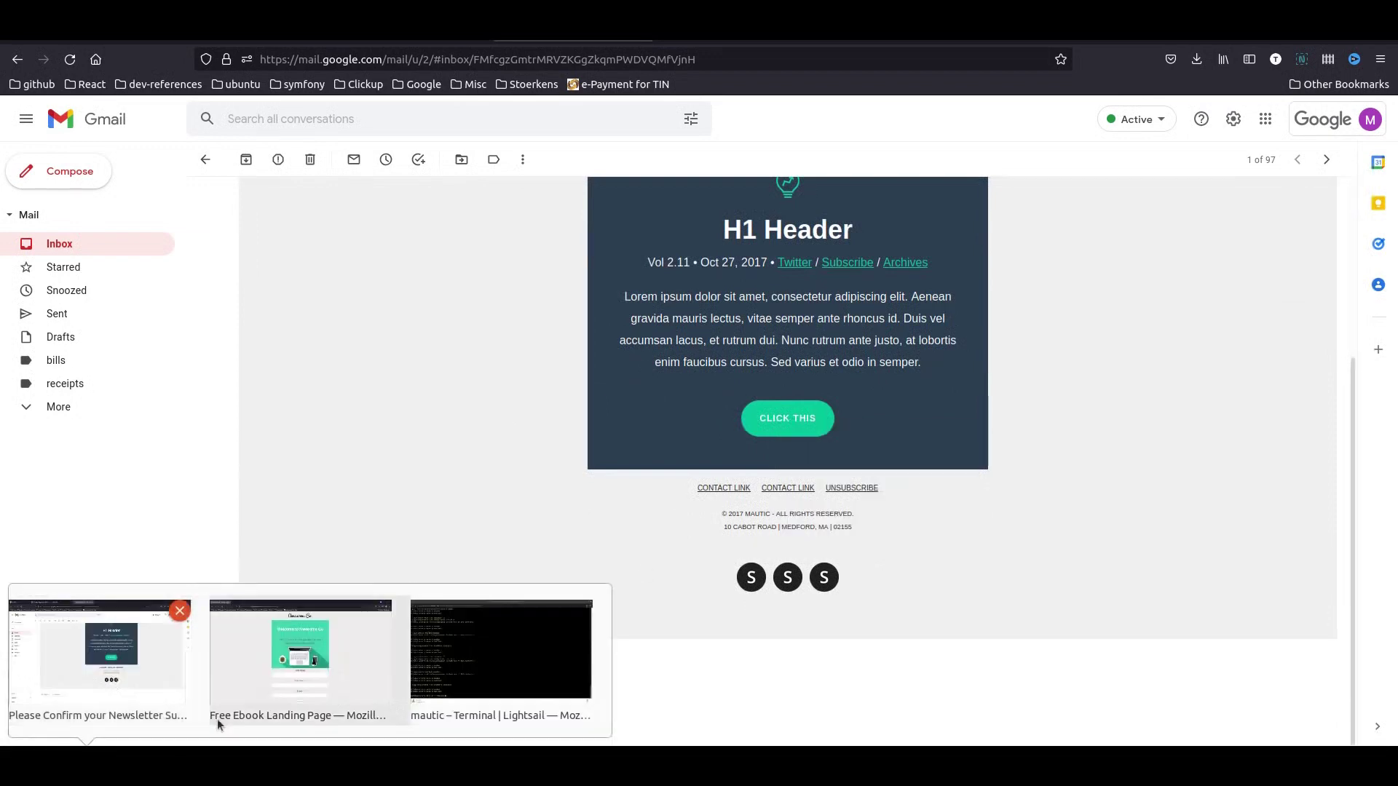
pyautogui.click(322, 649)
pyautogui.hotkey('ctrl', 'shift', 'p')
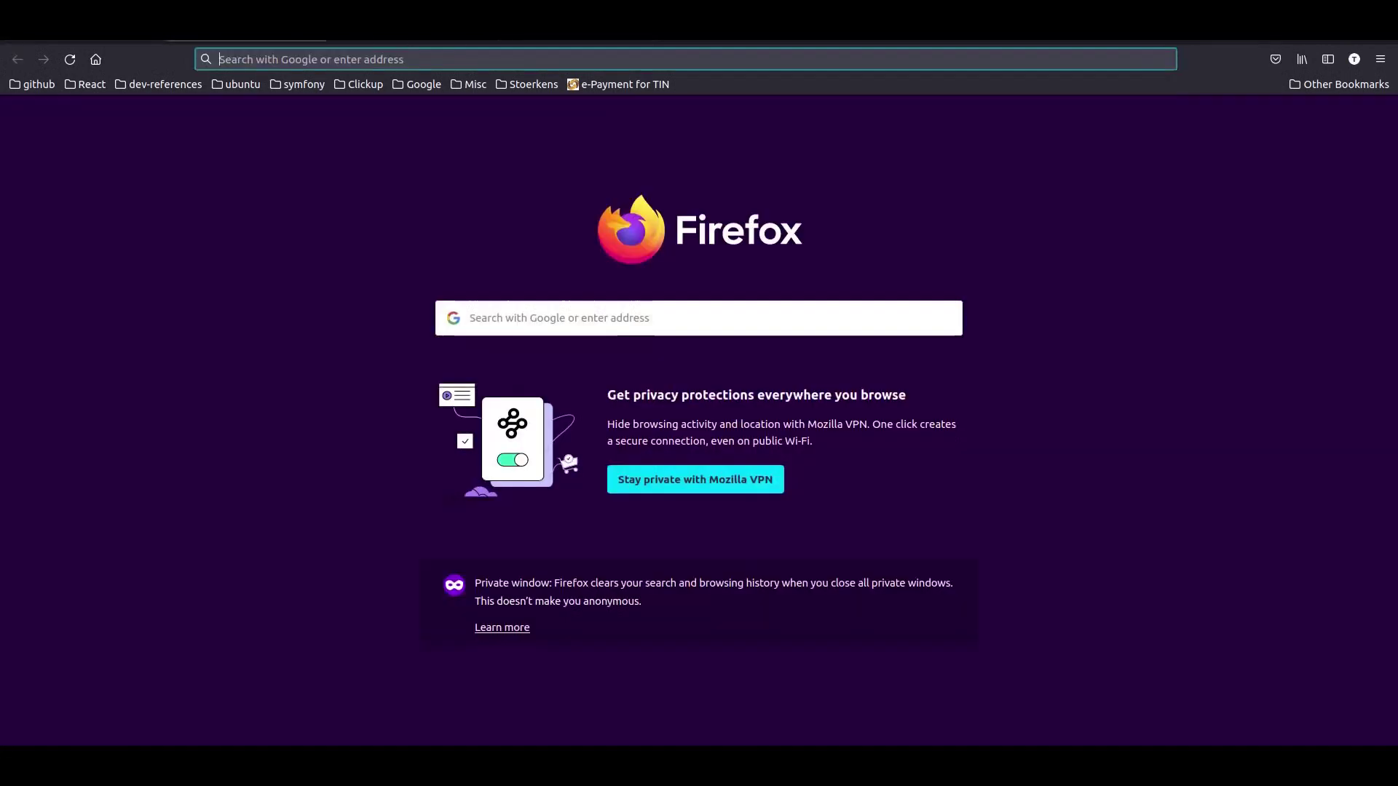
pyautogui.hotkey('ctrl', 'v')
pyautogui.press('Return')
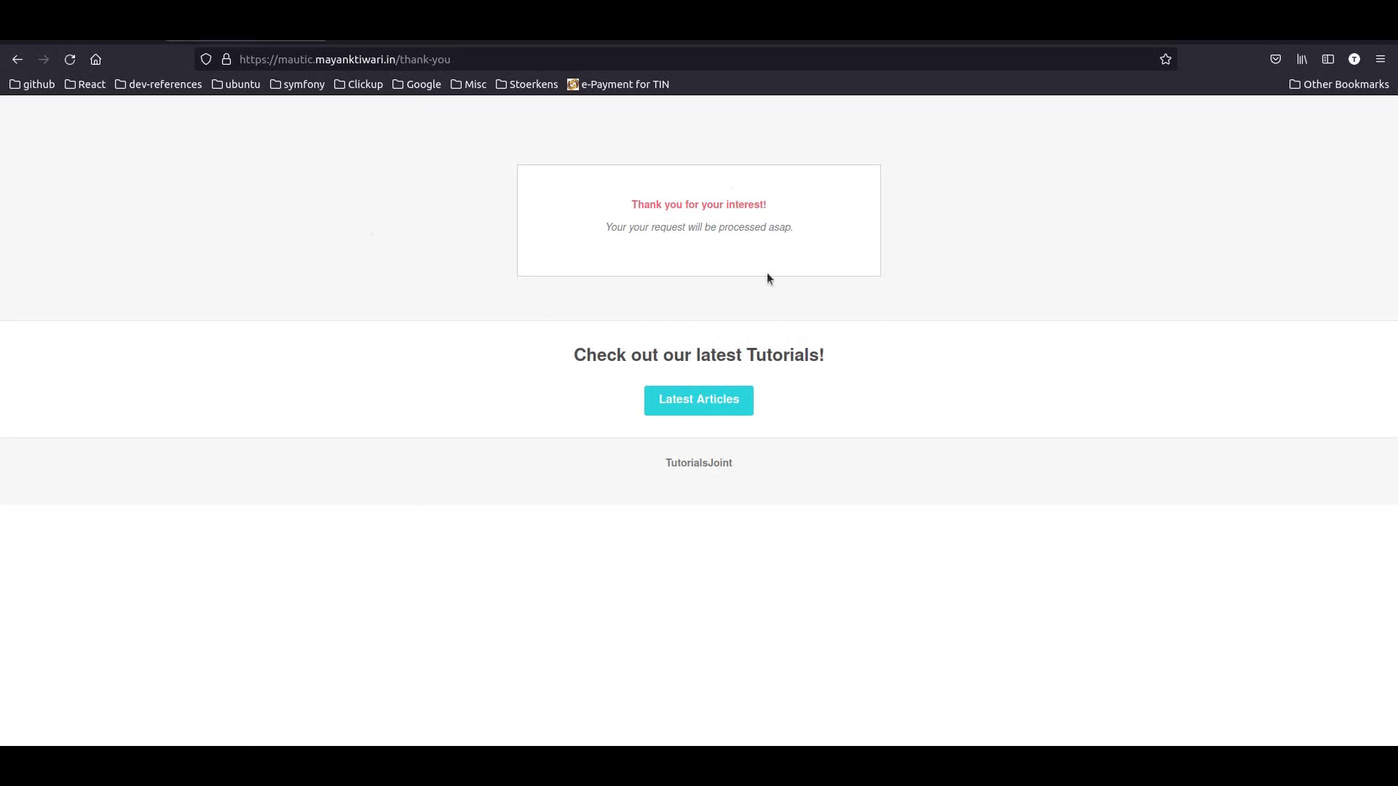
pyautogui.click(102, 742)
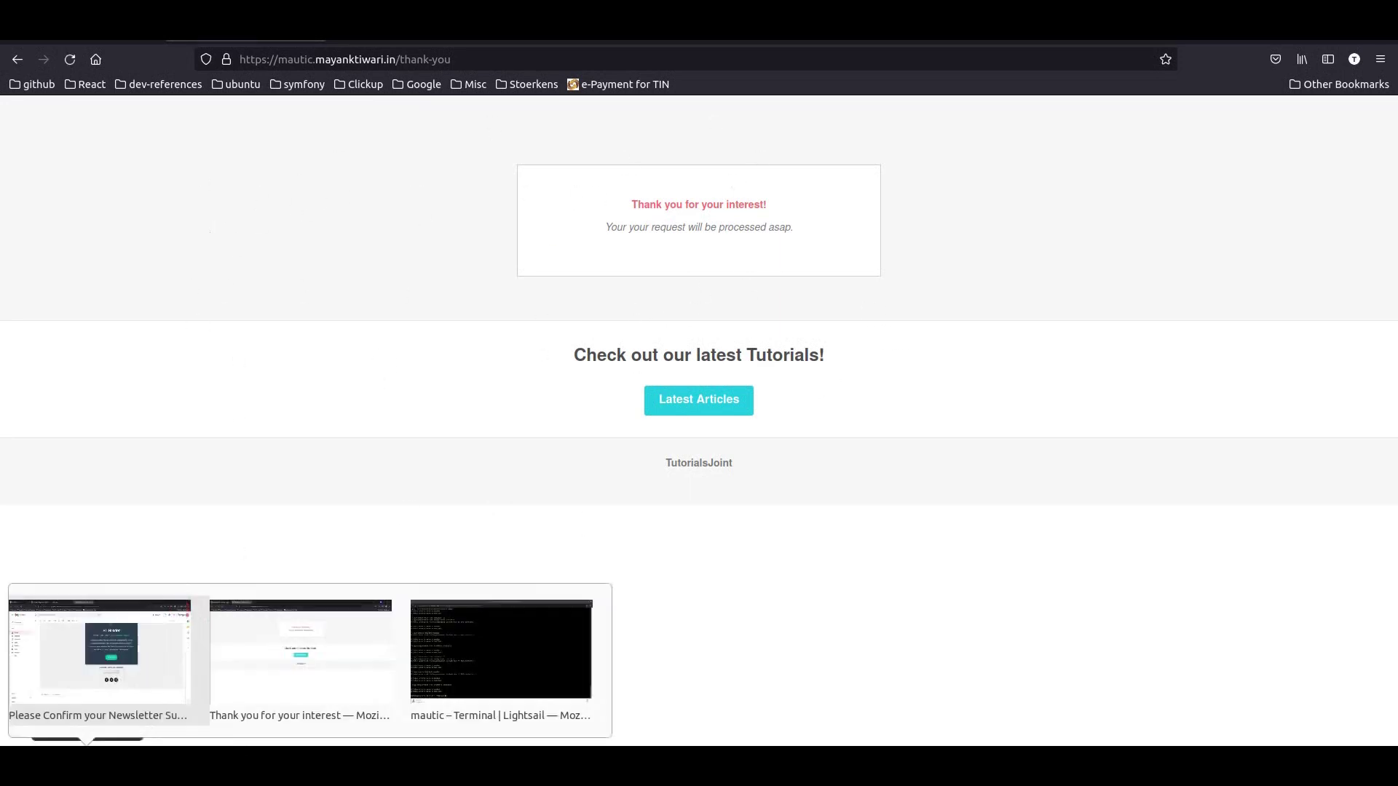
pyautogui.click(122, 681)
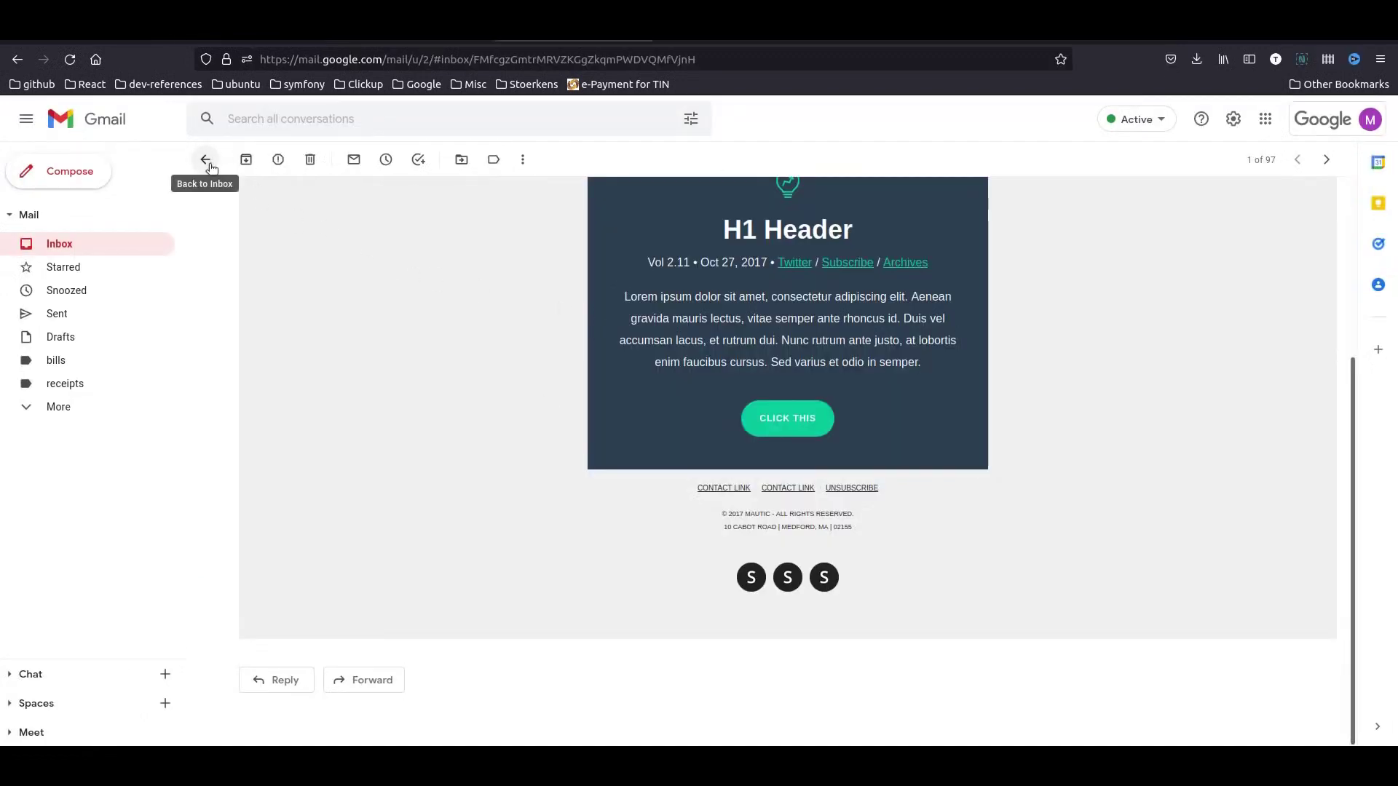
# - Reload Contact Segments so Welcome Emails Section and Newsletter Segment each show one contact
pyautogui.click(251, 30)
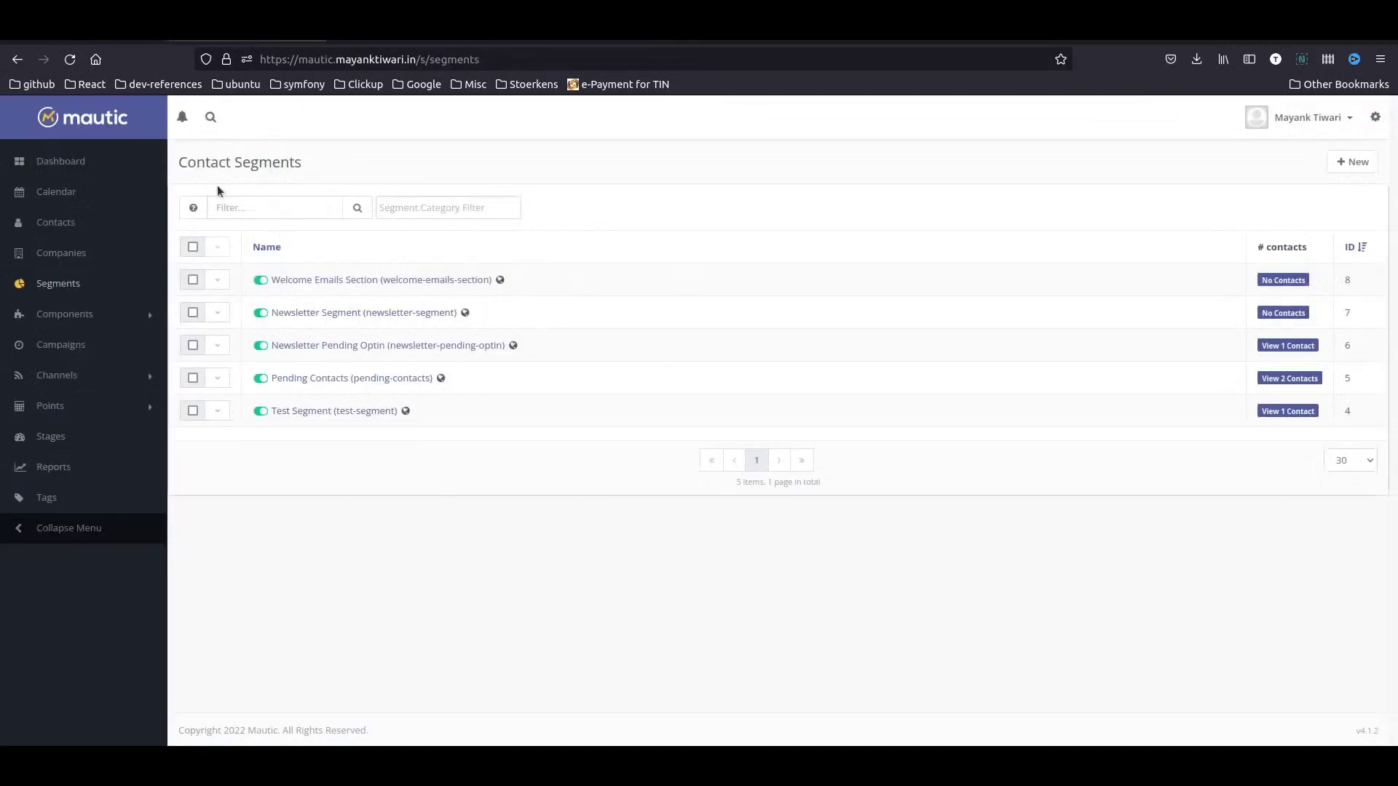
pyautogui.click(70, 59)
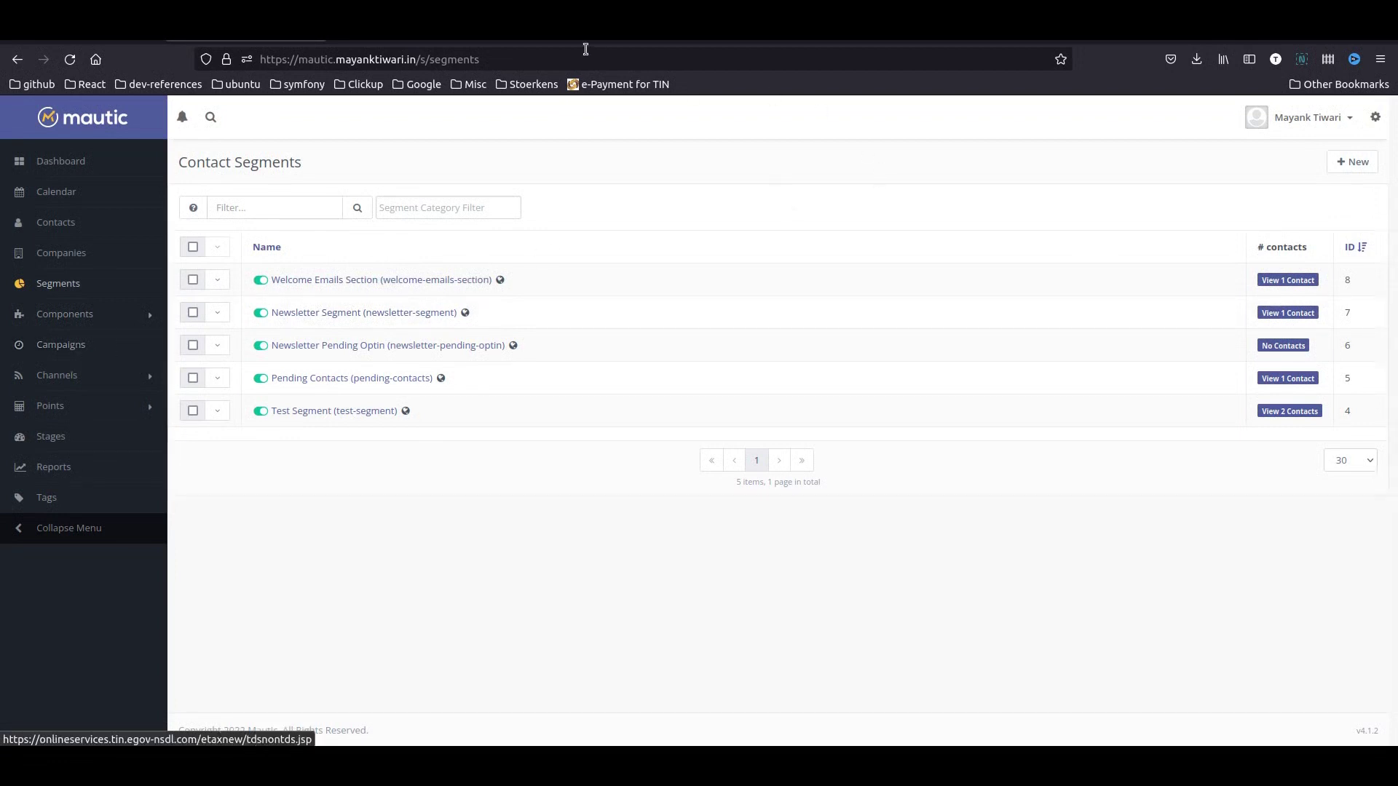
pyautogui.click(586, 40)
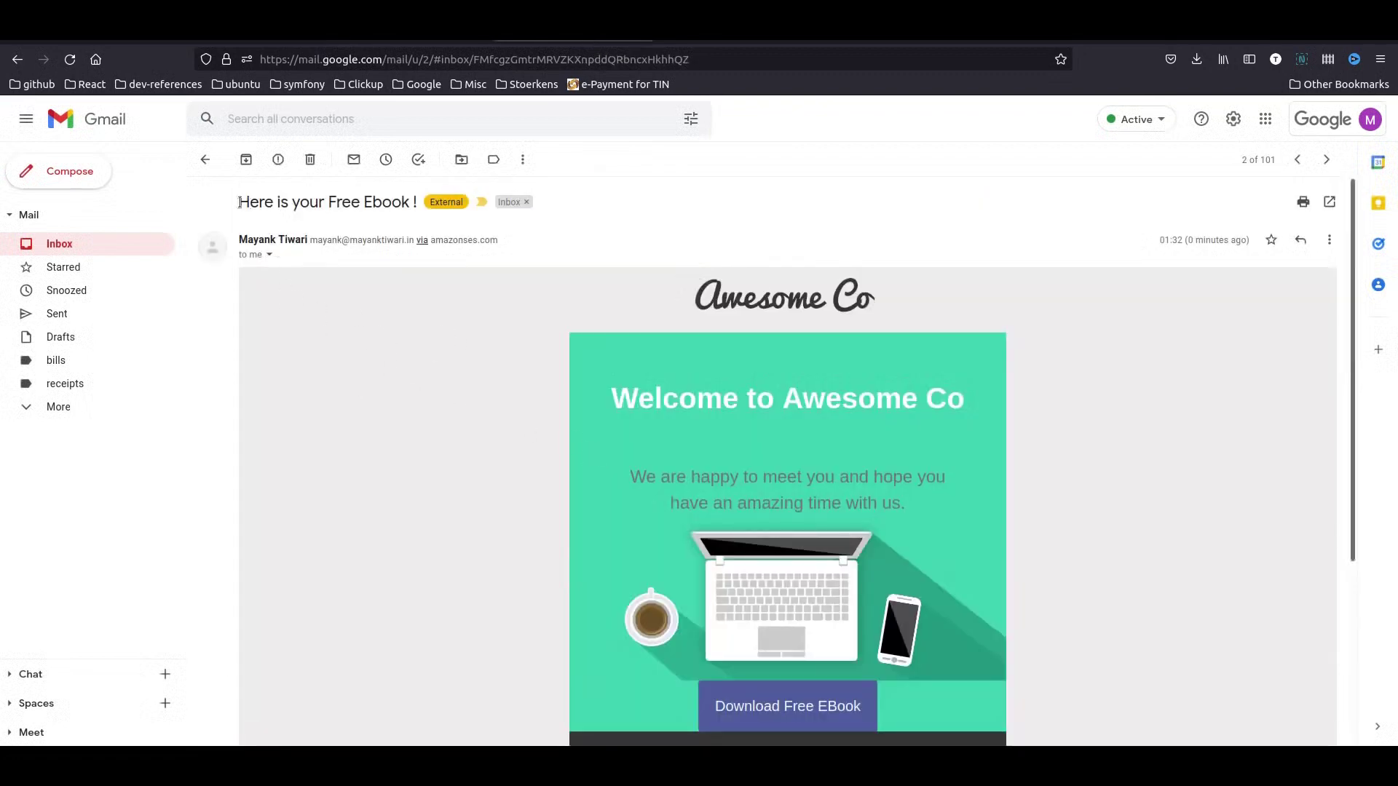
# - Try the Download Free EBook link in the Free Ebook email and check the downloads list
pyautogui.scroll(-2, 491, 327)
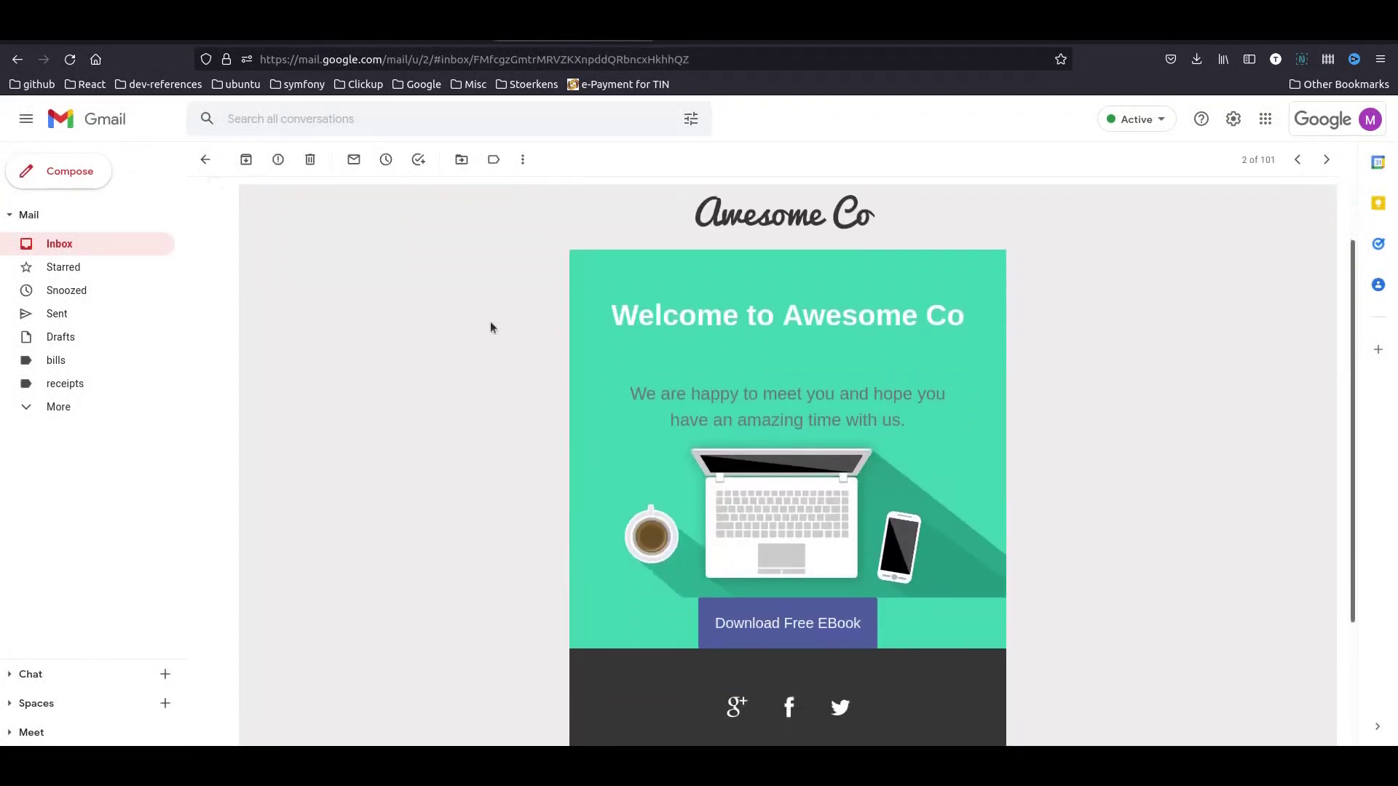
pyautogui.scroll(2, 491, 328)
pyautogui.scroll(-5, 551, 288)
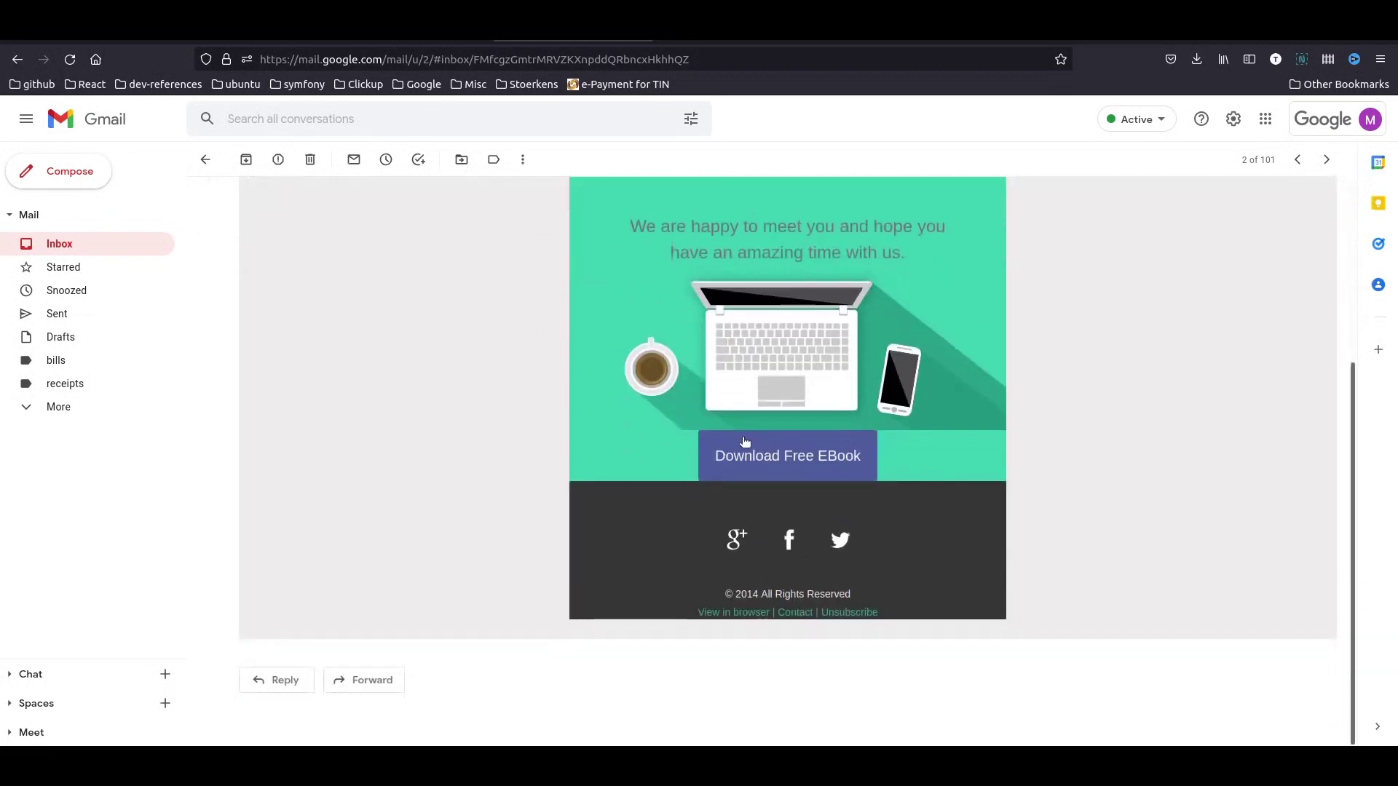
pyautogui.click(790, 458)
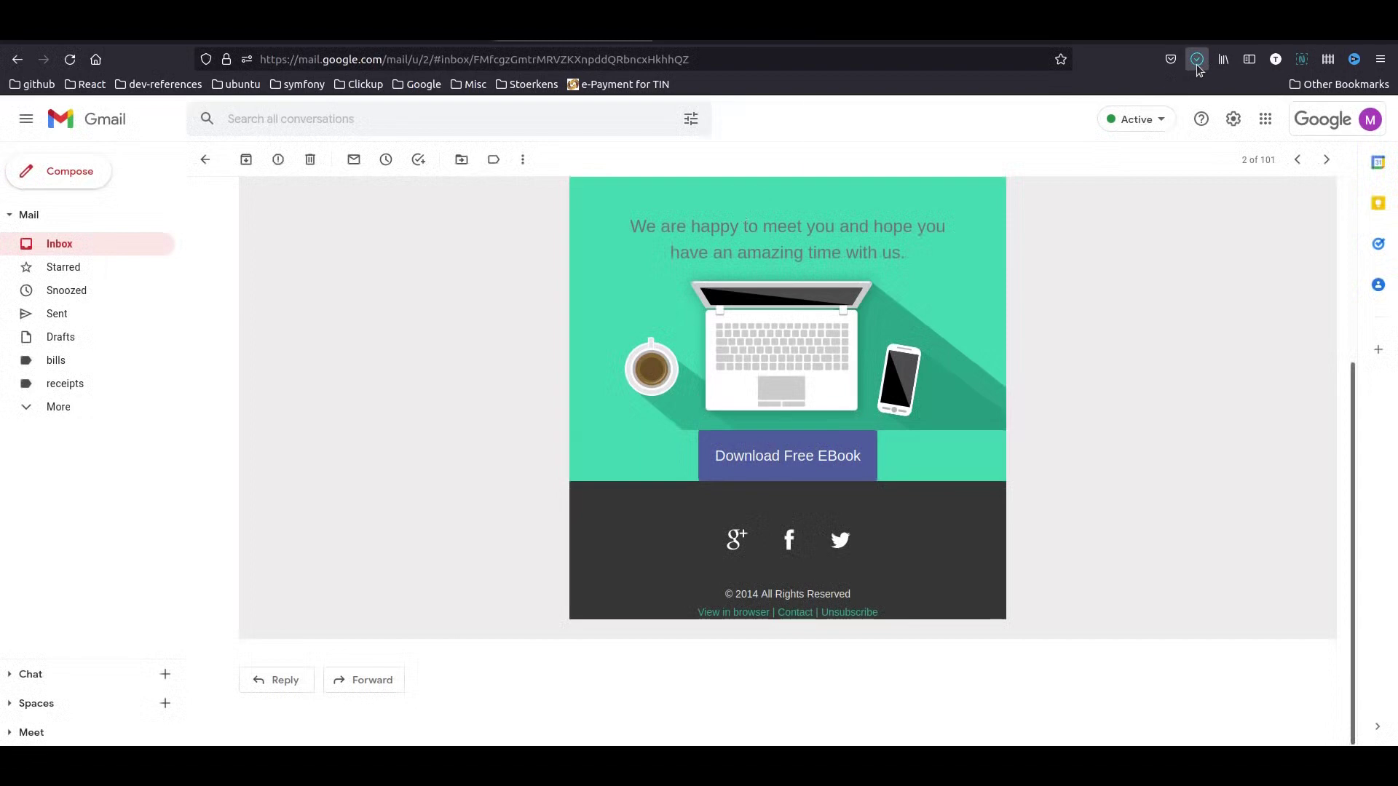
pyautogui.click(1195, 57)
pyautogui.press('Escape')
# - Copy the Download Free EBook link and load it in the thank-you page window to download the ebook
pyautogui.rightClick(803, 455)
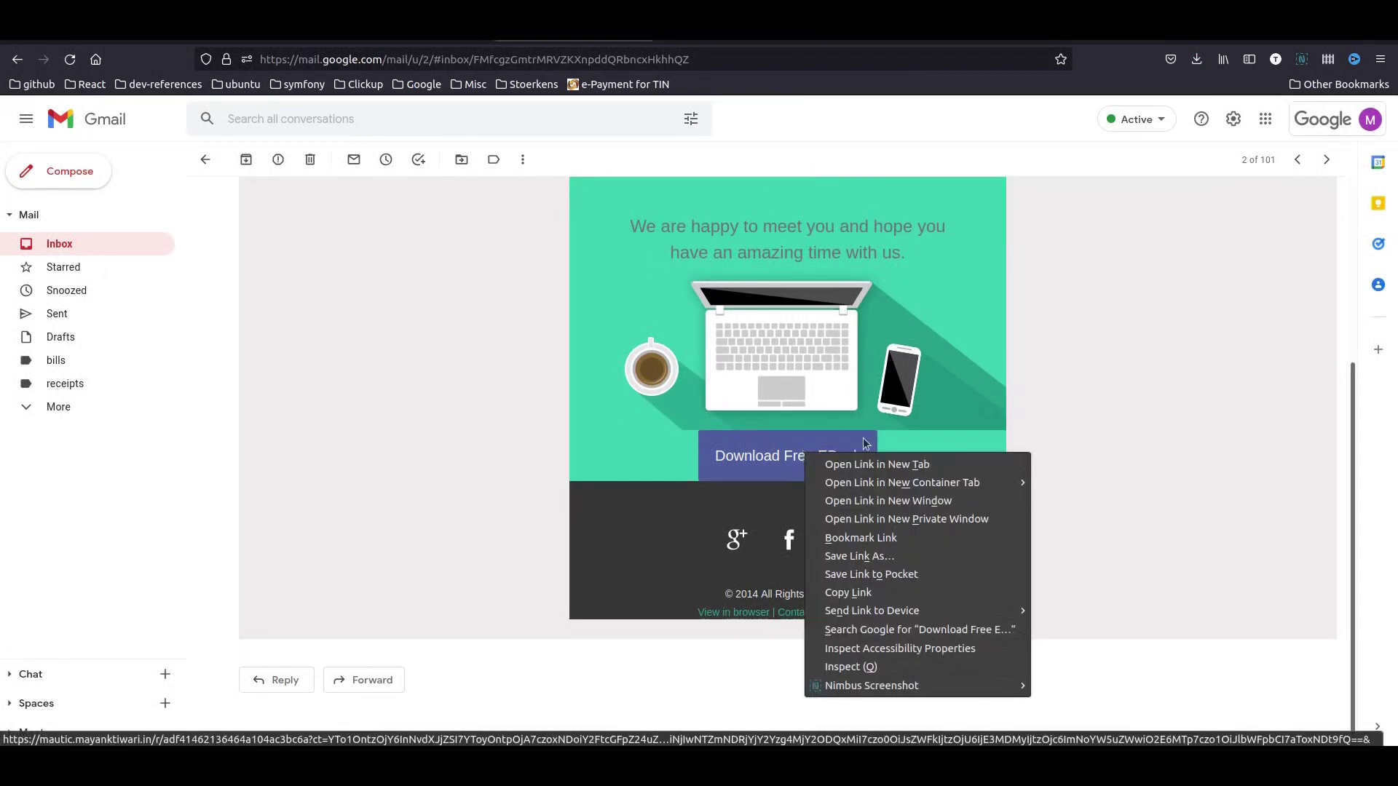
pyautogui.click(874, 601)
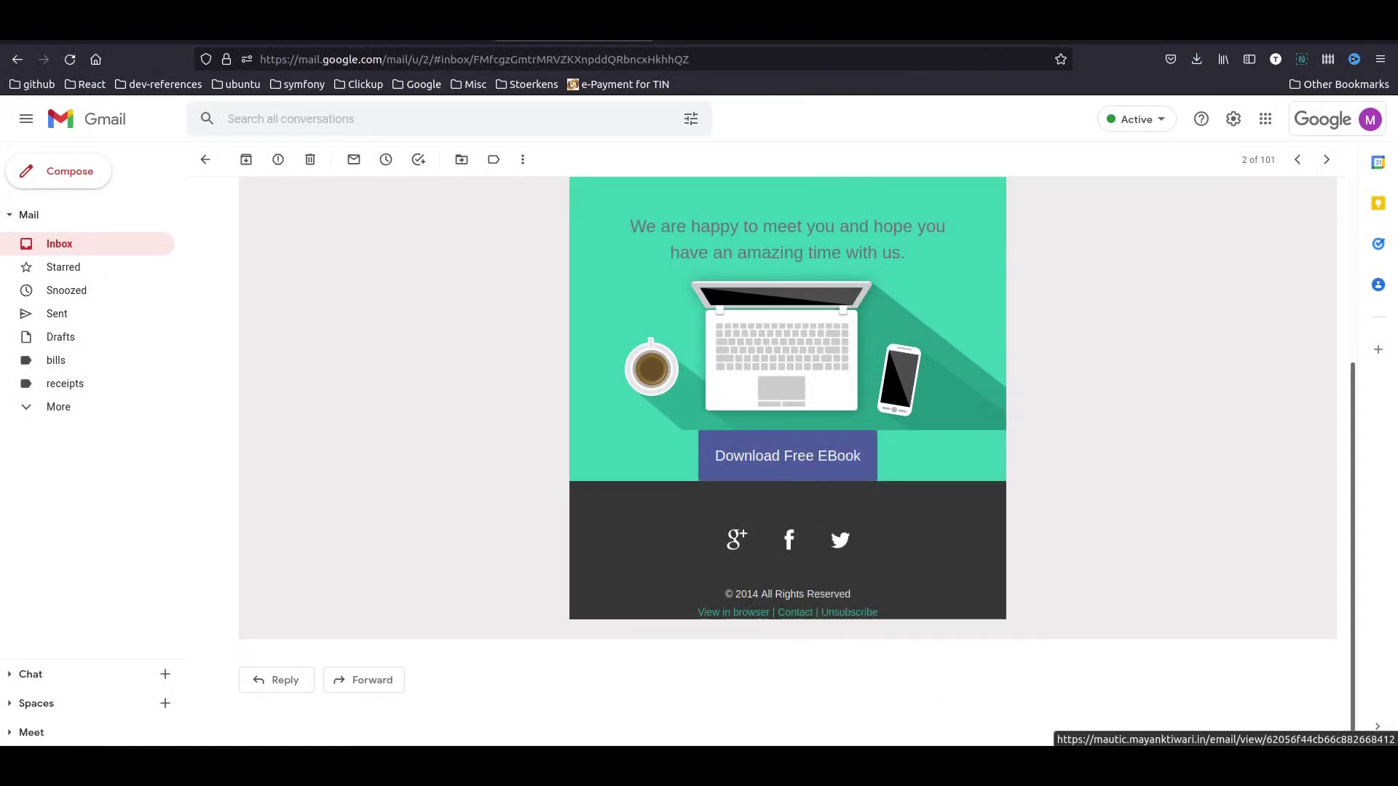
pyautogui.click(86, 757)
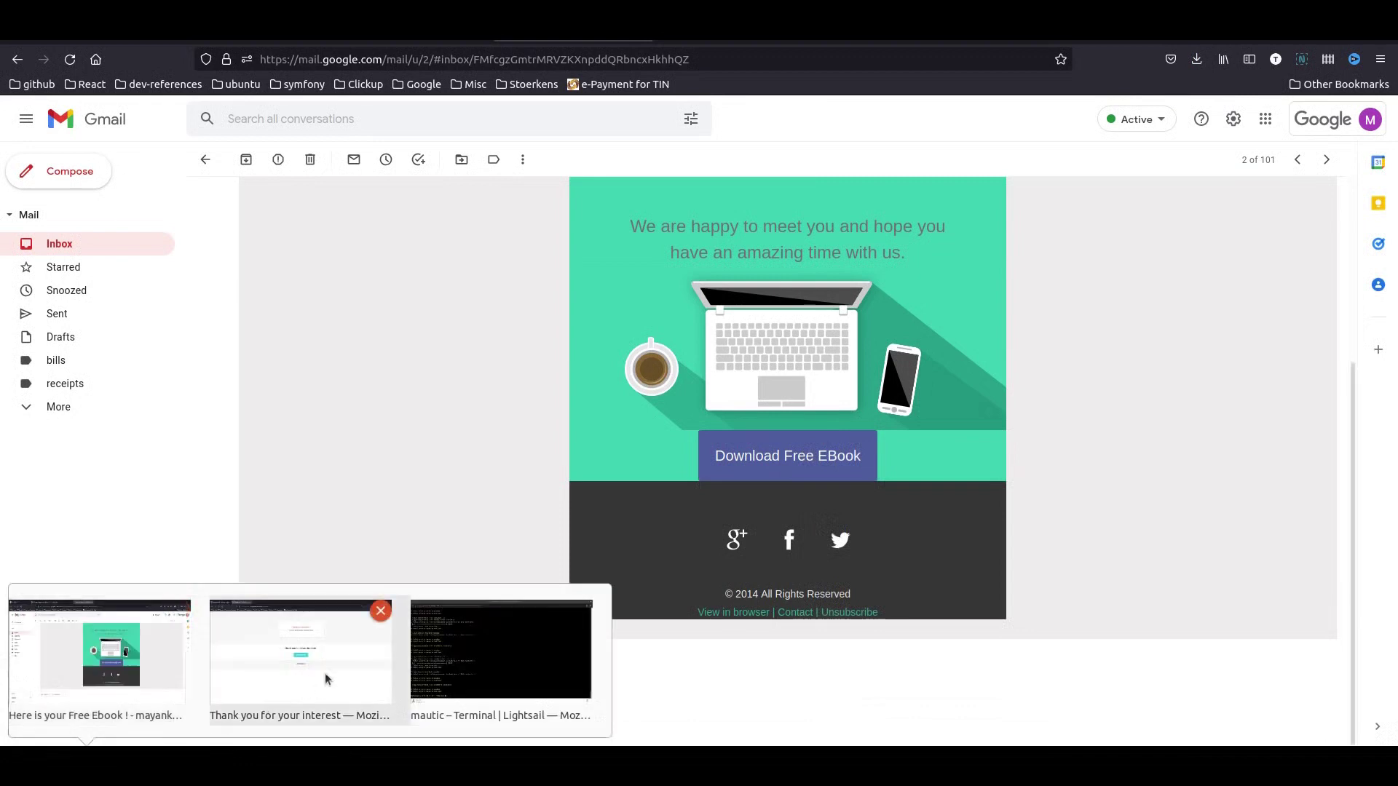
pyautogui.click(325, 672)
pyautogui.click(493, 58)
pyautogui.hotkey('ctrl', 'v')
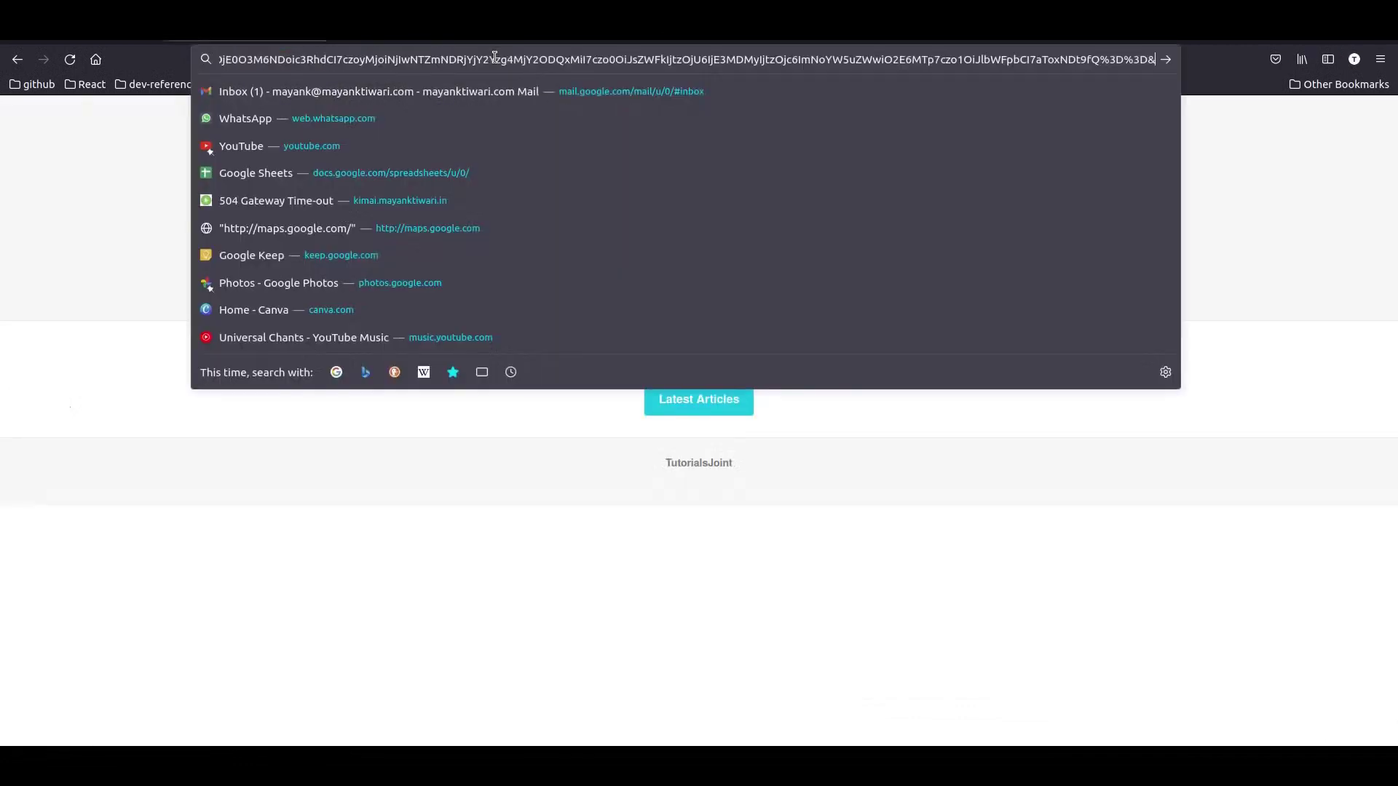
pyautogui.press('Return')
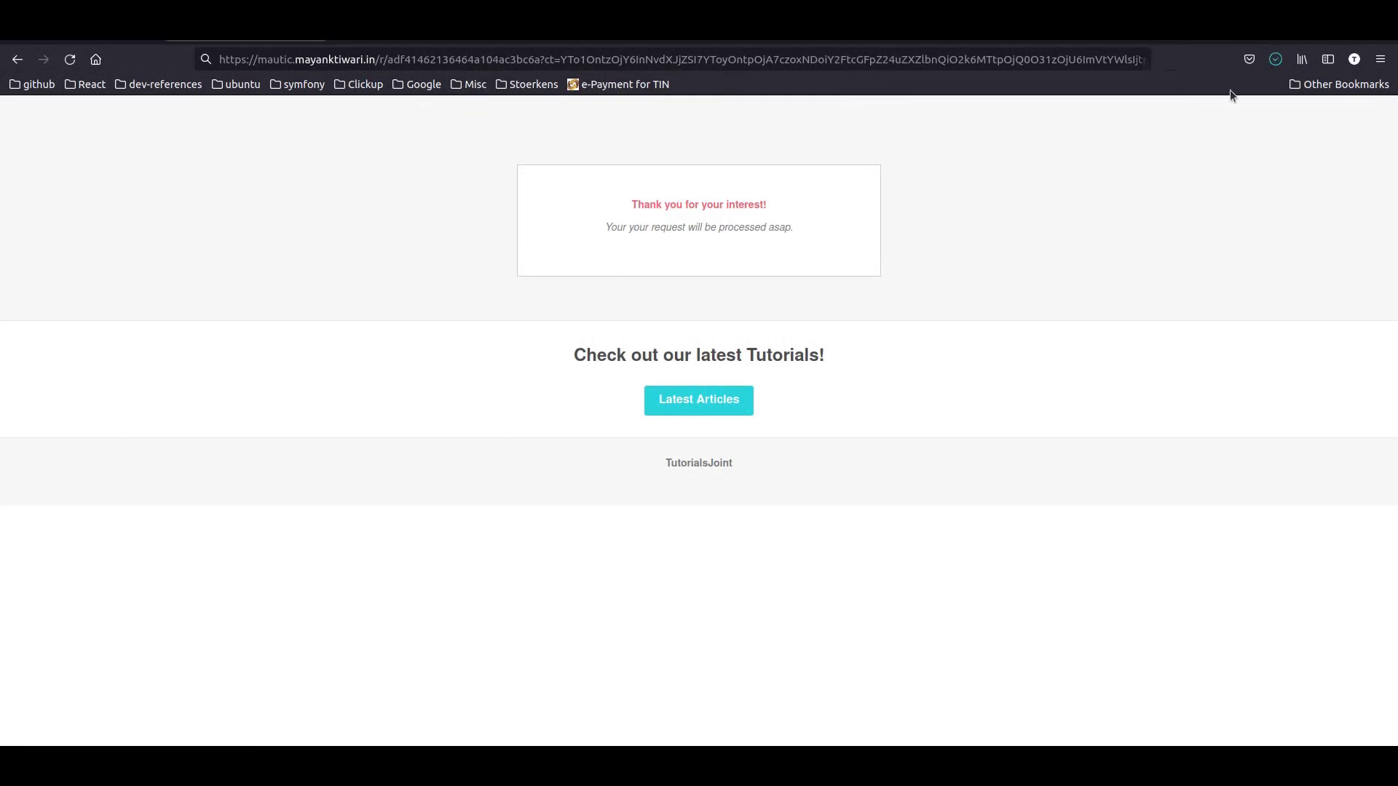
pyautogui.click(1275, 62)
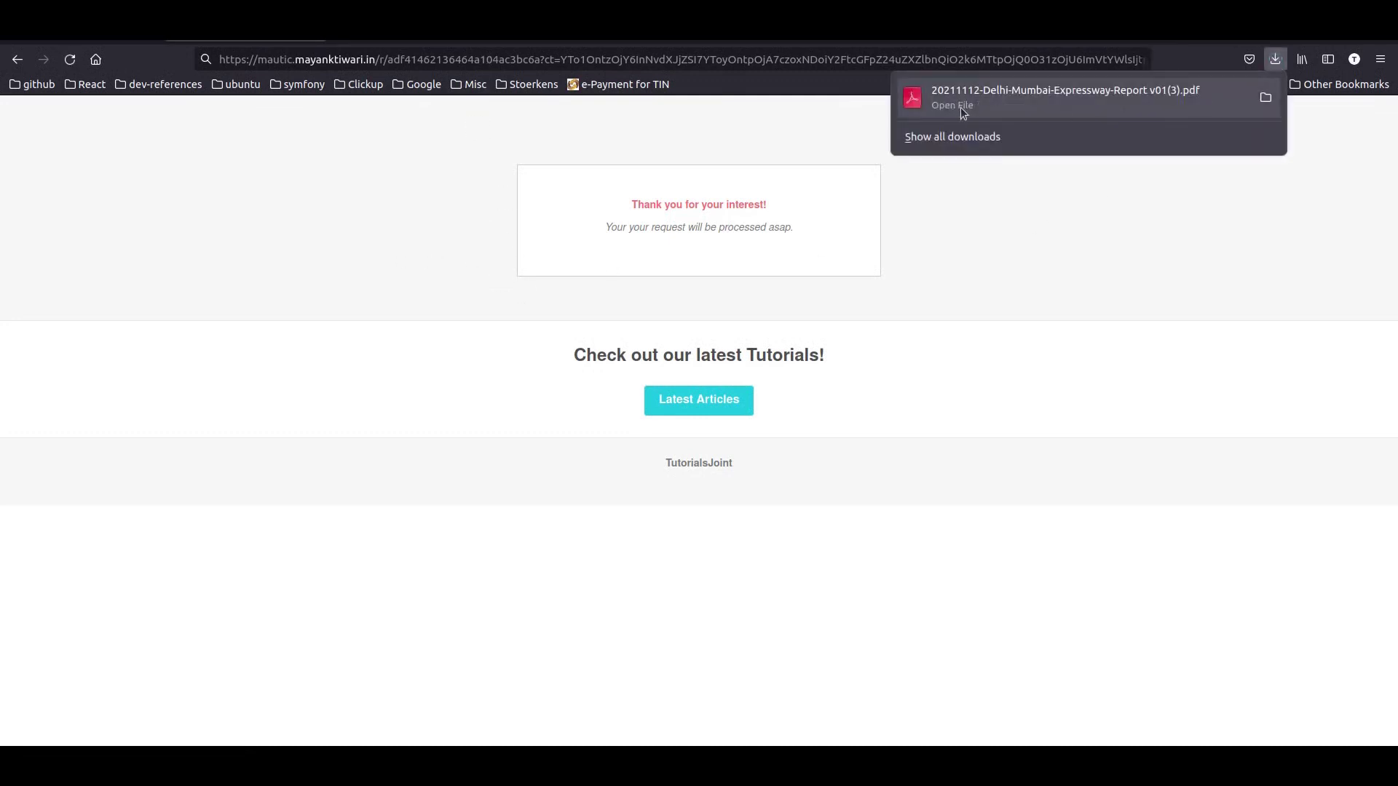
pyautogui.click(1036, 227)
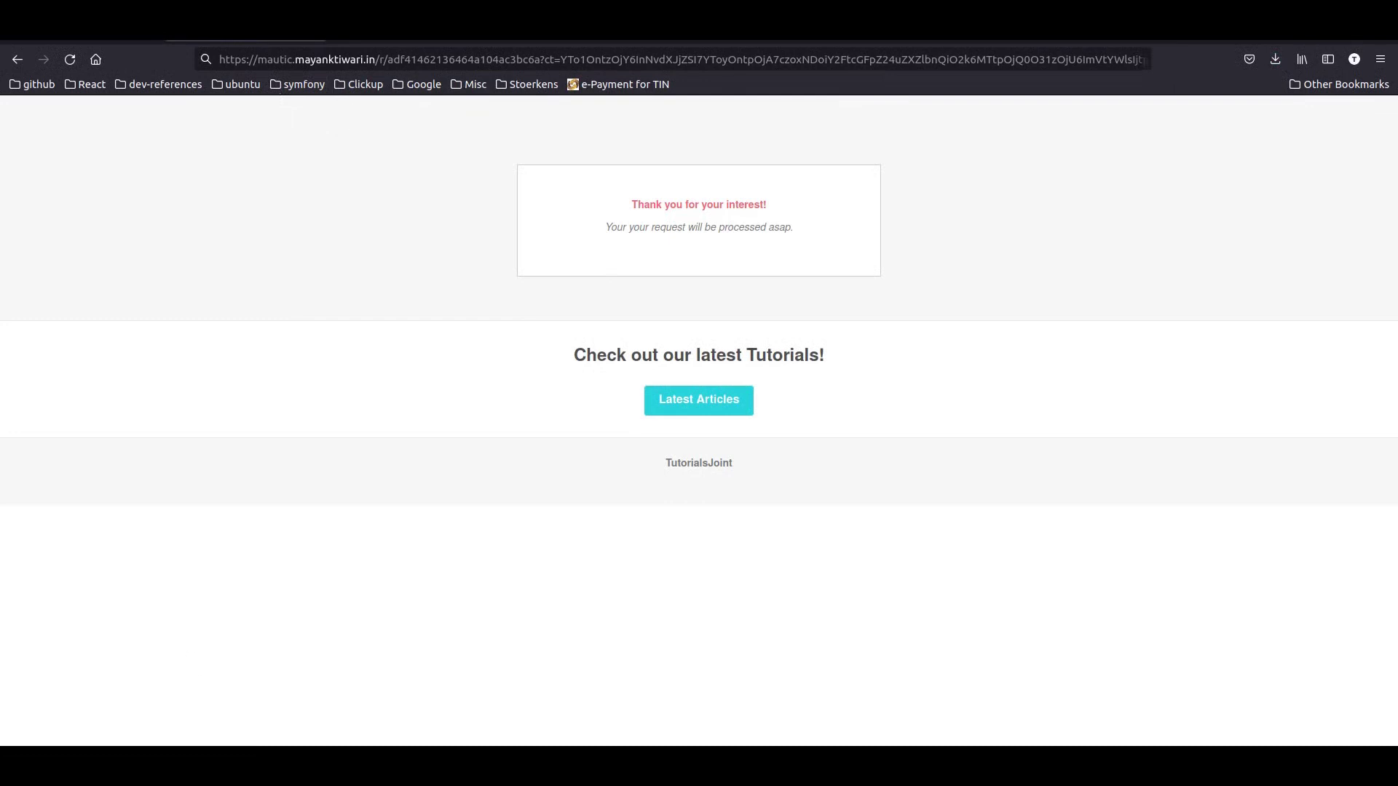
# - Read the 'Great Marketing Guys - Newsletter Feb 2022' email in Gmail, then return to Mautic
pyautogui.click(87, 764)
pyautogui.click(121, 644)
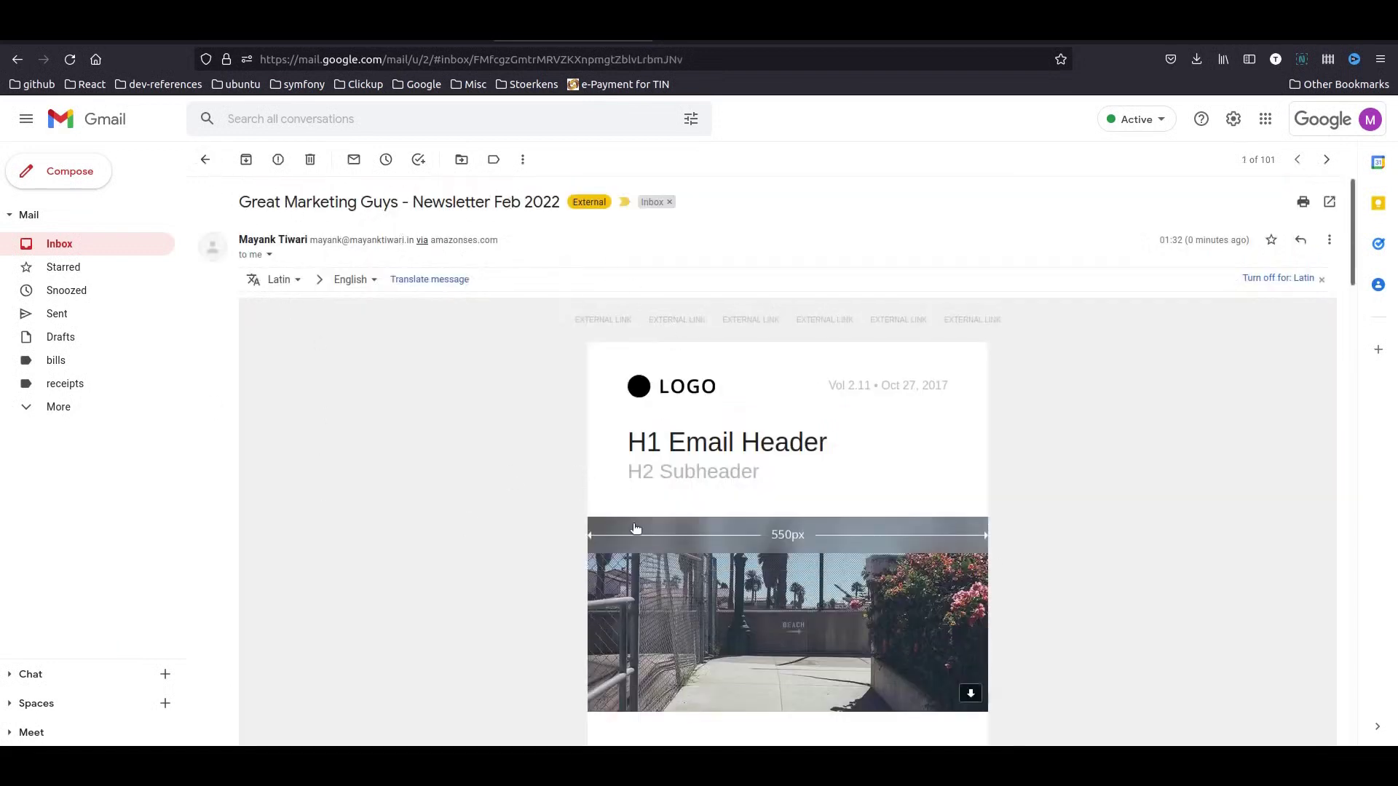
pyautogui.scroll(-10, 638, 531)
pyautogui.scroll(-10, 638, 532)
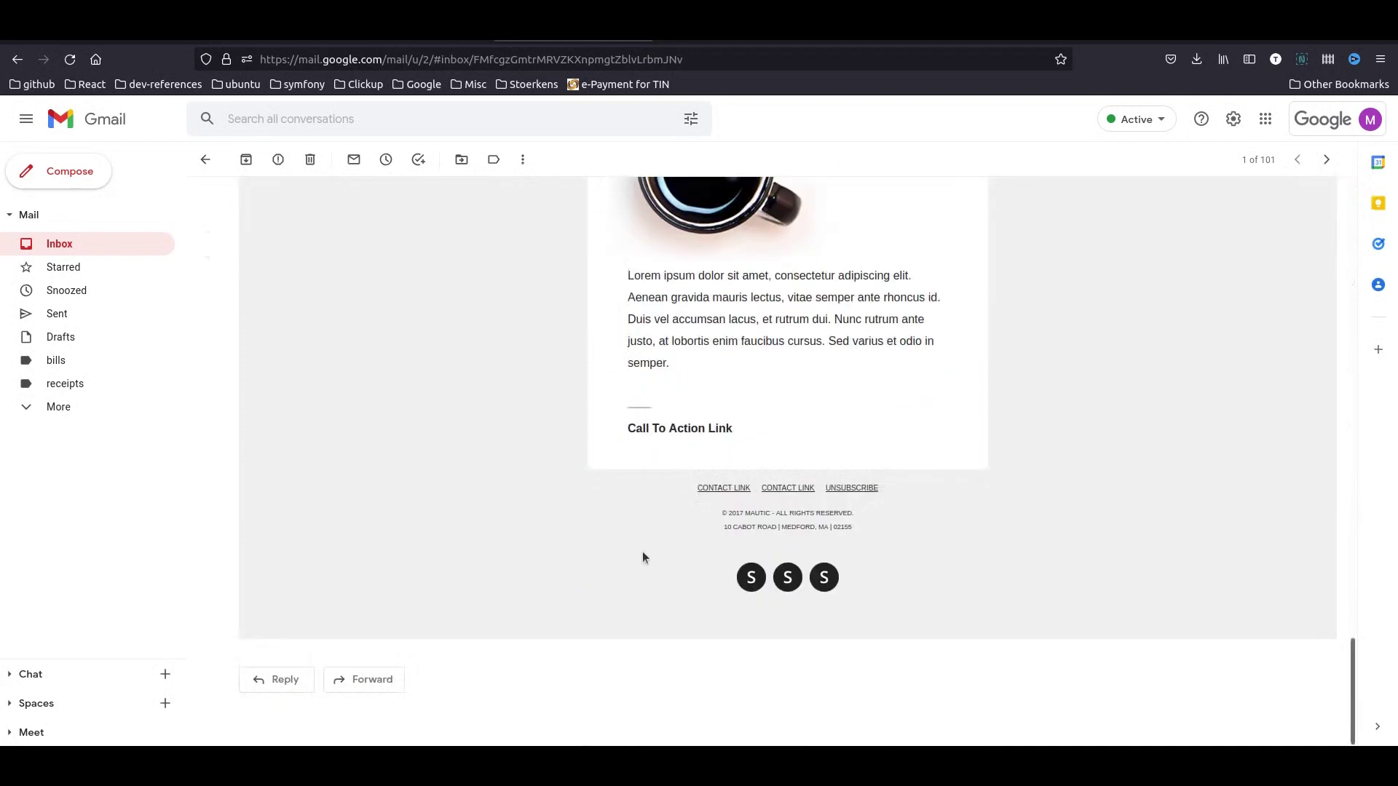
pyautogui.click(254, 40)
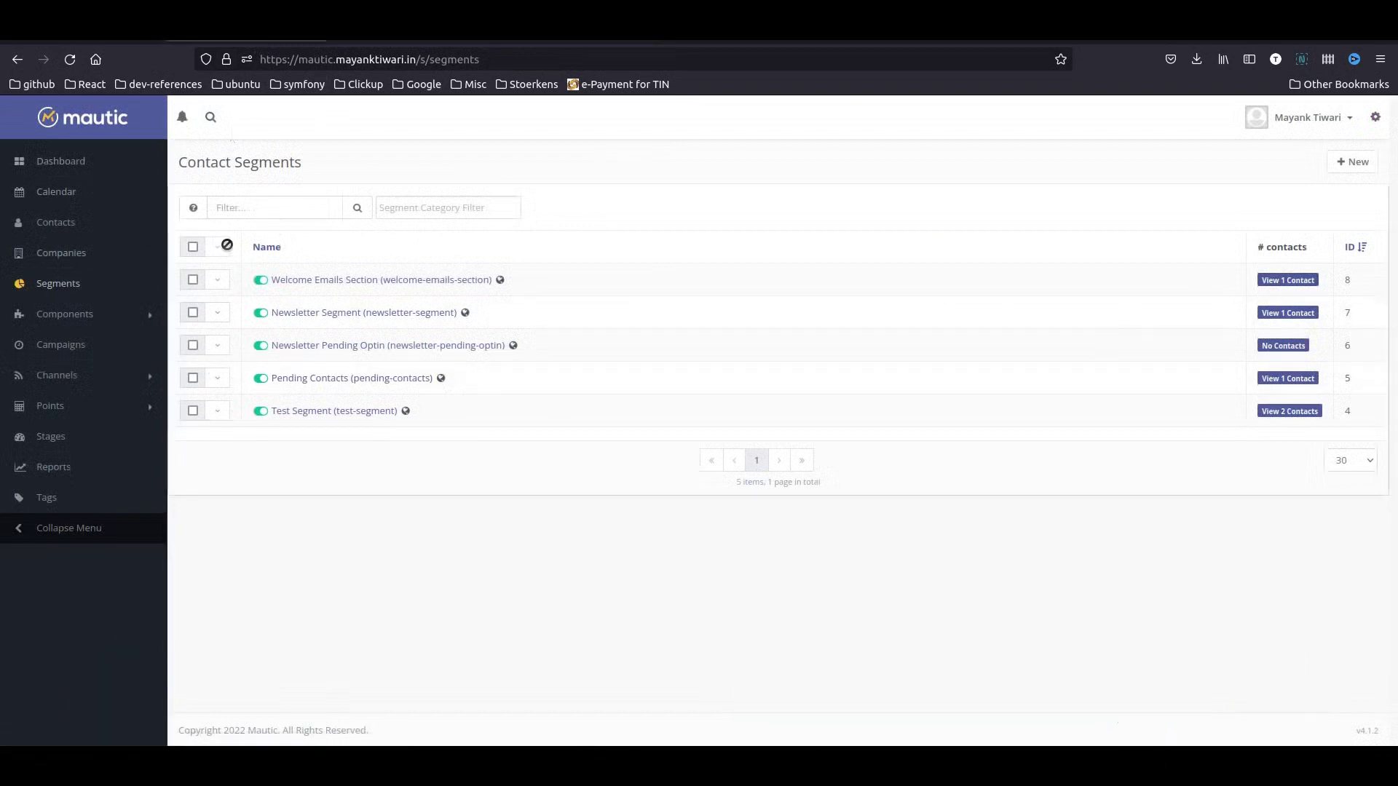
# - Review the Actions of the Welcome Email Campaign for Free Ebook
pyautogui.click(59, 347)
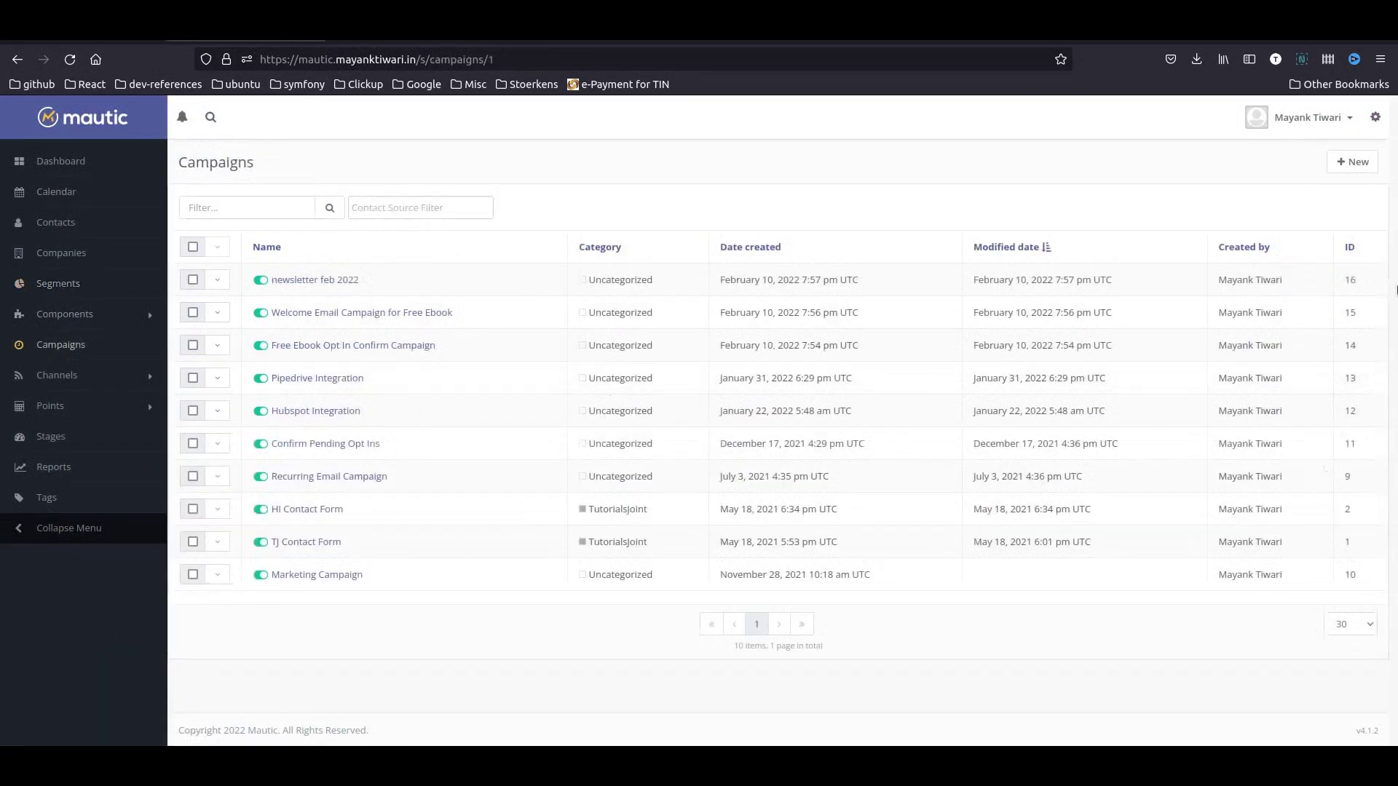
pyautogui.click(573, 40)
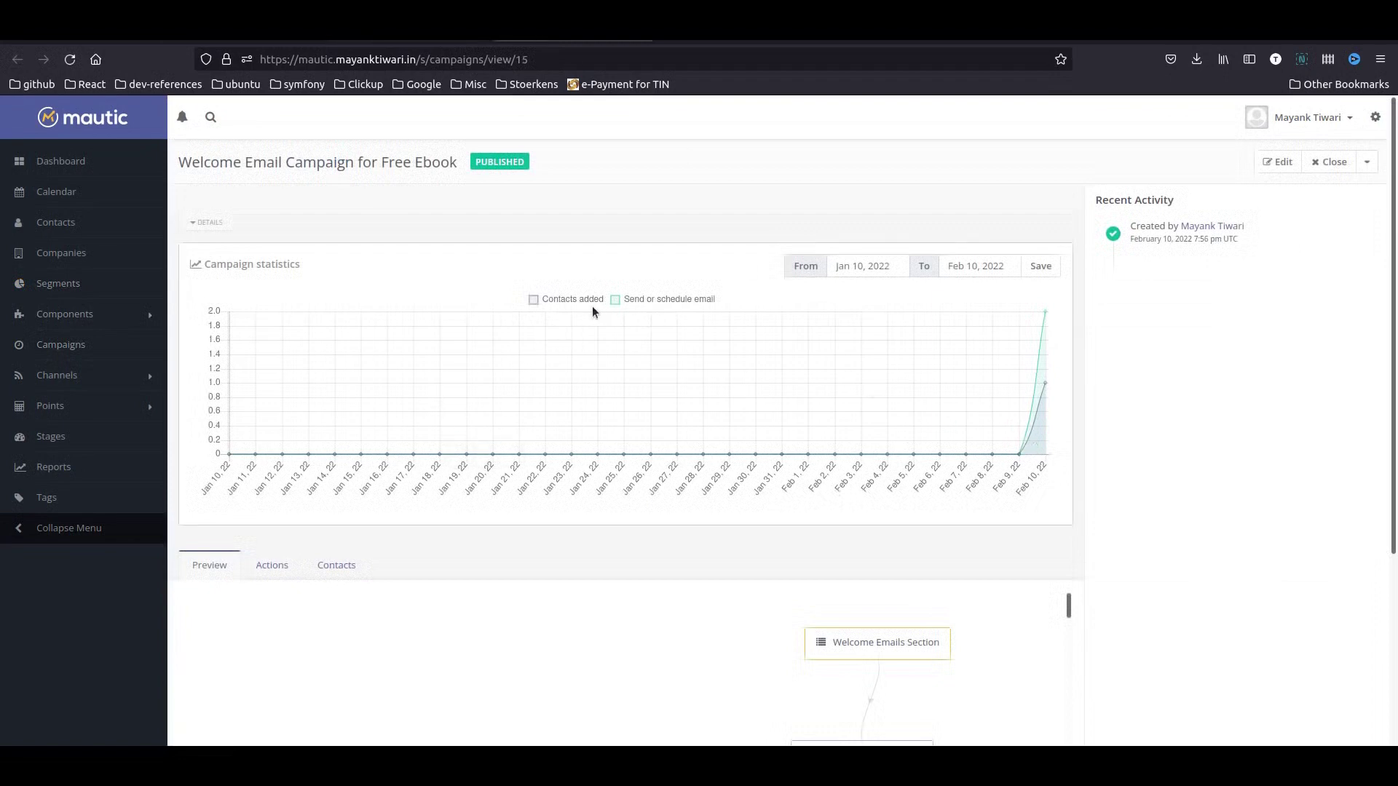
pyautogui.scroll(-3, 406, 543)
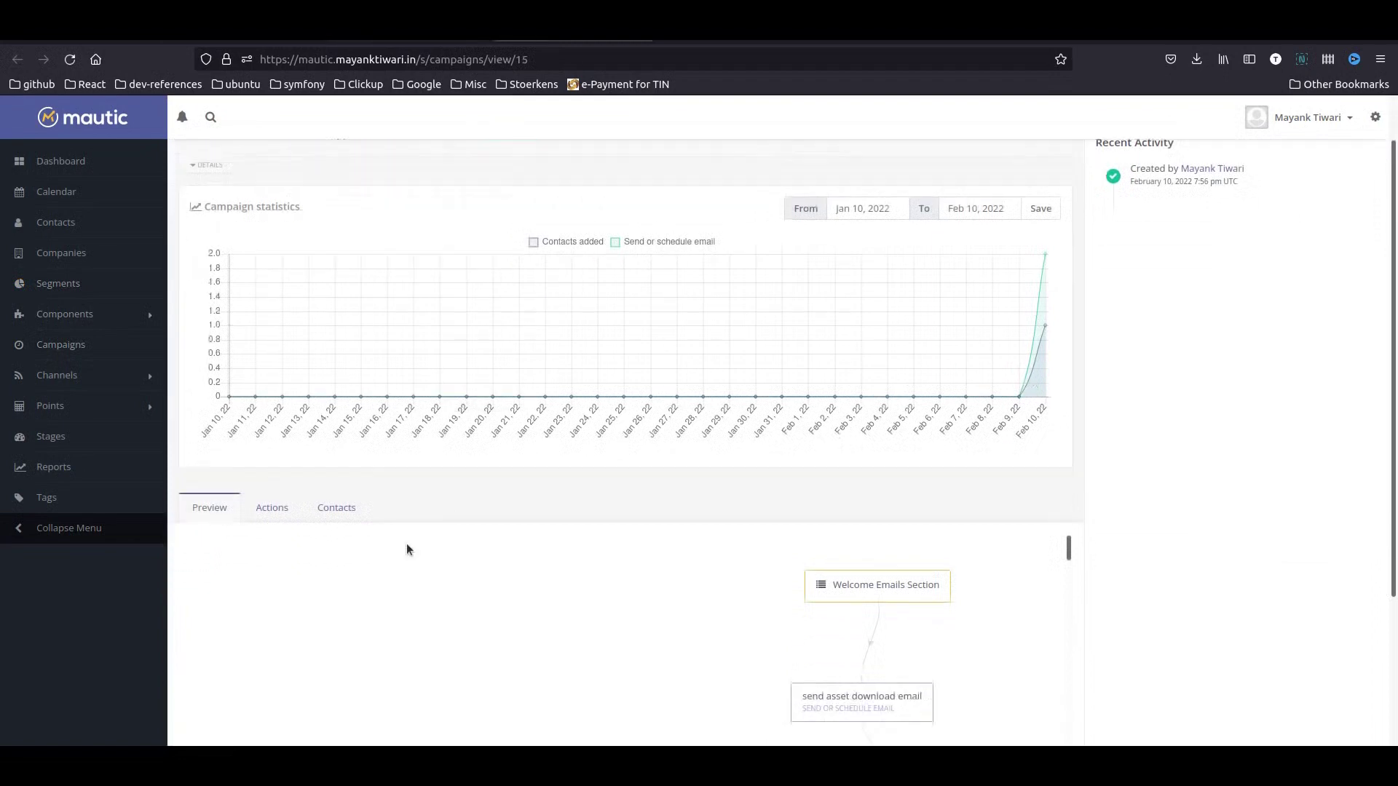
pyautogui.click(288, 402)
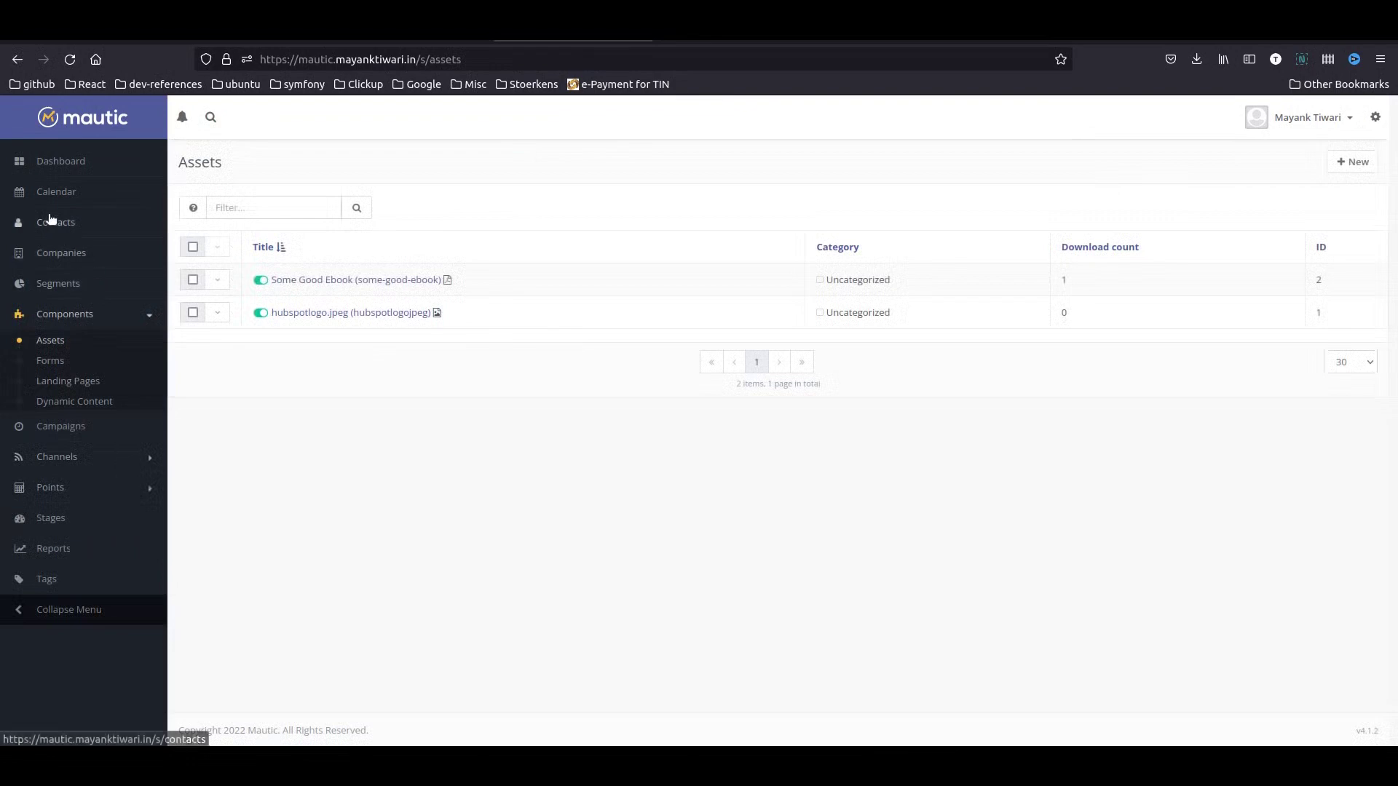
# - Inspect the test contact's history, including the Download Free Ebook event
pyautogui.click(61, 231)
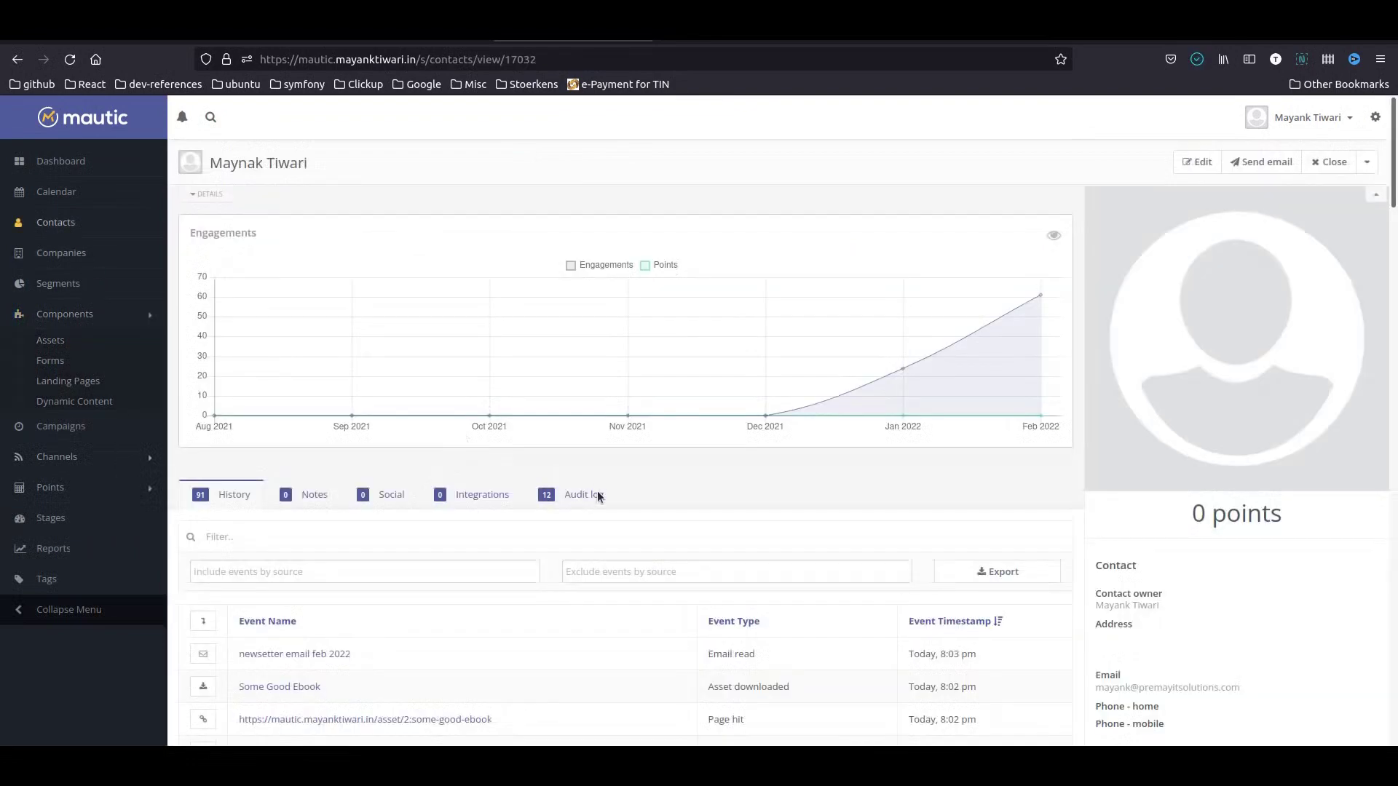
pyautogui.scroll(-6, 596, 490)
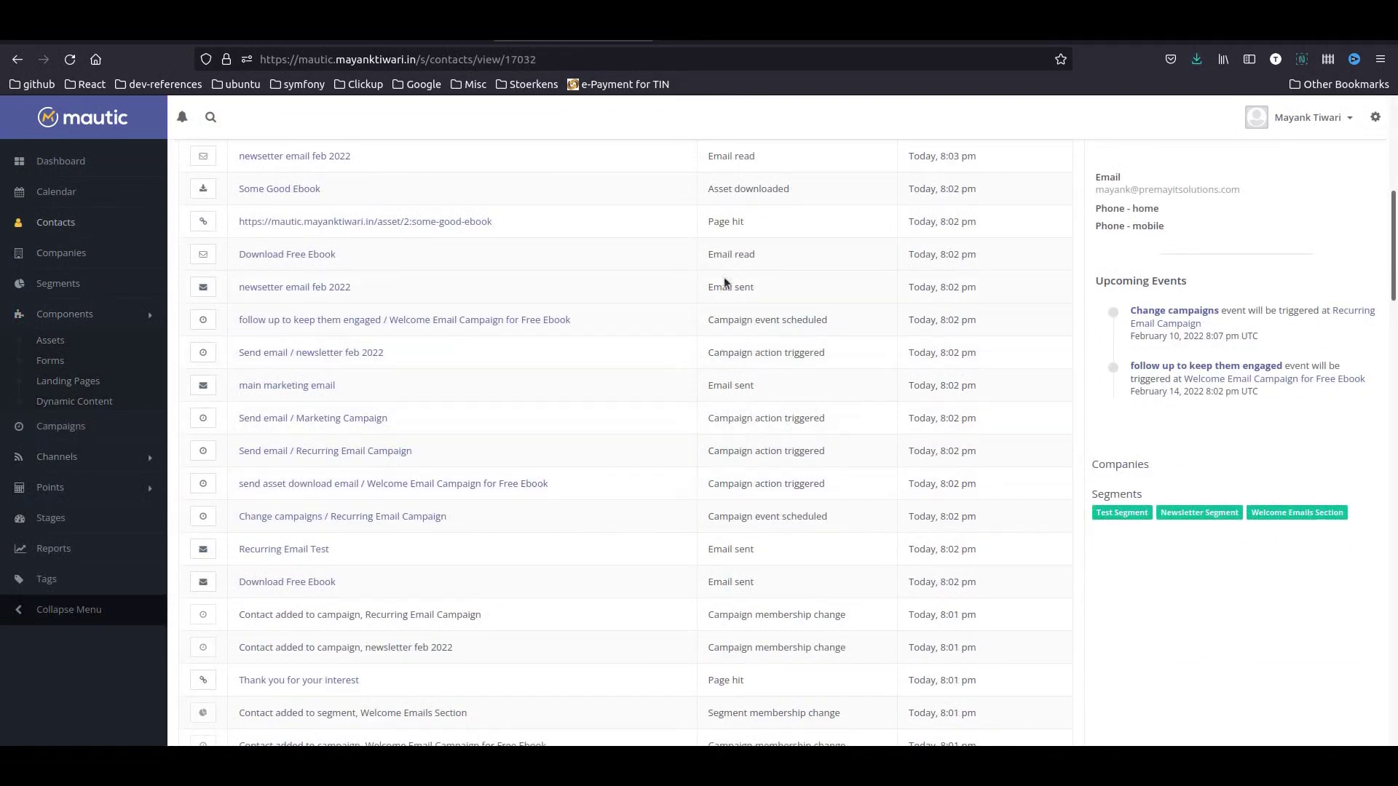
pyautogui.scroll(1, 544, 388)
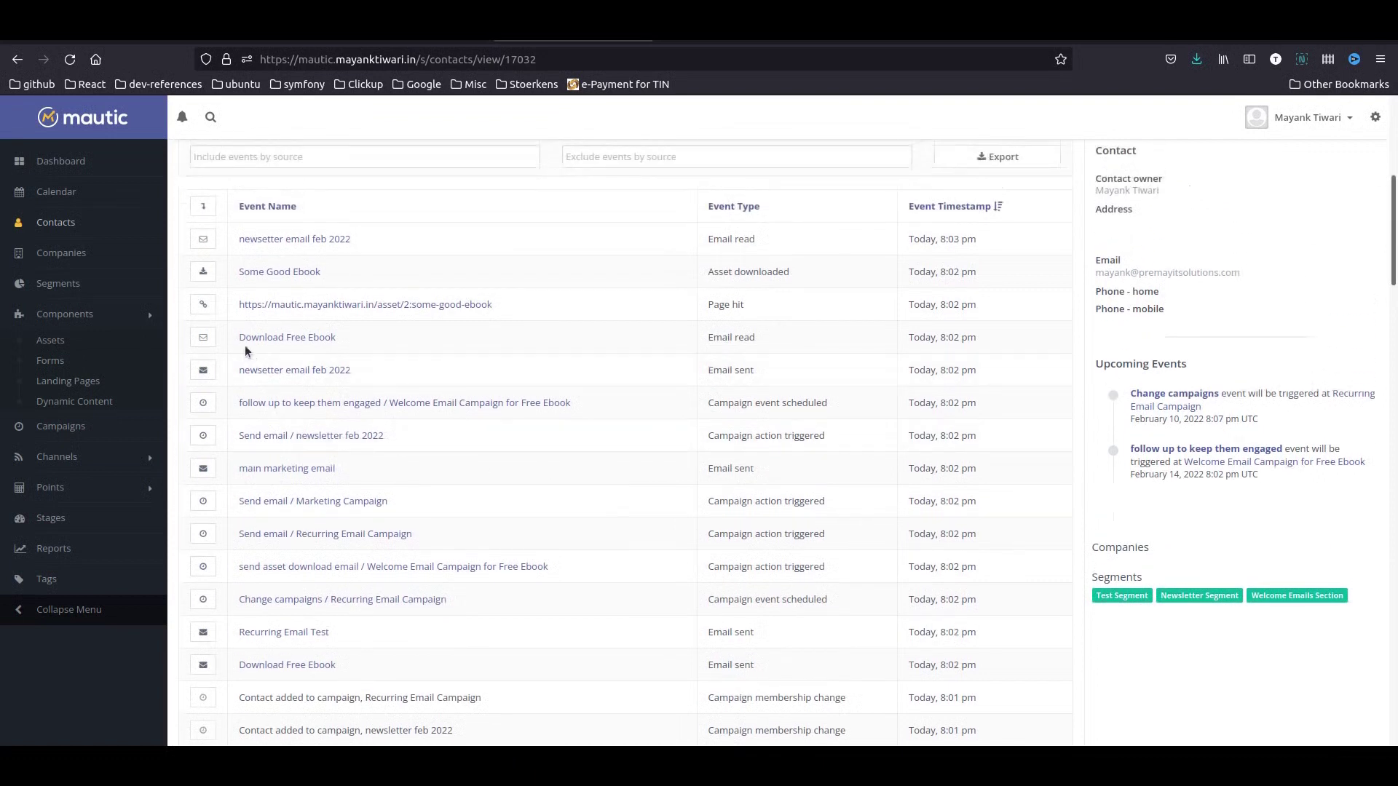
pyautogui.moveTo(233, 338); pyautogui.dragTo(351, 351)
pyautogui.click(360, 342)
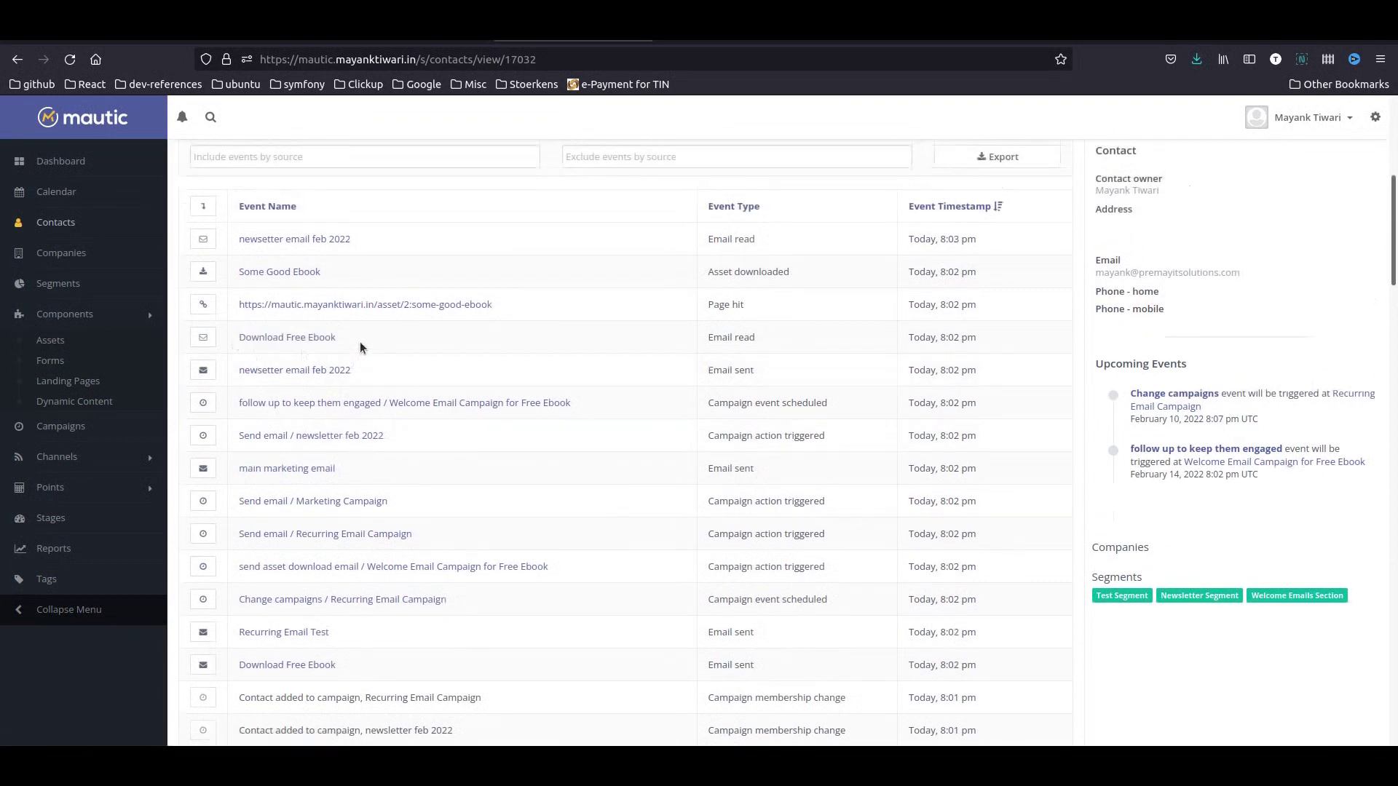